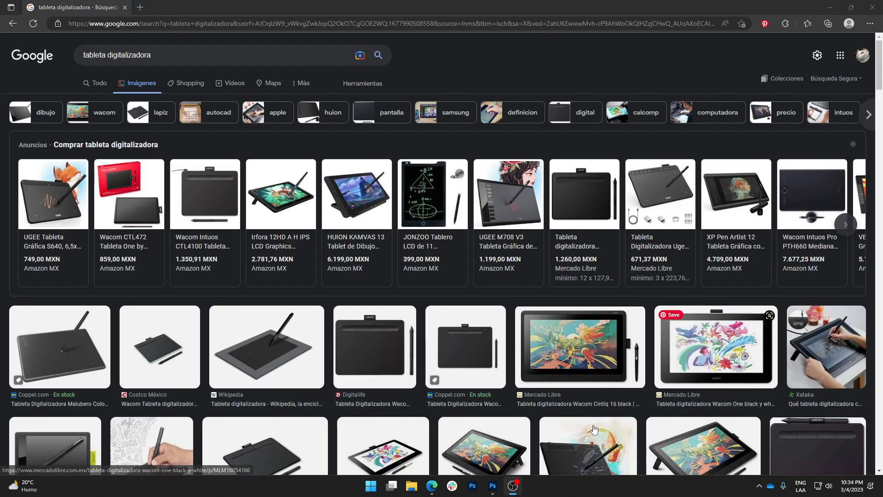
mouse_move(348, 191)
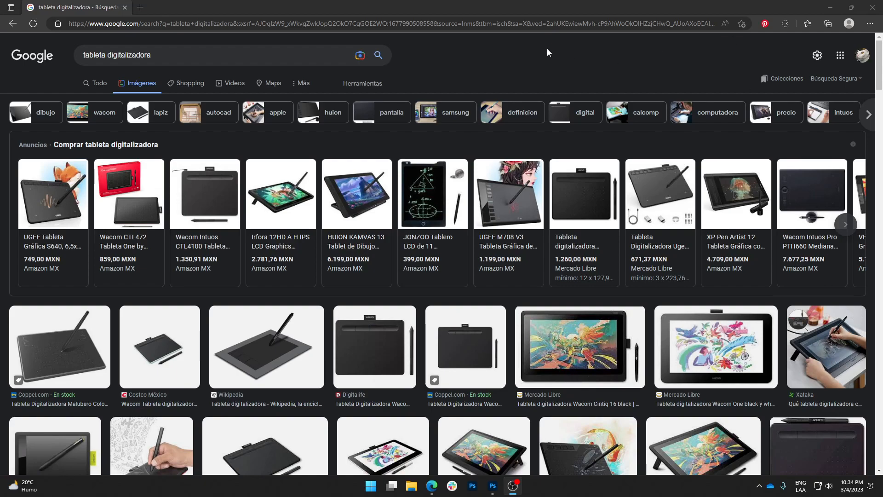
mouse_move(211, 230)
mouse_move(736, 214)
mouse_move(132, 218)
mouse_move(122, 233)
mouse_move(792, 238)
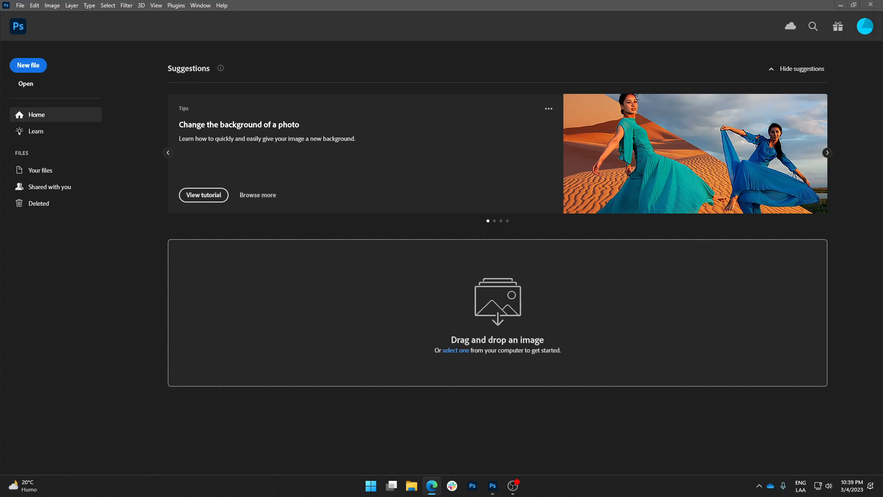
Step: Switch to Photoshop and open the settings for a new document
click(554, 16)
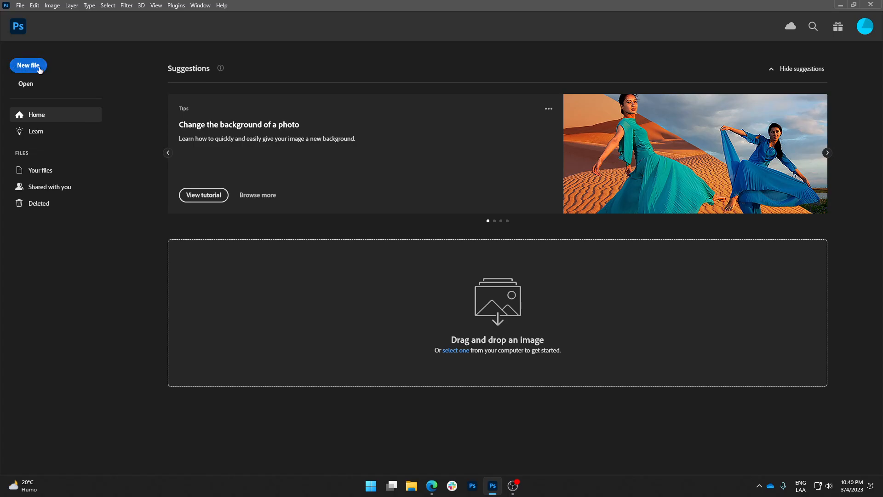
click(18, 7)
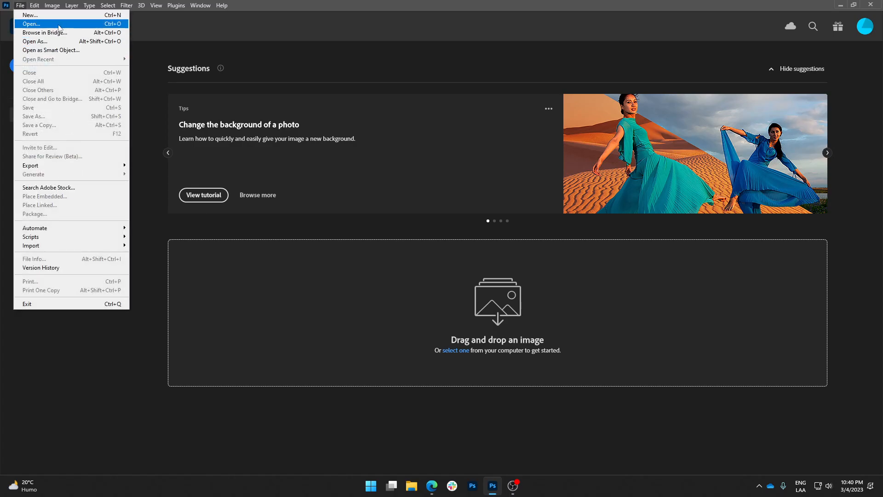
click(212, 44)
click(28, 65)
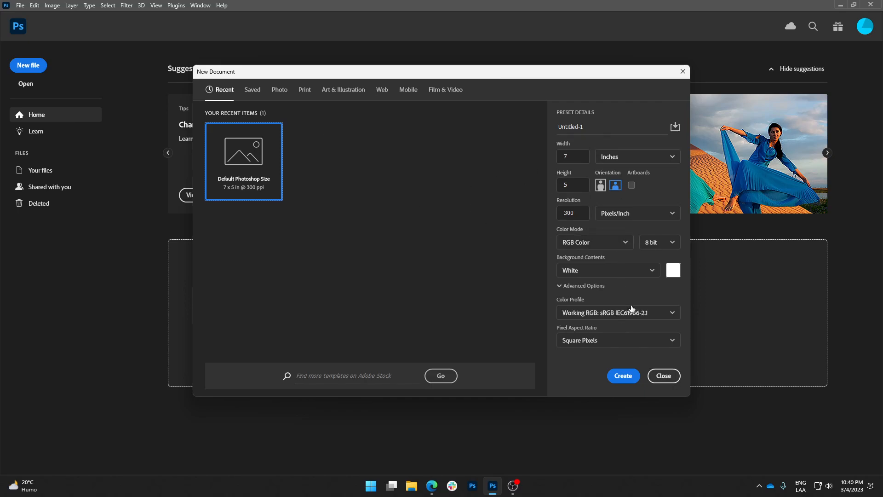
Step: Examine the blank document presets for photo, print, art and illustration, web, mobile, and film and video, then return to the recent items
click(252, 90)
click(279, 90)
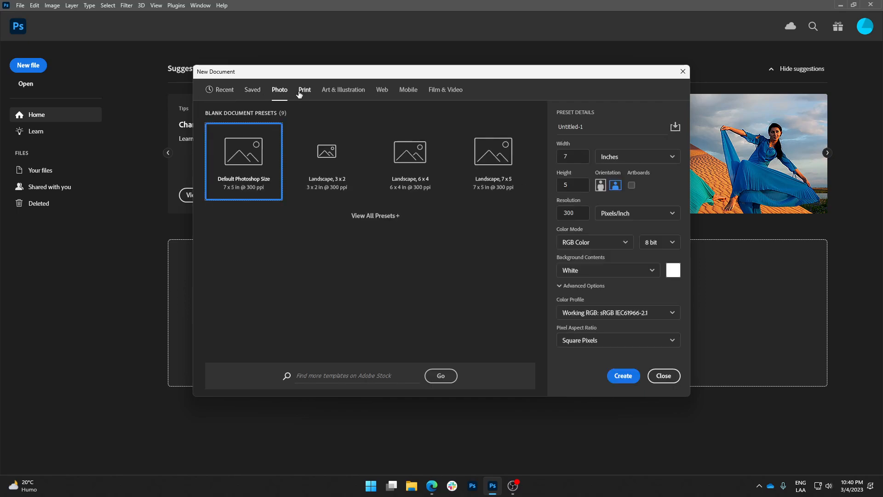
click(304, 90)
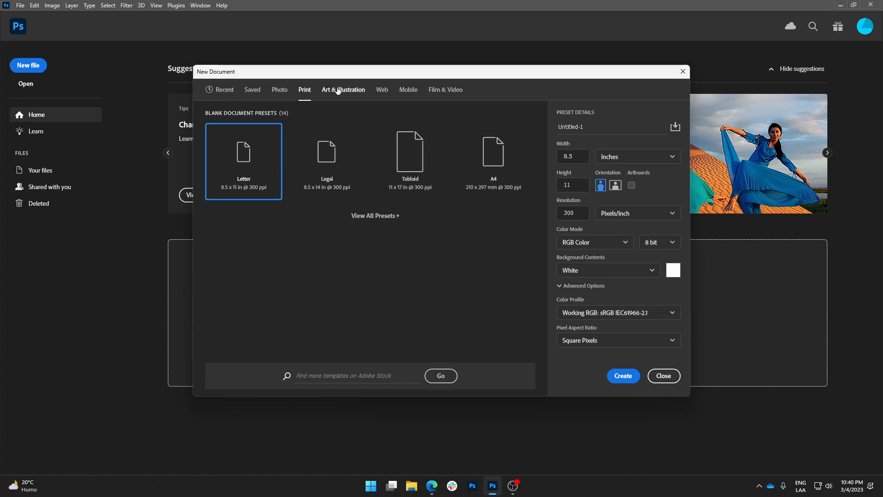
click(339, 90)
click(381, 91)
click(418, 90)
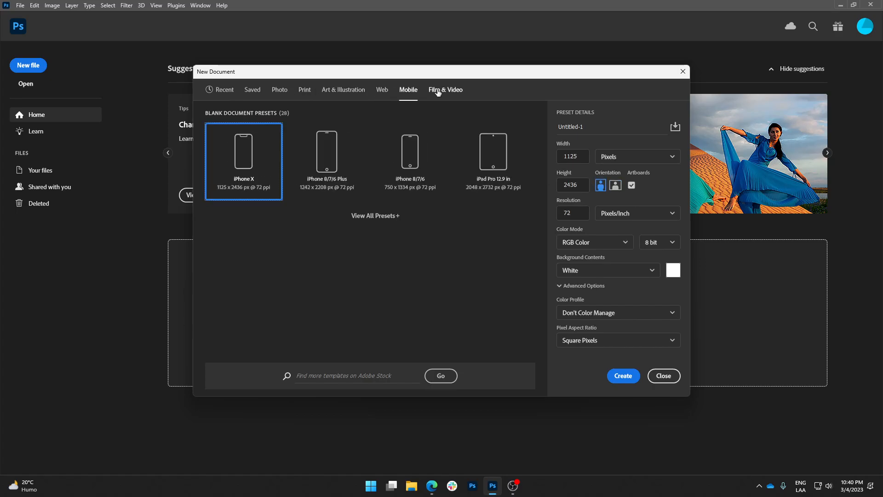
click(439, 90)
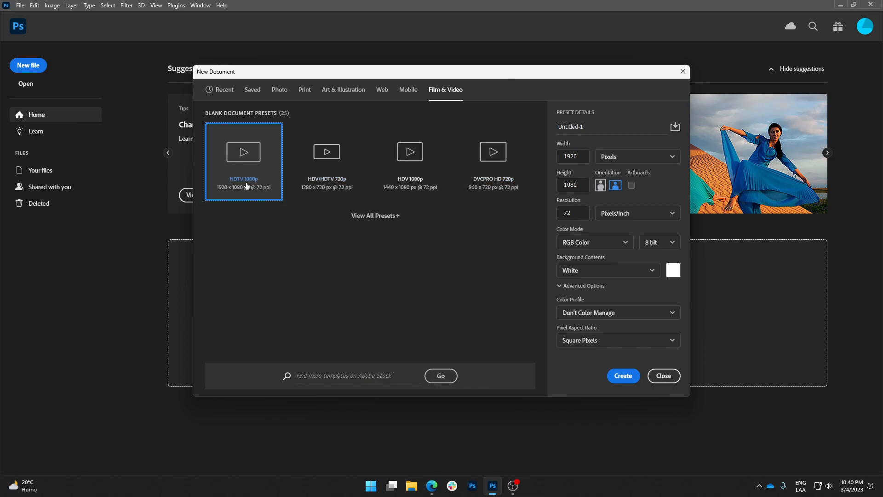
click(348, 94)
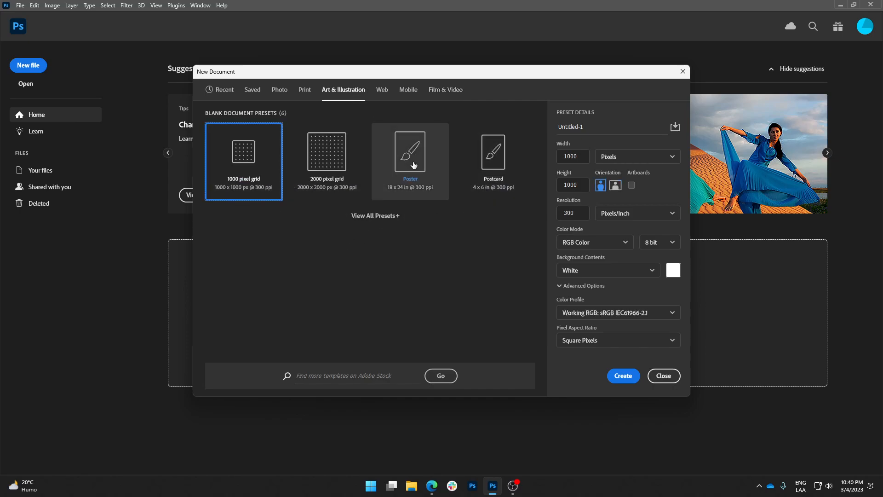
click(383, 90)
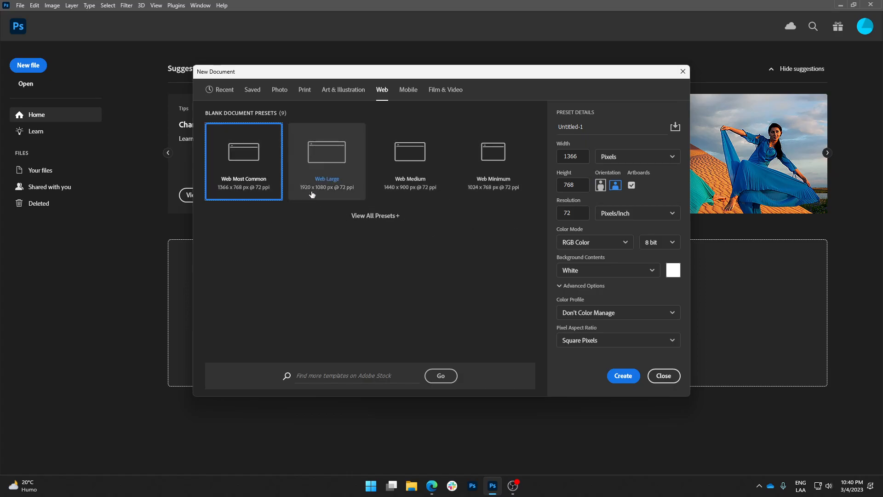
click(251, 90)
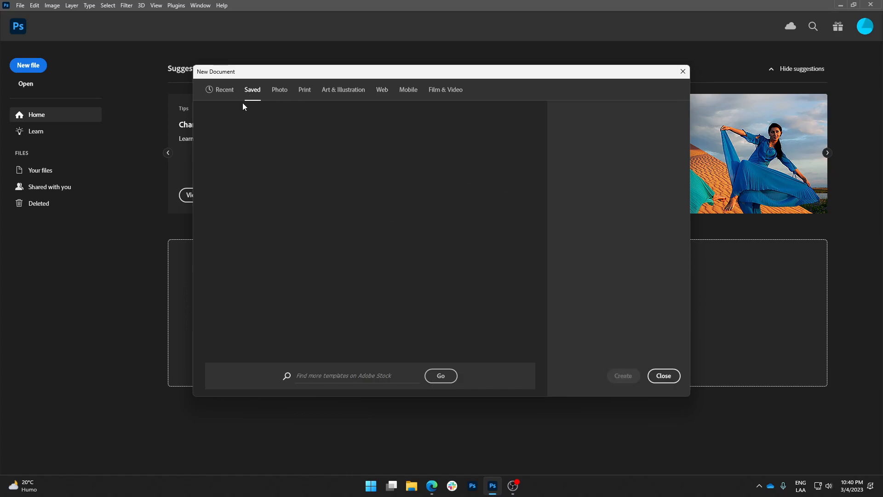
click(224, 91)
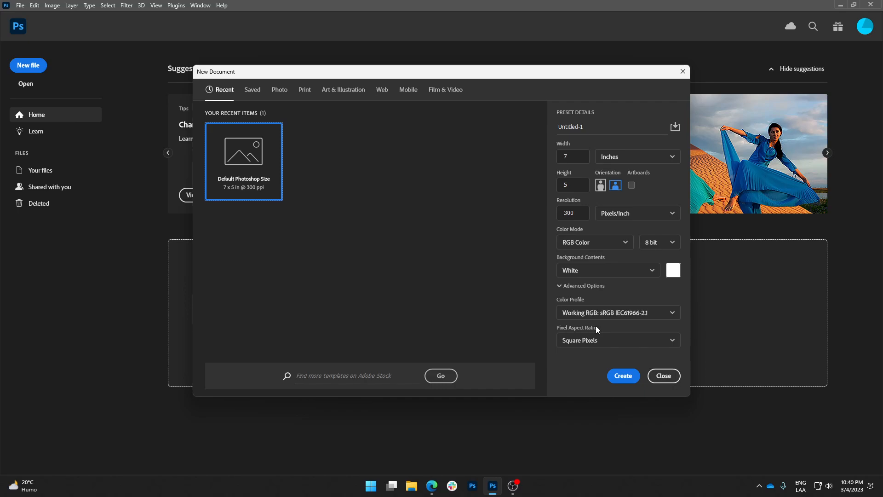
Step: Set the measurement unit of the Default Photoshop Size preset to centimeters
click(575, 216)
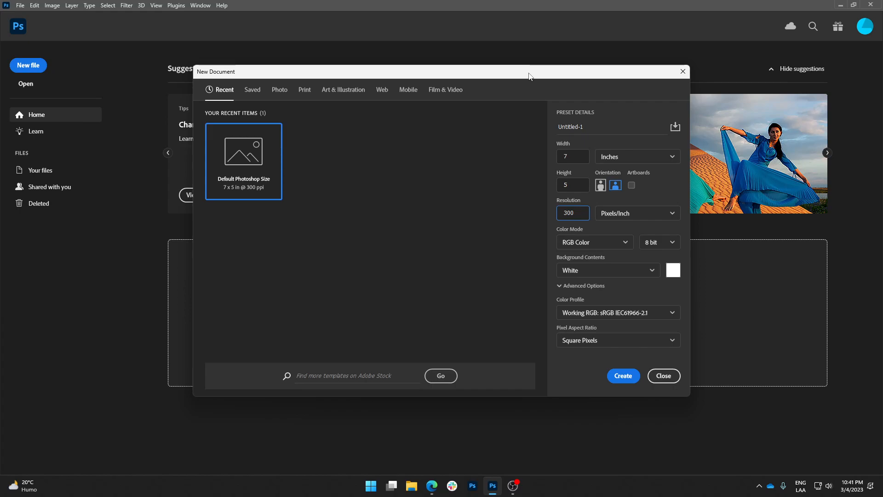
click(612, 98)
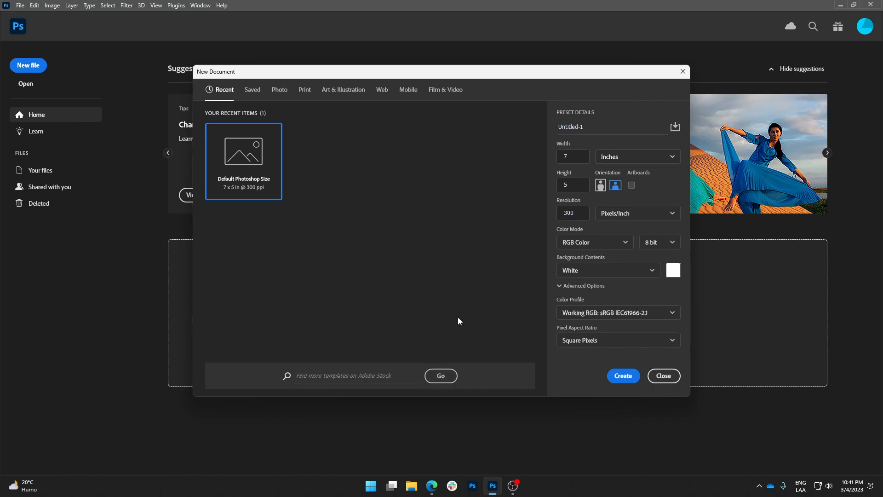
click(630, 158)
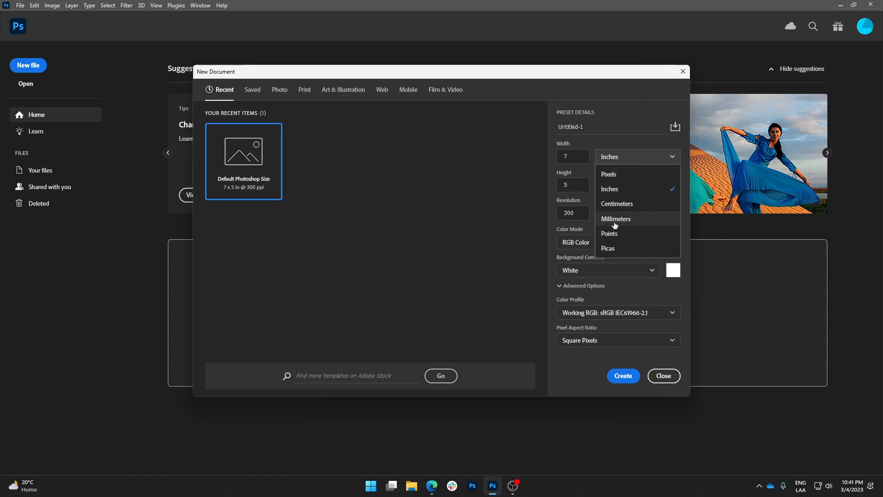
click(623, 139)
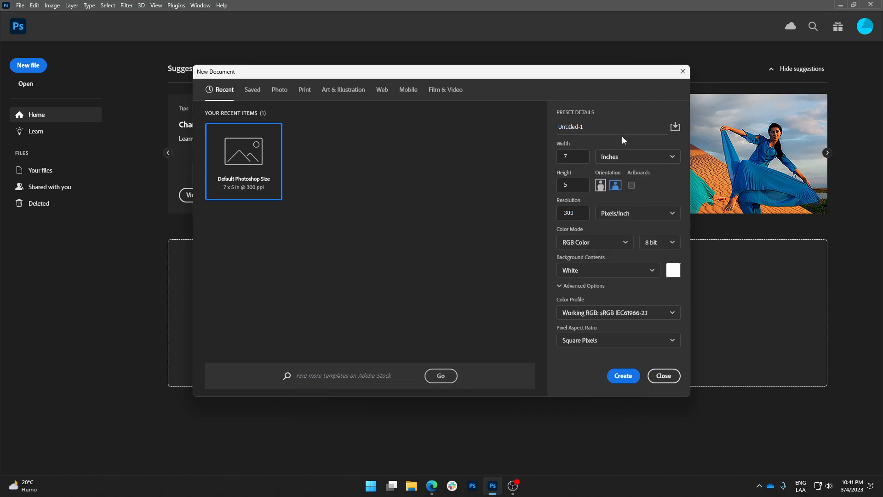
click(632, 159)
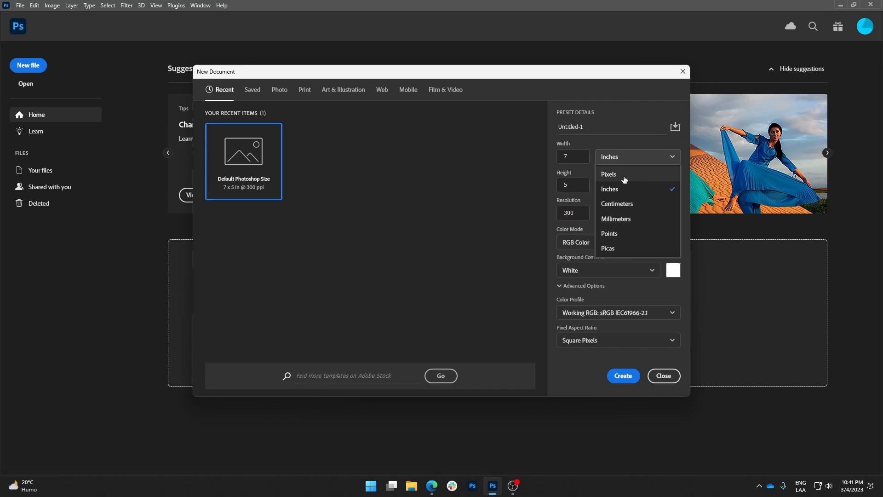
click(619, 147)
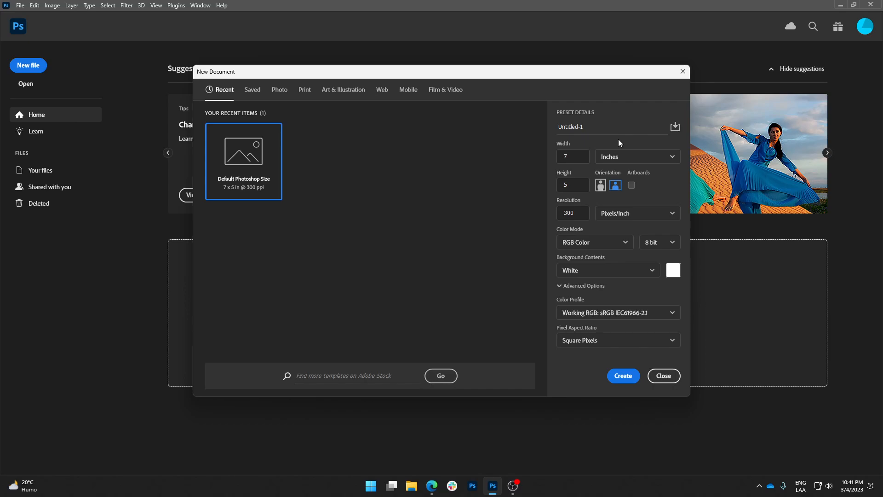
click(638, 156)
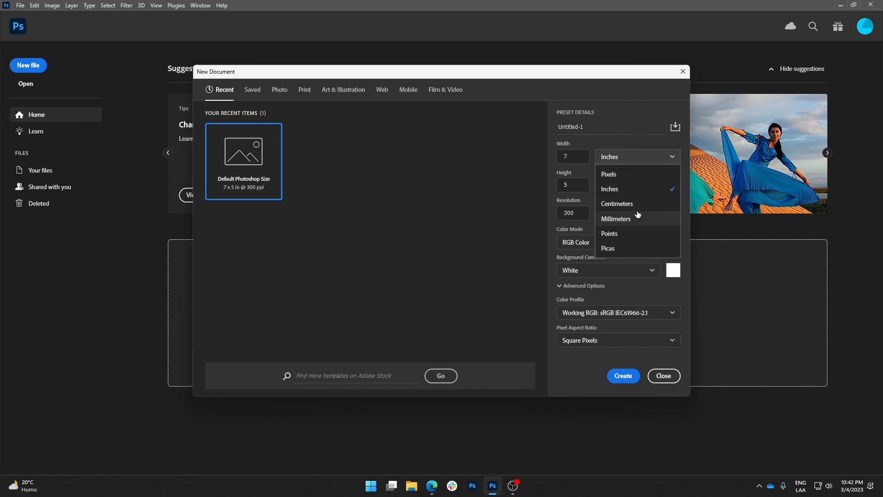
click(637, 205)
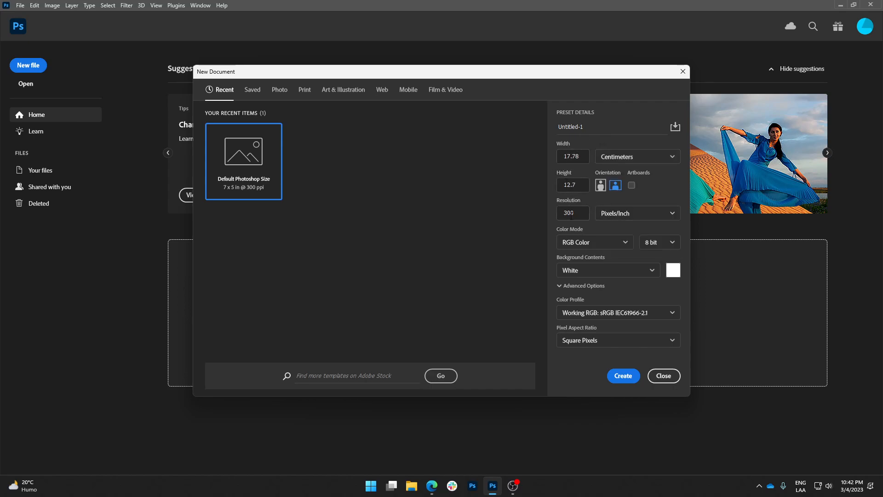
Step: Set the document's measurement unit to pixels and check its resolution, height and width values
drag(579, 214, 559, 215)
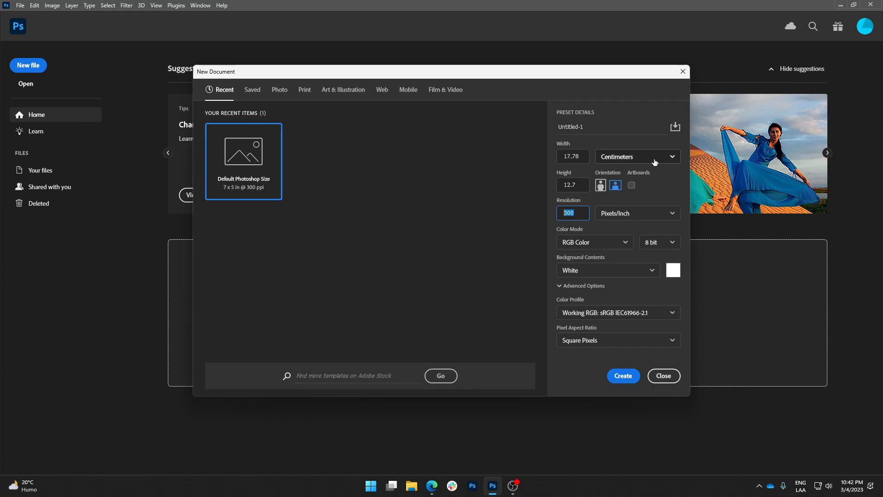
click(622, 158)
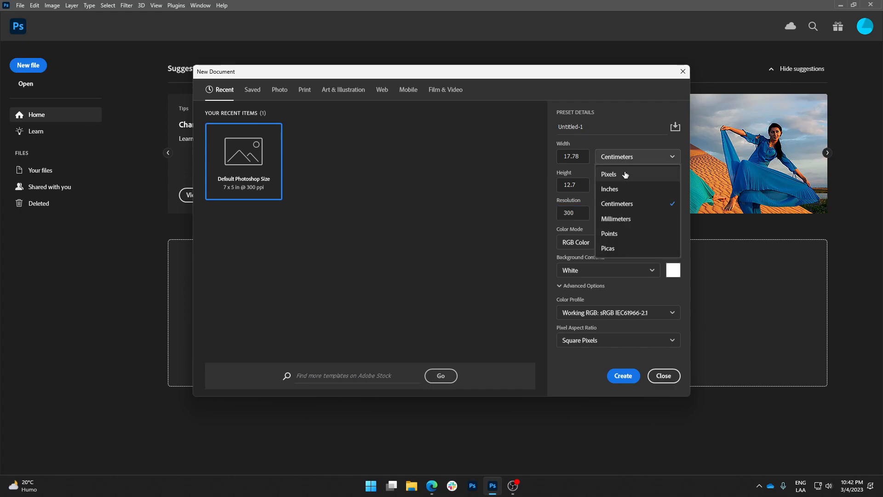
click(621, 175)
click(574, 213)
double_click(574, 213)
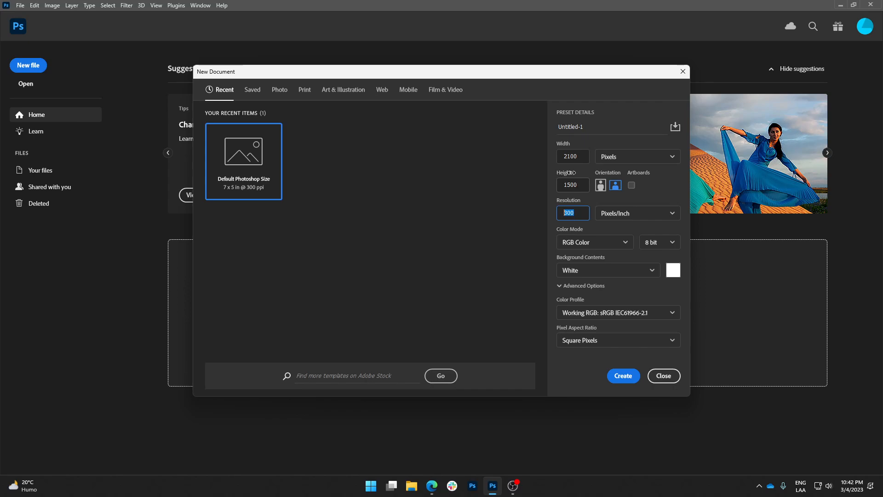
click(567, 156)
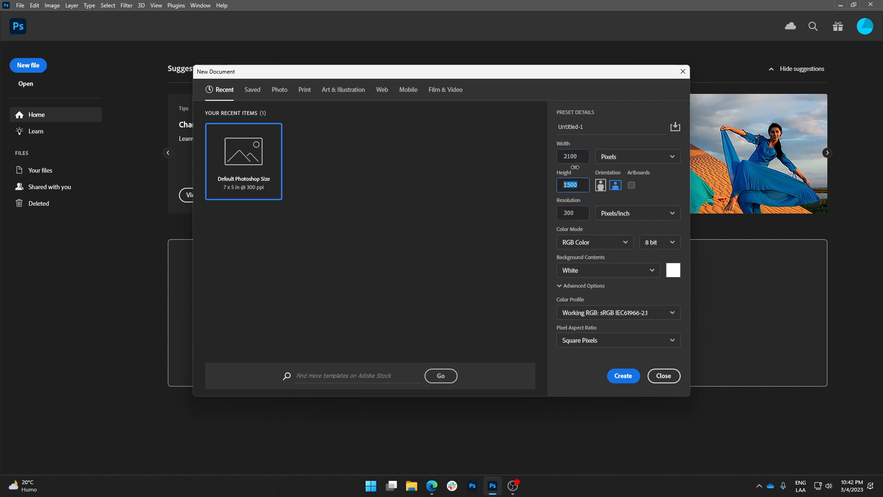
drag(579, 186, 555, 184)
click(537, 158)
click(579, 156)
drag(578, 156, 555, 188)
drag(579, 156, 558, 160)
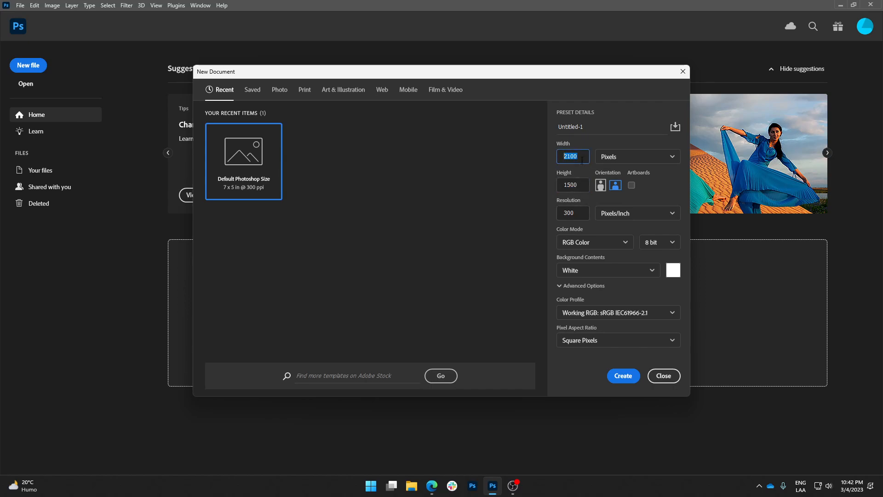
Step: Examine the width, height and resolution of the HDTV 1080p film and video preset
click(444, 89)
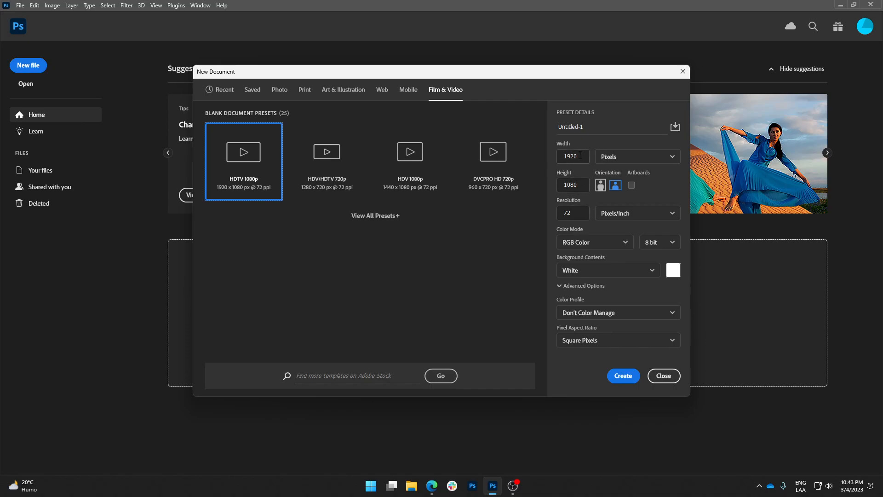
click(575, 210)
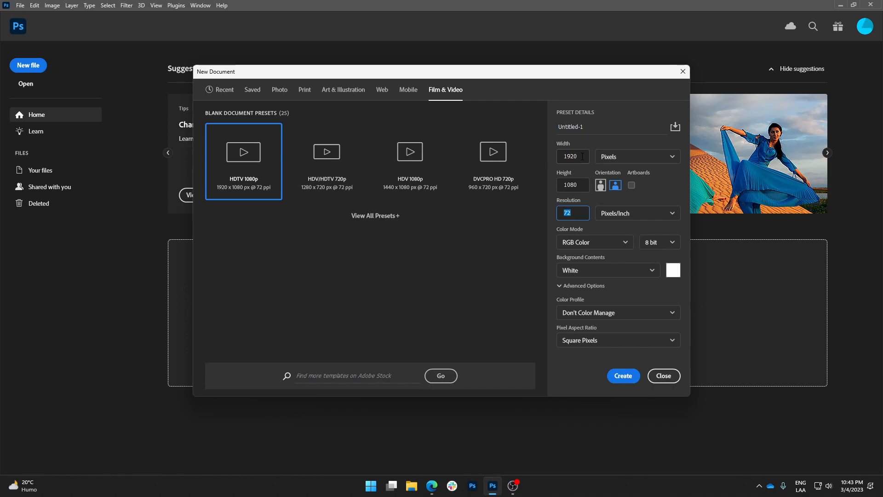
click(578, 213)
double_click(564, 213)
drag(582, 215, 563, 213)
drag(579, 157, 560, 157)
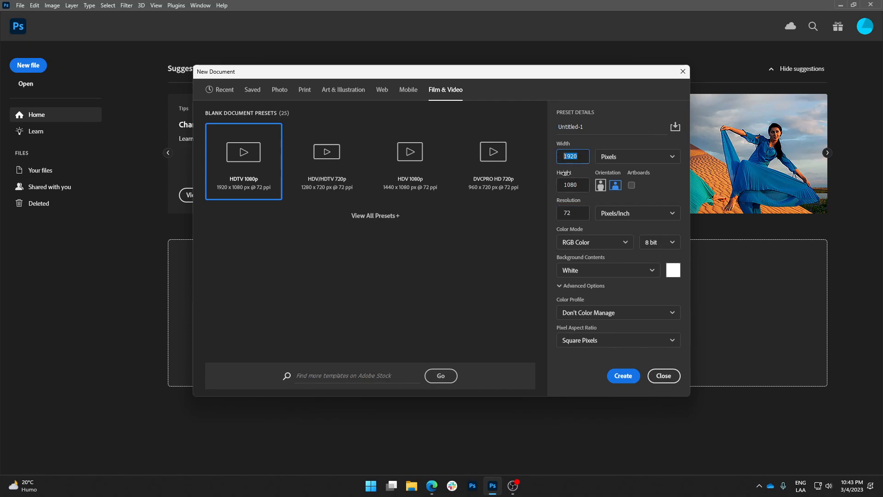
drag(579, 185, 582, 217)
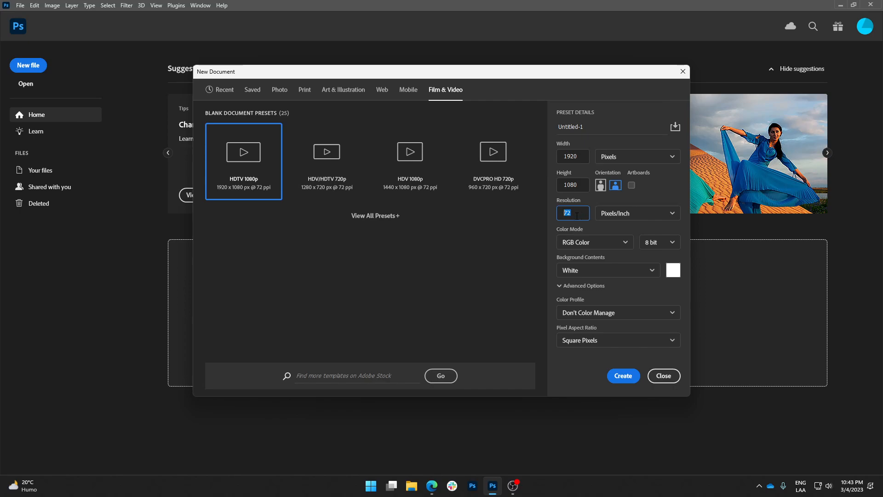
click(577, 216)
double_click(577, 218)
Step: Create a document from the recent Default Photoshop Size preset, with its dimensions expressed in pixels
click(223, 90)
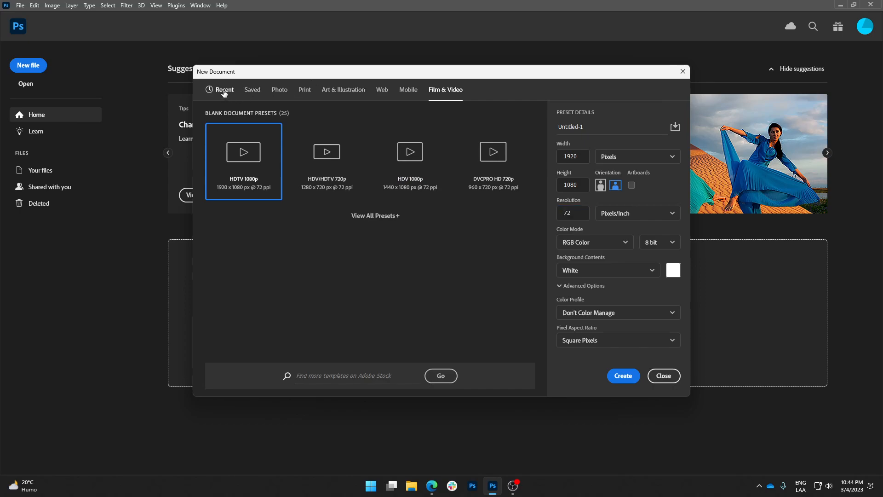
click(630, 156)
click(631, 172)
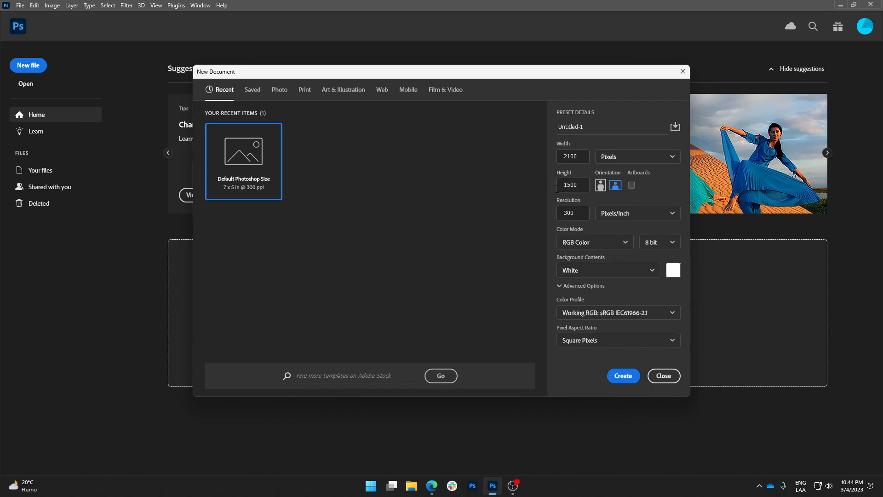
double_click(577, 213)
click(616, 380)
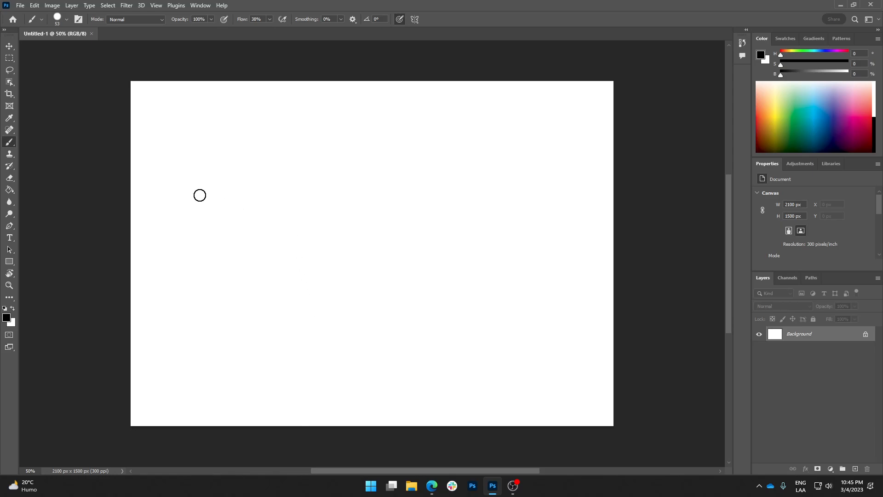
Step: Turn on the Use Legacy Free Transform option in the General preferences
click(21, 7)
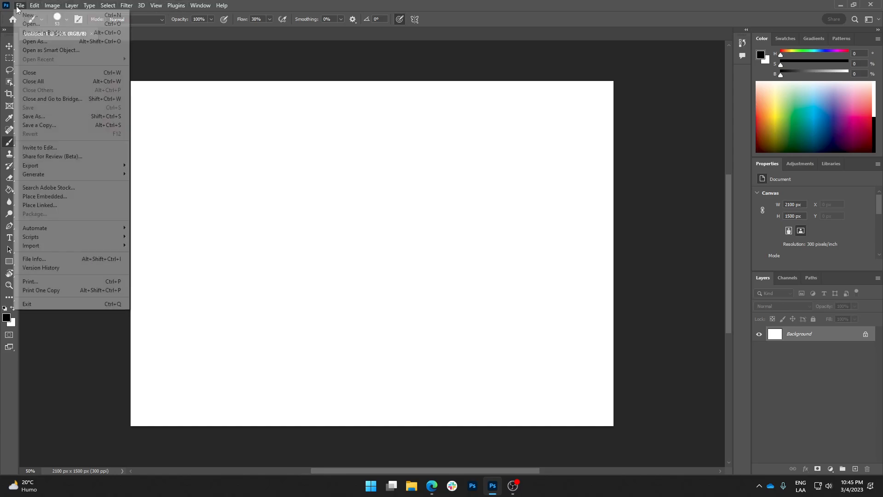
mouse_move(33, 7)
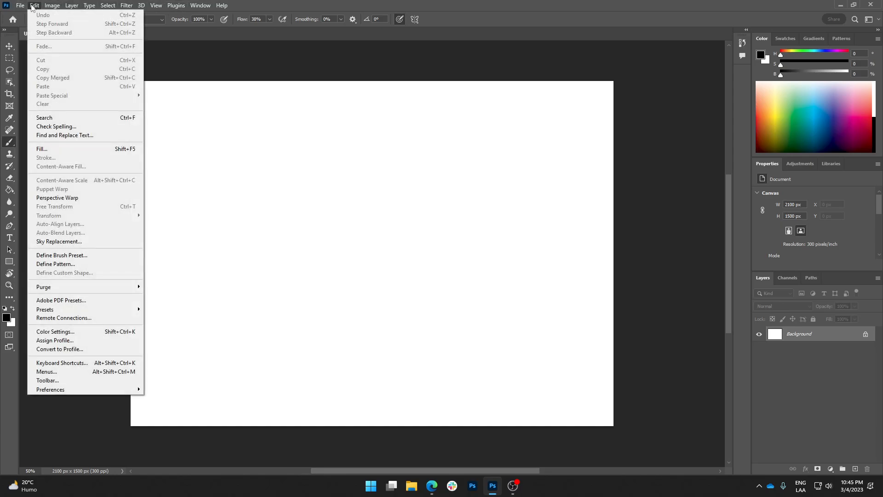
mouse_move(65, 390)
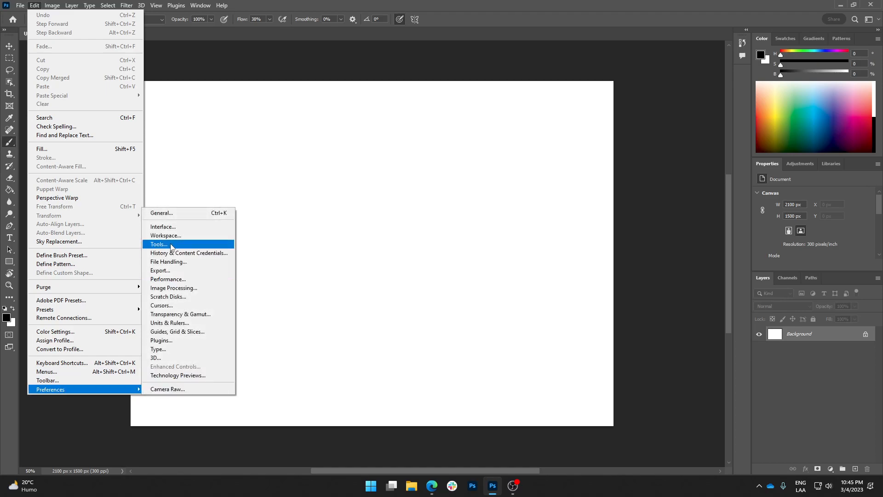
click(172, 213)
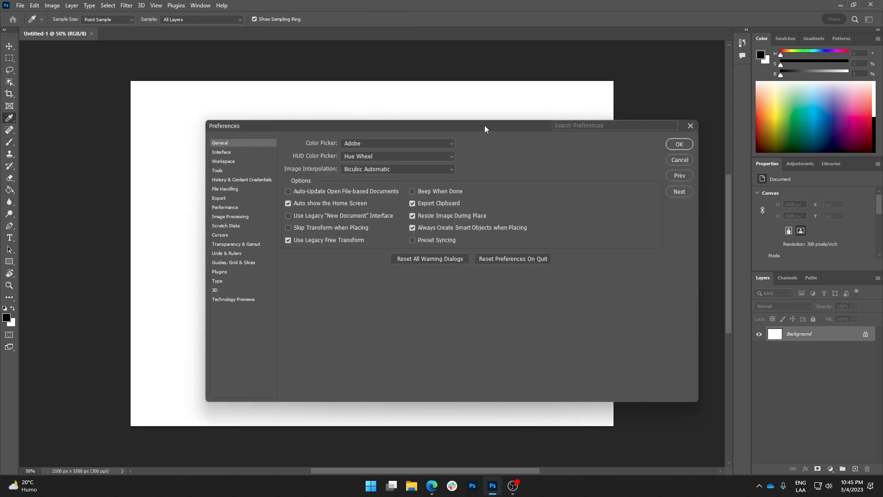
drag(485, 126, 438, 109)
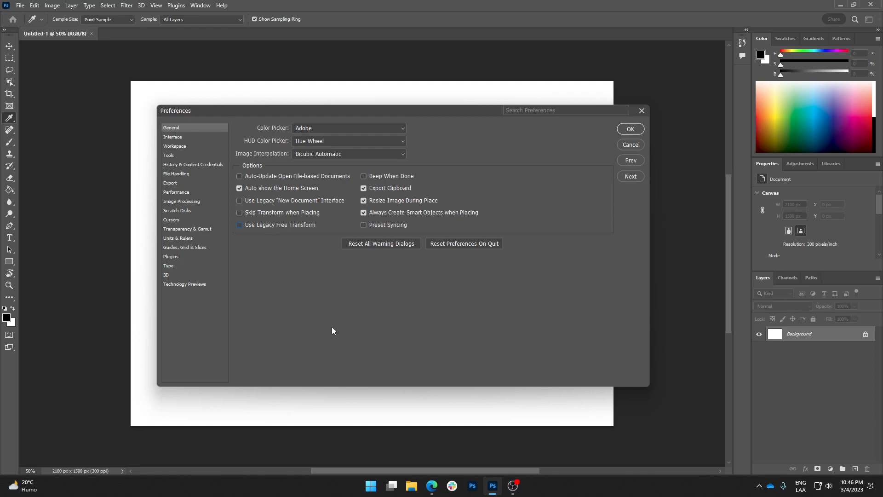
click(279, 226)
Step: Raise the memory allowance to 24960 MB (100%) in the Performance preferences and check the scratch disk settings
click(188, 194)
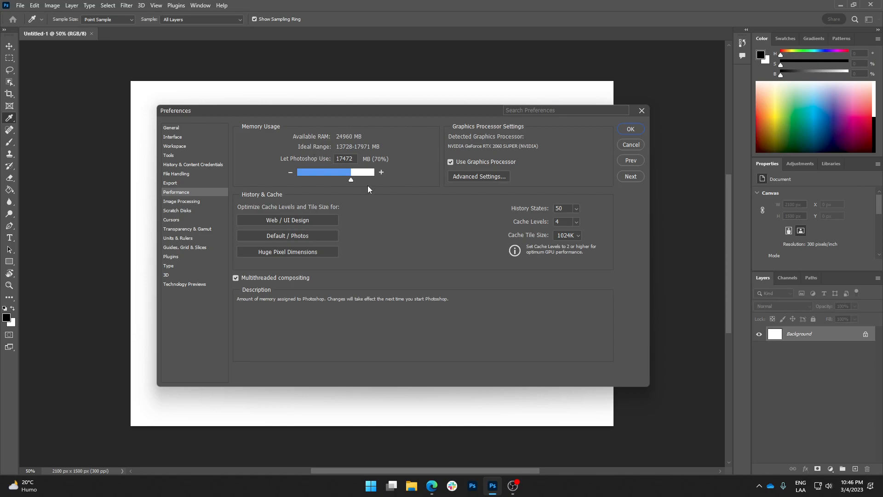
mouse_move(368, 200)
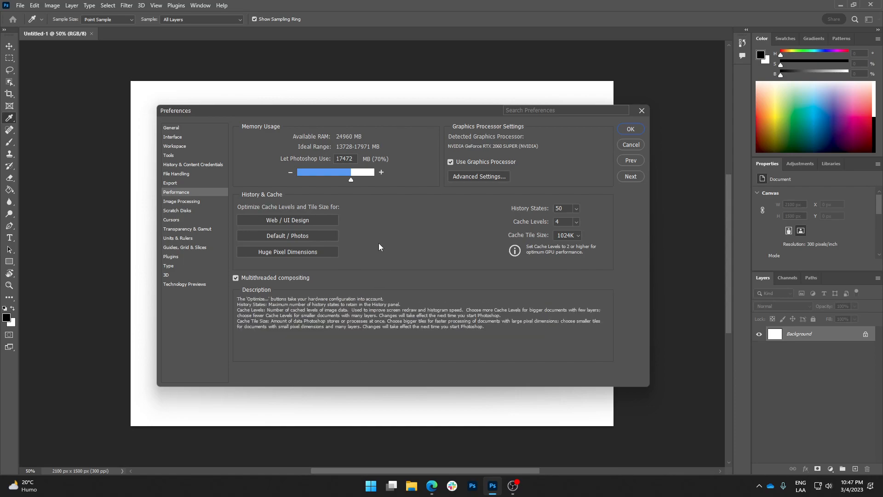
click(377, 181)
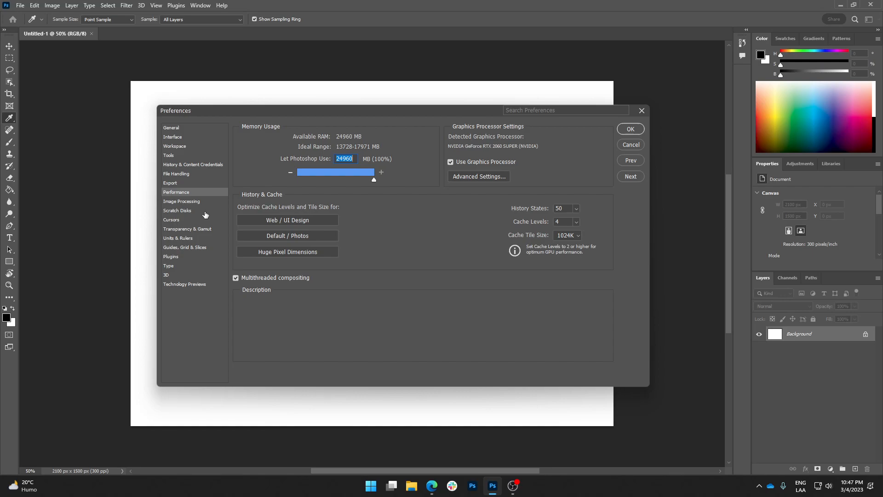
click(179, 212)
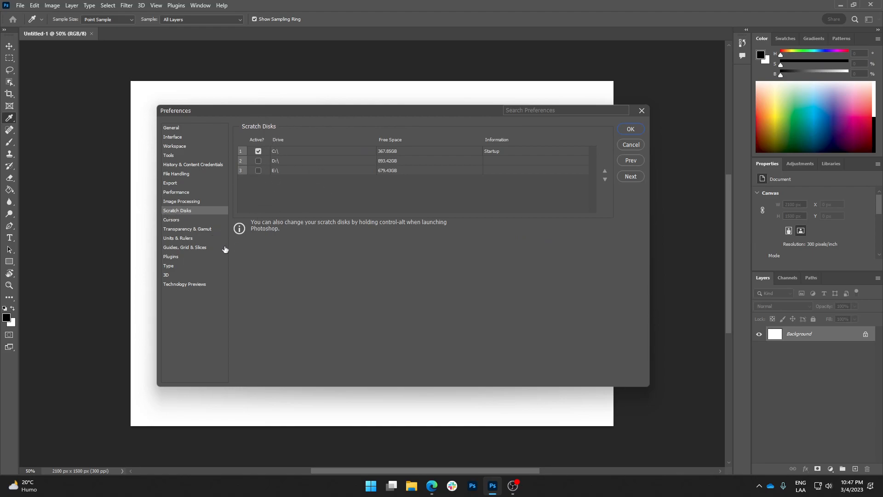
Step: Set the memory Photoshop may use to 23764 MB (95%) in the Performance preferences and apply the changes
click(177, 192)
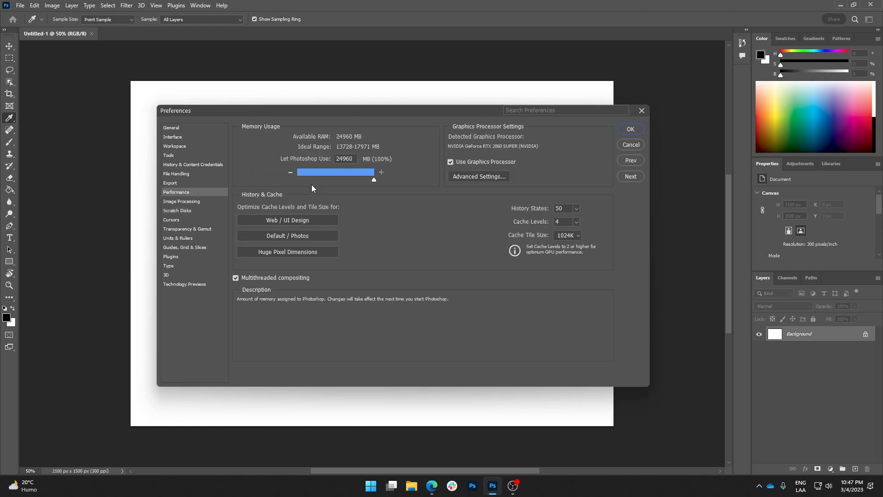
drag(372, 180, 356, 178)
drag(363, 178, 332, 179)
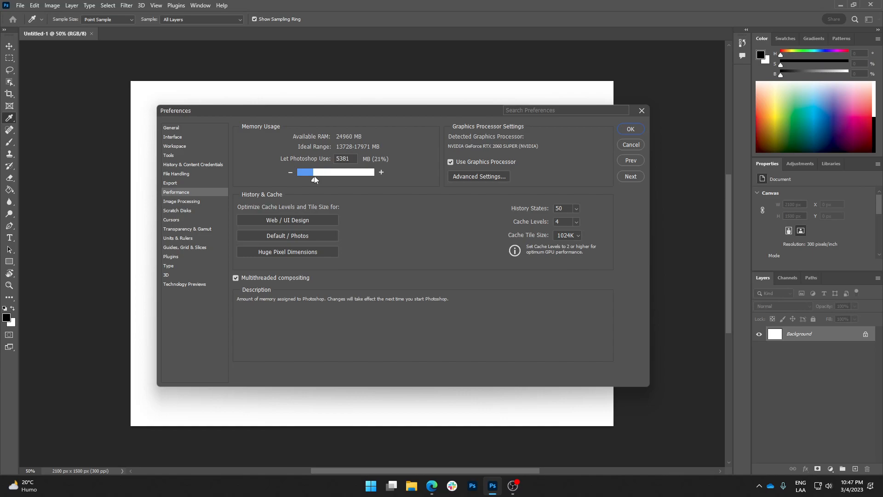
drag(315, 176, 315, 176)
drag(314, 177, 371, 179)
double_click(341, 158)
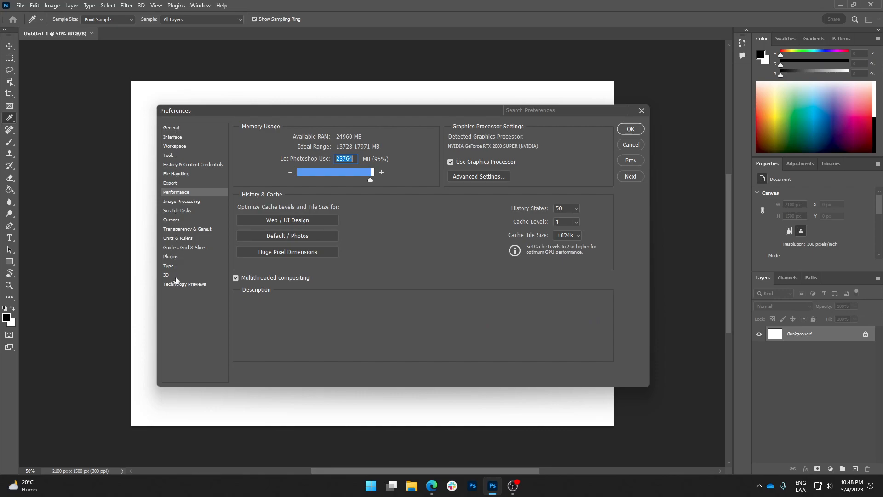
click(631, 130)
Step: Paint a short test stroke on the canvas with the Brush tool and undo it
key(b)
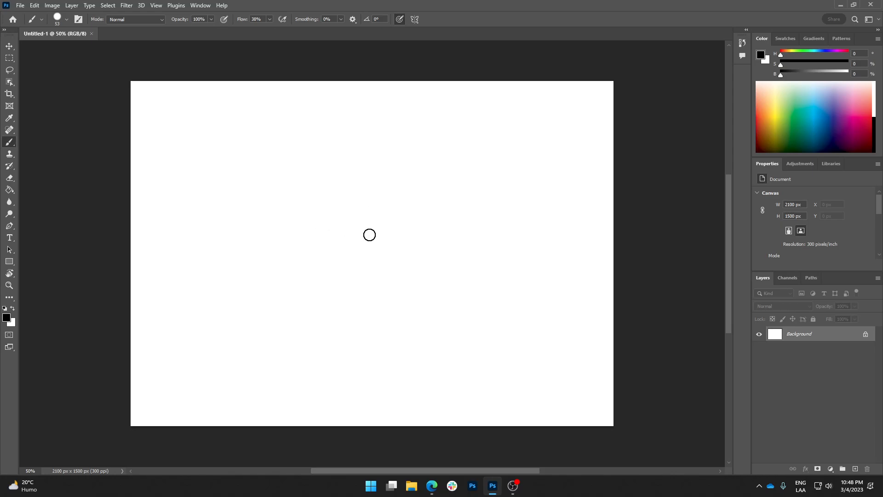
mouse_move(354, 184)
mouse_down()
mouse_move(299, 187)
mouse_move(319, 222)
mouse_move(345, 217)
mouse_up()
key(ctrl+z)
click(51, 5)
mouse_move(35, 6)
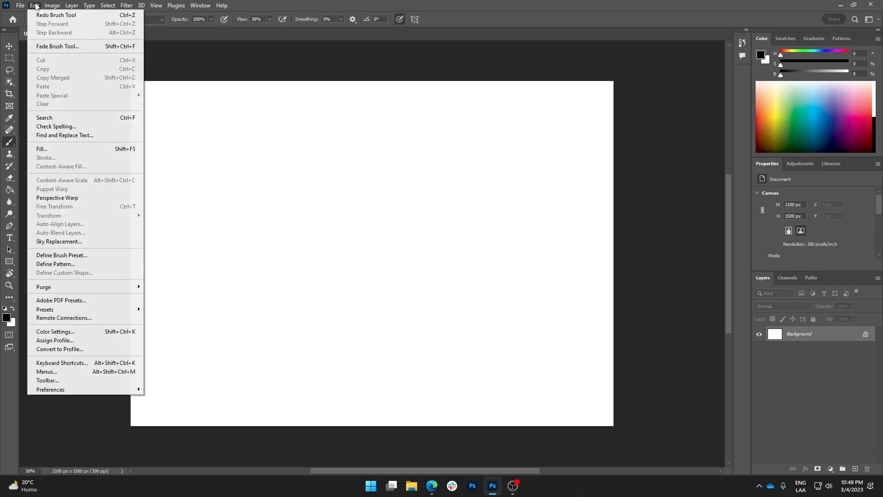
mouse_move(85, 389)
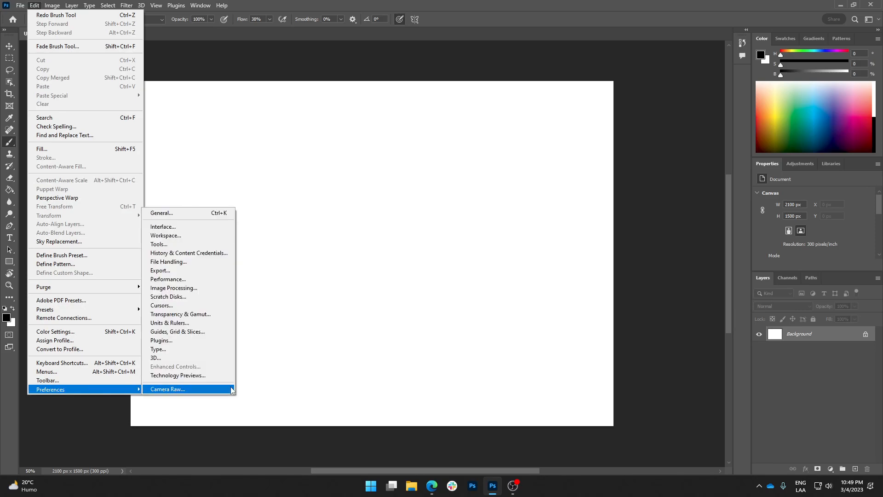
click(217, 213)
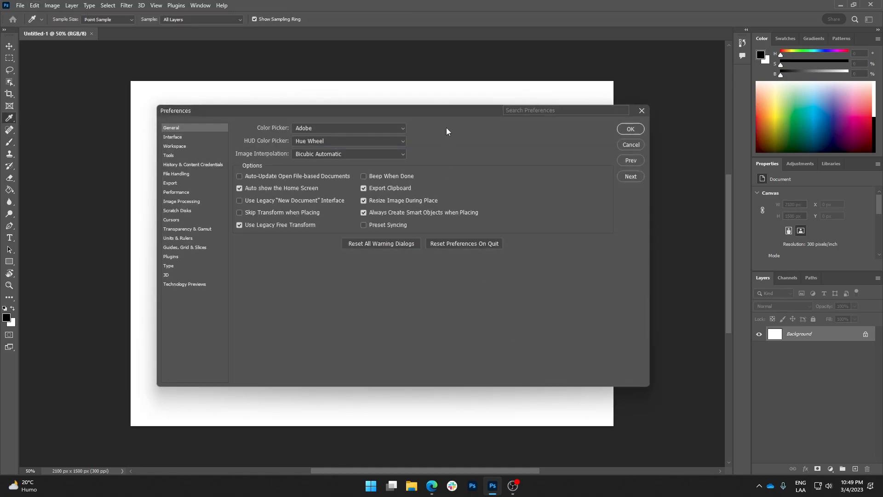
drag(434, 116, 444, 105)
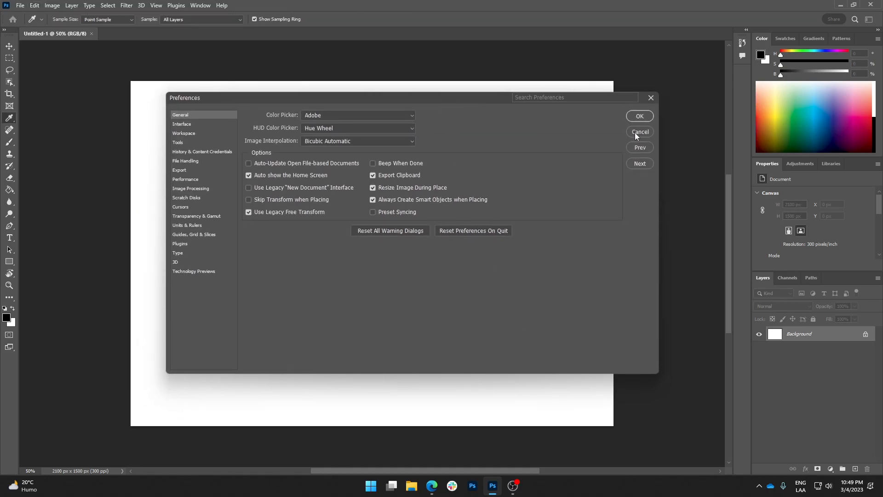
click(636, 133)
Step: Set the brush tip outline to Thin in the Cursors preferences and apply the change
click(35, 6)
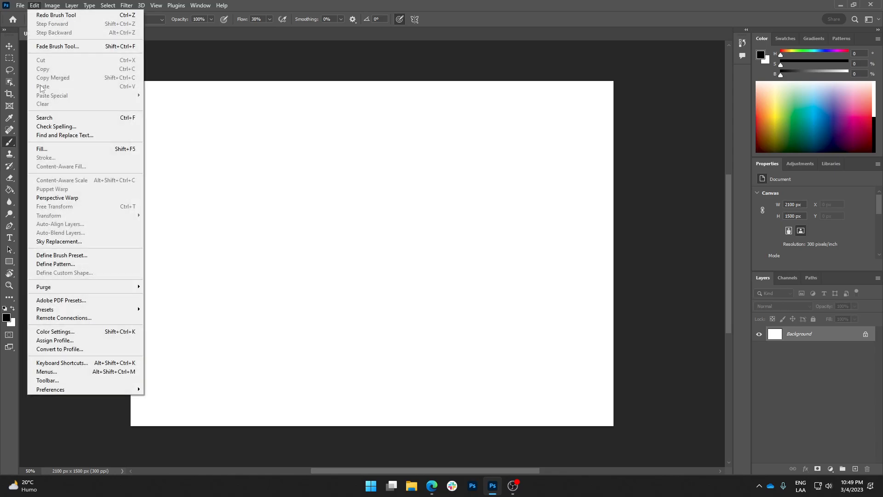
mouse_move(69, 392)
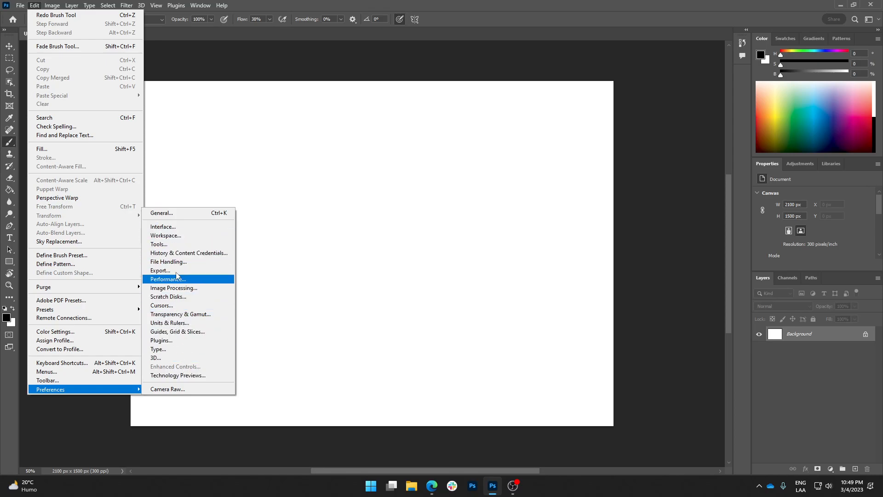
click(175, 213)
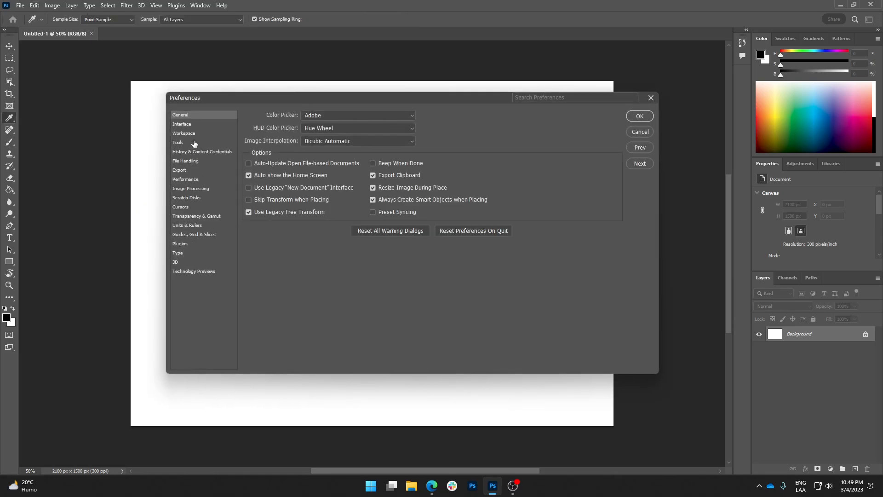
click(184, 207)
mouse_move(238, 100)
mouse_down()
mouse_move(300, 232)
mouse_move(288, 129)
mouse_up()
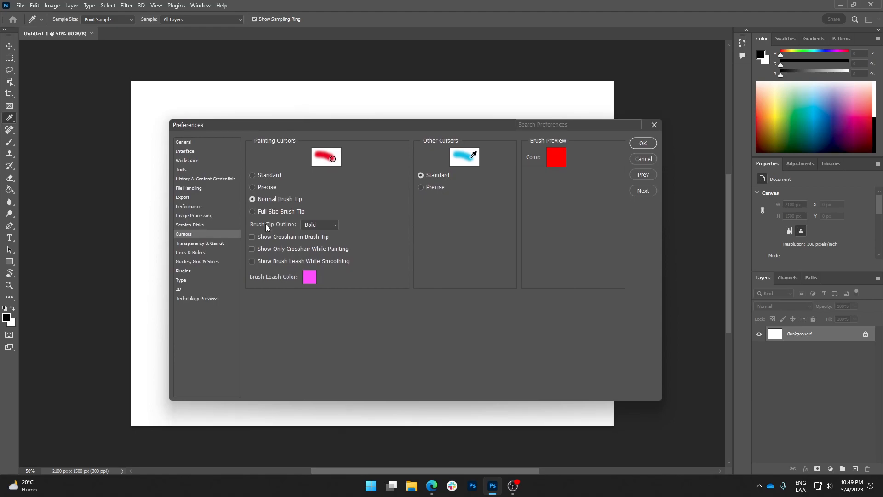
click(332, 226)
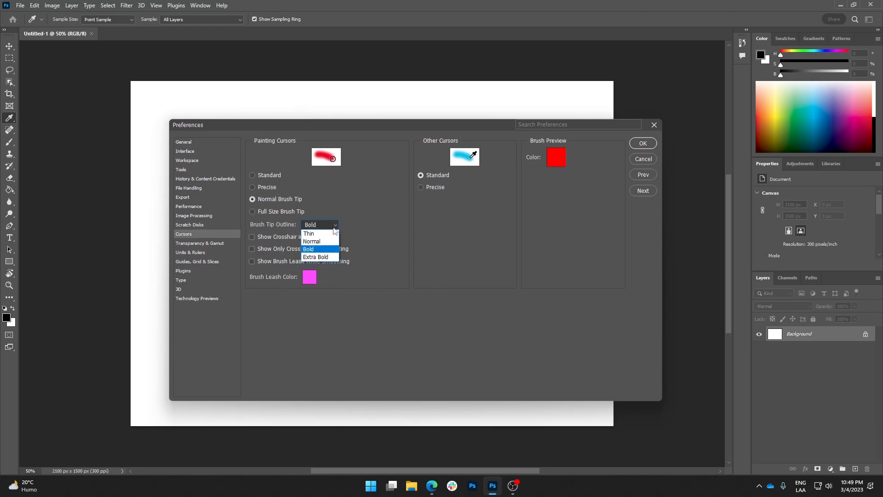
click(310, 236)
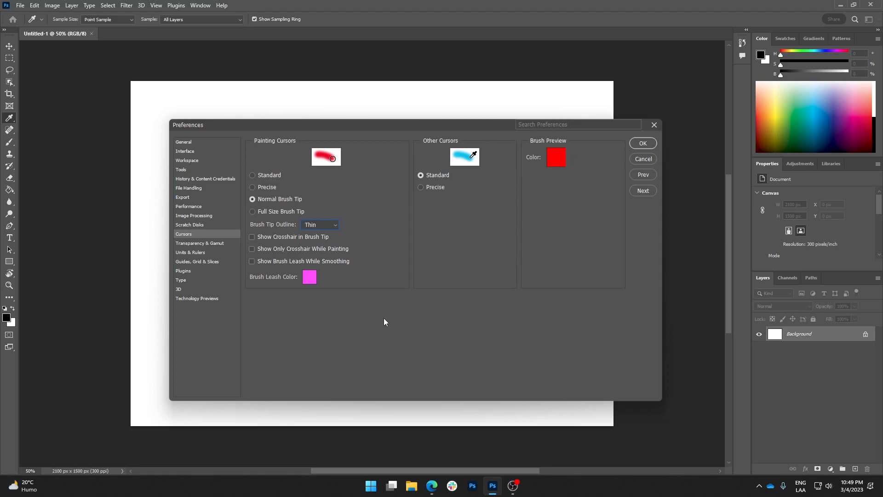
click(652, 146)
Step: Activate the Brush tool and resize the brush to 64 px over the canvas
key(b)
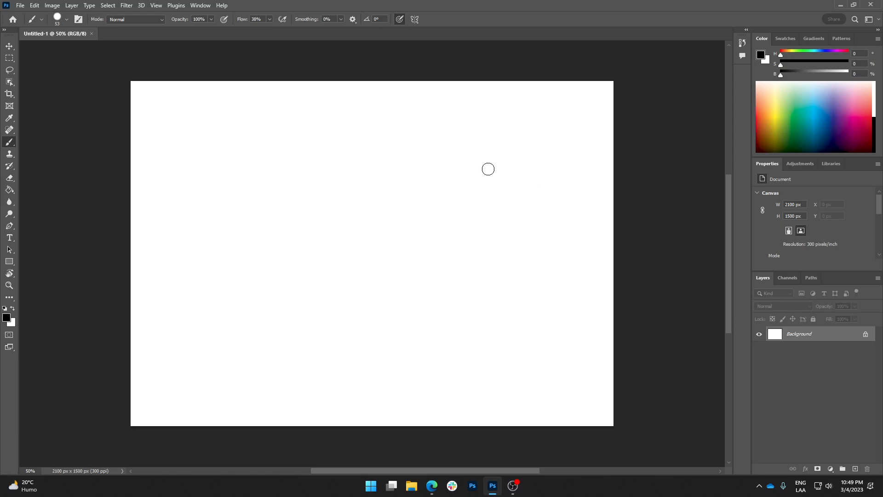
drag(482, 184, 473, 187)
mouse_move(415, 180)
mouse_down()
mouse_move(431, 184)
mouse_move(438, 199)
mouse_move(414, 199)
mouse_up()
key(alt+Tab)
key(alt+Tab)
Step: Examine the available file, editing and image commands and the filter categories, including the 3D and Distort filters
click(20, 6)
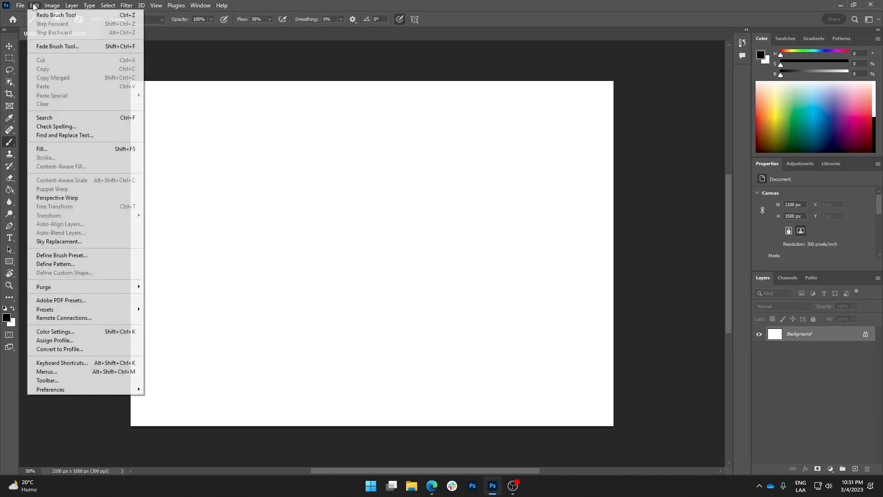
click(206, 6)
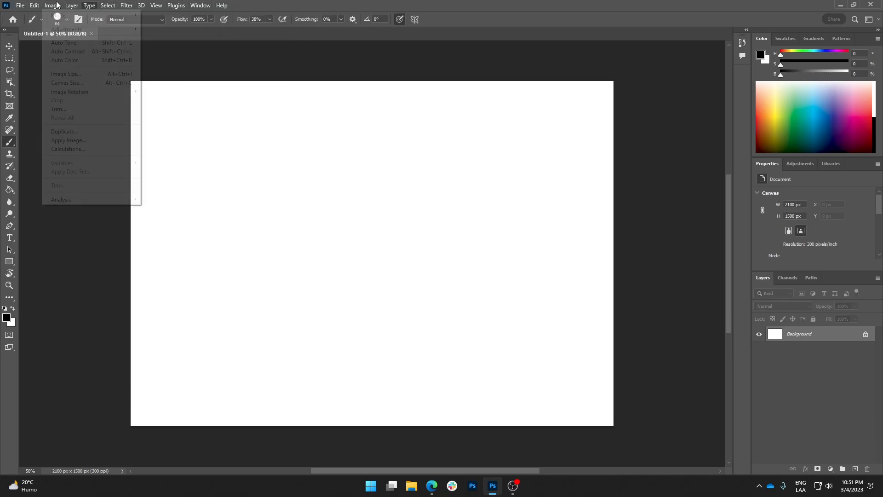
click(56, 5)
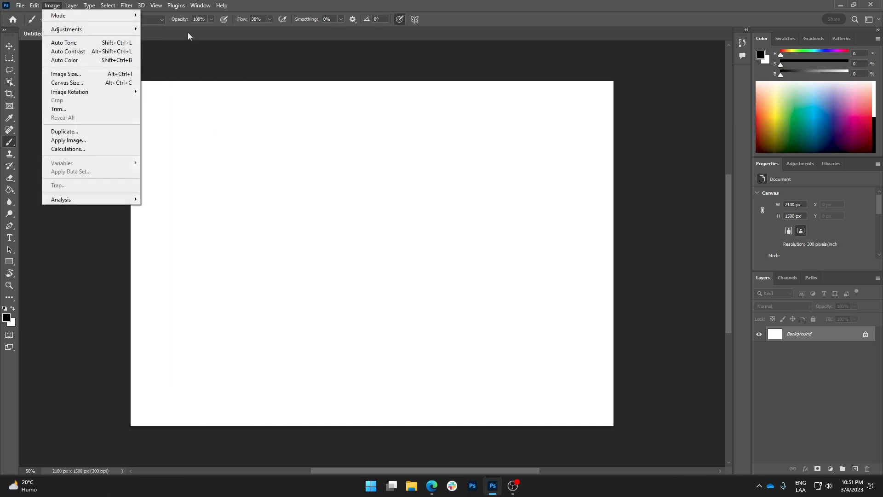
mouse_move(125, 6)
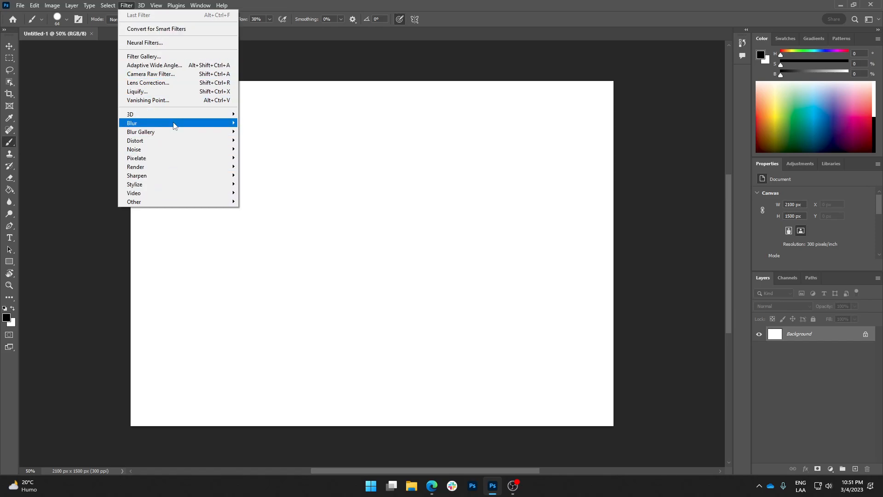
mouse_move(174, 125)
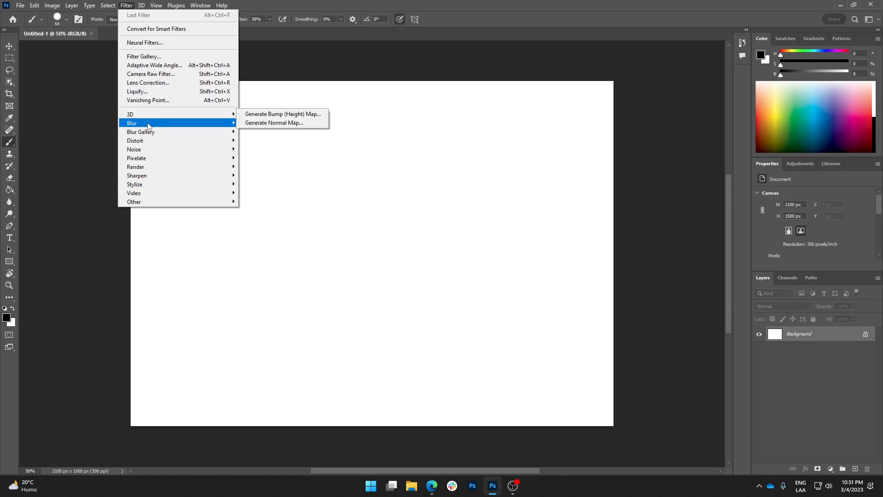
mouse_move(147, 124)
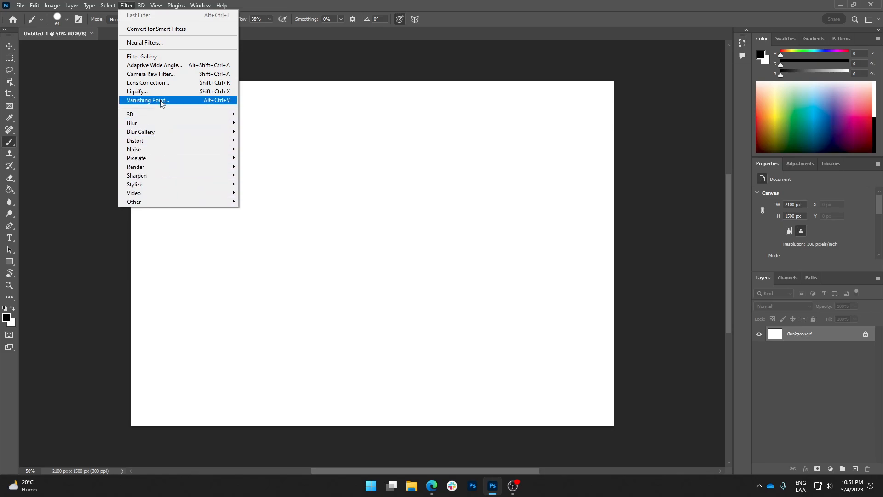
mouse_move(171, 143)
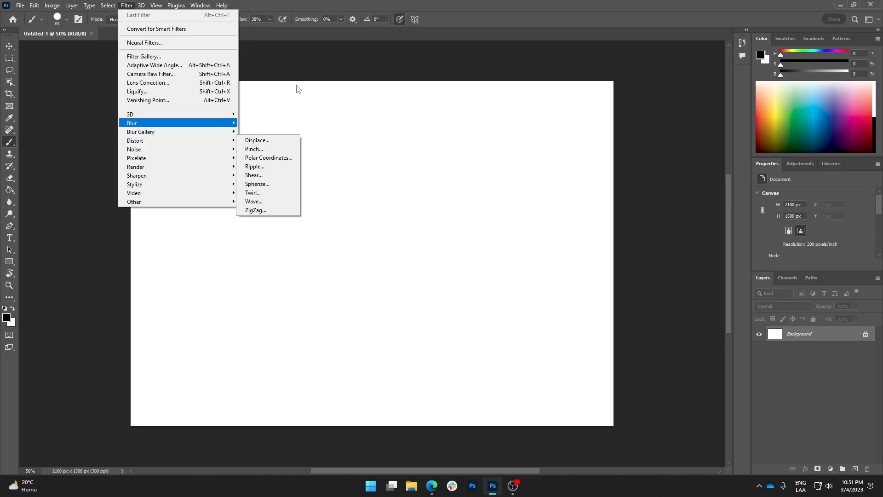
click(493, 15)
click(19, 6)
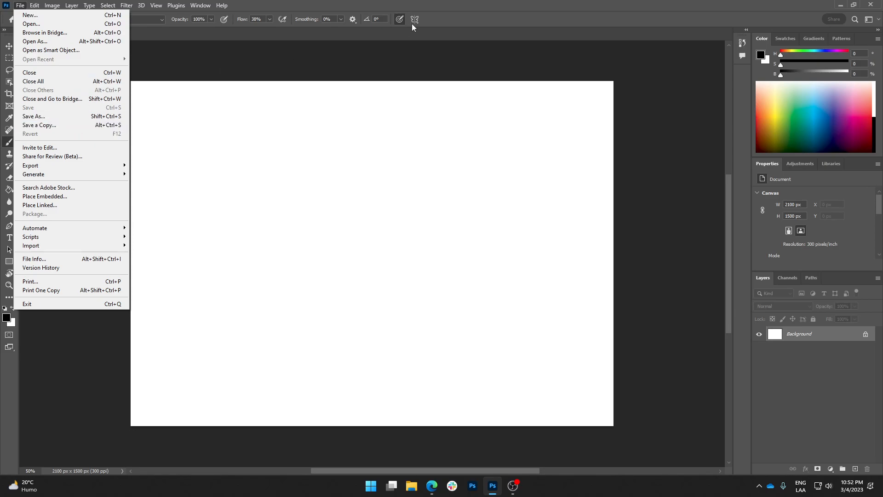
click(501, 18)
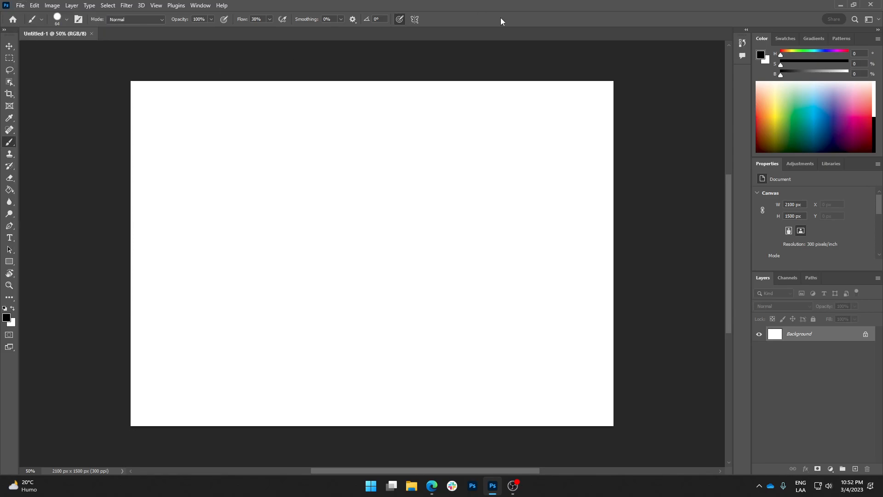
click(34, 5)
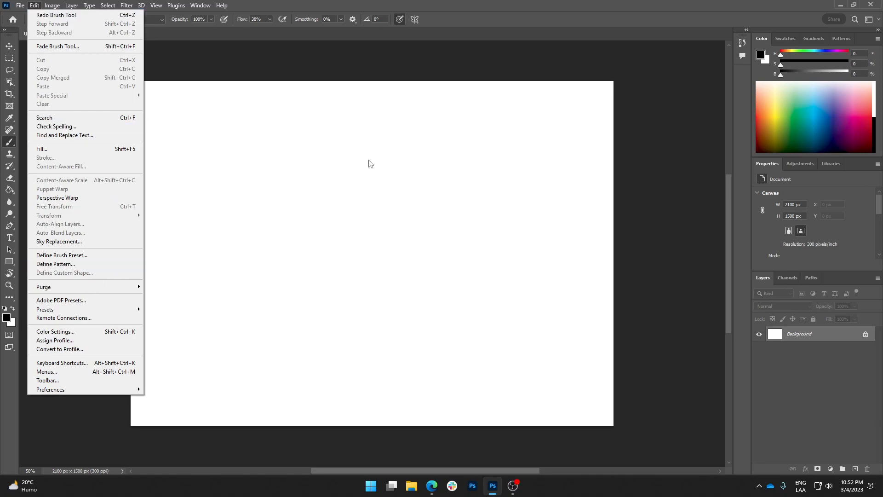
click(535, 7)
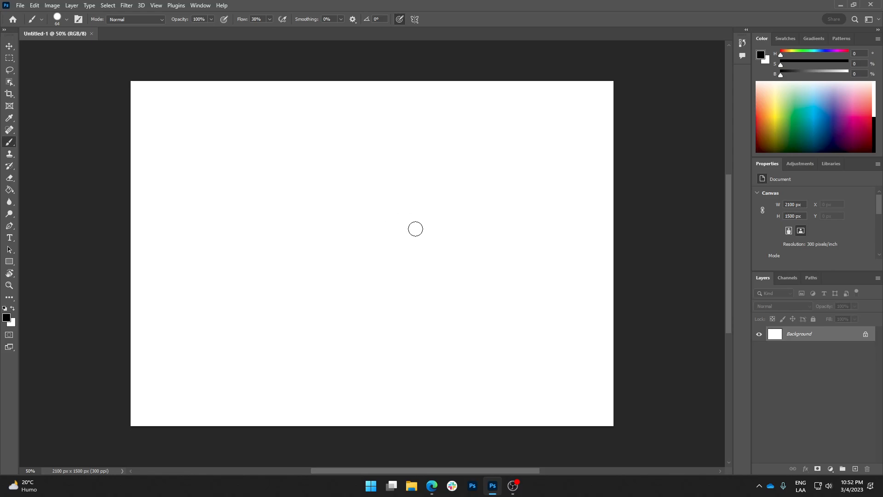
Step: Activate the Marquee, Lasso, Object Selection, Frame, Eyedropper, Healing and Clone Stamp tools in turn to examine their options
mouse_move(403, 231)
mouse_down()
mouse_move(428, 237)
mouse_move(408, 243)
mouse_move(413, 235)
mouse_up()
click(9, 59)
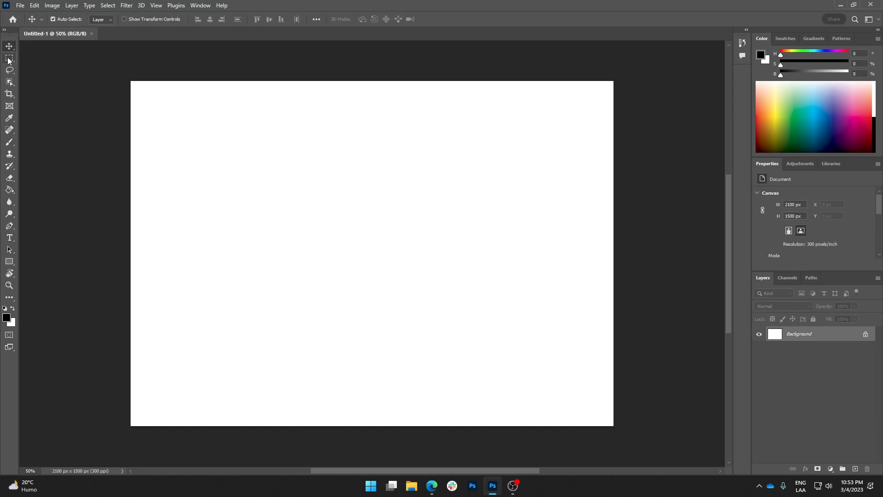
click(9, 70)
click(9, 82)
click(9, 105)
click(10, 119)
click(9, 130)
click(10, 153)
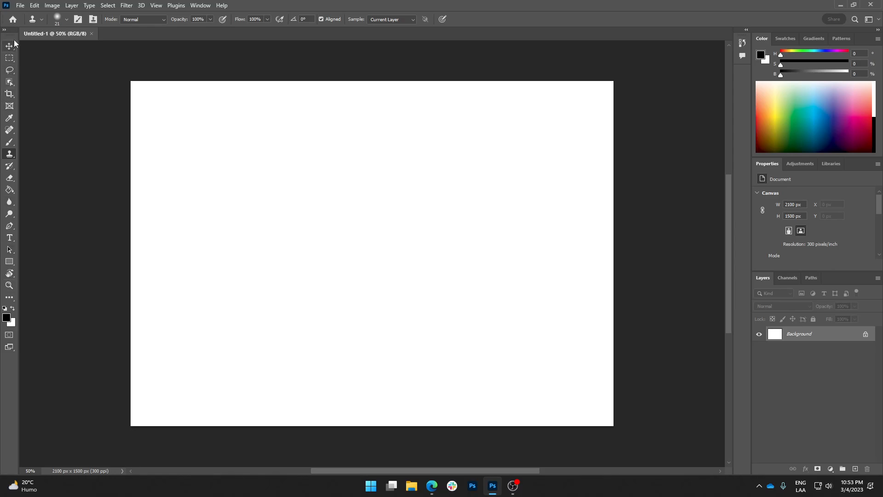
Step: Compare the options of the Brush, Blur and Eraser tools, finishing with the Brush tool active
click(9, 143)
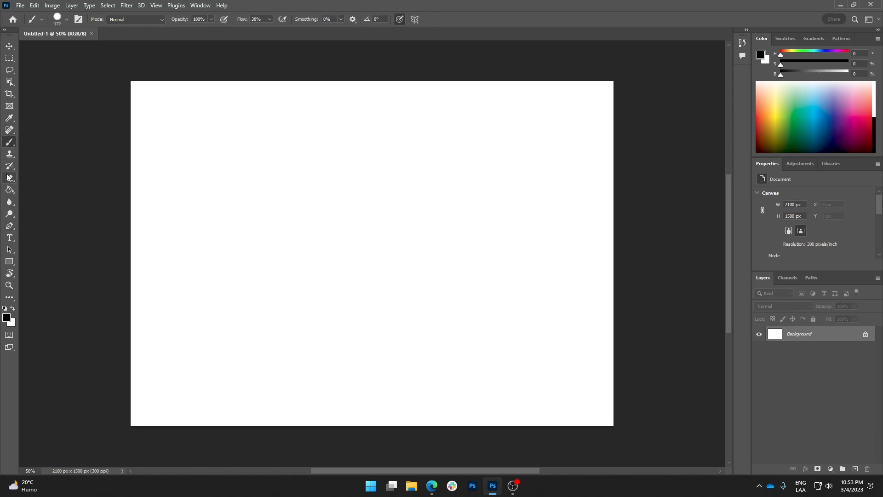
click(9, 202)
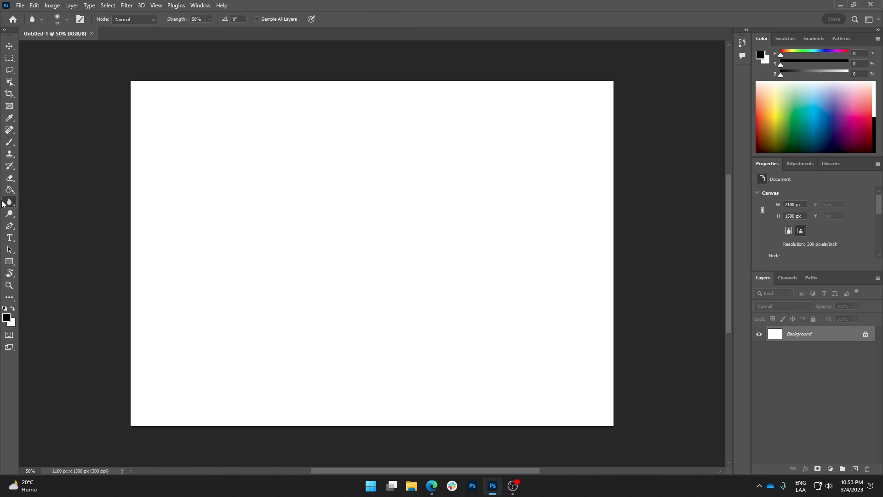
click(9, 142)
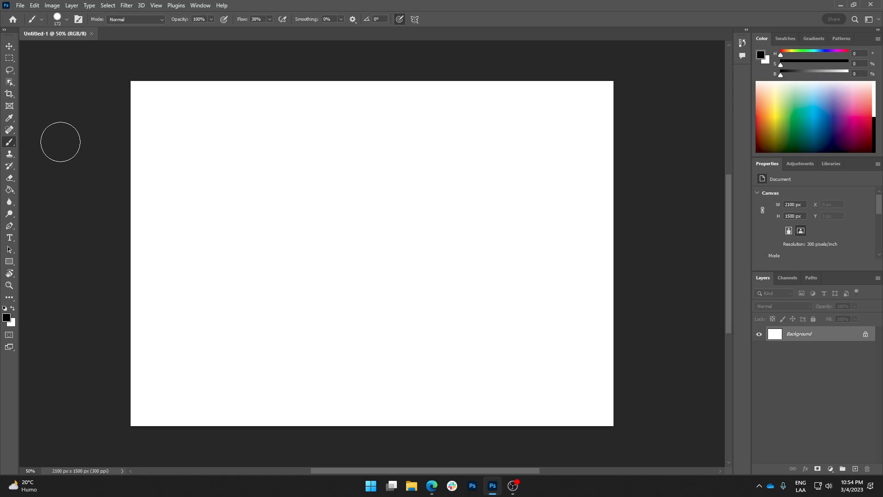
click(9, 178)
click(10, 144)
Step: Review the Keyboard Shortcuts and Menus settings, including the Move Tool's entry in the Tools shortcuts, and leave without saving changes
click(34, 6)
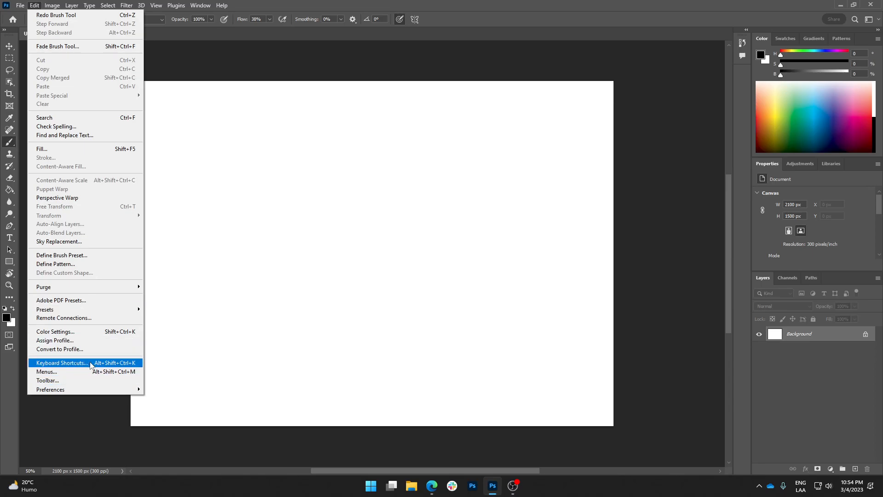
click(56, 364)
drag(491, 50, 427, 108)
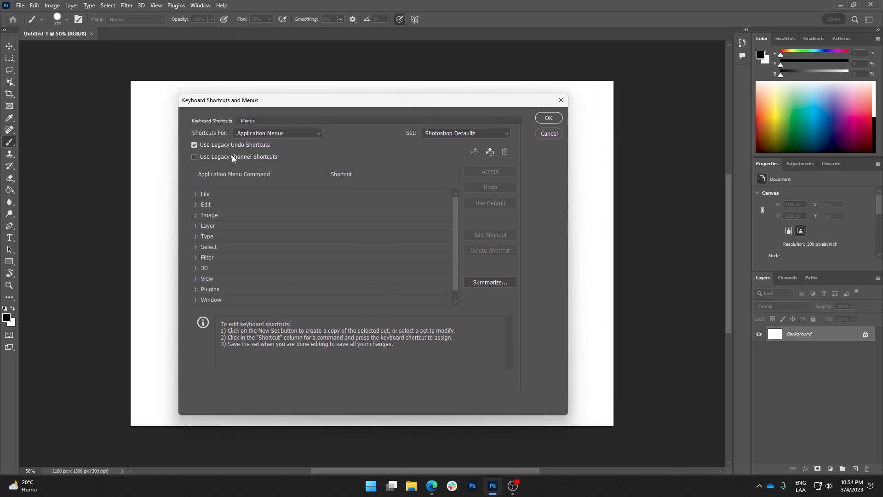
click(246, 120)
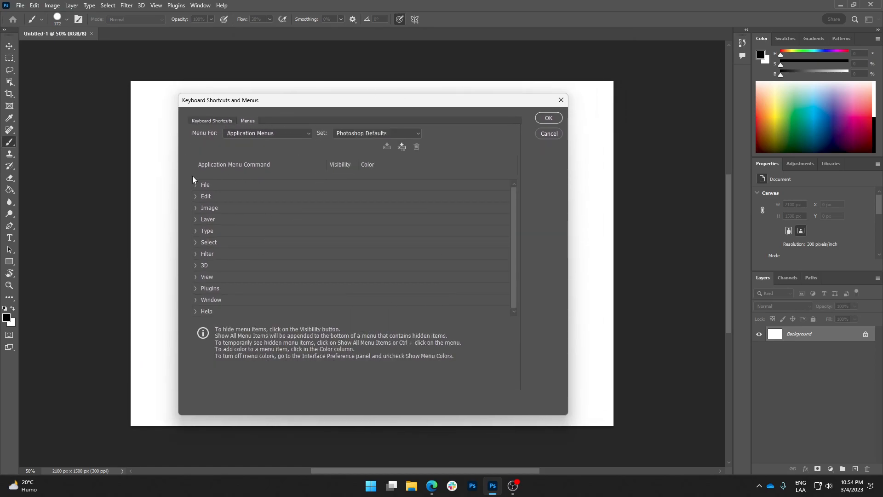
click(222, 120)
click(276, 133)
click(251, 160)
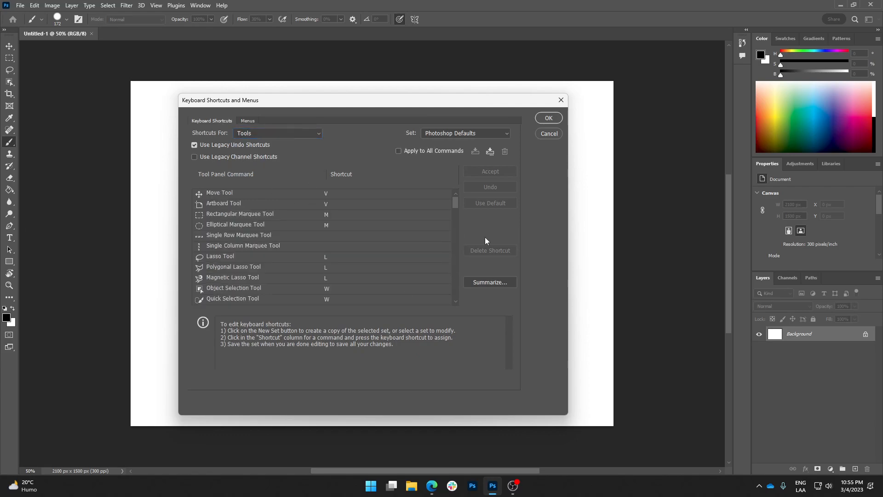
click(330, 194)
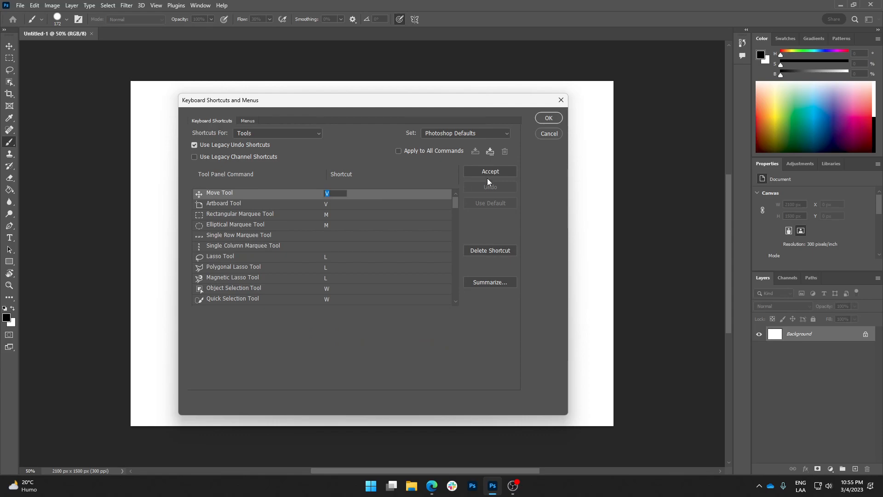
click(559, 136)
click(553, 136)
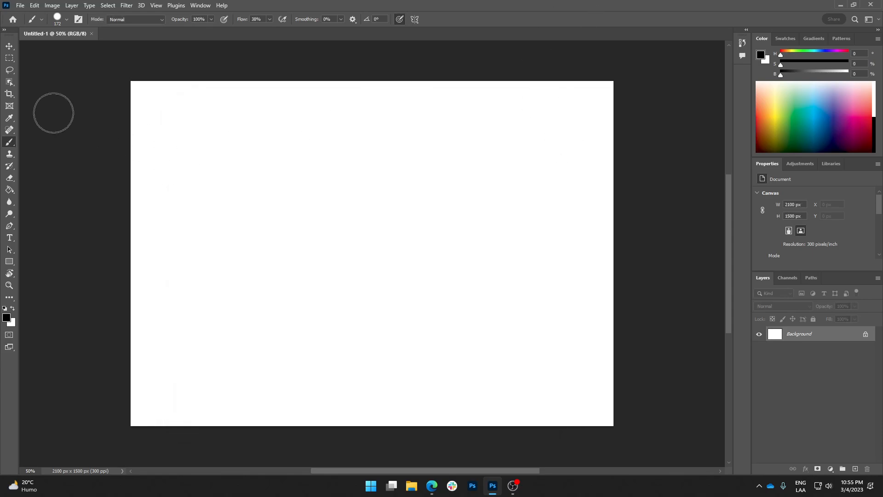
Step: Switch between the Move and Brush tools to compare their cursors and options over the blank canvas
click(8, 45)
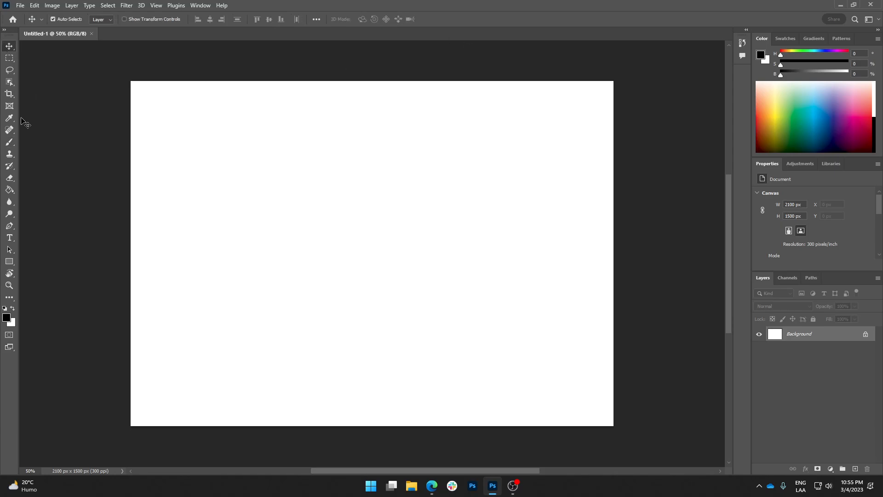
click(9, 143)
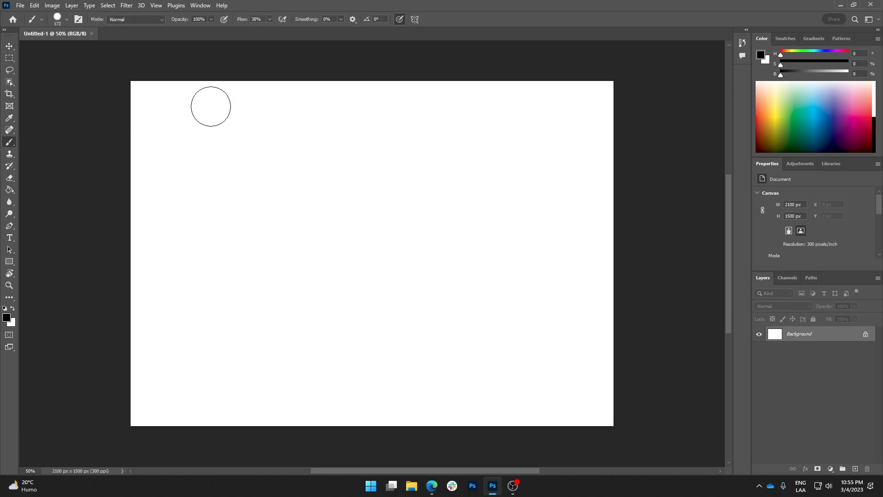
drag(426, 232, 404, 248)
click(8, 47)
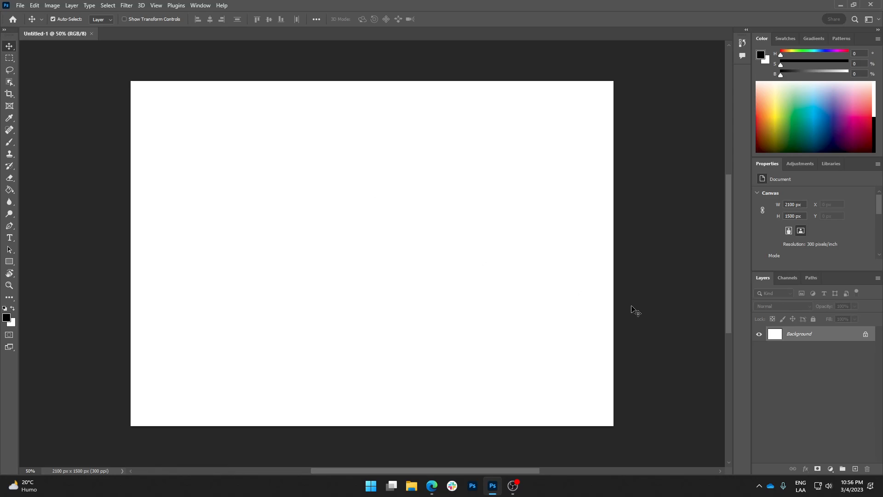
Step: Add a new layer and paint a black freehand scribble about 232 by 269 px near the canvas centre
click(856, 469)
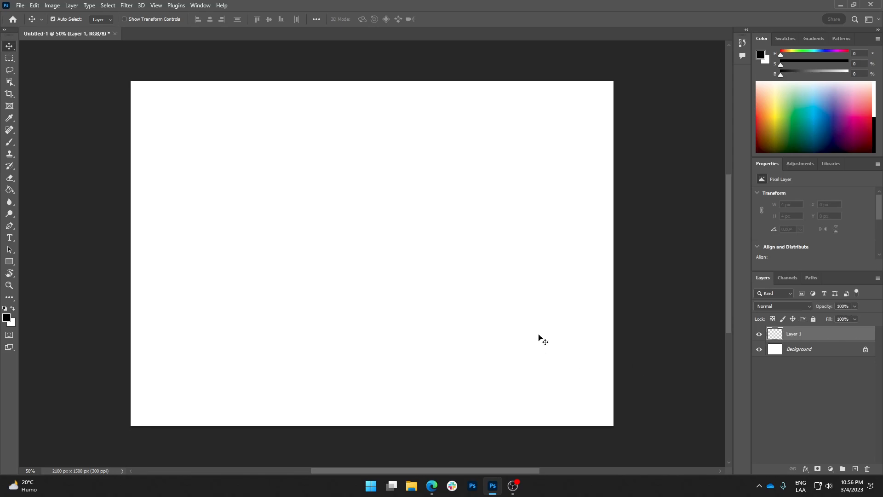
click(9, 142)
mouse_move(373, 220)
mouse_down()
mouse_move(388, 206)
mouse_move(371, 206)
mouse_move(379, 211)
mouse_move(305, 170)
mouse_move(378, 197)
mouse_move(438, 242)
mouse_up()
Step: Turn off Auto-Select for the Move tool and move the black scribble to about X 960 px, Y 366 px
click(9, 46)
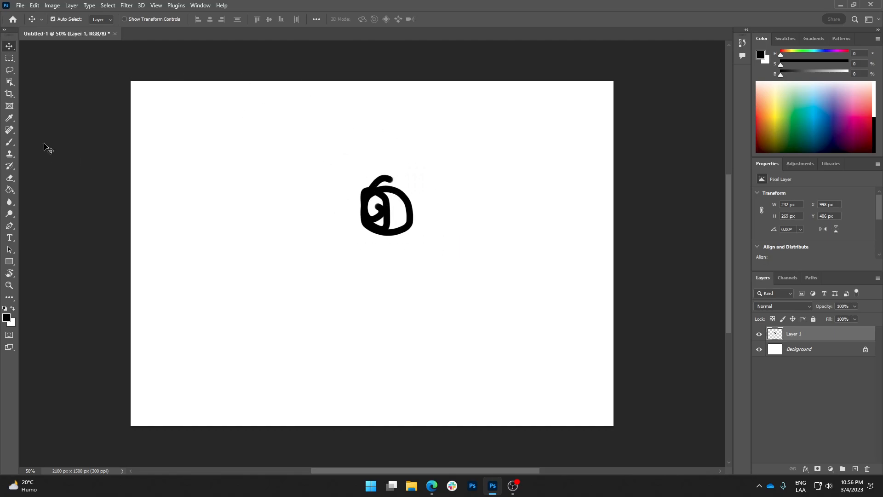
click(73, 18)
mouse_move(389, 212)
mouse_down()
mouse_move(347, 254)
mouse_move(357, 246)
mouse_up()
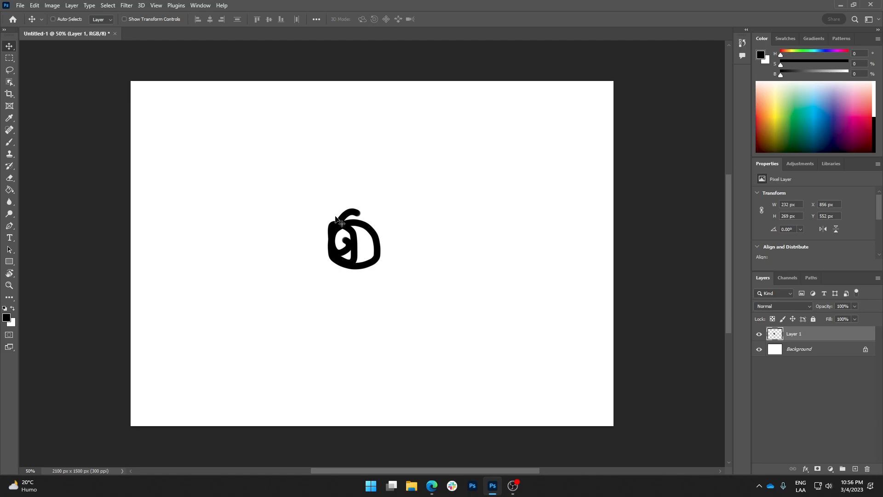
drag(371, 251, 395, 208)
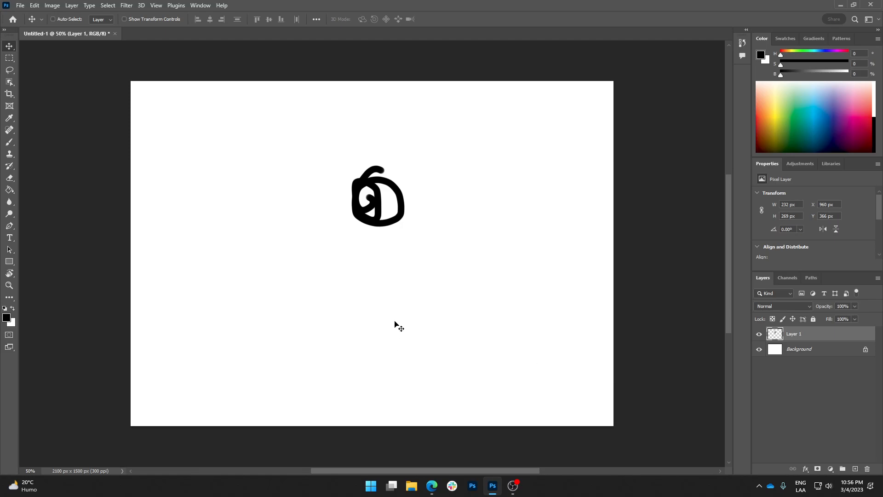
Step: Practise selecting the scribble's layer with a selection area around it, and move it to about X 786 px, Y 220 px
drag(230, 271, 297, 242)
drag(311, 133, 515, 306)
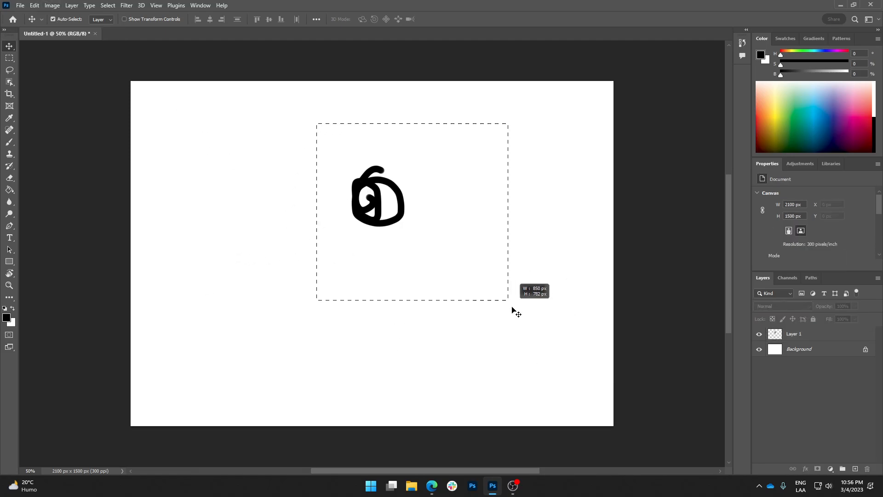
mouse_move(364, 181)
mouse_down()
mouse_move(214, 183)
mouse_move(288, 190)
mouse_up()
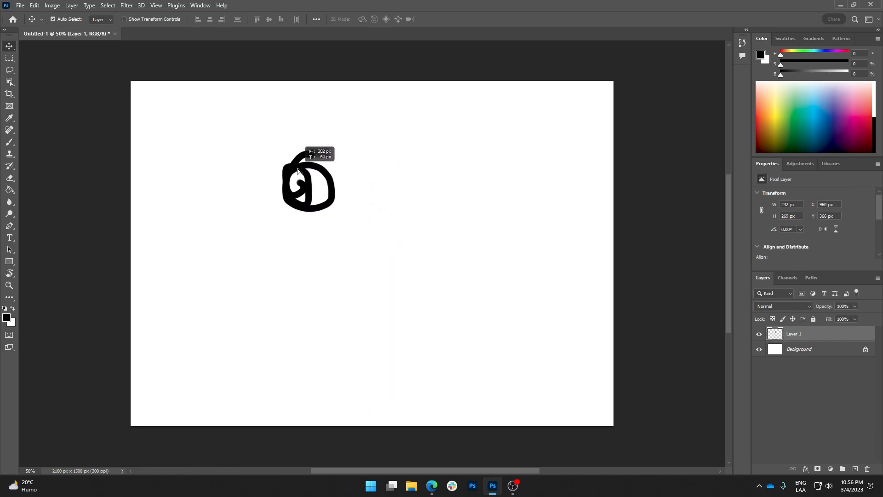
mouse_move(233, 134)
mouse_down()
mouse_move(402, 258)
mouse_move(201, 130)
mouse_up()
mouse_move(293, 162)
mouse_down()
mouse_move(452, 135)
mouse_move(414, 163)
mouse_move(411, 145)
mouse_up()
drag(382, 102, 517, 258)
mouse_move(419, 146)
mouse_down()
mouse_move(345, 199)
mouse_move(348, 183)
mouse_move(278, 176)
mouse_move(361, 136)
mouse_move(332, 145)
mouse_up()
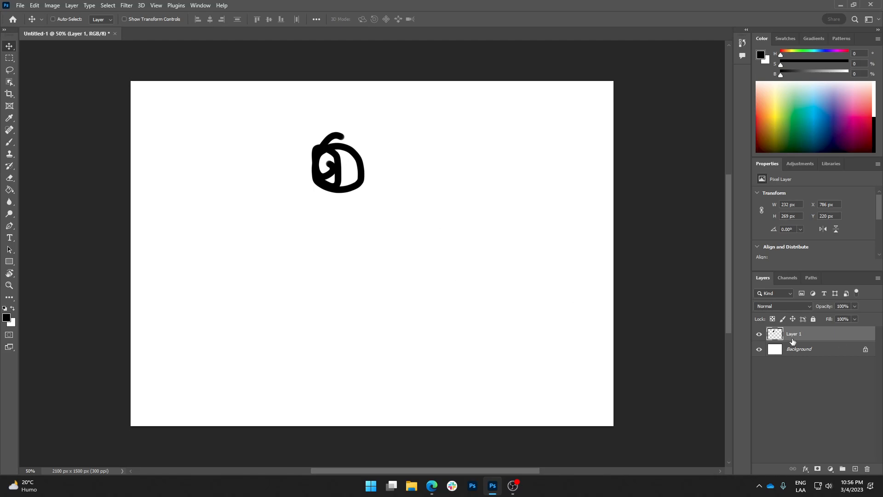
Step: Move the scribble to about X 782 px, Y 406 px by pulling from empty areas of the canvas
mouse_move(552, 377)
mouse_down()
mouse_move(493, 368)
mouse_move(545, 370)
mouse_move(526, 374)
mouse_move(530, 386)
mouse_up()
drag(388, 207, 413, 250)
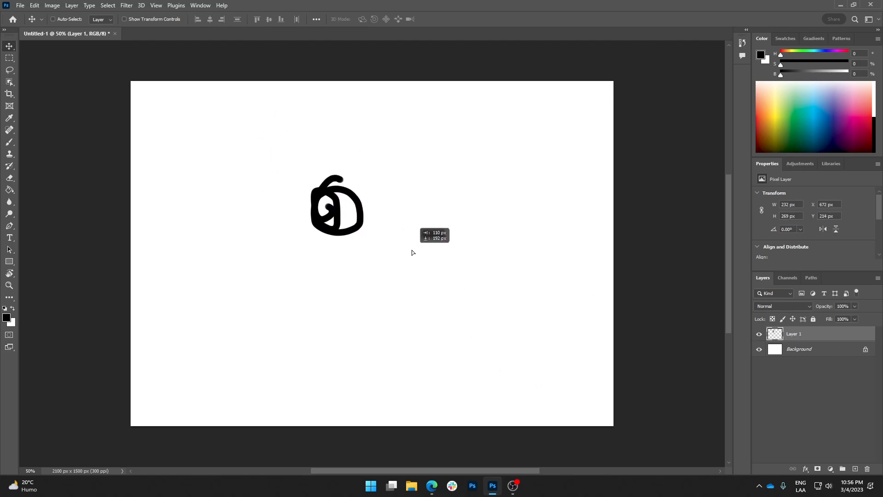
drag(595, 401, 510, 362)
drag(555, 392, 457, 354)
drag(568, 394, 565, 376)
Step: Turn off Auto-Select, try to move the scribble with no layer selected, and dismiss the alert
click(67, 21)
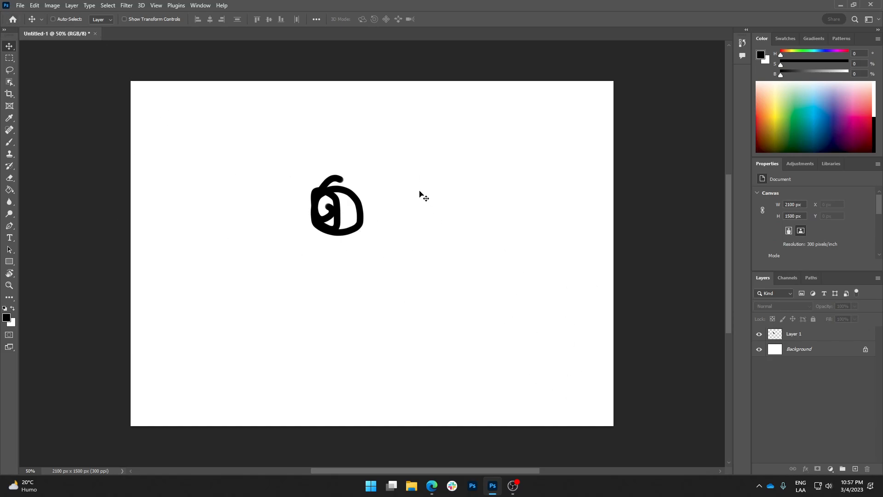
key(ctrl)
key(ctrl)
drag(484, 233, 480, 323)
click(480, 272)
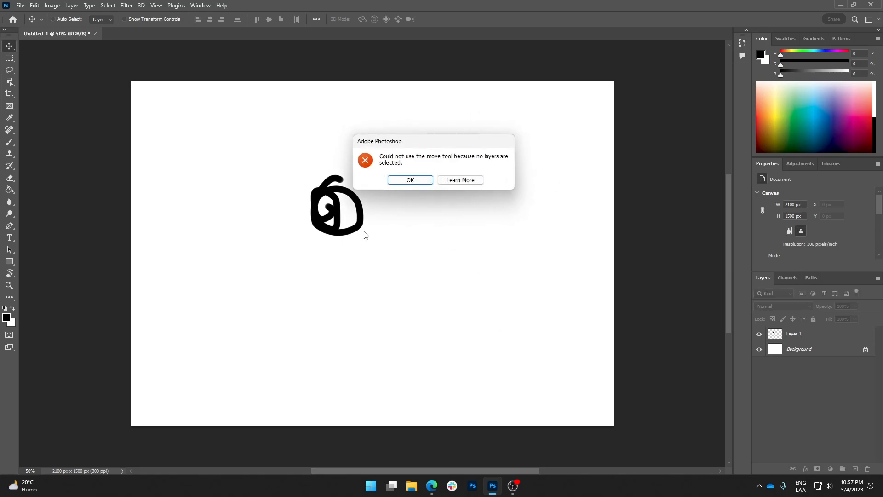
click(410, 182)
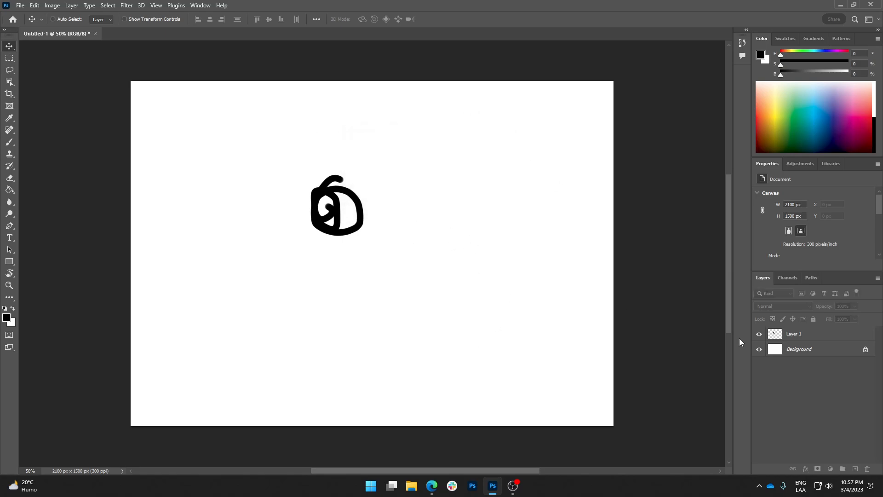
Step: Select Layer 1 and move its black scribble to about X 1074 px, Y 636 px
click(837, 340)
mouse_move(374, 269)
mouse_down()
mouse_move(483, 302)
mouse_move(420, 304)
mouse_up()
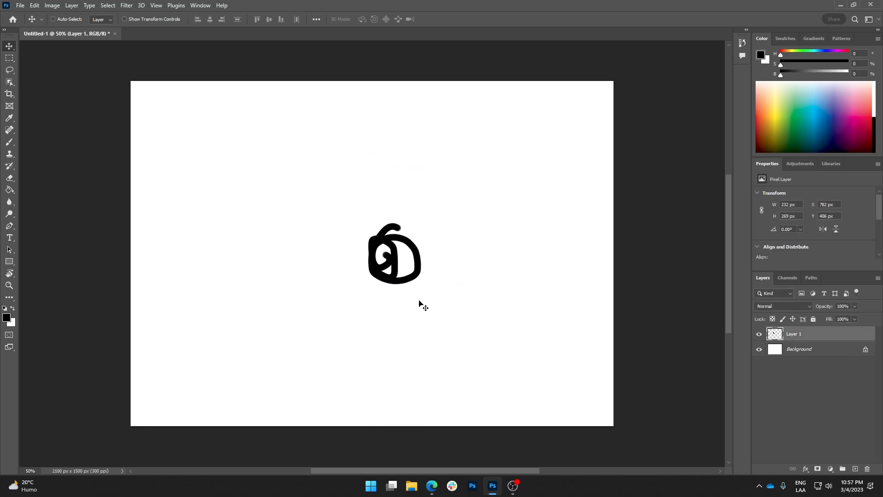
drag(348, 280, 455, 287)
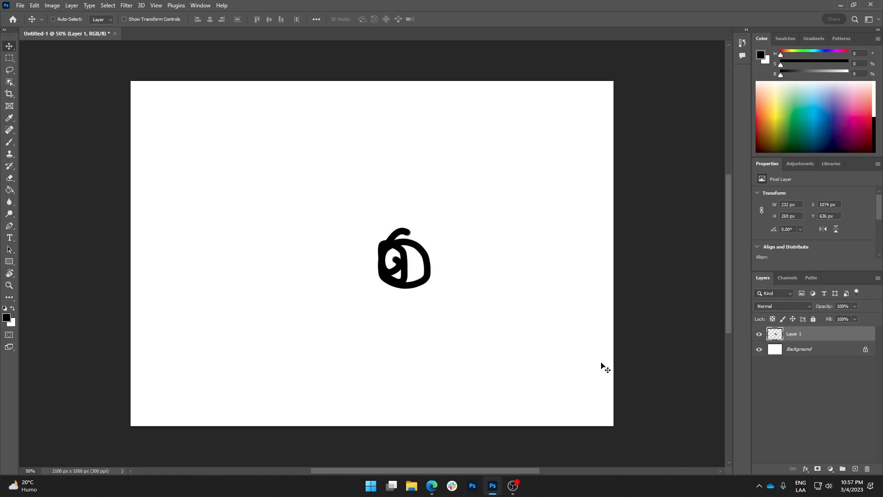
Step: Add another layer and paint a teal scribble (H 177, S 100, B 60) about 361 by 288 px above the black one
click(855, 469)
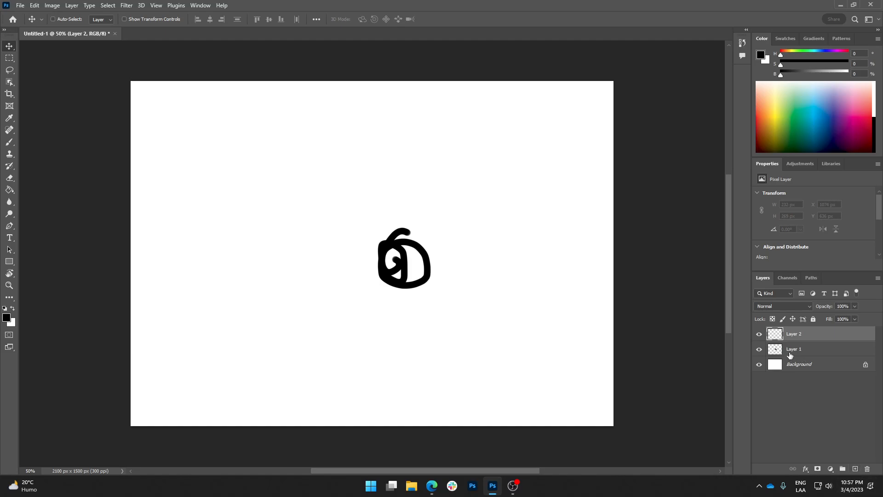
click(9, 142)
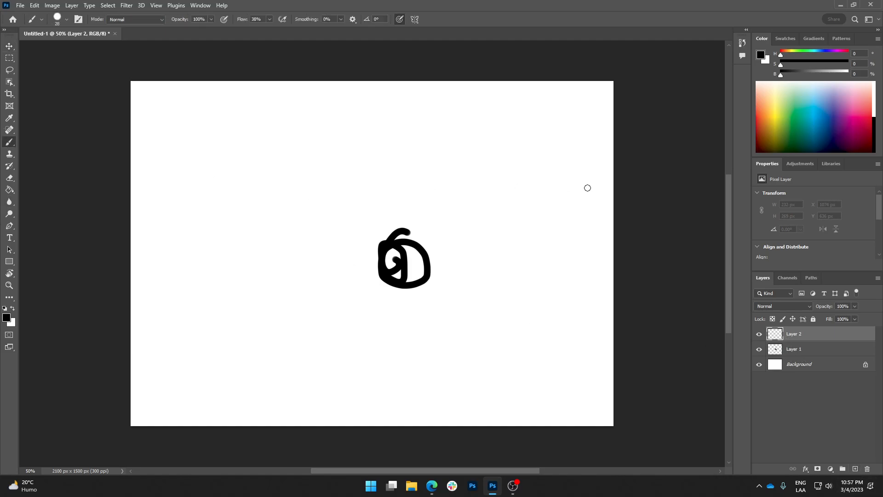
click(814, 122)
mouse_move(411, 206)
mouse_down()
mouse_move(436, 227)
mouse_move(476, 196)
mouse_move(443, 171)
mouse_up()
Step: Move the teal scribble on Layer 2 and the black scribble on Layer 1 separately so they overlap in the canvas's upper right
click(10, 46)
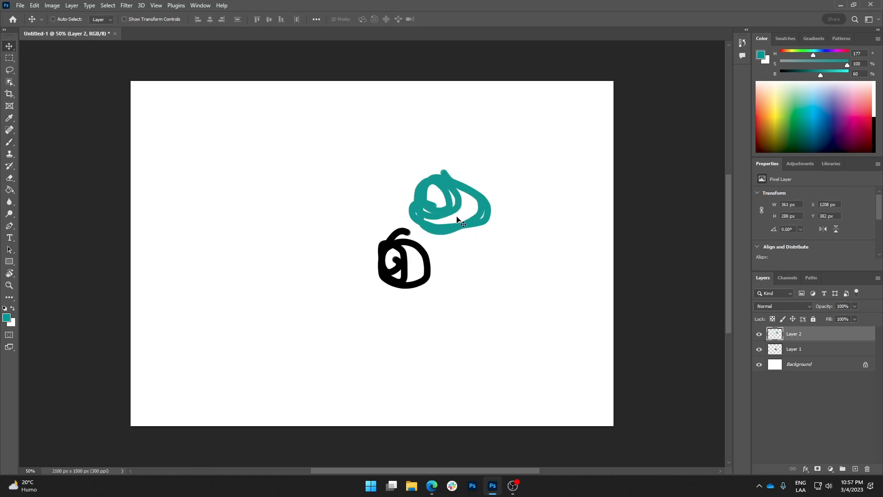
mouse_move(460, 237)
mouse_down()
mouse_move(432, 178)
mouse_move(506, 165)
mouse_move(506, 198)
mouse_move(478, 186)
mouse_move(442, 203)
mouse_move(474, 202)
mouse_up()
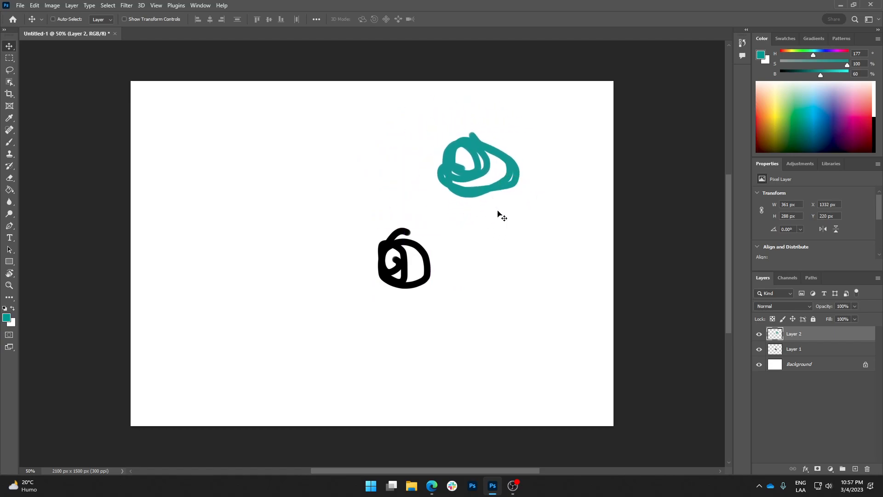
click(810, 353)
mouse_move(474, 313)
mouse_down()
mouse_move(462, 295)
mouse_move(461, 327)
mouse_move(487, 317)
mouse_move(548, 319)
mouse_move(463, 274)
mouse_move(420, 294)
mouse_move(465, 246)
mouse_up()
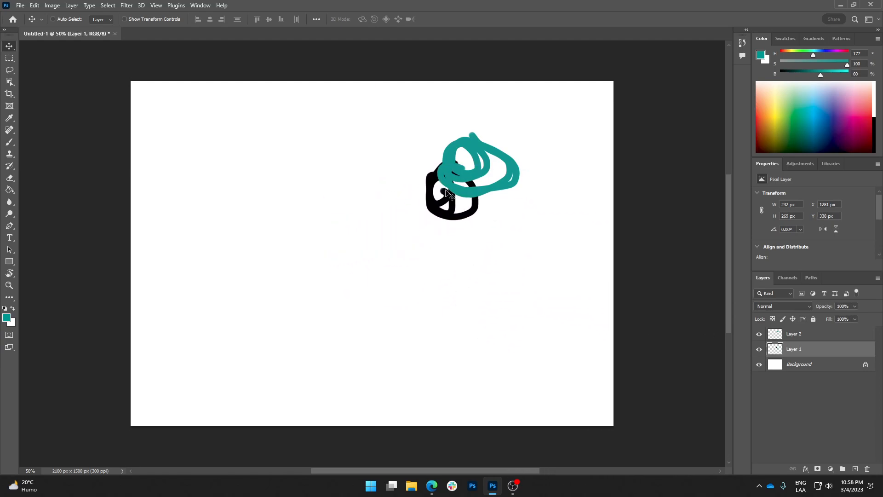
click(798, 337)
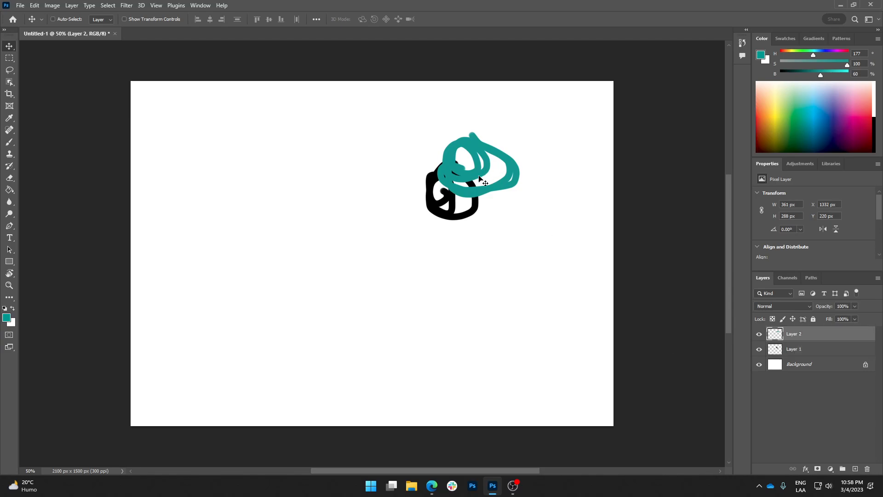
mouse_move(475, 189)
mouse_down()
mouse_move(522, 164)
mouse_move(437, 210)
mouse_move(511, 162)
mouse_move(469, 187)
mouse_move(509, 166)
mouse_move(477, 185)
mouse_up()
Step: Select Layer 1 and paint a dark blue scribble (H 219, S 75, B 35) beside the teal one with the Brush tool
click(814, 351)
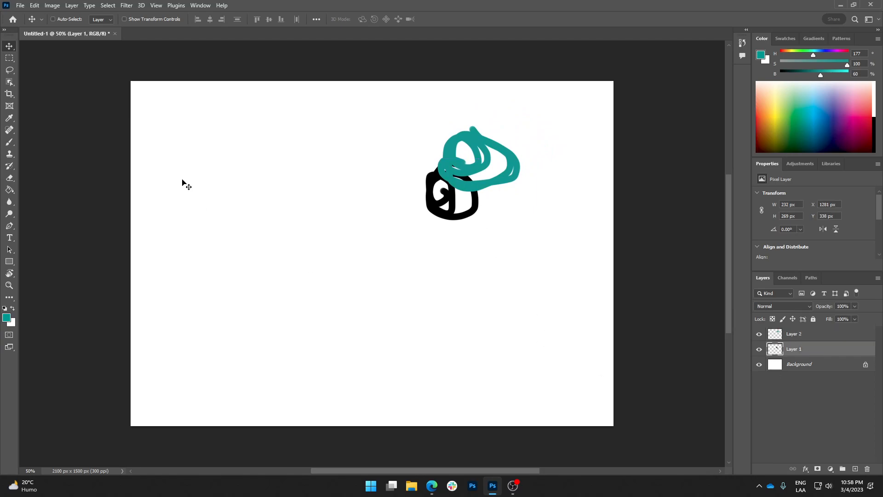
click(10, 142)
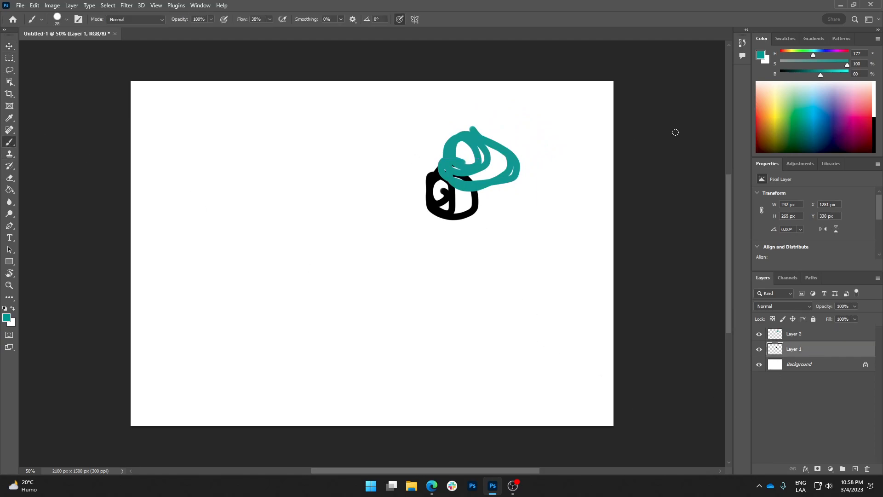
click(831, 134)
mouse_move(515, 230)
mouse_down()
mouse_move(501, 151)
mouse_move(496, 182)
mouse_up()
mouse_move(513, 118)
mouse_down()
mouse_move(527, 166)
mouse_move(513, 184)
mouse_move(541, 166)
mouse_move(523, 171)
mouse_move(529, 189)
mouse_move(507, 174)
mouse_up()
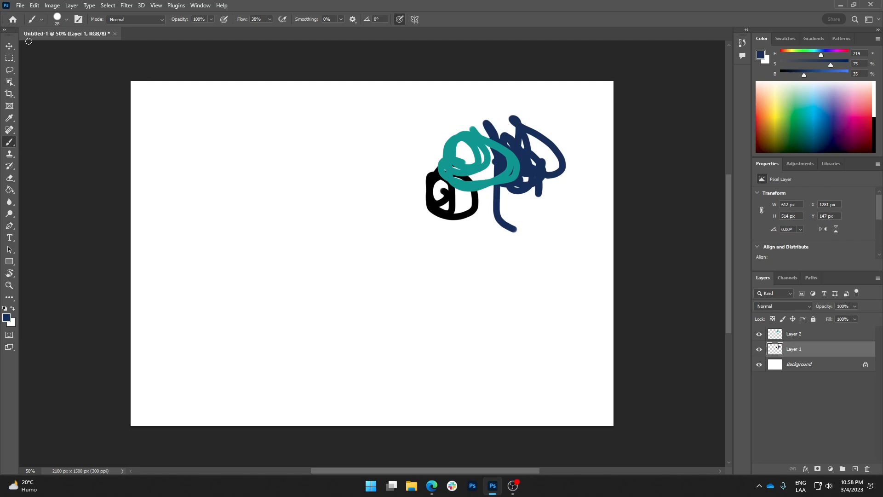
Step: Move Layer 1's black and dark blue scribbles together to about X 1208 px, Y 271 px
click(11, 46)
mouse_move(540, 256)
mouse_down()
mouse_move(509, 253)
mouse_move(537, 331)
mouse_move(469, 237)
mouse_move(470, 337)
mouse_up()
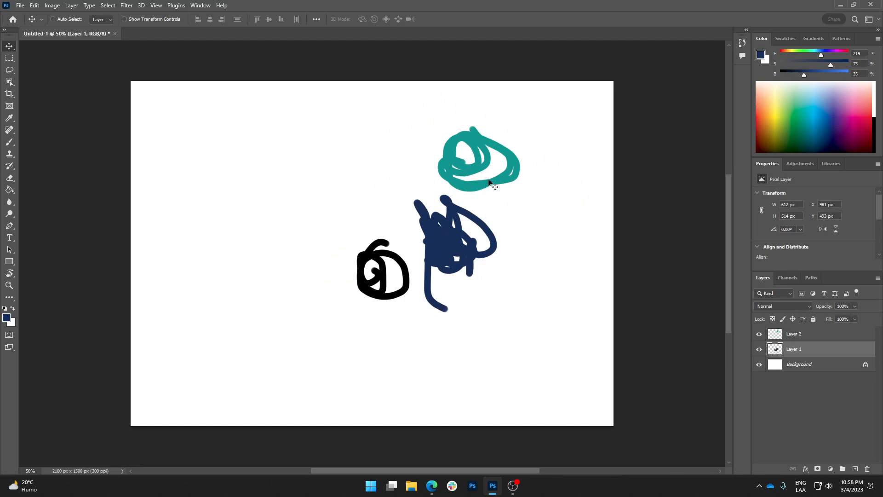
mouse_move(466, 276)
mouse_down()
mouse_move(519, 225)
mouse_move(547, 219)
mouse_move(533, 204)
mouse_move(531, 233)
mouse_move(557, 206)
mouse_up()
Step: Merge Layer 2 down into Layer 1 and move the combined scribbles to about X 932 px, Y 341 px
click(814, 335)
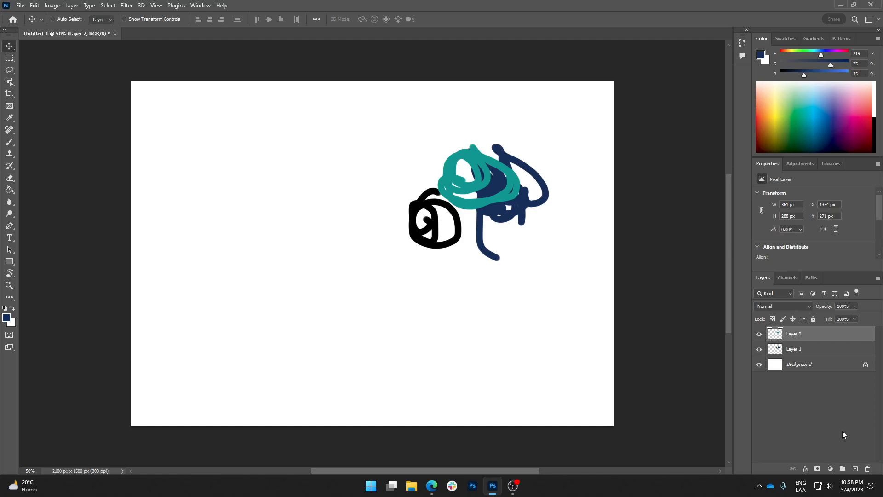
key(ctrl+e)
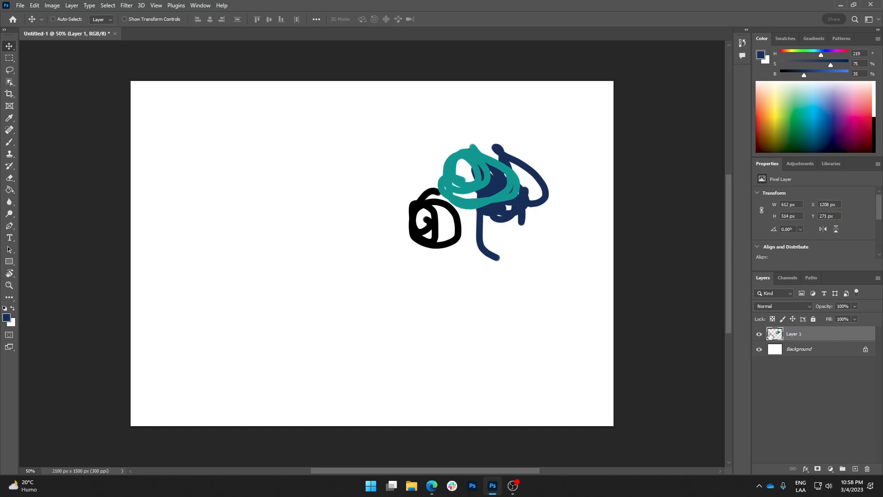
mouse_move(515, 252)
mouse_down()
mouse_move(495, 288)
mouse_move(355, 210)
mouse_move(386, 217)
mouse_up()
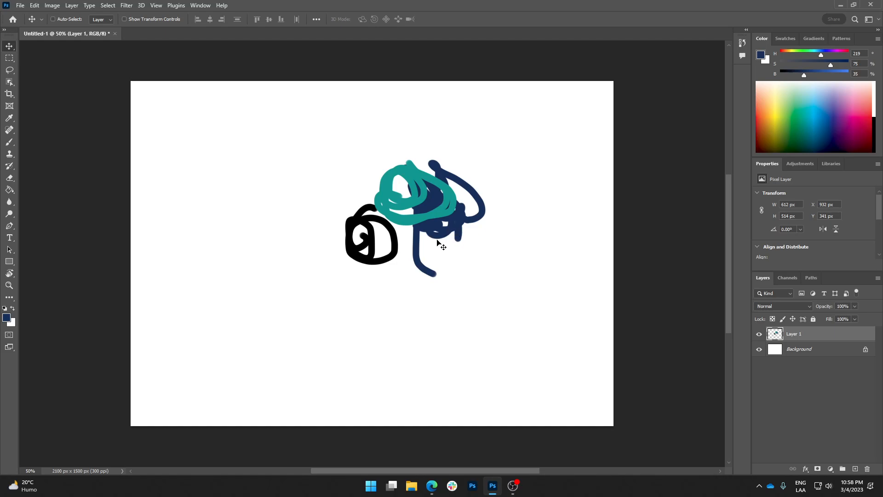
Step: Undo the move and the layer merge, and move the teal scribble on Layer 2 up to about Y 156 px
key(ctrl)
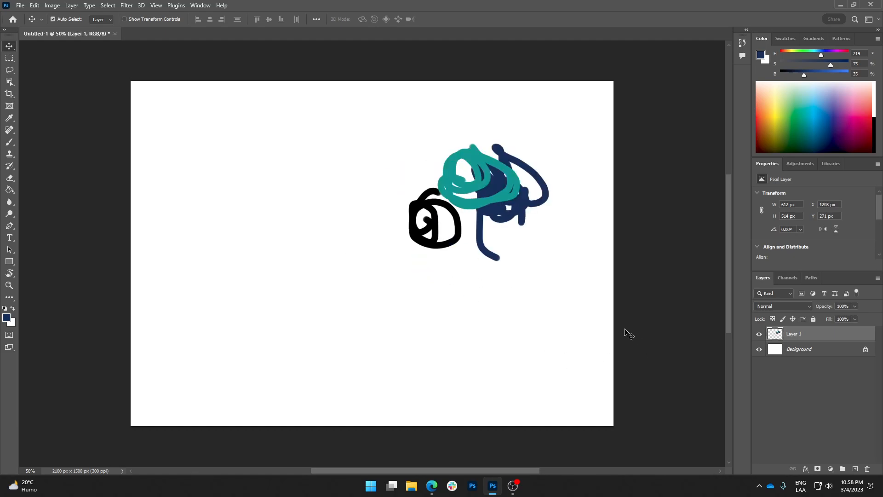
key(ctrl+z)
key(ctrl+z)
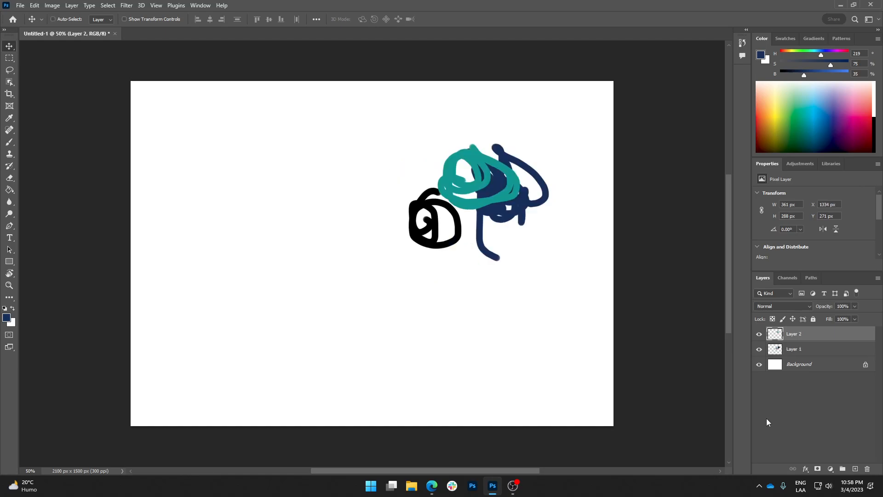
mouse_move(460, 208)
mouse_down()
mouse_move(445, 188)
mouse_move(247, 199)
mouse_move(504, 257)
mouse_move(457, 238)
mouse_move(242, 234)
mouse_move(470, 178)
mouse_move(490, 187)
mouse_up()
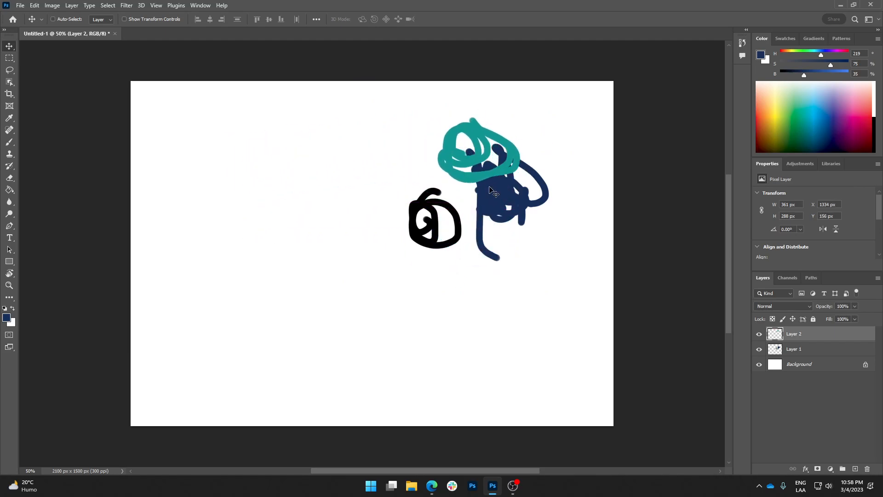
Step: Create a layer group, delete and recreate it, and add three empty layers inside it
click(842, 469)
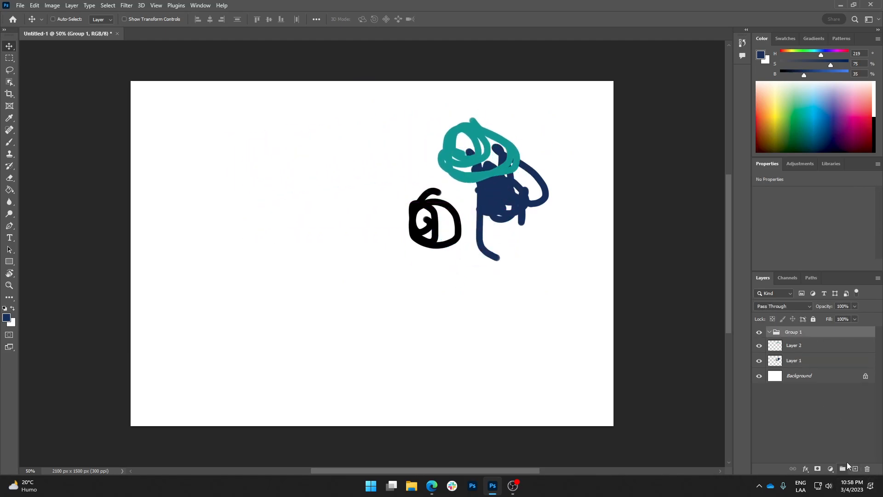
drag(806, 334, 867, 468)
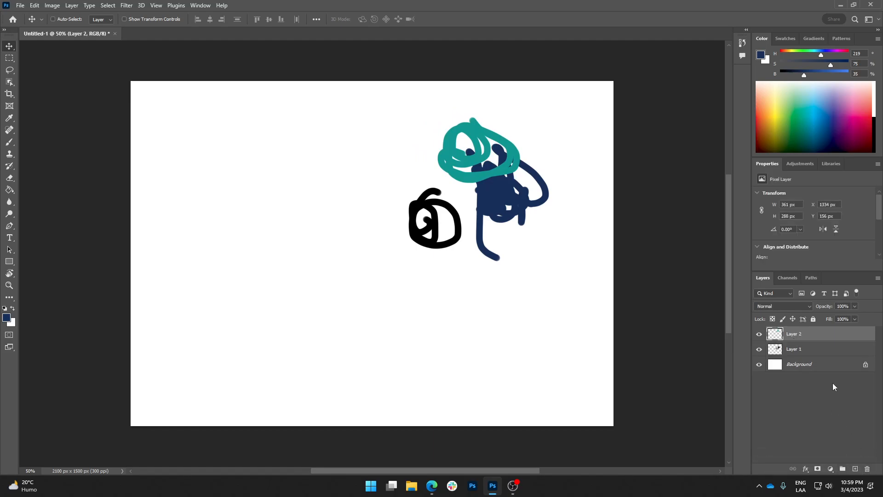
click(842, 465)
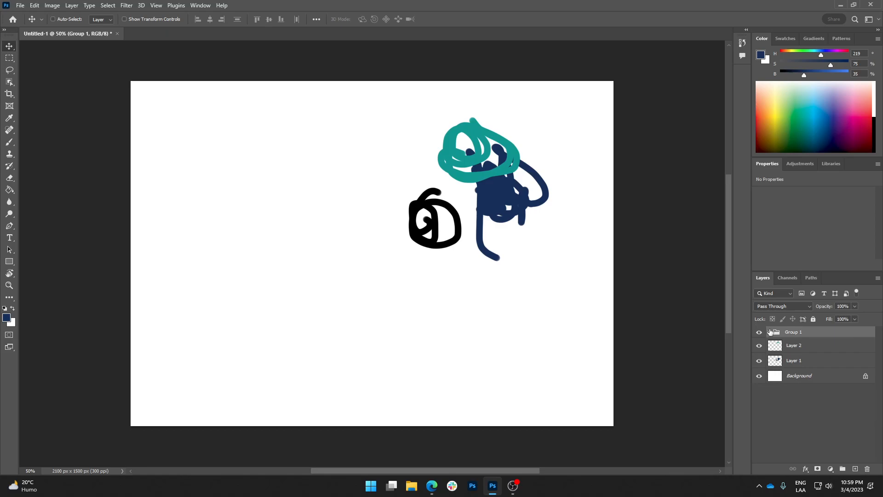
click(855, 469)
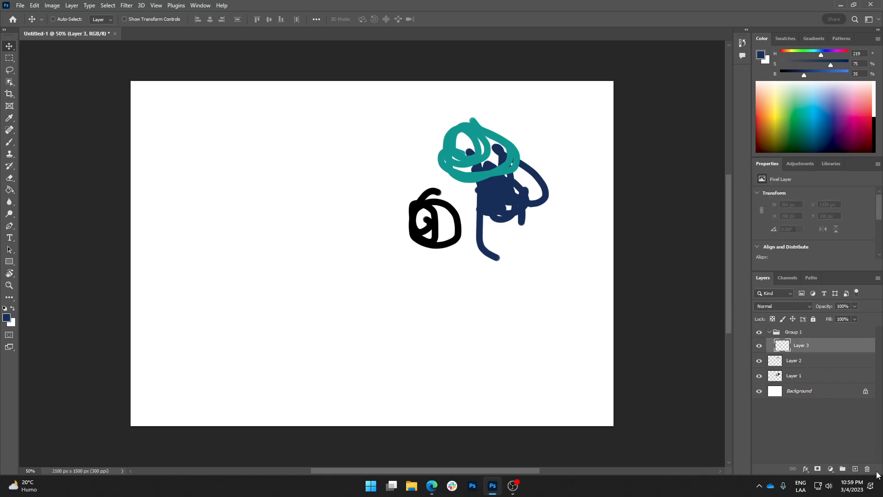
click(855, 468)
click(856, 468)
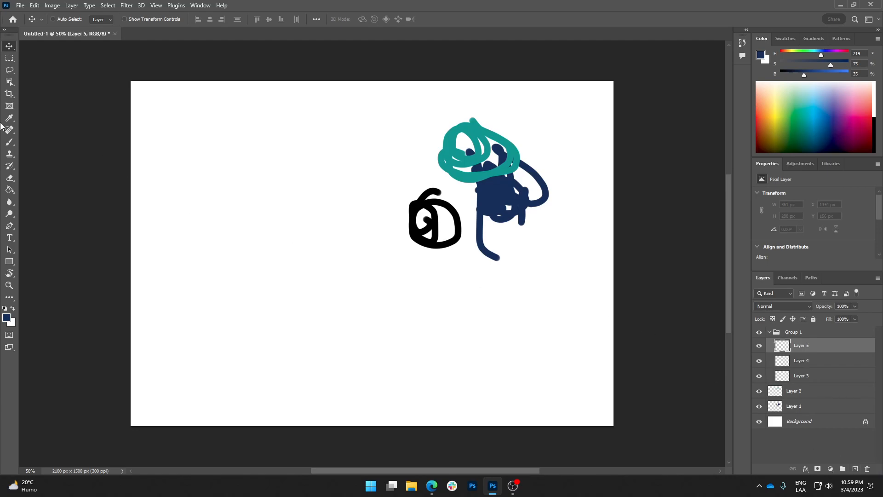
Step: Paint one vertical dark blue stroke on each of Layers 5, 4 and 3 inside Group 1
click(9, 142)
mouse_move(269, 147)
mouse_down()
mouse_move(269, 214)
mouse_move(292, 262)
mouse_up()
click(796, 361)
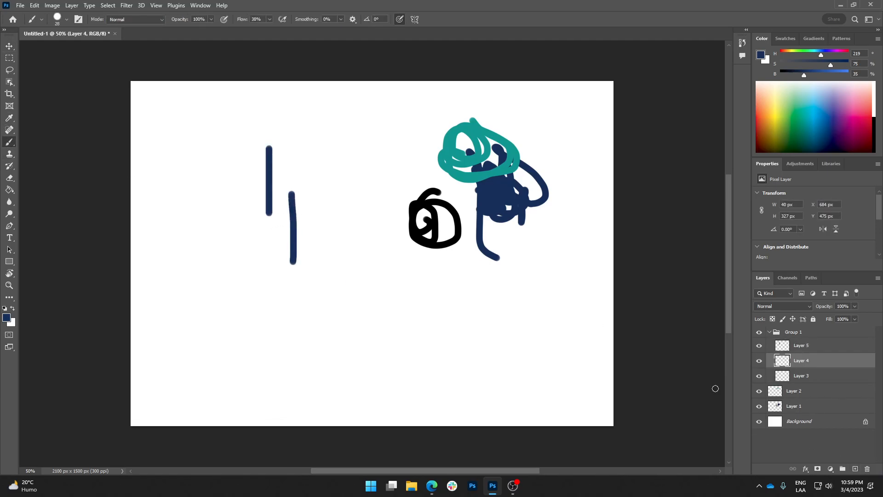
click(783, 376)
drag(428, 188, 421, 297)
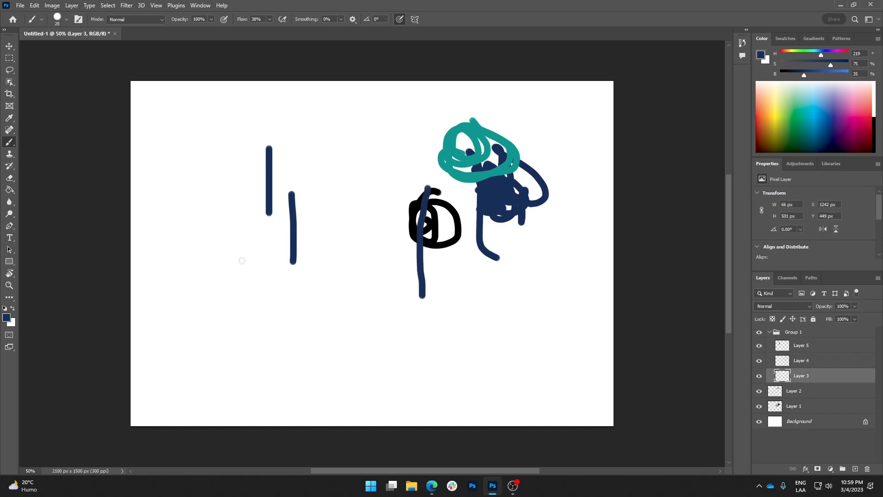
Step: Hide and show the collapsed Group 1, and move its three strokes together down and slightly left
key(v)
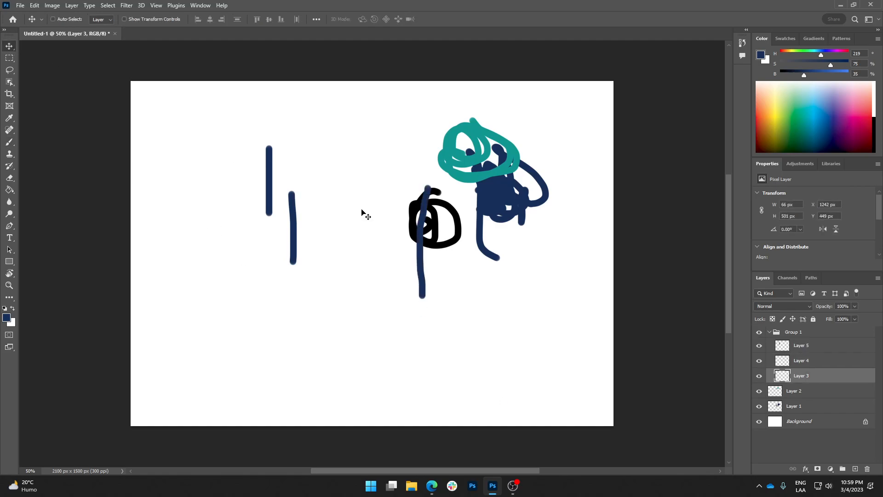
click(758, 331)
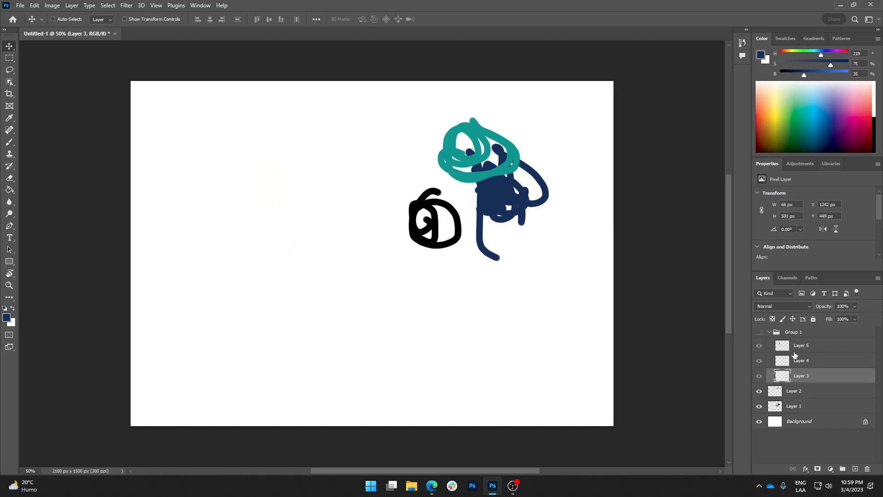
click(767, 332)
click(760, 332)
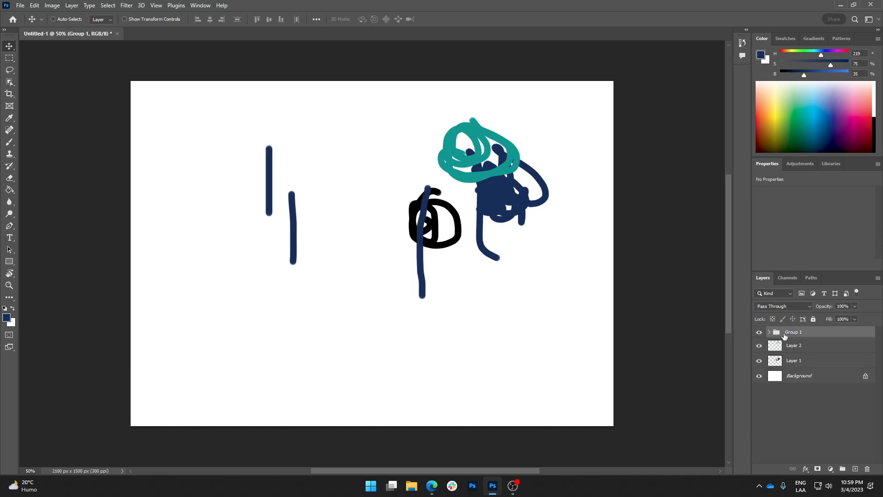
mouse_move(546, 283)
mouse_down()
mouse_move(477, 357)
mouse_move(523, 349)
mouse_up()
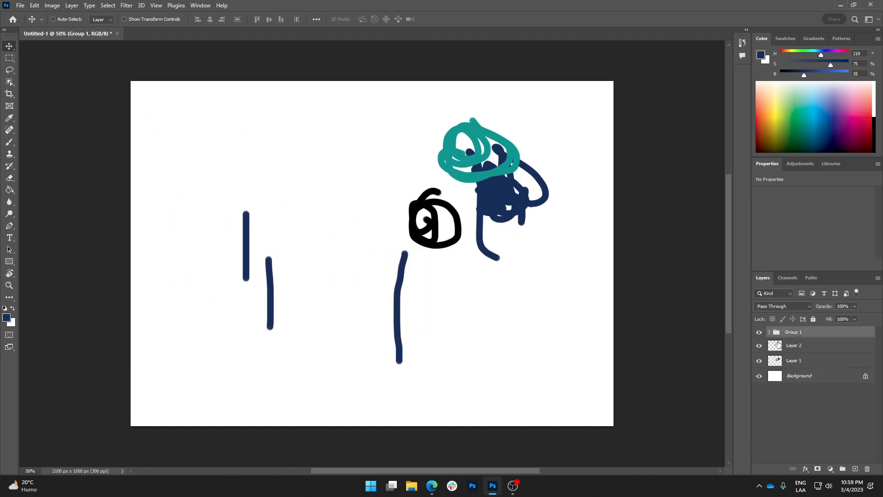
Step: Expand Group 1 and move the strokes on Layer 4 and Layer 3 separately, placing Layer 3's at about X 882 px, Y 750 px
click(768, 333)
click(802, 360)
mouse_move(424, 385)
mouse_down()
mouse_move(352, 346)
mouse_move(472, 352)
mouse_move(487, 338)
mouse_move(446, 349)
mouse_up()
click(803, 376)
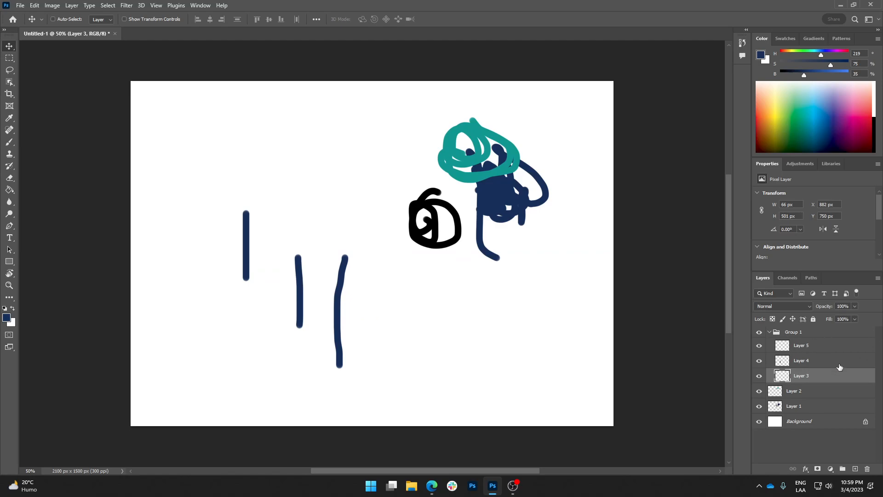
Step: Collapse Group 1 and delete it together with its three layers
click(815, 333)
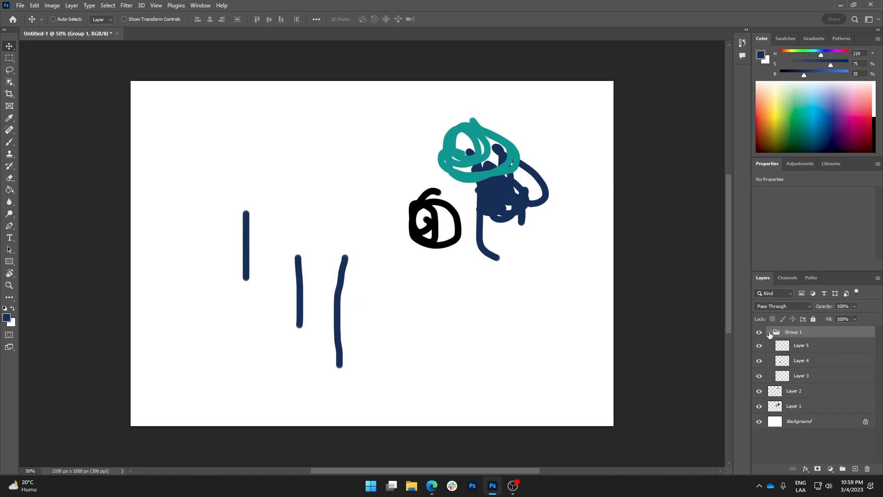
click(769, 332)
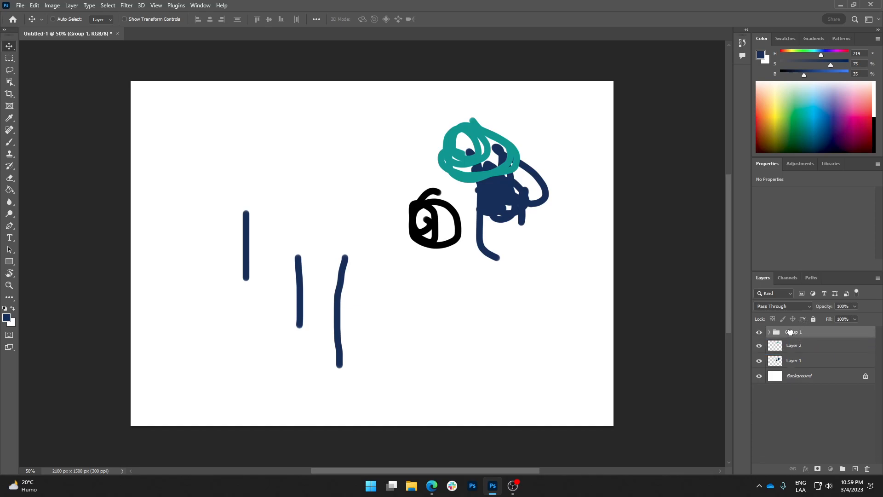
mouse_move(794, 332)
mouse_down()
mouse_move(851, 395)
mouse_move(867, 468)
mouse_up()
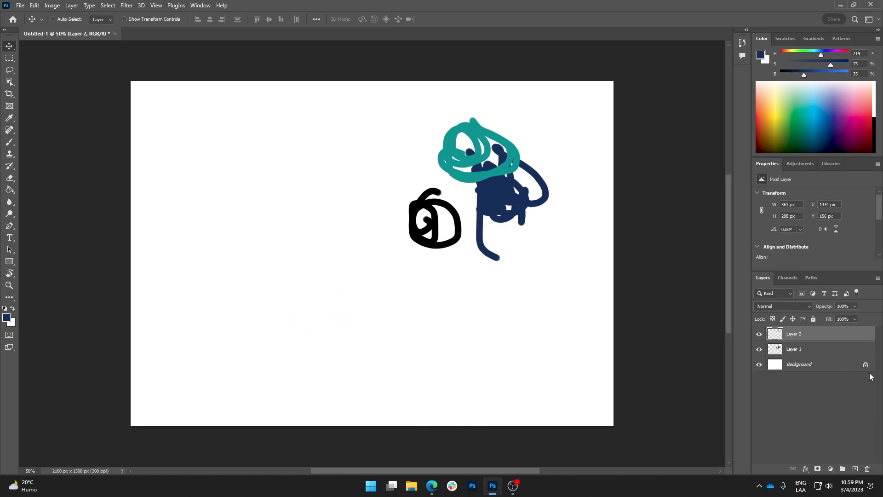
Step: Select Layer 1 and erase the upper part of its black scribble with the Eraser tool
click(803, 352)
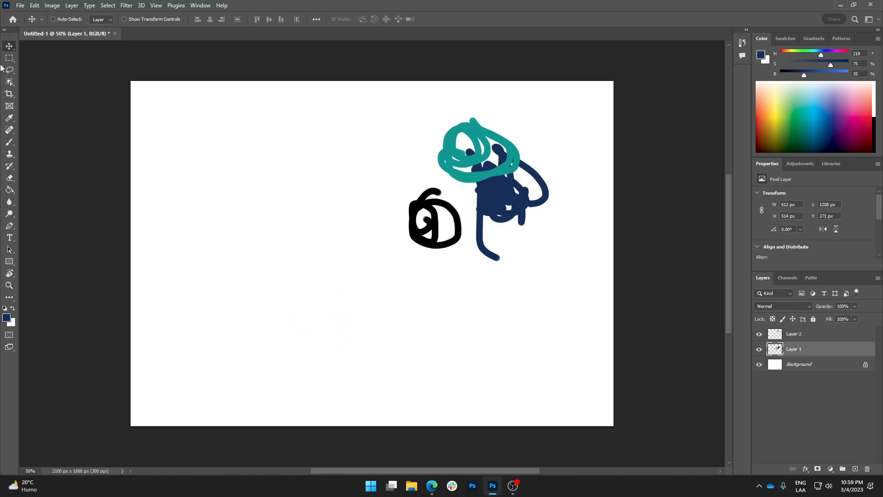
click(14, 180)
mouse_move(416, 196)
mouse_down()
mouse_move(429, 220)
mouse_move(422, 215)
mouse_move(435, 192)
mouse_move(444, 207)
mouse_move(442, 195)
mouse_move(432, 220)
mouse_up()
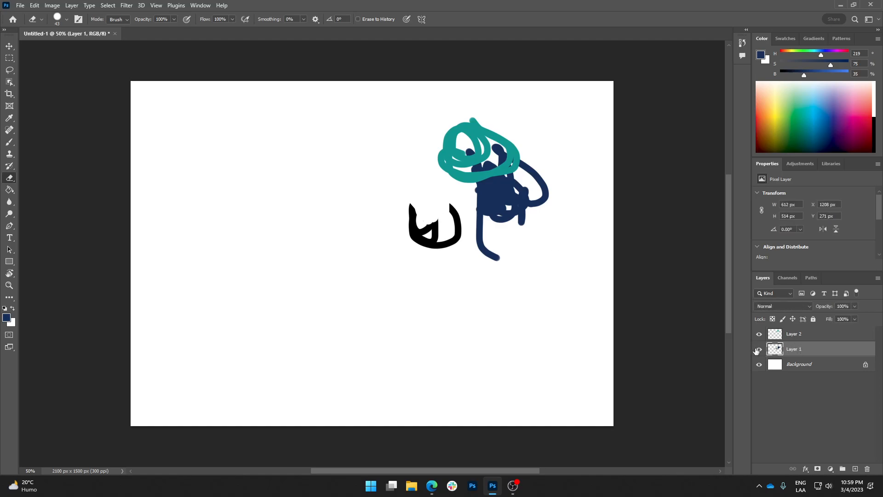
Step: Toggle the visibility of Layer 1 and Layer 2 off and on to compare what each layer contains
click(759, 350)
click(759, 349)
click(759, 334)
click(759, 334)
click(759, 335)
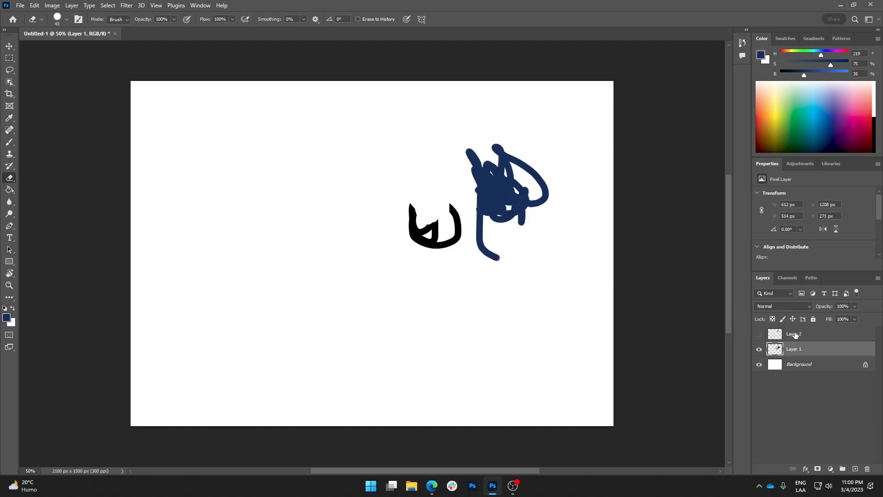
click(823, 334)
click(759, 334)
click(759, 334)
click(758, 334)
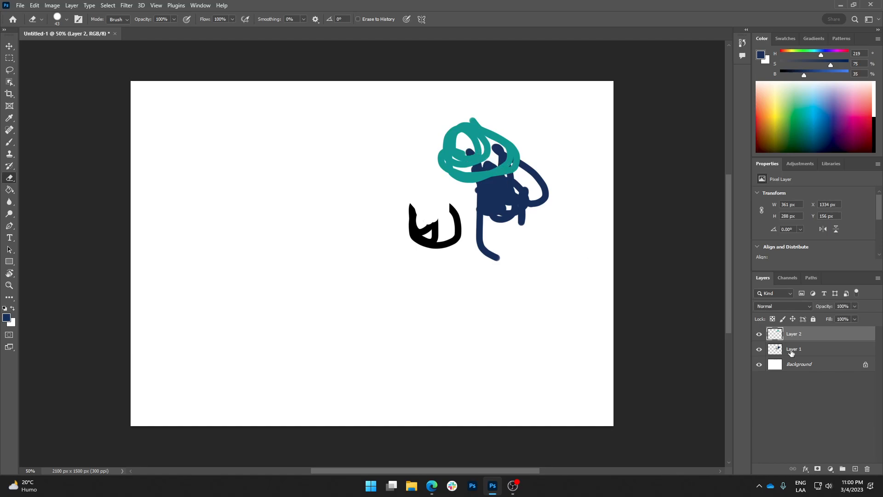
Step: Hide Layer 2, try to paint on it with the Brush tool, and dismiss the alert
click(759, 334)
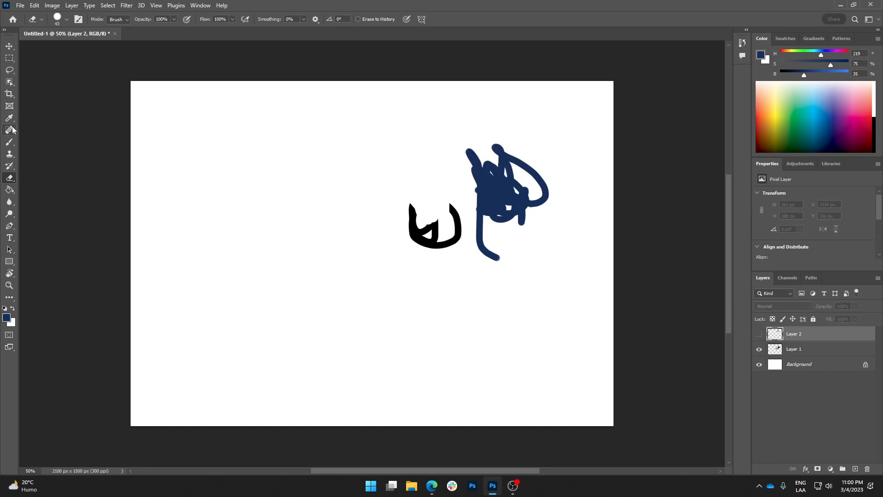
click(9, 141)
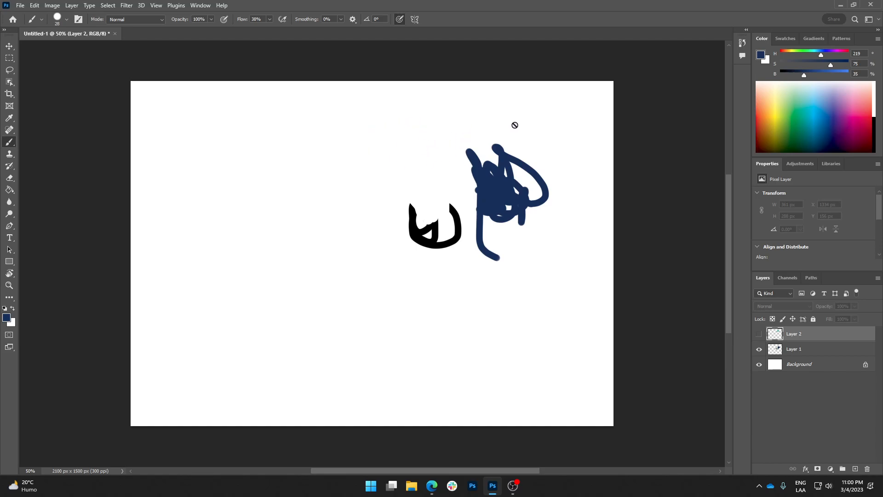
click(415, 158)
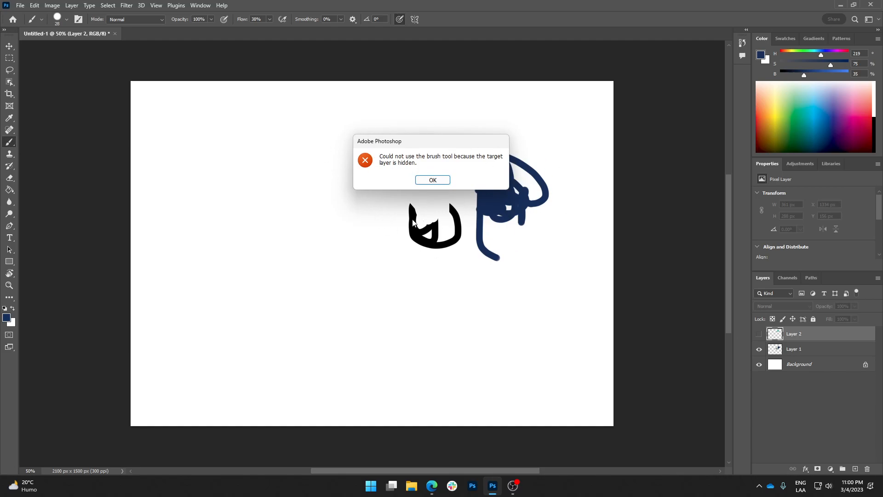
click(448, 180)
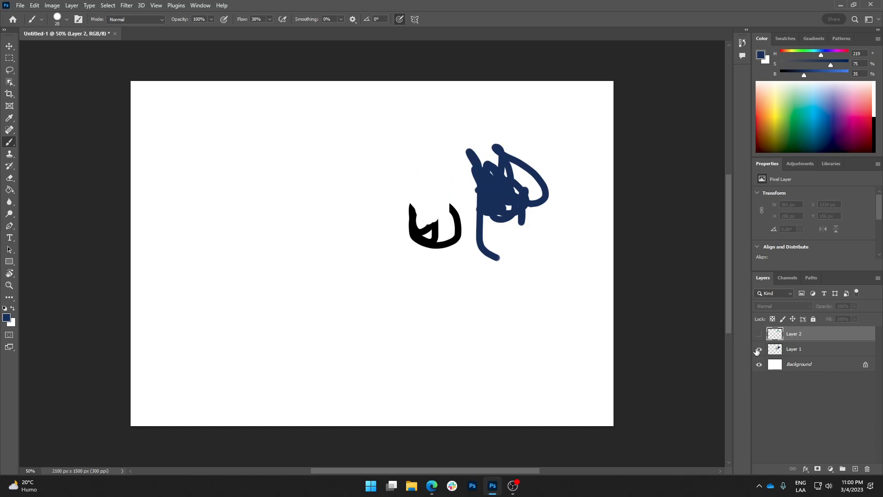
Step: Select Layer 1 and paint a short dark blue stroke above the black scribble
click(801, 351)
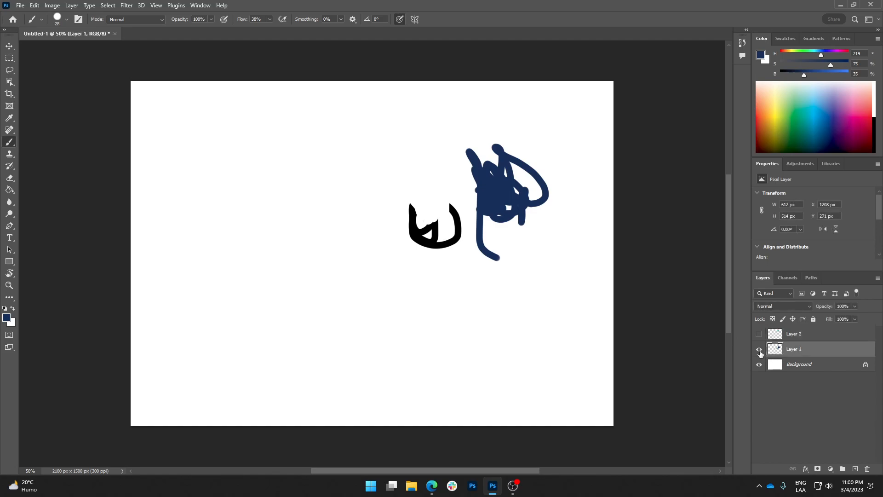
drag(443, 183, 452, 153)
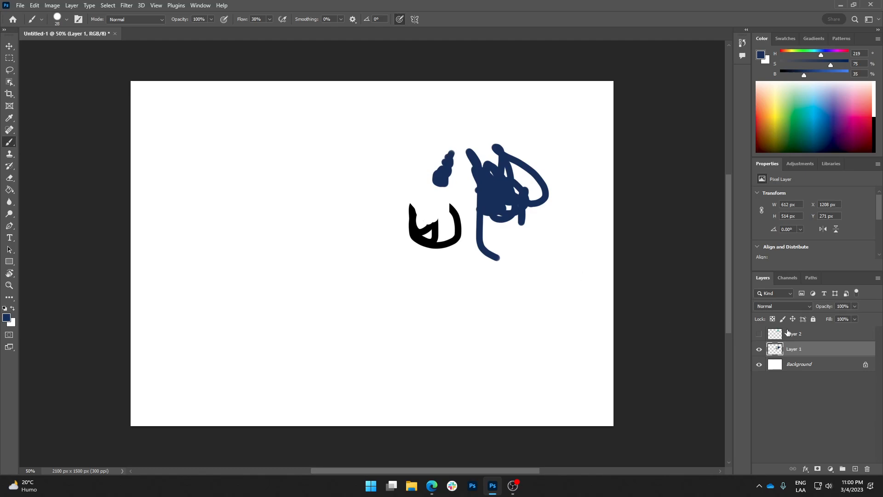
Step: Select the hidden Layer 2, try to paint on it with the Brush tool, and dismiss the alert
click(788, 333)
click(402, 149)
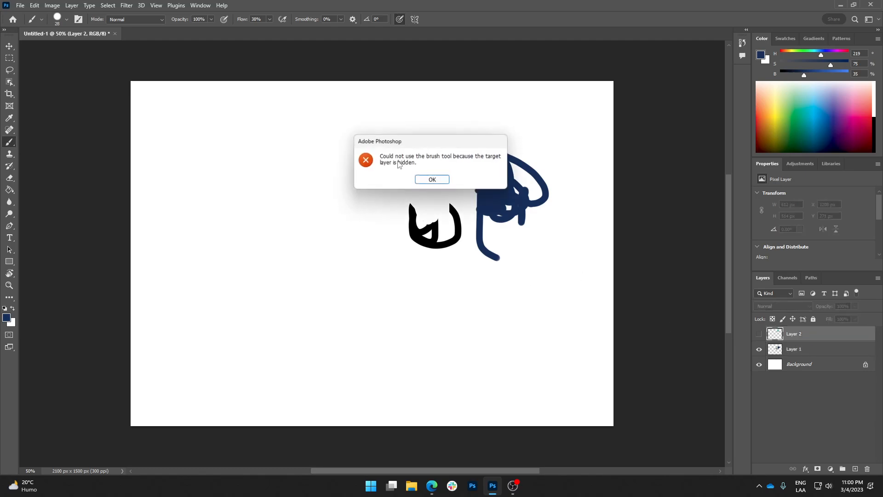
click(433, 180)
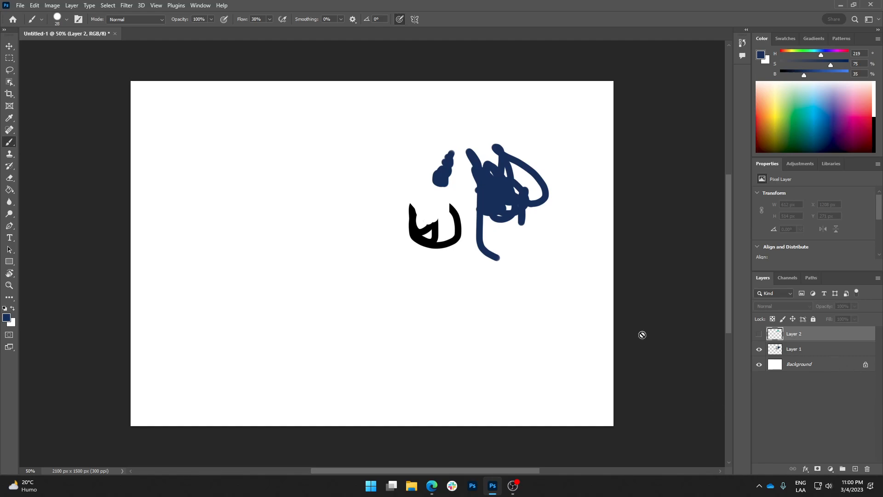
Step: Make Layer 2 visible and paint dark blue loops across and beside its teal scribble
click(759, 334)
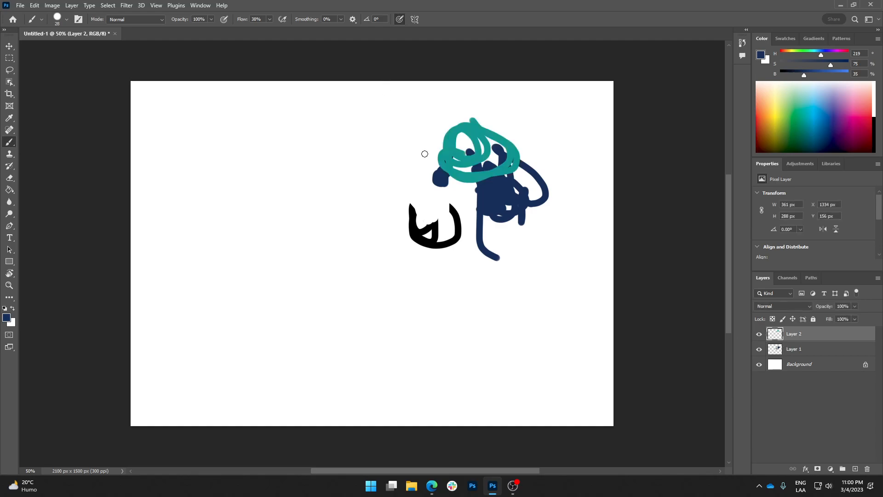
mouse_move(389, 136)
mouse_down()
mouse_move(392, 159)
mouse_move(428, 134)
mouse_move(485, 138)
mouse_move(429, 159)
mouse_move(359, 133)
mouse_move(404, 160)
mouse_move(460, 153)
mouse_move(321, 158)
mouse_up()
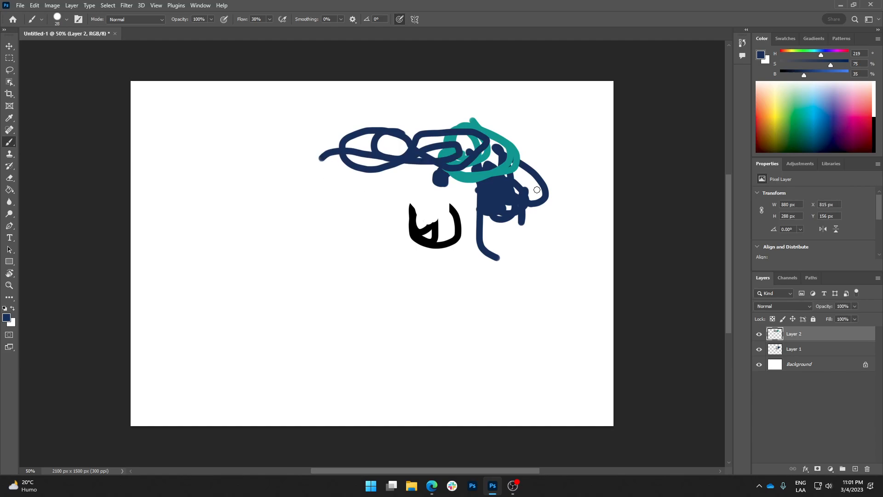
Step: Delete Layer 1 and Layer 2 together so that only the Background is left, and activate the Move tool
shift+click(820, 348)
mouse_move(820, 348)
mouse_down()
mouse_move(828, 439)
mouse_move(868, 469)
mouse_up()
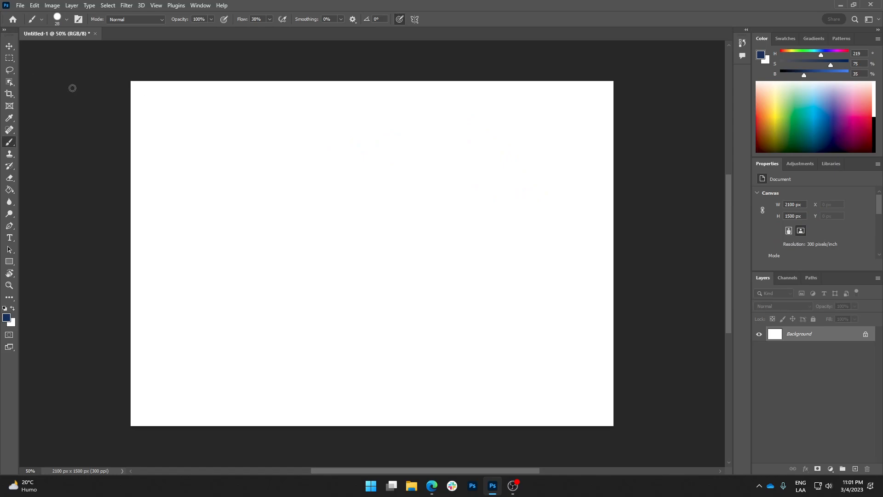
click(9, 46)
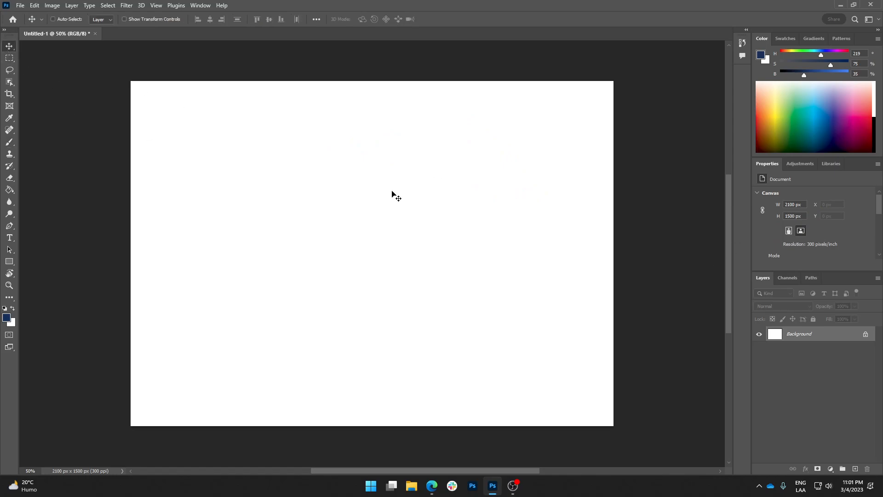
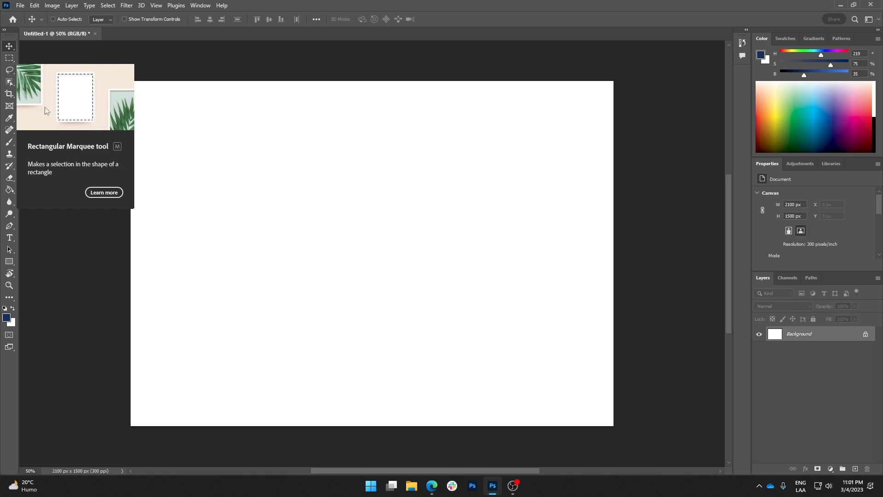
Step: Practise drawing rectangular marquee selections of different sizes on the blank canvas and deselect
click(10, 57)
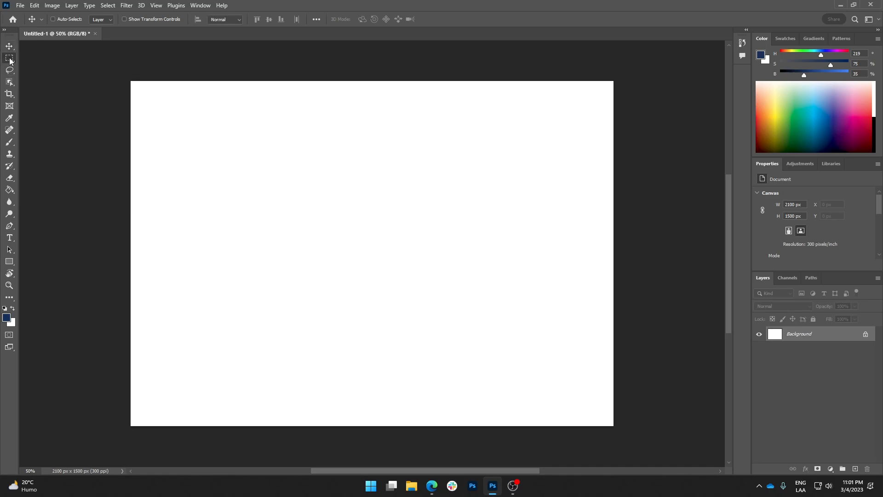
drag(332, 158, 413, 288)
click(371, 161)
drag(342, 142, 519, 239)
drag(479, 375, 256, 199)
drag(215, 155, 570, 294)
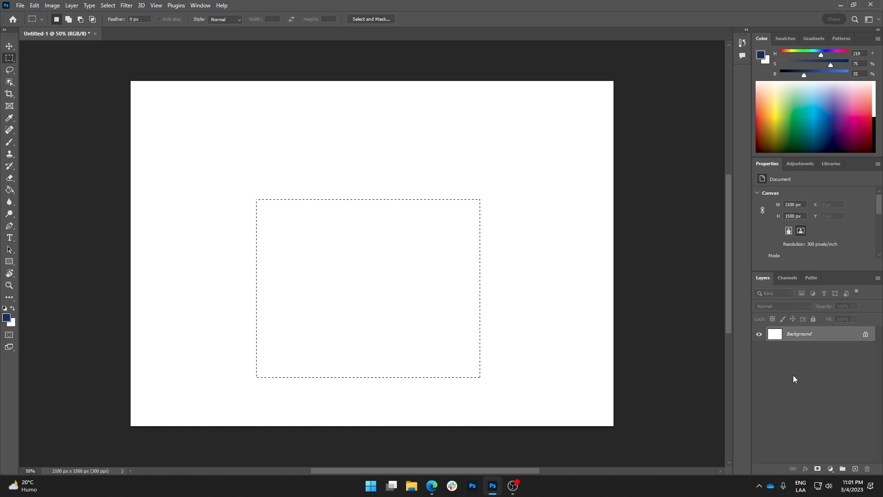
key(ctrl+d)
Step: Add a new layer and paint a dark blue oval scribble about 435 by 253 px on it
click(855, 469)
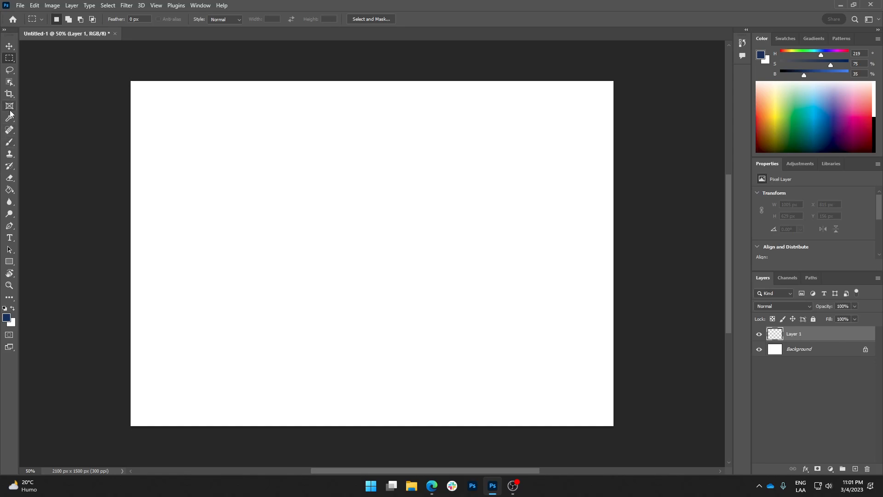
click(9, 142)
mouse_move(329, 183)
mouse_down()
mouse_move(354, 168)
mouse_move(331, 186)
mouse_up()
Step: Add a second layer and paint a bright blue scribble about 243 by 285 px beside the dark blue one
click(855, 468)
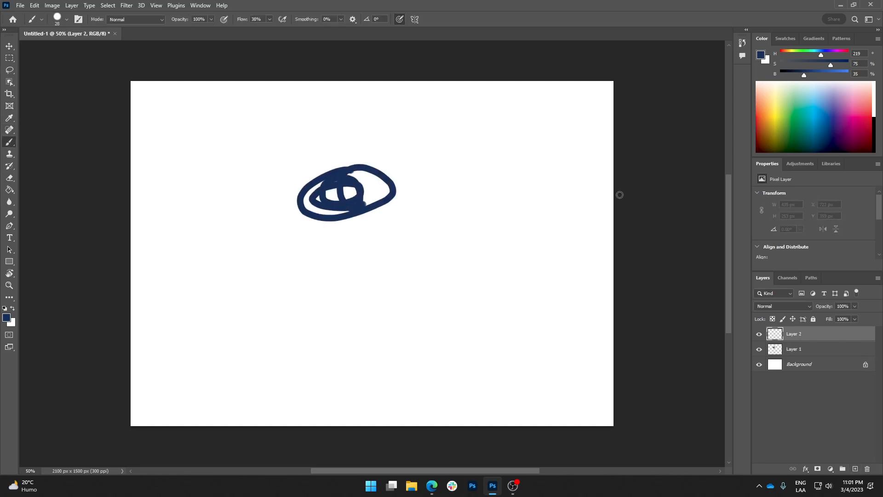
click(822, 117)
mouse_move(444, 197)
mouse_down()
mouse_move(468, 242)
mouse_move(461, 252)
mouse_move(440, 249)
mouse_move(482, 228)
mouse_up()
Step: Move Layer 2's bright blue scribble to about X 1222, Y 612 px and Layer 1's dark blue scribble to about X 580, Y 612 px
click(9, 46)
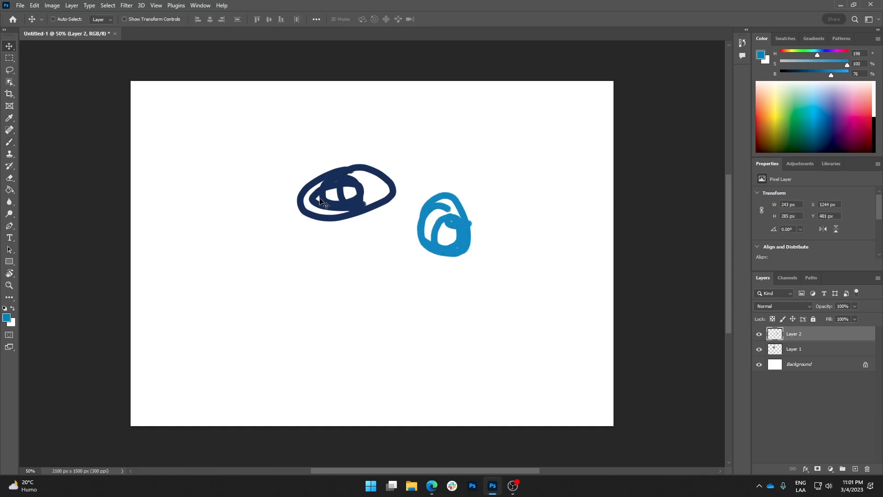
mouse_move(462, 288)
mouse_down()
mouse_move(432, 322)
mouse_move(456, 351)
mouse_up()
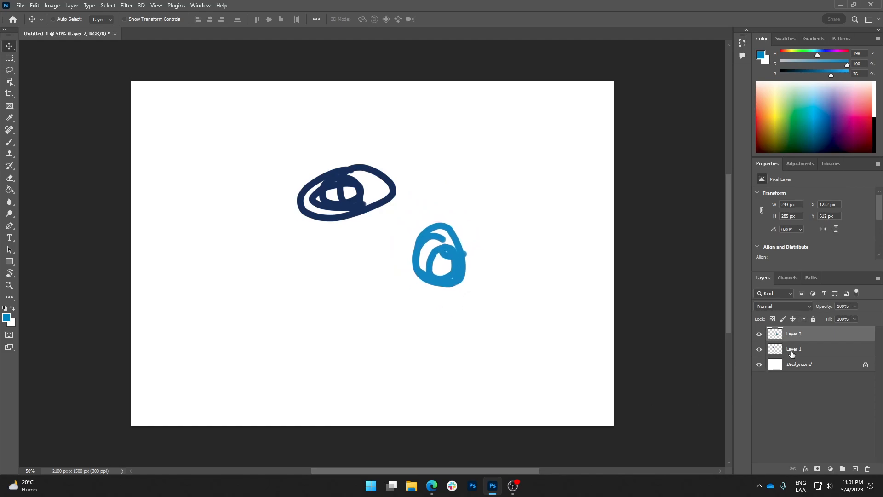
click(794, 349)
mouse_move(375, 212)
mouse_down()
mouse_move(338, 262)
mouse_move(377, 301)
mouse_up()
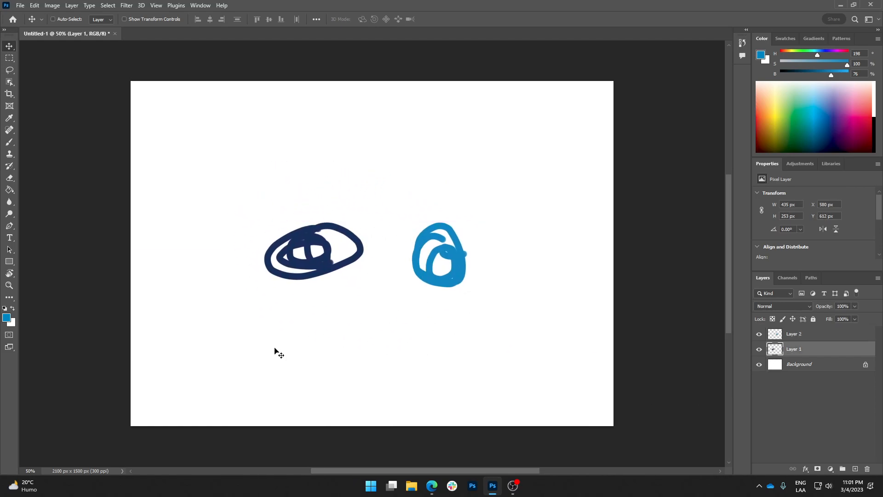
Step: Select the right half of the dark blue scribble with a rectangular marquee and move it above the remaining half
click(11, 60)
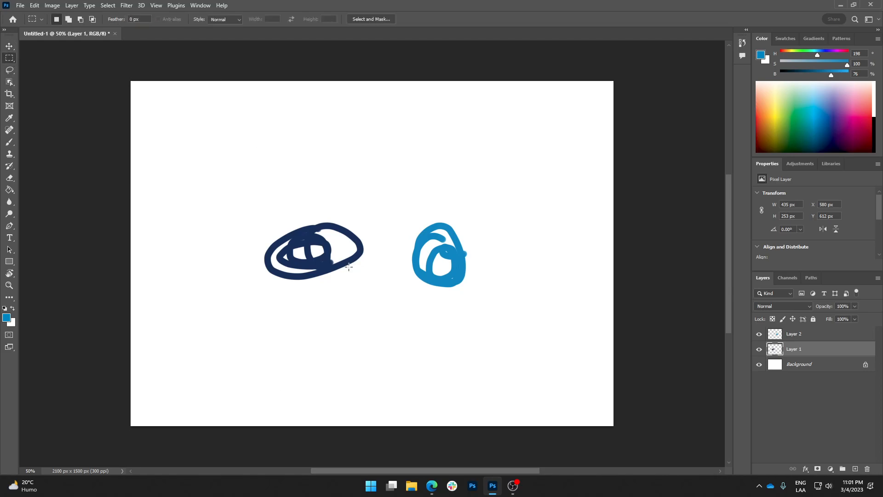
drag(380, 300, 314, 171)
mouse_move(330, 270)
mouse_down()
mouse_move(342, 263)
mouse_move(298, 277)
mouse_move(351, 293)
mouse_move(341, 276)
mouse_move(371, 286)
mouse_move(343, 293)
mouse_move(326, 266)
mouse_move(366, 186)
mouse_move(384, 177)
mouse_move(387, 237)
mouse_move(357, 189)
mouse_up()
click(9, 46)
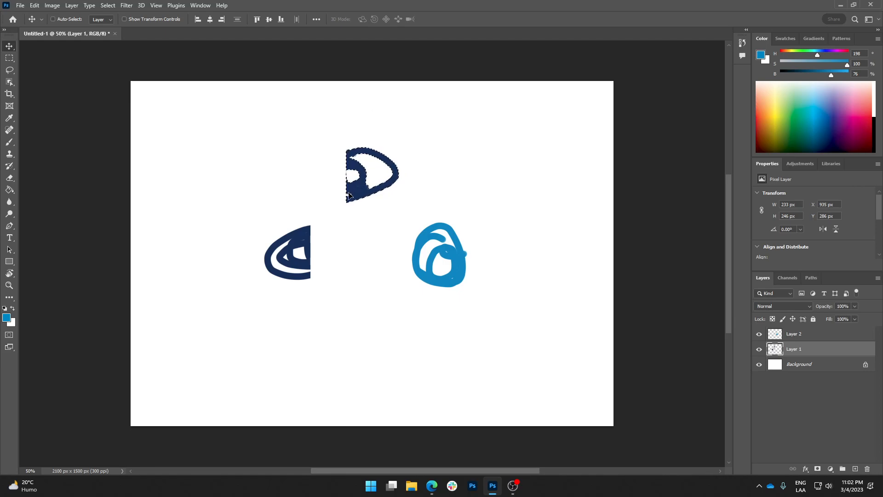
Step: Reposition the selected dark blue half several times with the Move tool, ending at about X 887, Y 298 px
drag(366, 189, 388, 191)
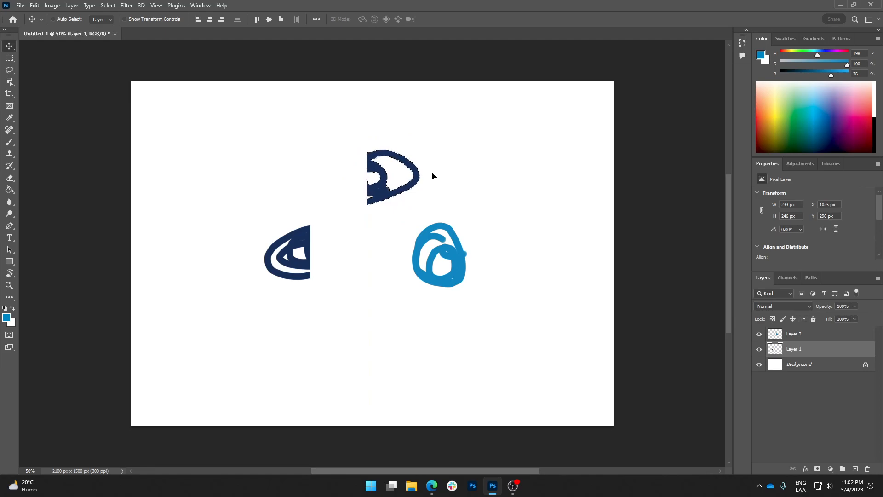
drag(377, 198, 345, 225)
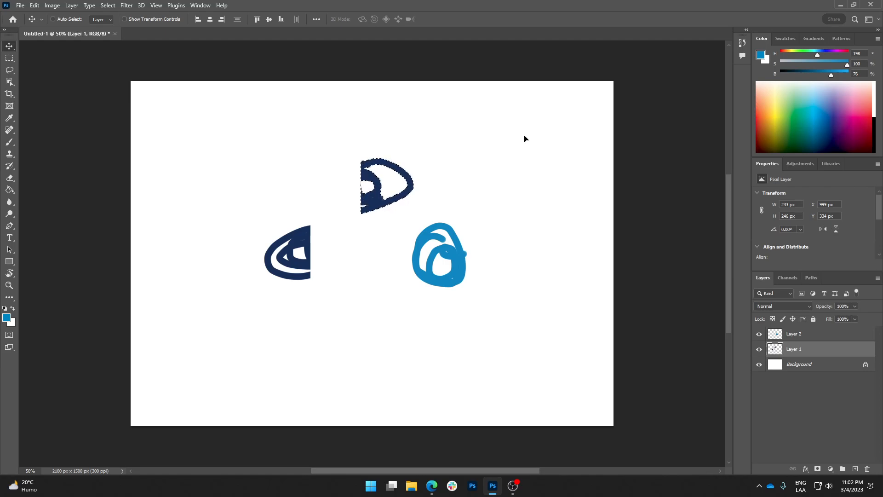
drag(377, 206, 348, 270)
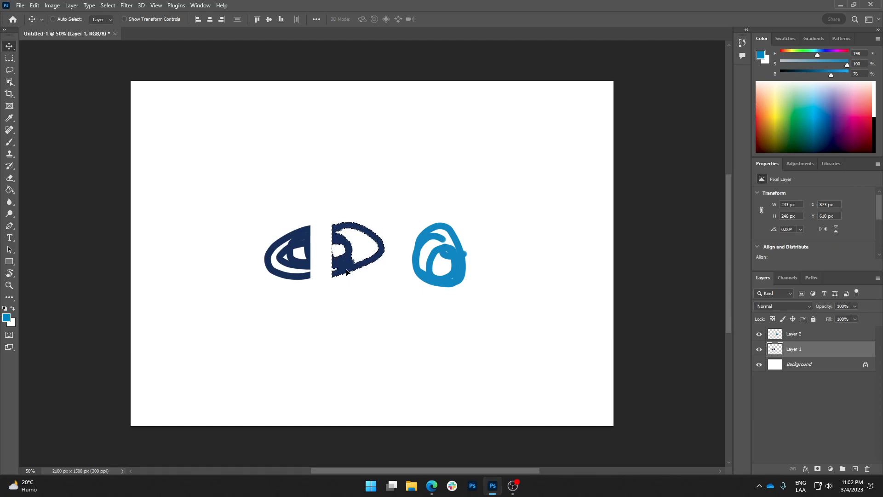
drag(346, 272, 366, 189)
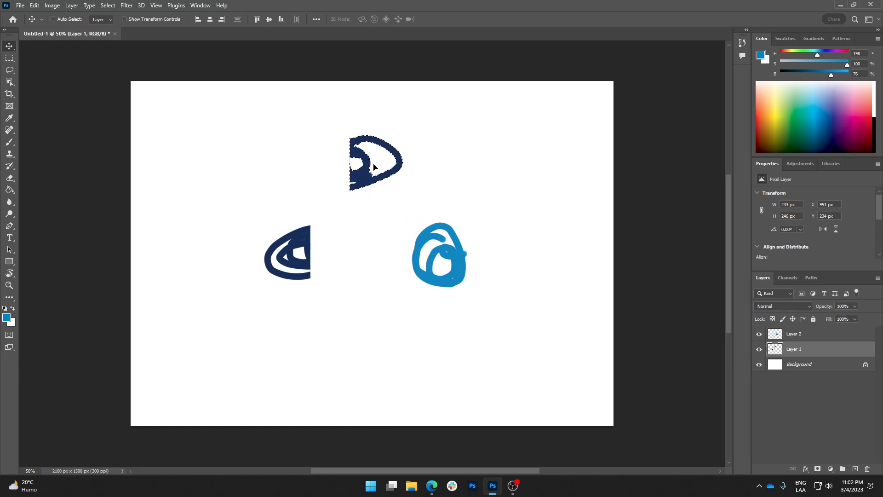
drag(378, 187, 350, 206)
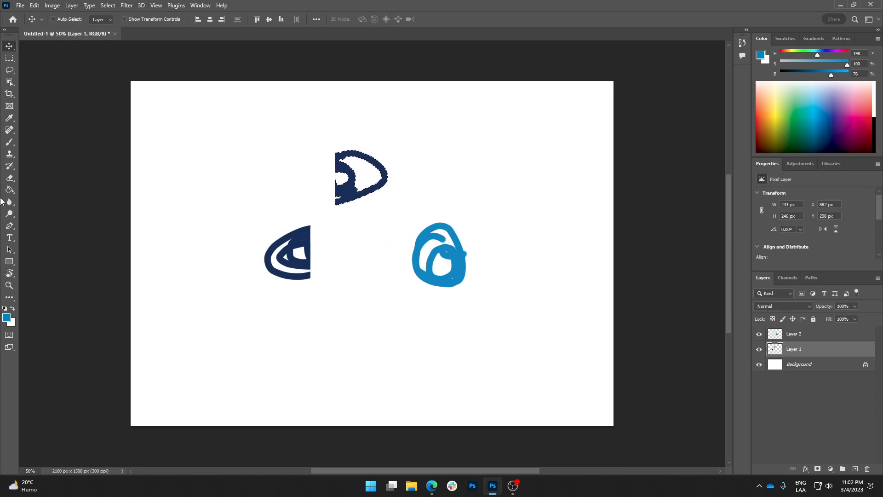
Step: Paint red strokes over the selected half with the Brush tool and erase parts of it with the Eraser tool
click(10, 144)
drag(766, 110, 759, 118)
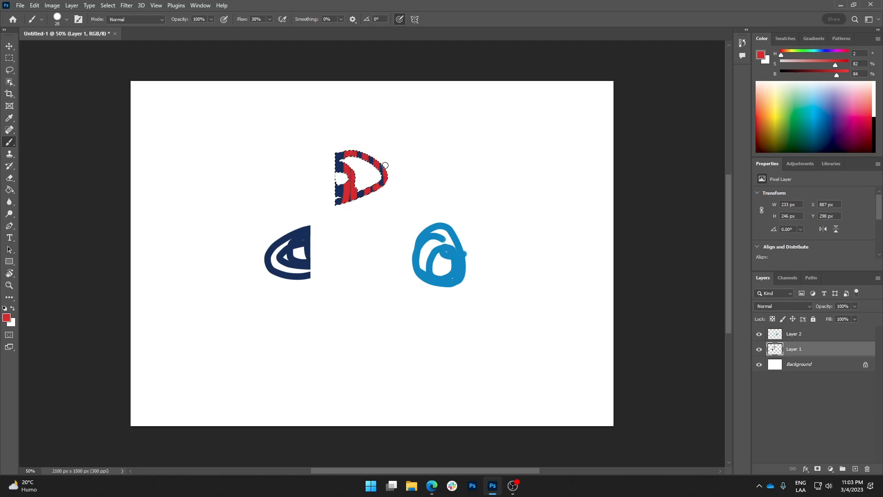
click(9, 177)
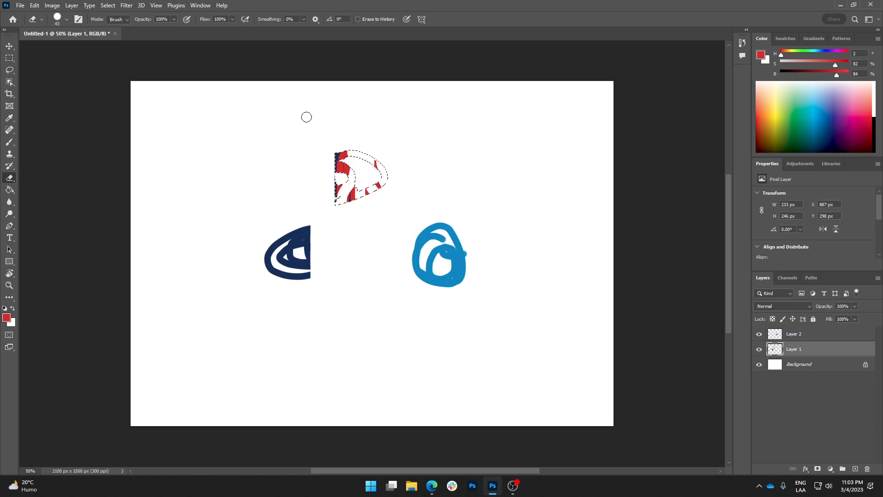
click(9, 46)
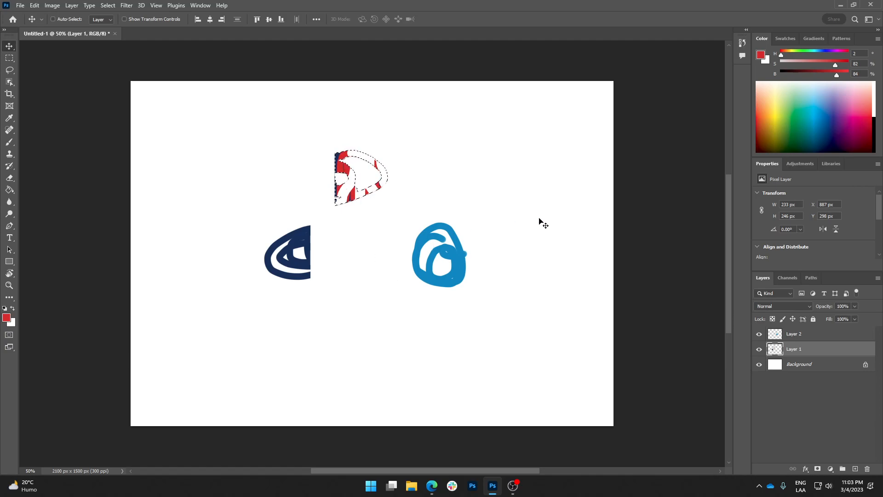
key(ctrl)
key(ctrl+z)
Step: Expand the current selection by 20 pixels
click(107, 5)
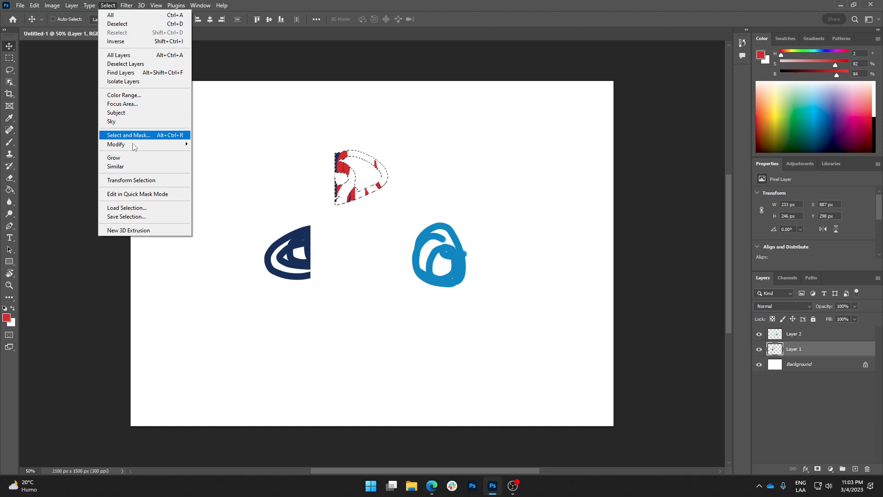
mouse_move(135, 145)
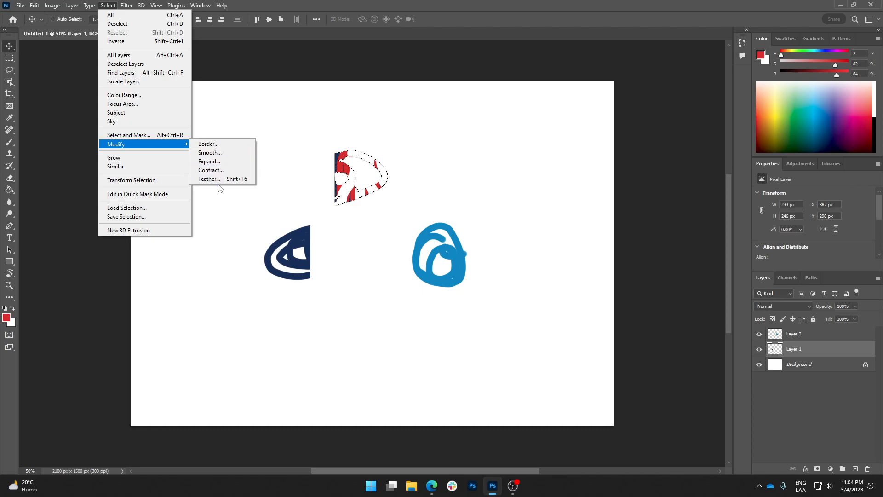
click(205, 162)
drag(414, 133, 517, 124)
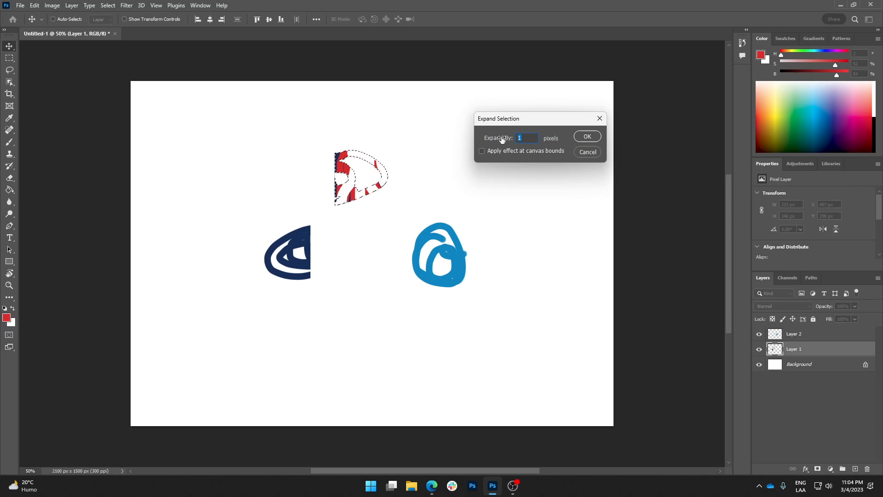
text(20)
key(Return)
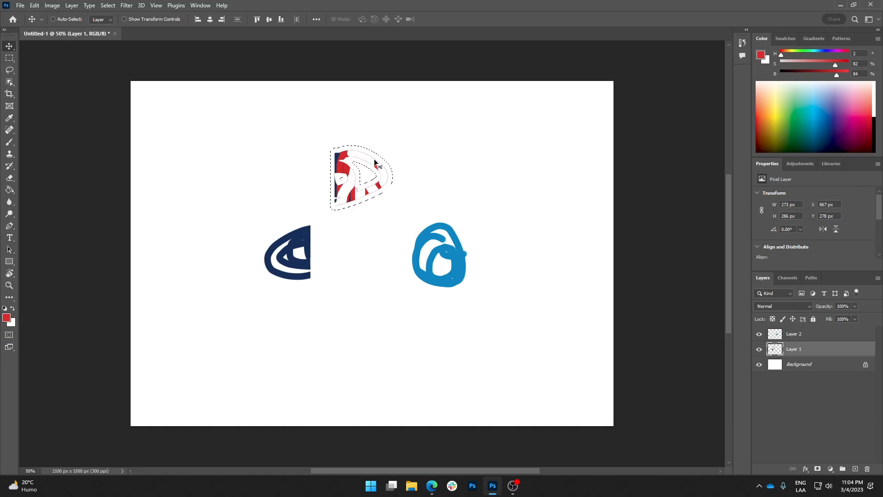
Step: Try painting red with the Brush tool along the edge of the expanded selection and undo the stroke
click(9, 142)
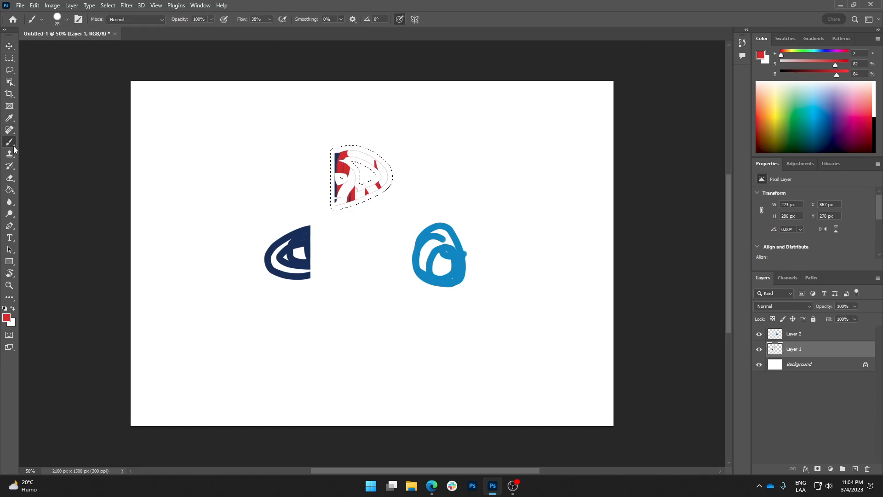
mouse_move(319, 147)
mouse_down()
mouse_move(390, 139)
mouse_move(336, 152)
mouse_move(325, 281)
mouse_up()
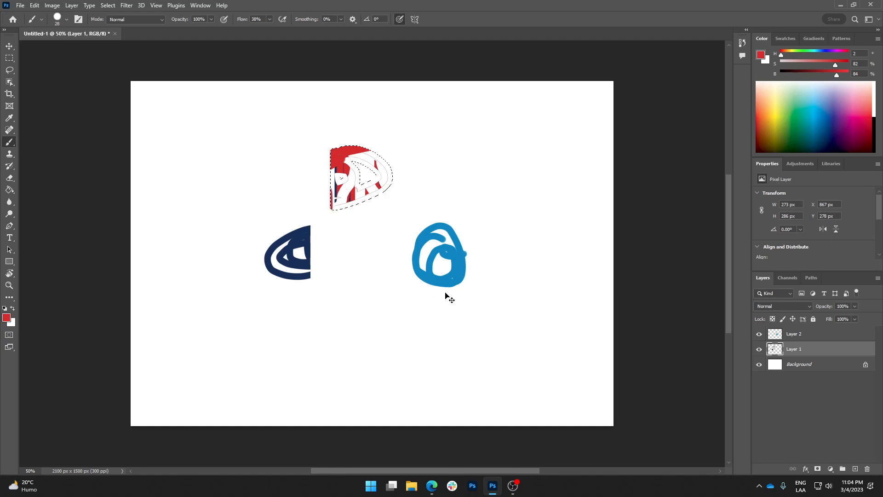
key(ctrl+z)
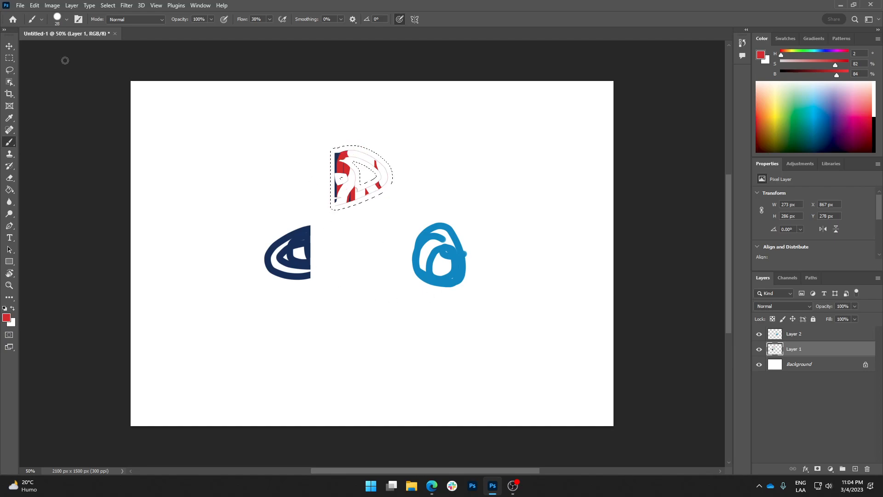
Step: Deselect everything and move all of Layer 1's content to about X 432, Y 248 px
click(115, 7)
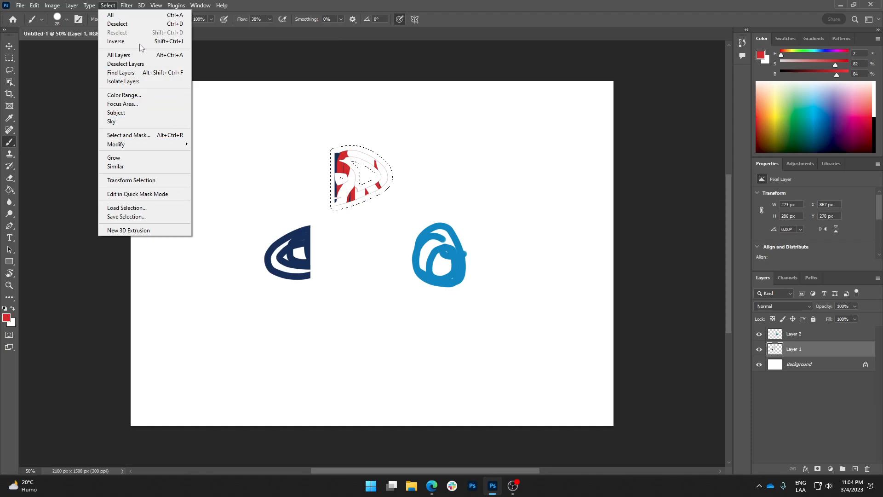
click(110, 24)
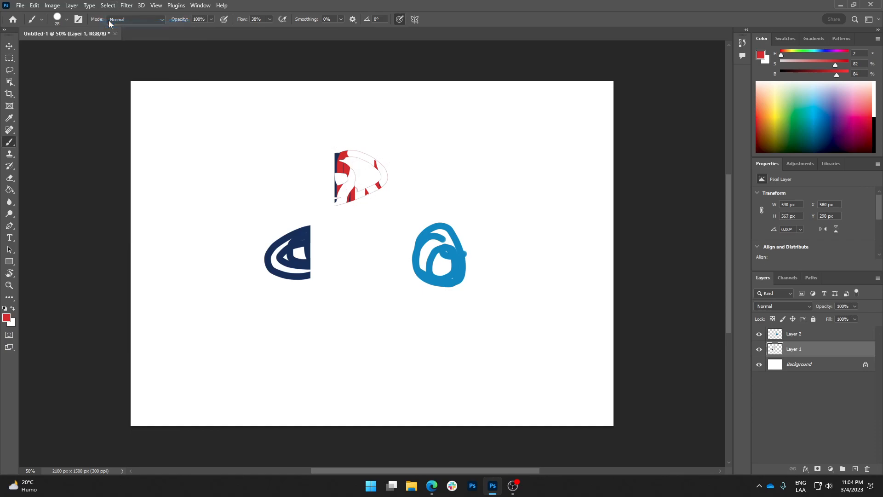
click(9, 46)
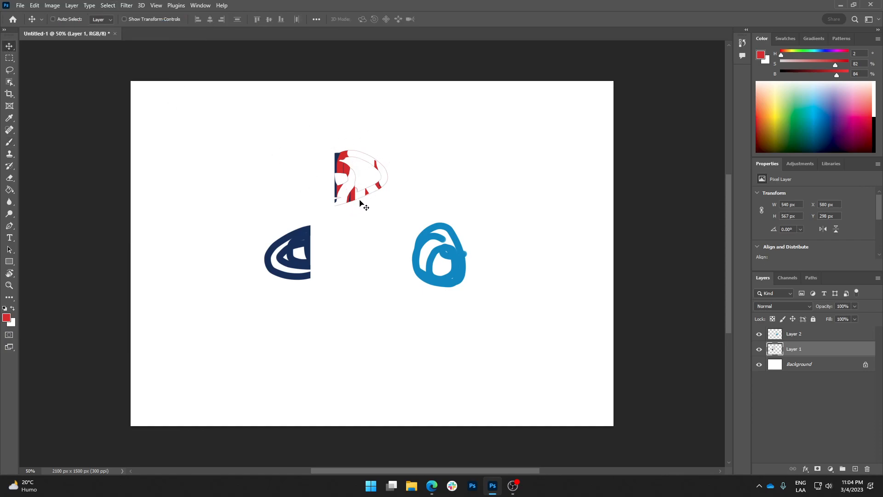
drag(387, 202, 354, 190)
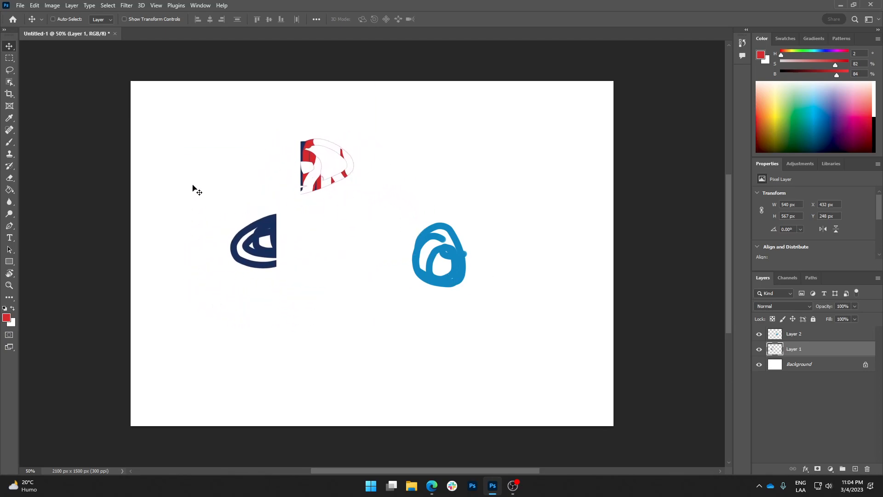
Step: Move Layer 1's content to about X 536, Y 410 px and switch to the Elliptical Marquee tool
drag(325, 171, 350, 209)
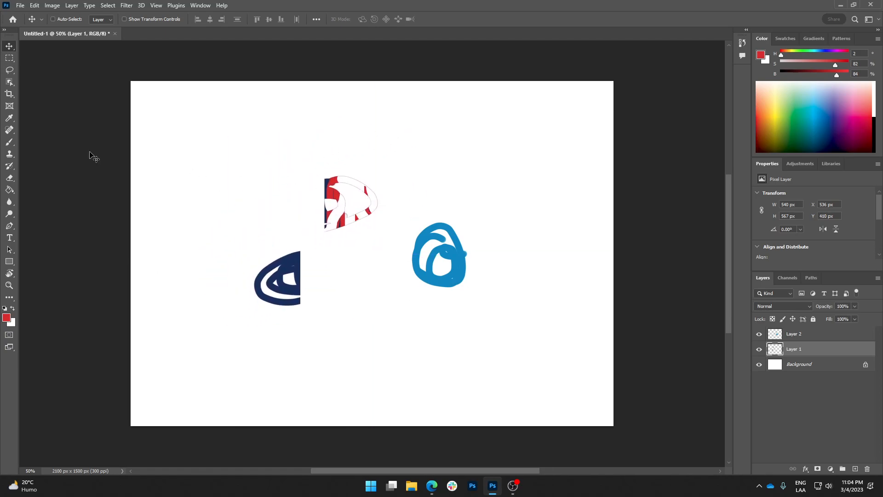
click(10, 58)
right_click(12, 60)
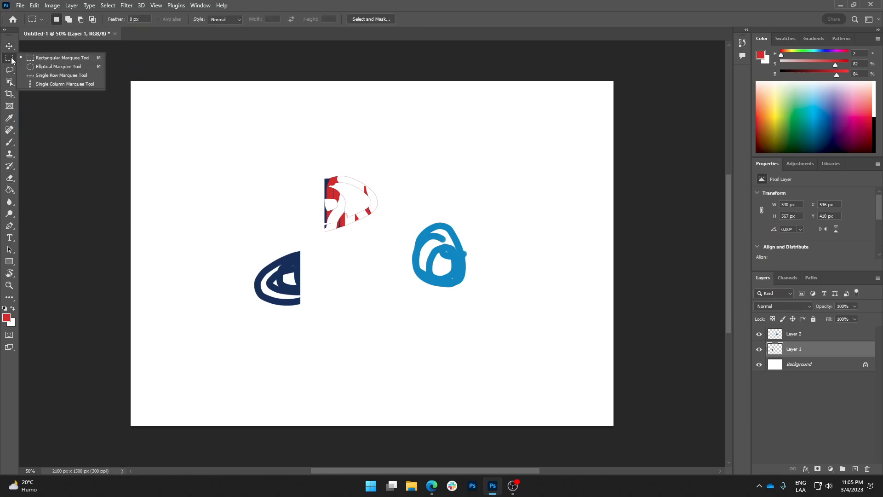
click(59, 66)
Step: Practise elliptical selections over the drawings, finishing with a circle about 1002 px wide around all the shapes
drag(292, 147, 431, 219)
key(ctrl+d)
drag(388, 275, 340, 120)
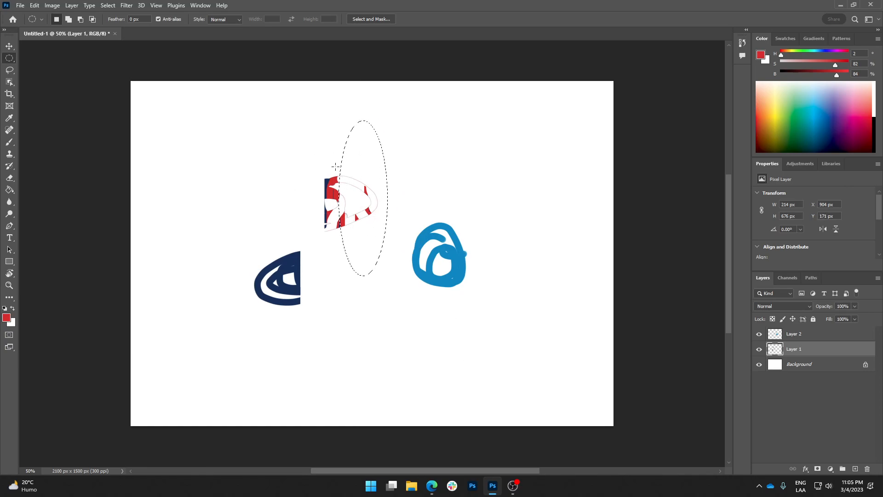
drag(279, 156, 493, 384)
Step: Move the selected Layer 1 content to about X 538, Y 320 px, deselect it, and move the layer down to about Y 436 px
click(9, 46)
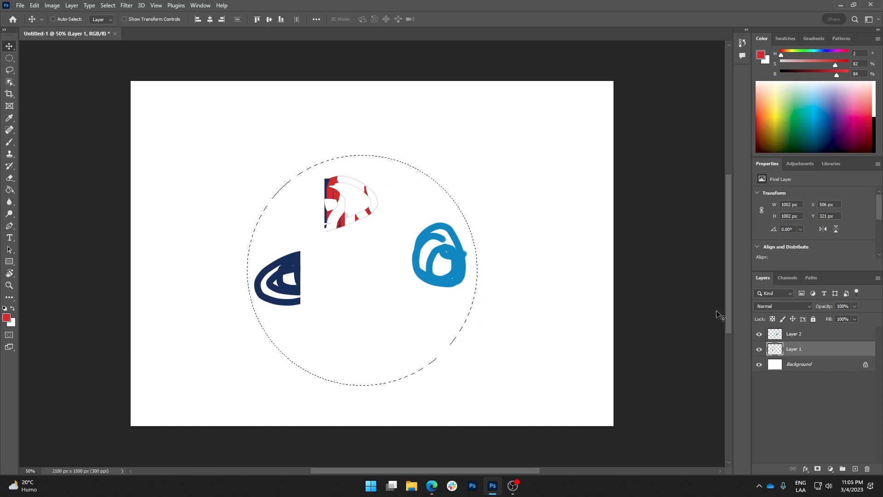
drag(474, 321, 397, 248)
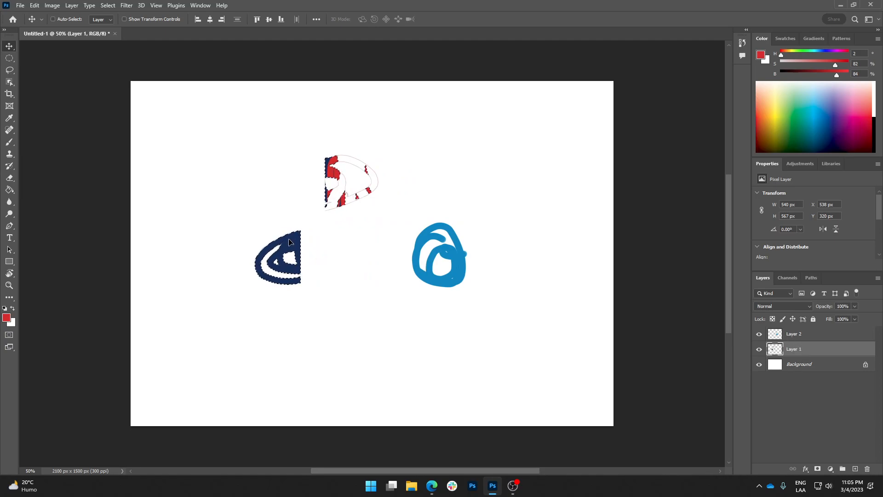
key(ctrl+d)
drag(400, 259, 403, 285)
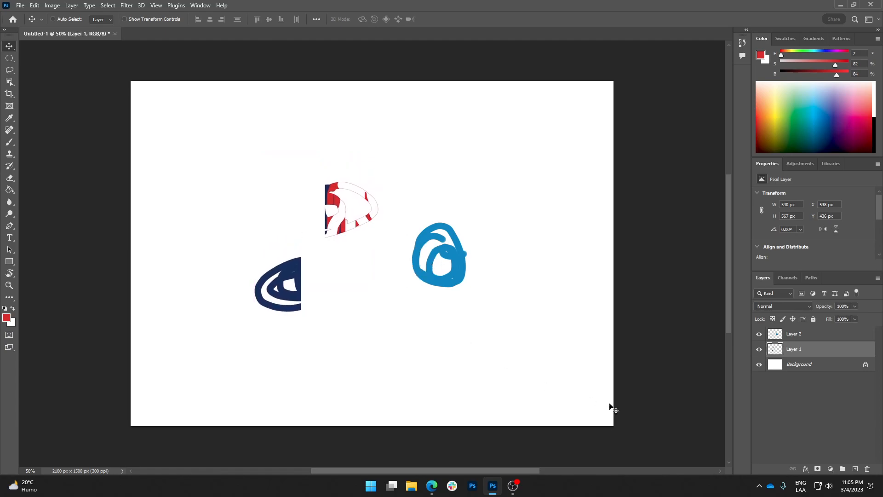
Step: Switch the active layer back and forth between Layer 2 and Layer 1, ending on Layer 2
click(817, 340)
click(818, 349)
click(817, 336)
click(813, 349)
click(813, 338)
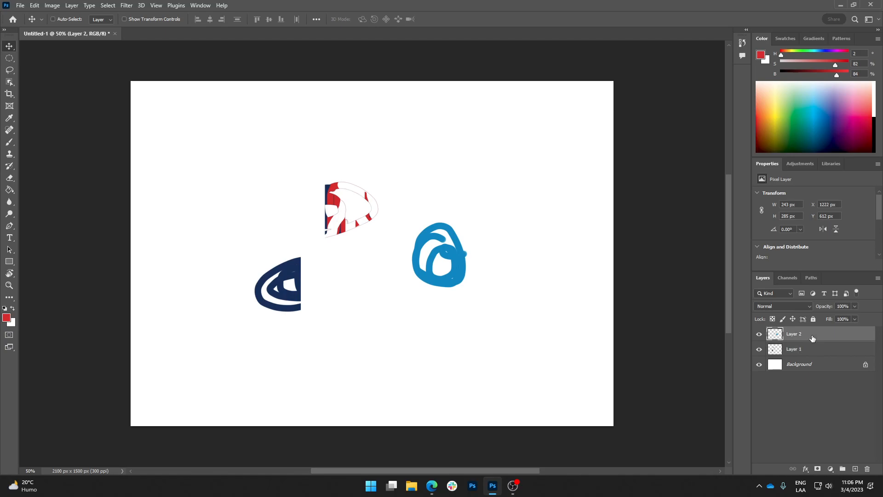
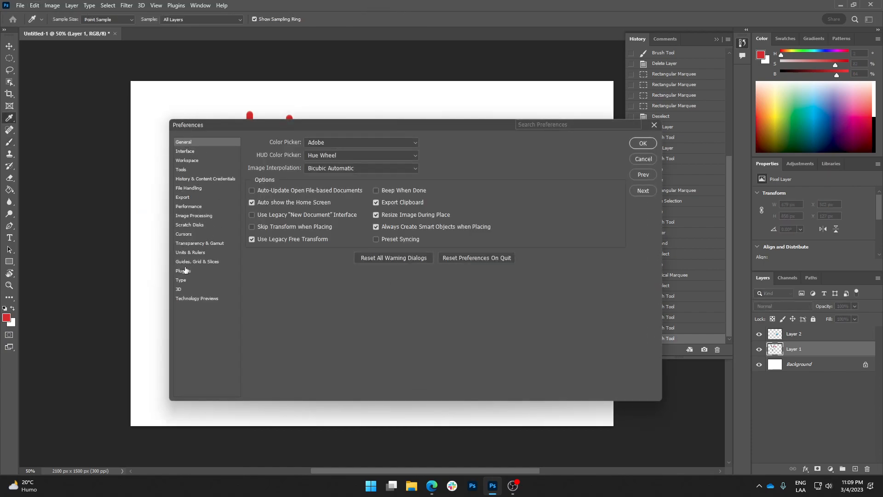
Step: Set History States to 89 in the Performance preferences and apply the change
click(192, 181)
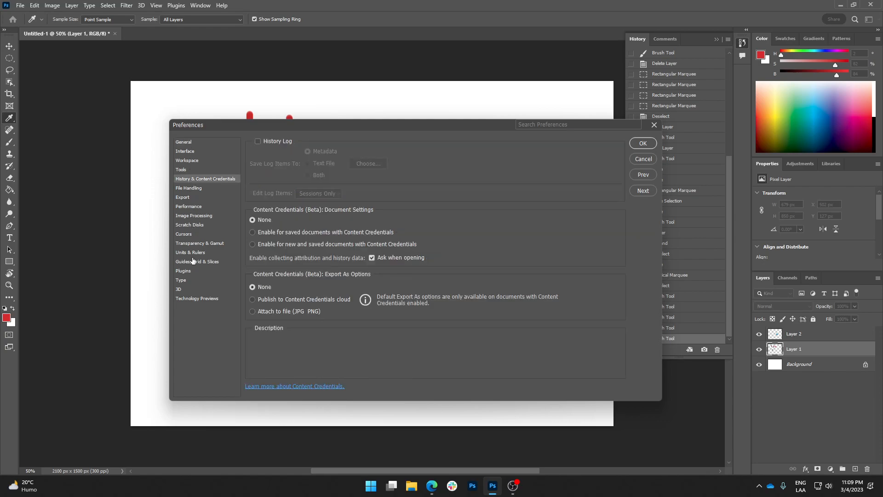
click(190, 208)
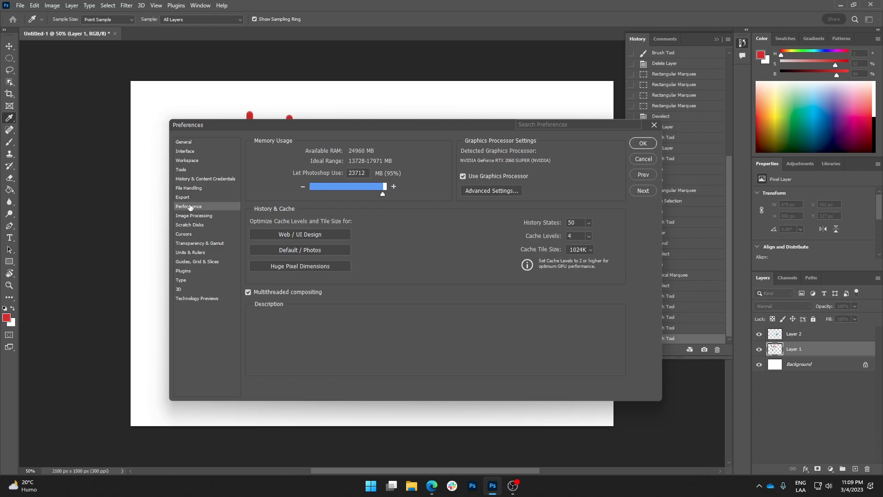
mouse_move(525, 223)
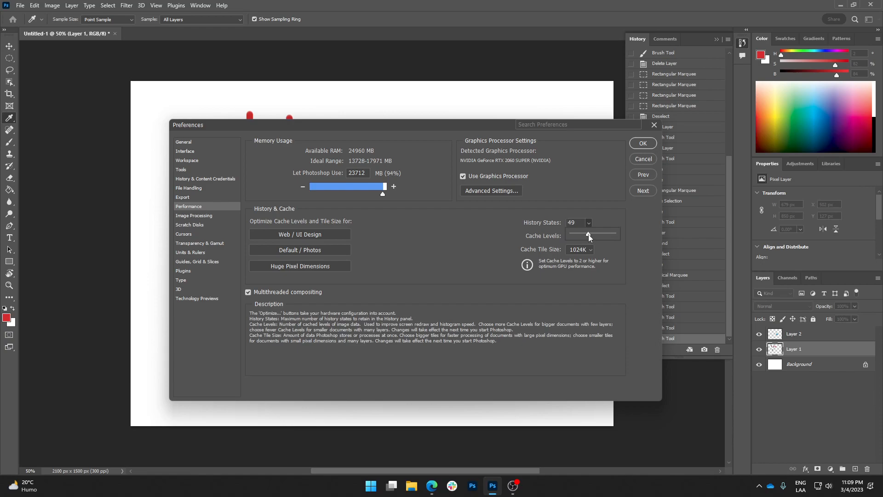
click(660, 231)
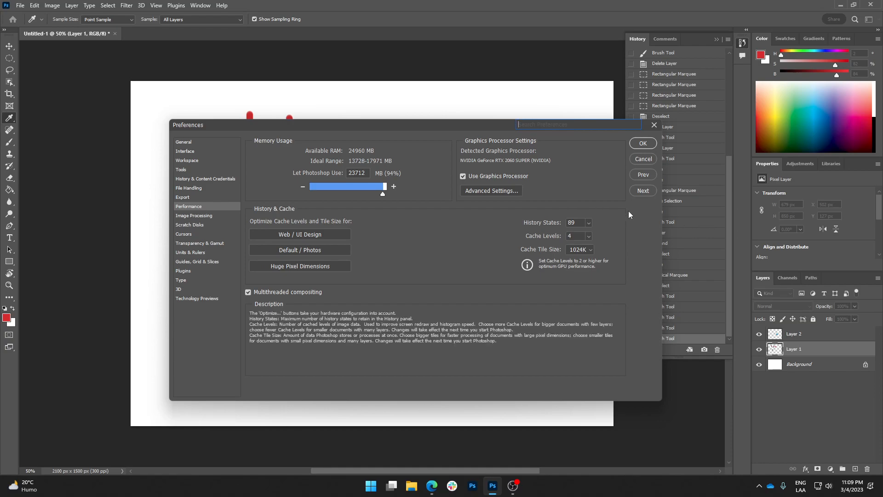
click(644, 143)
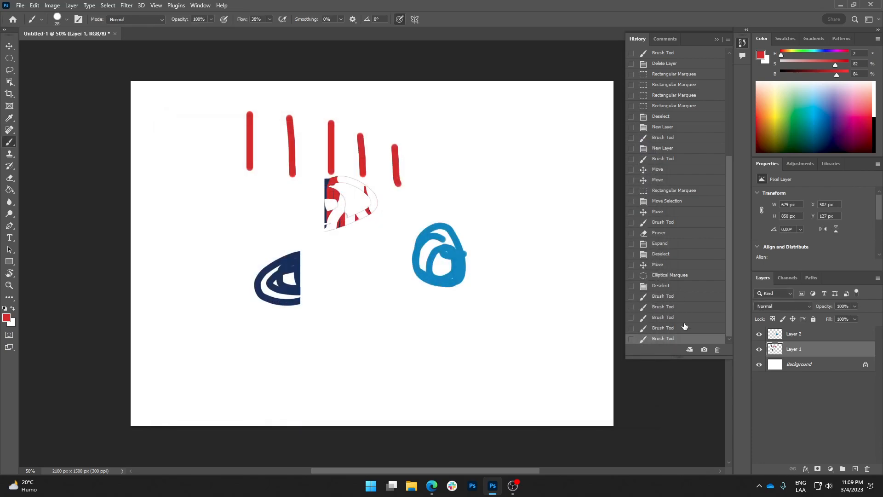
Step: Review the history list, paint a trail of short red strokes curving to the canvas's lower right, then add a loop and undo it
scroll(665, 293, up, 5)
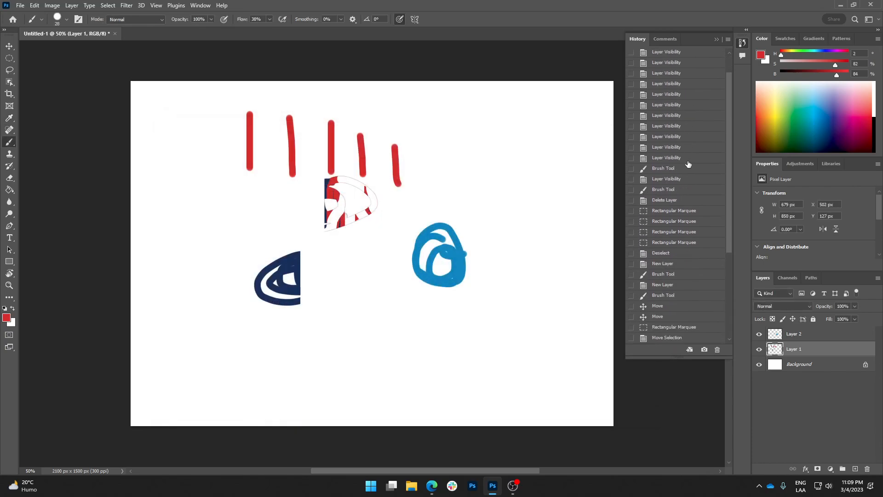
scroll(688, 164, down, 5)
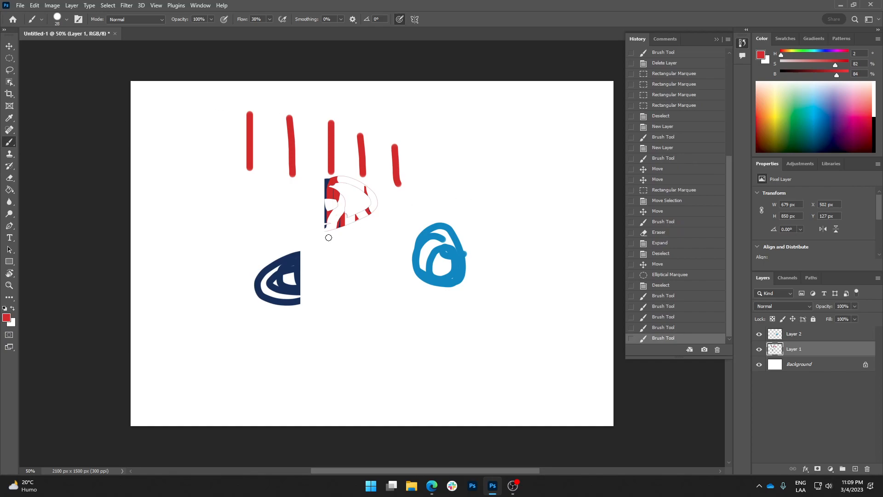
mouse_move(425, 170)
mouse_down()
mouse_move(424, 188)
mouse_move(444, 185)
mouse_move(442, 199)
mouse_move(457, 190)
mouse_move(449, 210)
mouse_move(475, 198)
mouse_move(470, 213)
mouse_move(502, 245)
mouse_move(505, 270)
mouse_move(517, 266)
mouse_move(508, 289)
mouse_move(530, 282)
mouse_move(517, 302)
mouse_move(534, 301)
mouse_move(522, 329)
mouse_move(547, 326)
mouse_move(531, 357)
mouse_move(557, 353)
mouse_move(545, 377)
mouse_move(578, 355)
mouse_up()
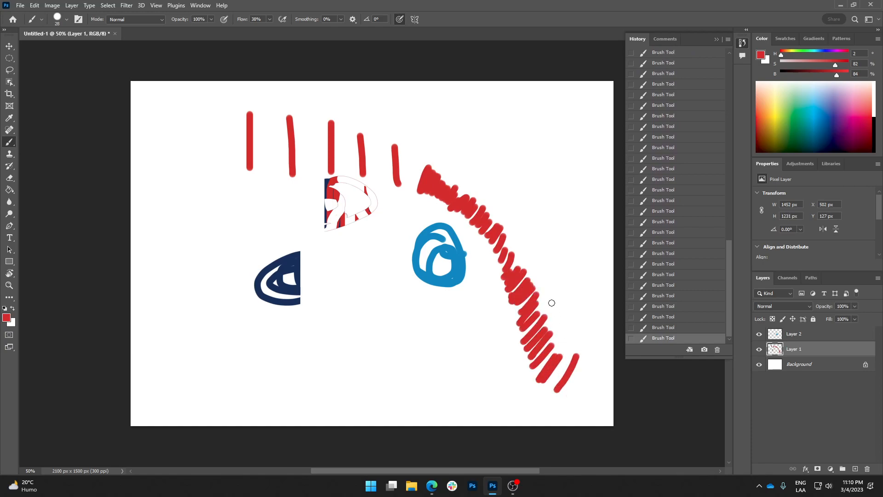
mouse_move(473, 201)
mouse_down()
mouse_move(483, 228)
mouse_move(471, 194)
mouse_move(467, 250)
mouse_up()
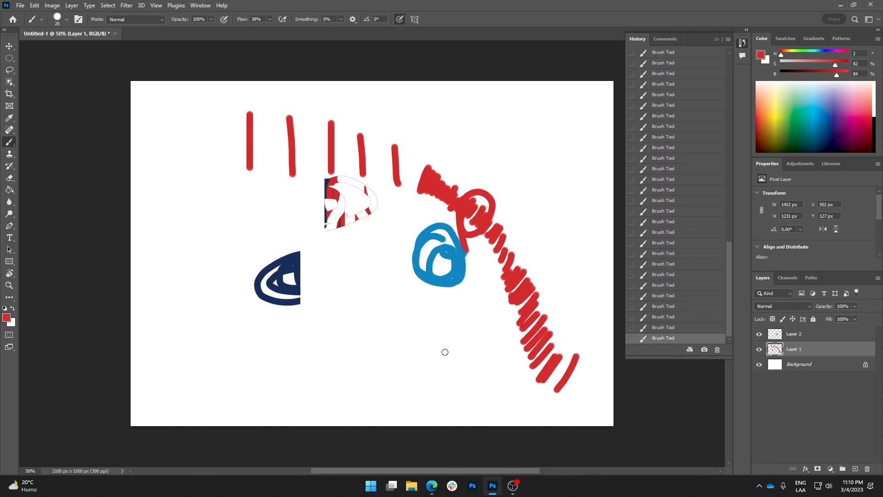
key(ctrl+z)
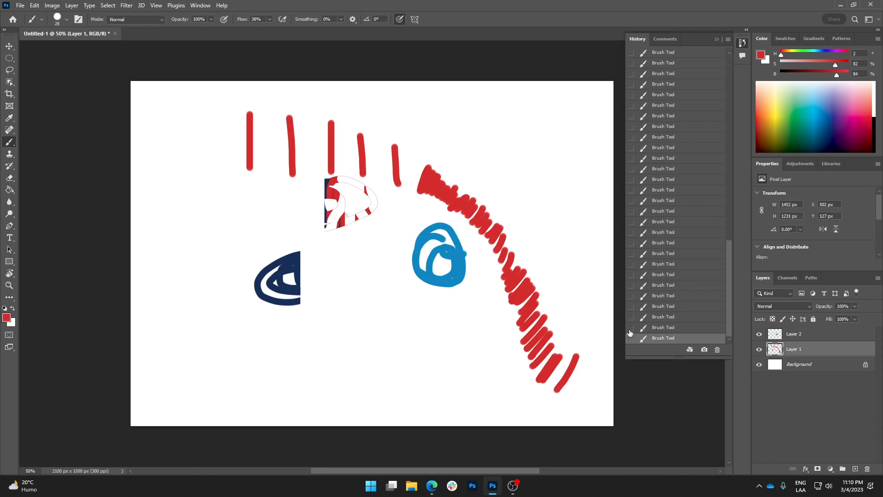
Step: Undo the trail's brush strokes one after another until only its upper part above the blue scribble remains
key(ctrl+z)
key(ctrl+z)
key(ctrl+z)
key(ctrl+z)
key(ctrl+z)
key(ctrl+z)
key(ctrl+z)
key(ctrl+z)
key(ctrl+z)
key(ctrl+z)
key(ctrl+z)
key(ctrl+z)
key(ctrl+z)
key(ctrl+z)
key(ctrl+z)
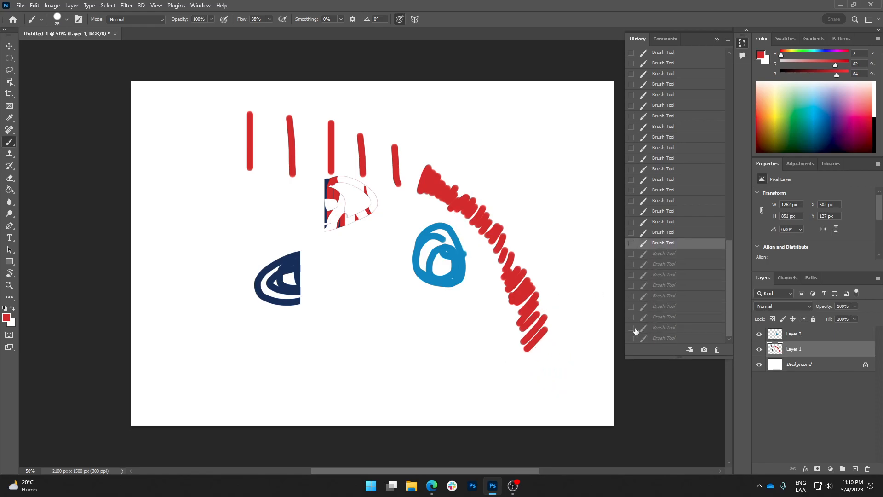
key(ctrl+z)
key(ctrl+z)
key(ctrl+z)
key(ctrl+z)
key(ctrl+z)
key(ctrl+z)
key(ctrl+z)
key(ctrl+z)
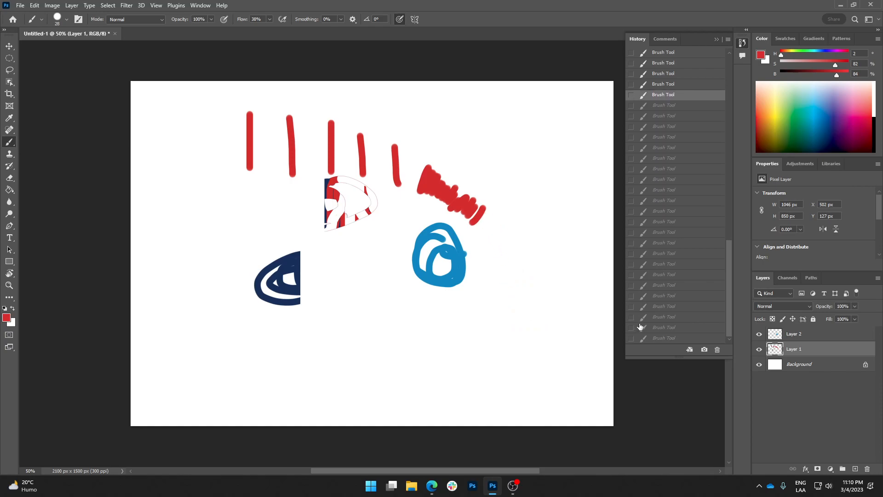
Step: Erase the lower end of the remaining red trail with the Eraser tool
key(e)
mouse_move(488, 196)
mouse_down()
mouse_move(462, 218)
mouse_move(486, 204)
mouse_move(486, 222)
mouse_move(472, 218)
mouse_move(468, 200)
mouse_move(449, 221)
mouse_up()
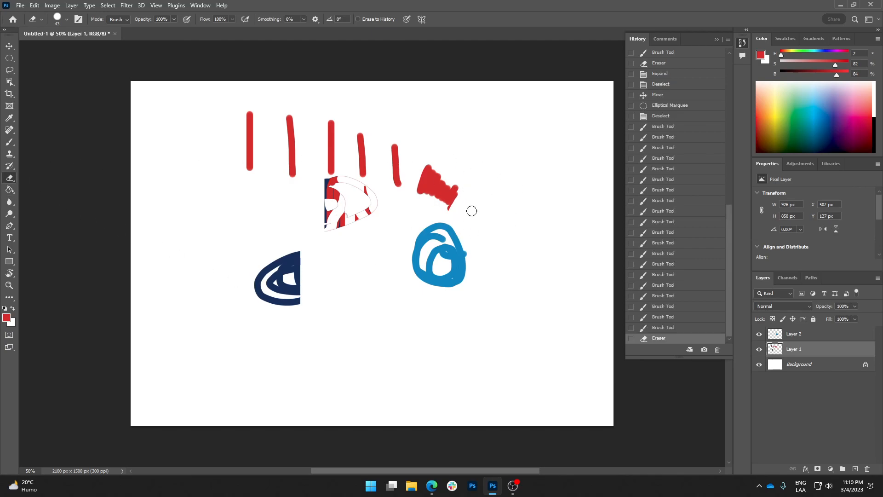
mouse_move(449, 218)
mouse_down()
mouse_move(464, 185)
mouse_move(446, 214)
mouse_move(453, 194)
mouse_move(456, 240)
mouse_move(447, 186)
mouse_move(460, 187)
mouse_move(451, 219)
mouse_move(484, 232)
mouse_up()
Step: Paint more red strokes with the Brush tool above the blue scribble, plus a short mark and a curved stroke beside them
key(b)
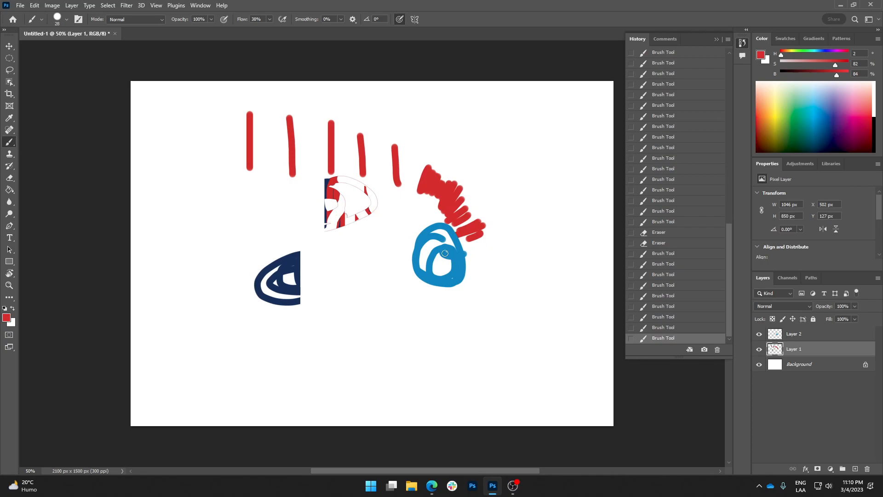
mouse_move(491, 156)
mouse_down()
mouse_move(469, 178)
mouse_move(482, 169)
mouse_up()
mouse_move(505, 238)
mouse_down()
mouse_move(475, 195)
mouse_move(499, 219)
mouse_move(473, 192)
mouse_up()
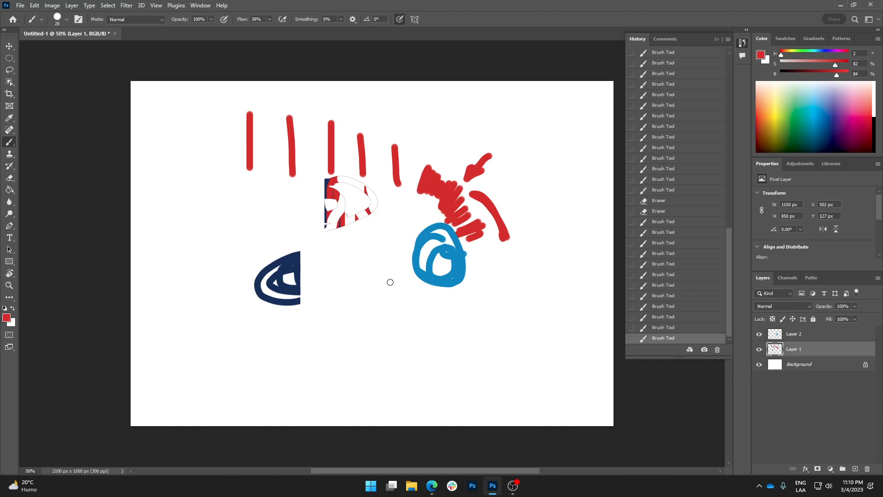
Step: Erase a gap in the red trail and paint a wavy red line arching over the strokes on the canvas's right half
key(e)
mouse_move(460, 173)
mouse_down()
mouse_move(431, 219)
mouse_move(448, 174)
mouse_up()
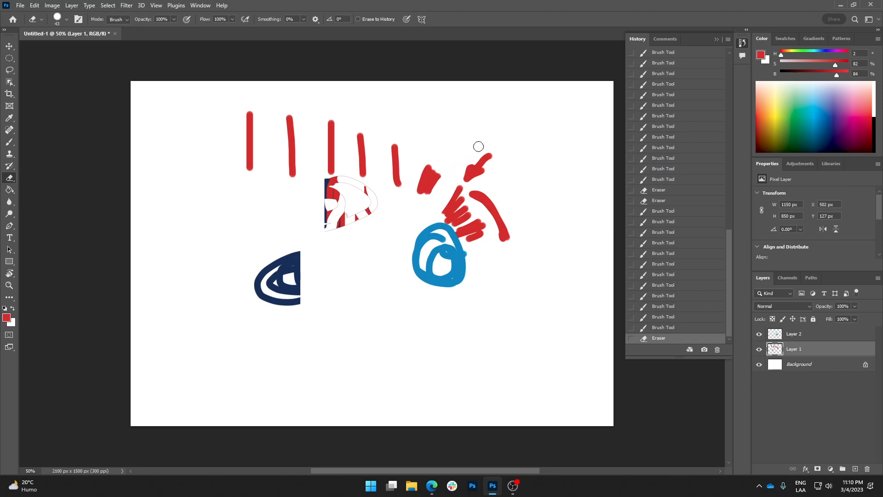
key(b)
mouse_move(452, 119)
mouse_down()
mouse_move(461, 143)
mouse_move(485, 127)
mouse_move(550, 166)
mouse_move(562, 249)
mouse_up()
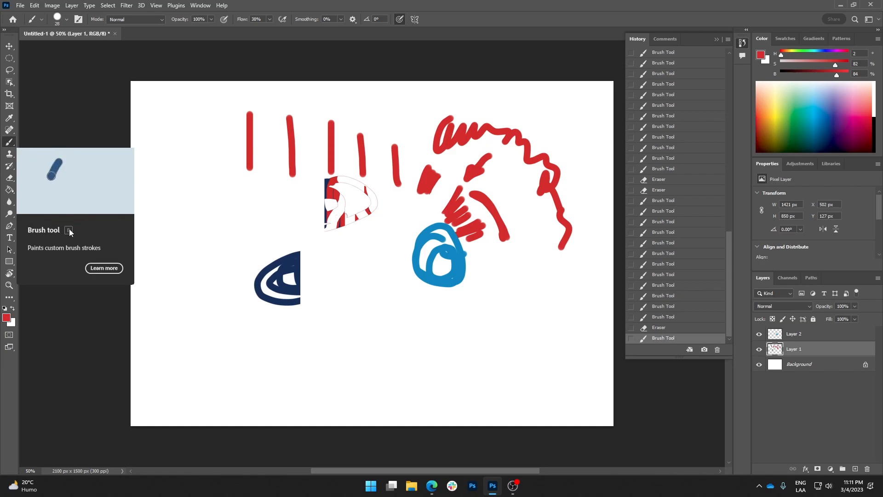
click(34, 6)
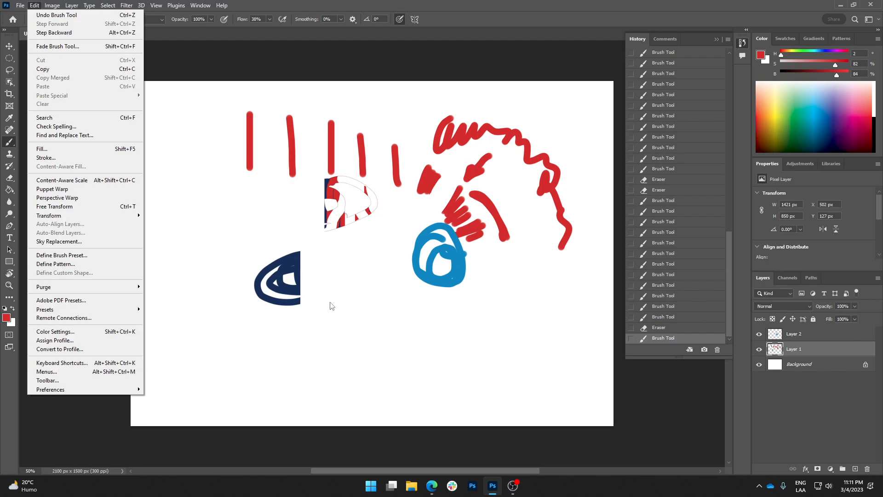
click(495, 21)
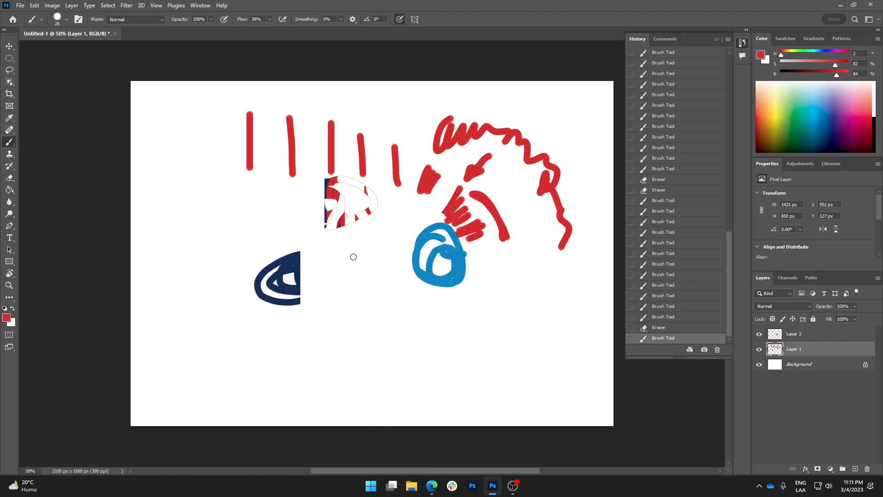
Step: Paint a red zigzag between the dark blue shape and the blue scribble, then erase its left part
mouse_move(358, 258)
mouse_down()
mouse_move(352, 293)
mouse_move(376, 277)
mouse_move(405, 317)
mouse_up()
click(10, 178)
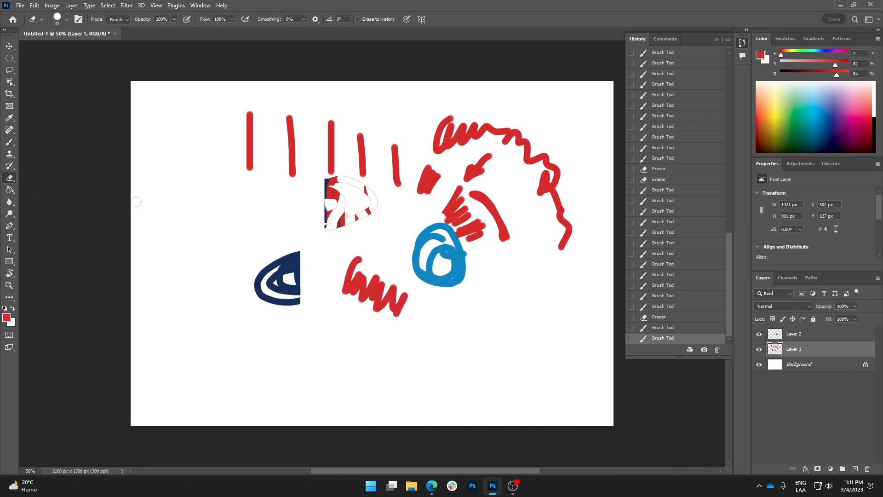
mouse_move(351, 253)
mouse_down()
mouse_move(346, 294)
mouse_move(363, 284)
mouse_move(370, 301)
mouse_up()
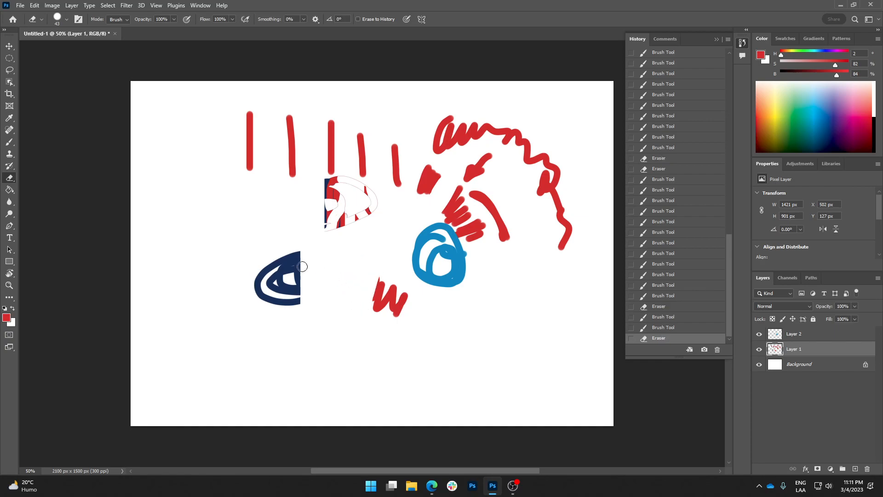
Step: Alternate repeatedly between the Brush and Eraser tools to repaint and extend the red scribble diagonally below the blue scribble
click(9, 142)
mouse_move(358, 270)
mouse_down()
mouse_move(347, 302)
mouse_move(375, 305)
mouse_move(329, 287)
mouse_move(357, 274)
mouse_move(368, 311)
mouse_move(398, 304)
mouse_move(391, 319)
mouse_up()
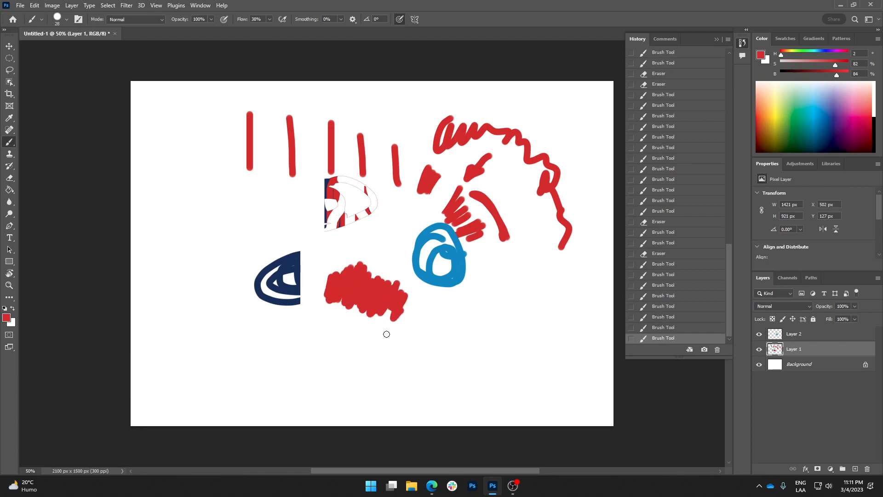
drag(396, 309, 383, 329)
mouse_move(405, 304)
mouse_down()
mouse_move(406, 343)
mouse_move(401, 333)
mouse_up()
key(e)
drag(405, 304, 386, 329)
mouse_move(403, 294)
mouse_down()
mouse_move(384, 326)
mouse_move(396, 335)
mouse_up()
key(b)
drag(417, 309, 411, 342)
drag(427, 313, 417, 340)
key(e)
drag(412, 294, 392, 327)
mouse_move(392, 281)
mouse_down()
mouse_move(392, 314)
mouse_move(411, 298)
mouse_move(400, 331)
mouse_up()
key(b)
mouse_move(416, 304)
mouse_down()
mouse_move(407, 338)
mouse_move(421, 340)
mouse_up()
drag(437, 304, 428, 341)
key(e)
mouse_move(414, 295)
mouse_down()
mouse_move(401, 333)
mouse_move(389, 320)
mouse_up()
mouse_move(395, 281)
mouse_down()
mouse_move(371, 286)
mouse_move(355, 307)
mouse_move(372, 305)
mouse_up()
key(b)
mouse_move(391, 278)
mouse_down()
mouse_move(382, 305)
mouse_move(391, 317)
mouse_up()
mouse_move(405, 304)
mouse_down()
mouse_move(396, 322)
mouse_move(411, 330)
mouse_up()
drag(430, 315, 422, 339)
drag(416, 298, 407, 340)
drag(395, 294, 360, 323)
drag(373, 281, 354, 320)
mouse_move(367, 282)
mouse_down()
mouse_move(350, 311)
mouse_move(376, 304)
mouse_up()
key(e)
drag(395, 267, 371, 287)
mouse_move(400, 268)
mouse_down()
mouse_move(389, 294)
mouse_move(389, 313)
mouse_up()
drag(412, 298, 400, 328)
key(b)
mouse_move(391, 281)
mouse_down()
mouse_move(383, 315)
mouse_move(378, 296)
mouse_up()
drag(381, 276, 363, 297)
drag(381, 275, 356, 290)
mouse_move(373, 276)
mouse_down()
mouse_move(363, 290)
mouse_move(380, 297)
mouse_up()
mouse_move(410, 294)
mouse_down()
mouse_move(389, 320)
mouse_move(401, 328)
mouse_up()
drag(430, 307, 407, 335)
key(e)
mouse_move(420, 296)
mouse_down()
mouse_move(392, 331)
mouse_move(379, 319)
mouse_up()
mouse_move(392, 280)
mouse_down()
mouse_move(371, 313)
mouse_move(365, 308)
mouse_up()
mouse_move(374, 271)
mouse_down()
mouse_move(357, 310)
mouse_move(371, 311)
mouse_move(371, 303)
mouse_move(368, 311)
mouse_up()
key(b)
drag(388, 286, 375, 313)
drag(394, 287, 383, 318)
drag(402, 291, 396, 325)
mouse_move(420, 301)
mouse_down()
mouse_move(406, 329)
mouse_move(414, 330)
mouse_up()
drag(420, 322, 406, 335)
drag(406, 304, 393, 327)
drag(384, 272, 357, 319)
mouse_move(368, 285)
mouse_down()
mouse_move(354, 308)
mouse_move(386, 323)
mouse_up()
mouse_move(403, 310)
mouse_down()
mouse_move(394, 331)
mouse_move(401, 340)
mouse_up()
mouse_move(394, 317)
mouse_down()
mouse_move(381, 338)
mouse_move(365, 328)
mouse_up()
drag(374, 315, 379, 334)
mouse_move(396, 314)
mouse_down()
mouse_move(389, 334)
mouse_move(408, 338)
mouse_up()
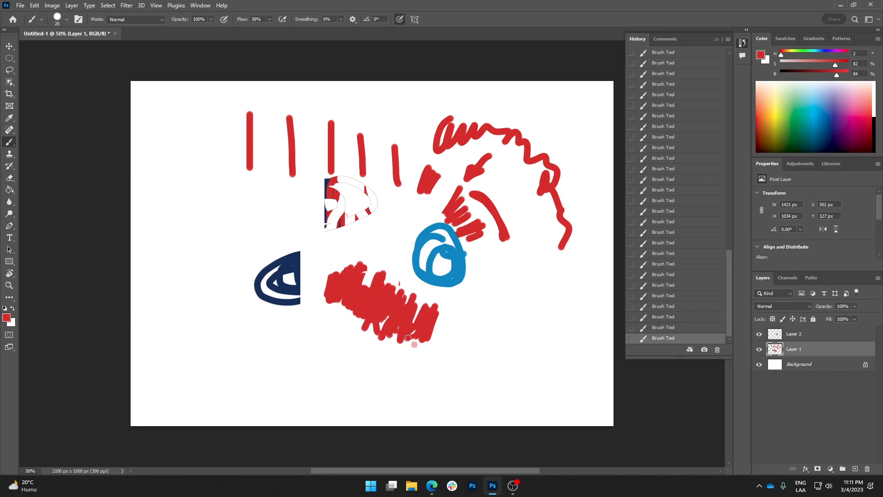
Step: Erase the right part of the red scribble, keeping only the block beside the dark blue shape
key(e)
mouse_move(406, 286)
mouse_down()
mouse_move(392, 331)
mouse_move(421, 299)
mouse_move(398, 350)
mouse_move(442, 325)
mouse_move(435, 312)
mouse_move(390, 335)
mouse_move(381, 329)
mouse_move(368, 287)
mouse_move(373, 237)
mouse_up()
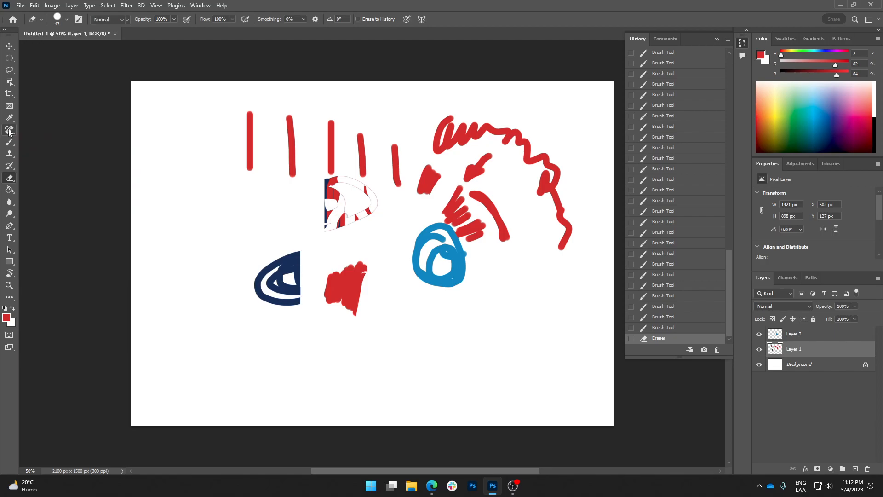
Step: View the healing tool variants and keep the Spot Healing Brush Tool active
click(9, 133)
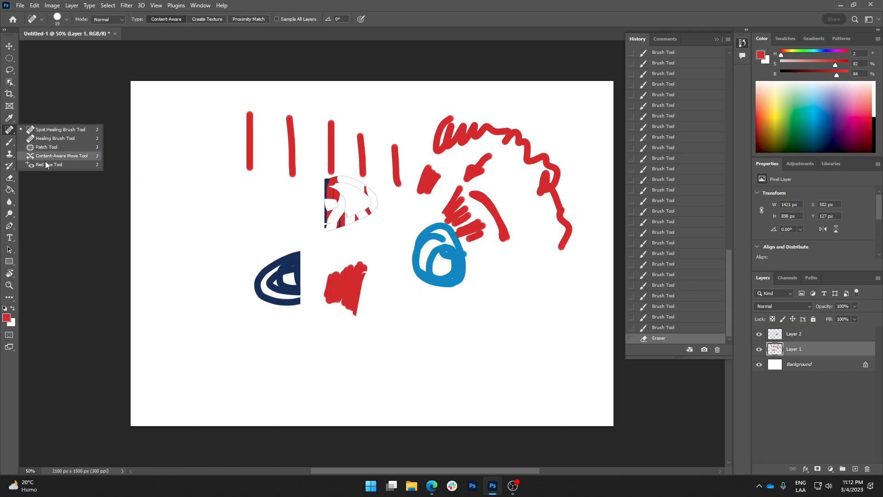
click(46, 131)
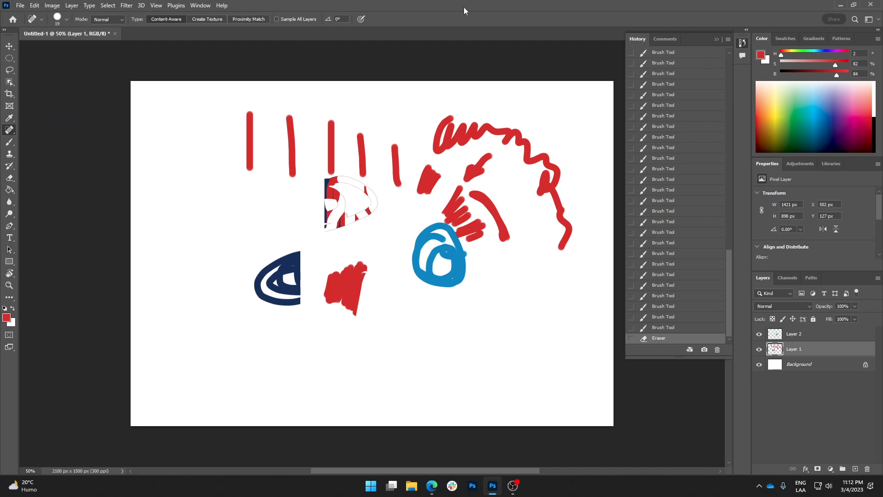
Step: Draw a closed straight-edged selection with the Polygonal Lasso around the three right-hand vertical red strokes and the half shape below them
click(9, 70)
right_click(9, 70)
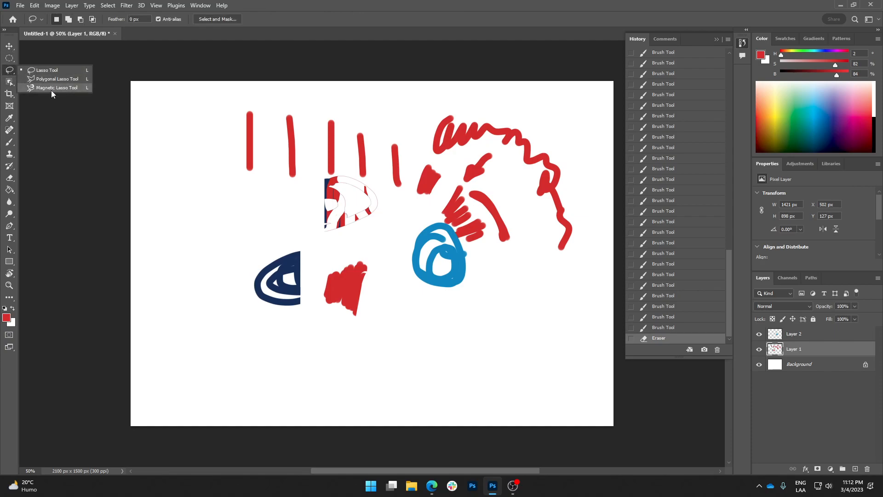
click(51, 80)
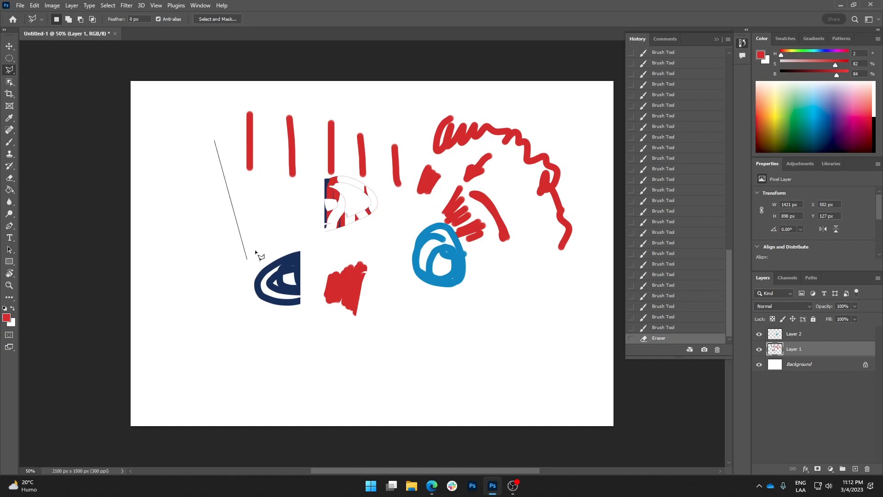
click(226, 220)
click(308, 247)
click(372, 246)
click(397, 203)
click(411, 151)
click(378, 114)
click(313, 105)
click(311, 176)
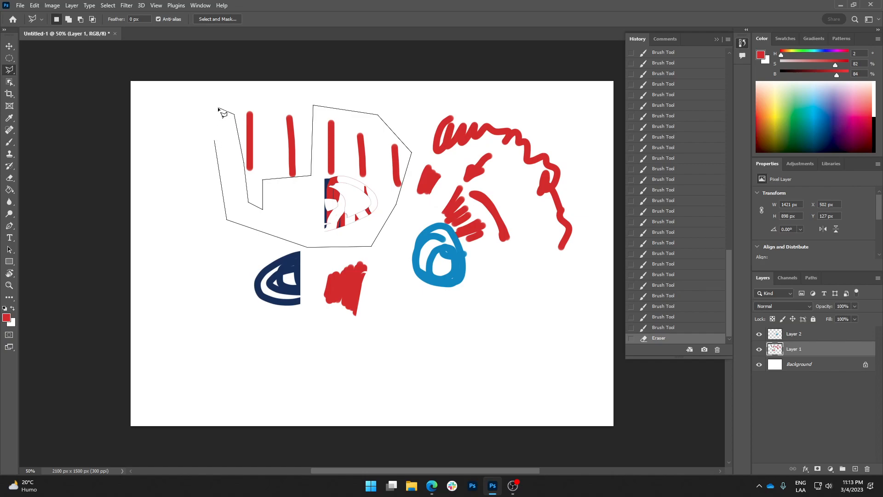
click(219, 109)
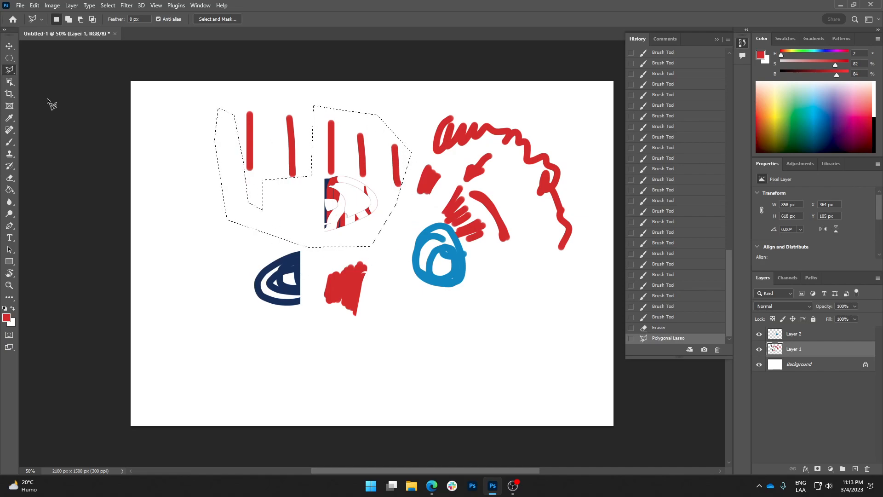
Step: Try moving the contents of the polygonal selection down and to the right, then undo the move
click(9, 46)
mouse_move(335, 167)
mouse_down()
mouse_move(404, 211)
mouse_move(370, 208)
mouse_up()
key(ctrl+z)
Step: Paint broad red brush strokes back and forth across the whole polygonal selection
click(9, 142)
mouse_move(201, 111)
mouse_down()
mouse_move(372, 96)
mouse_move(239, 138)
mouse_move(396, 184)
mouse_move(217, 274)
mouse_move(465, 192)
mouse_move(203, 143)
mouse_move(178, 250)
mouse_up()
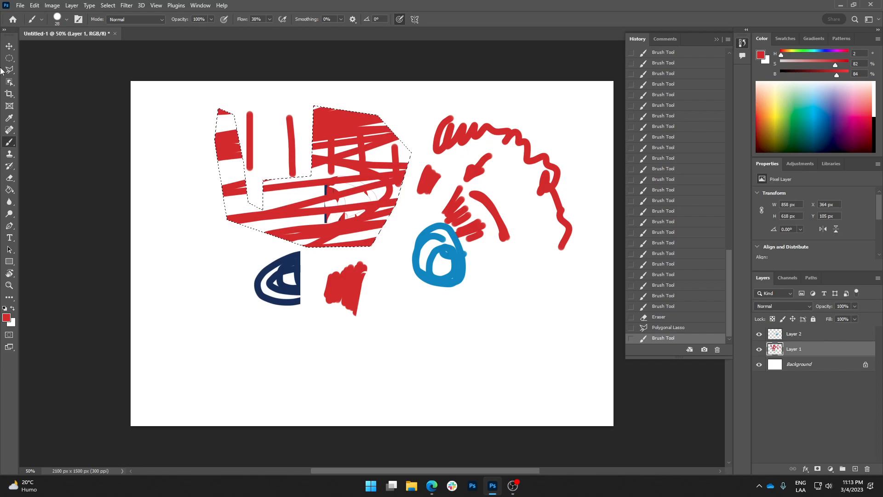
Step: Clear the polygonal selection and trace a selection from the red block beside the dark blue shape with the Magnetic Lasso
click(9, 69)
click(10, 69)
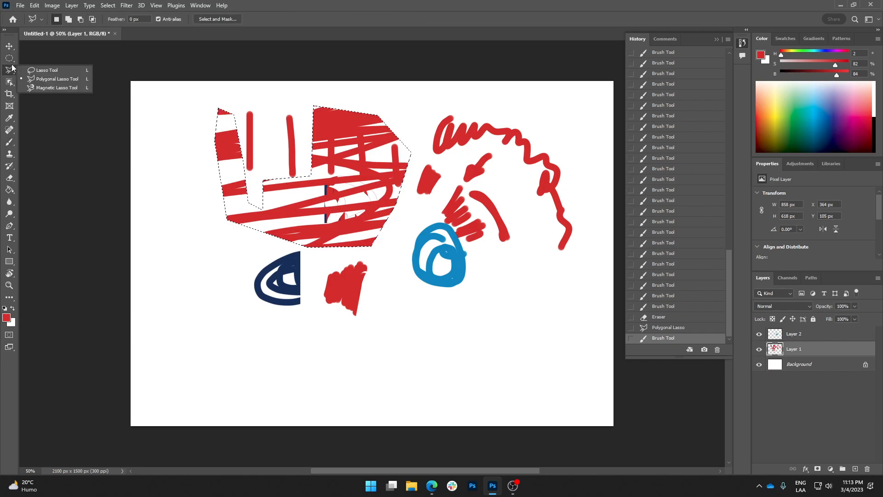
click(40, 88)
key(ctrl+d)
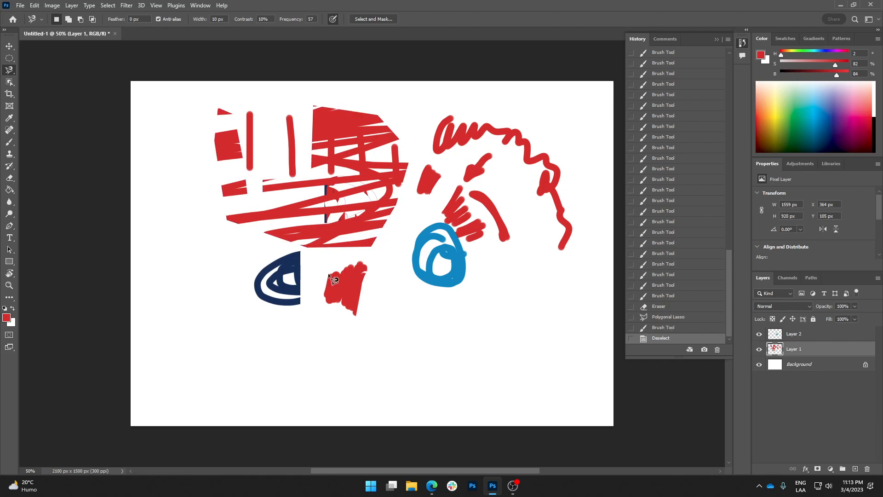
click(355, 326)
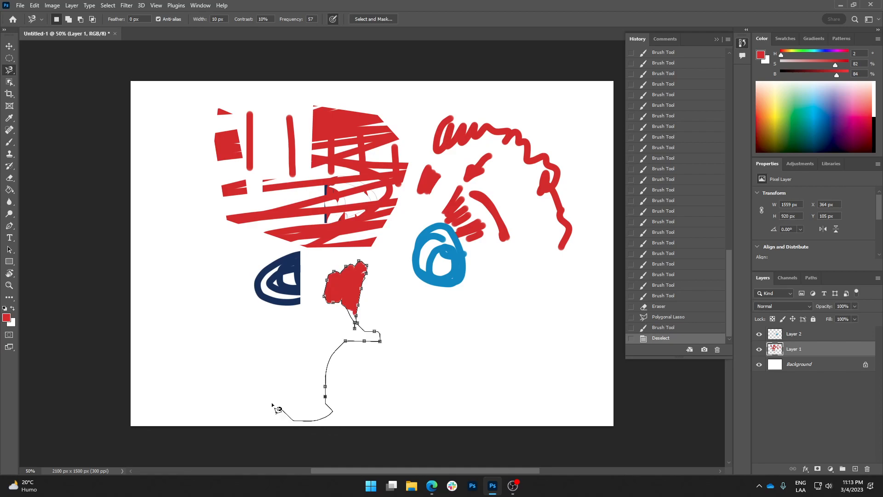
click(342, 331)
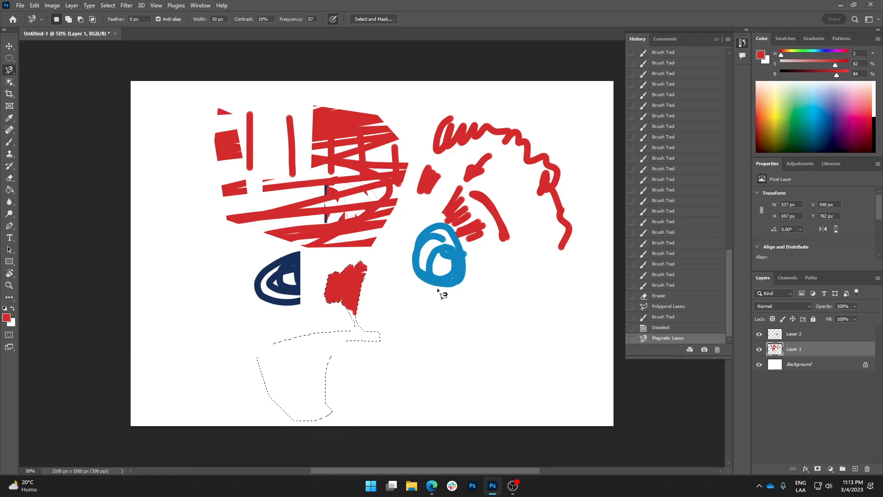
Step: Trace the light blue scribble and then the small red patch beside it with the Magnetic Lasso, and deselect
click(458, 285)
click(459, 288)
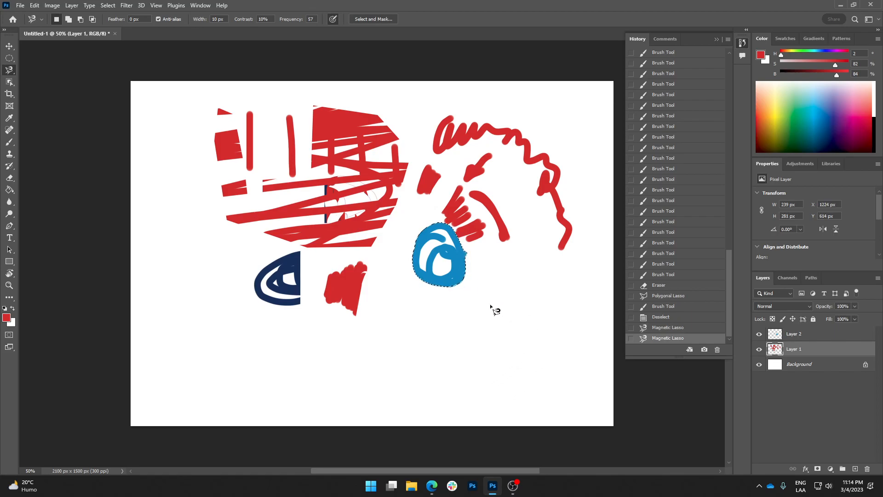
click(474, 240)
double_click(481, 251)
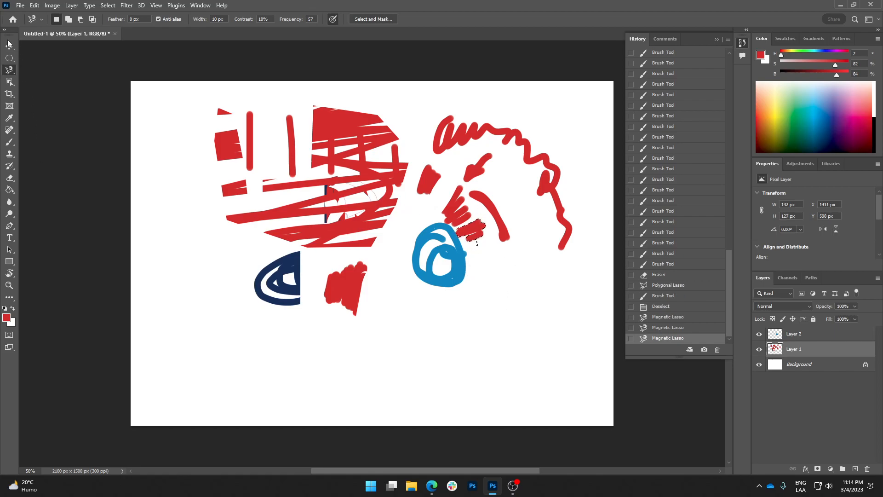
key(ctrl+d)
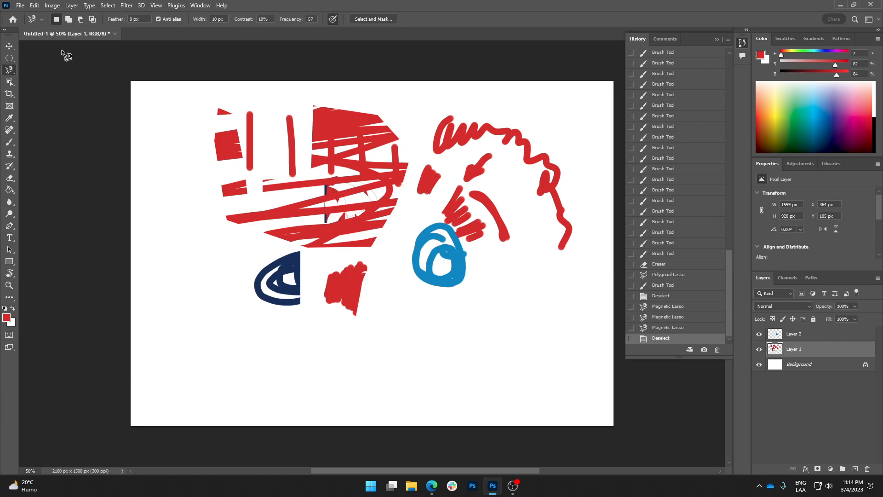
Step: Switch from the Magnetic Lasso back to the standard Lasso Tool
right_click(6, 71)
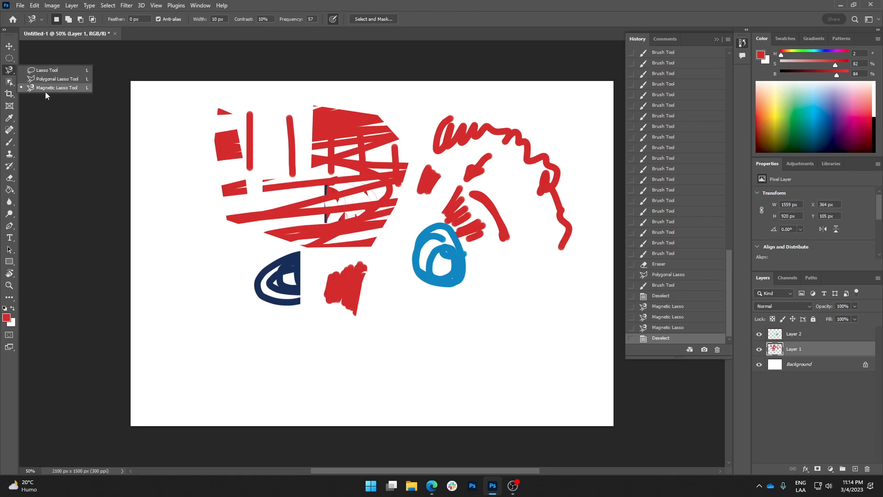
click(54, 73)
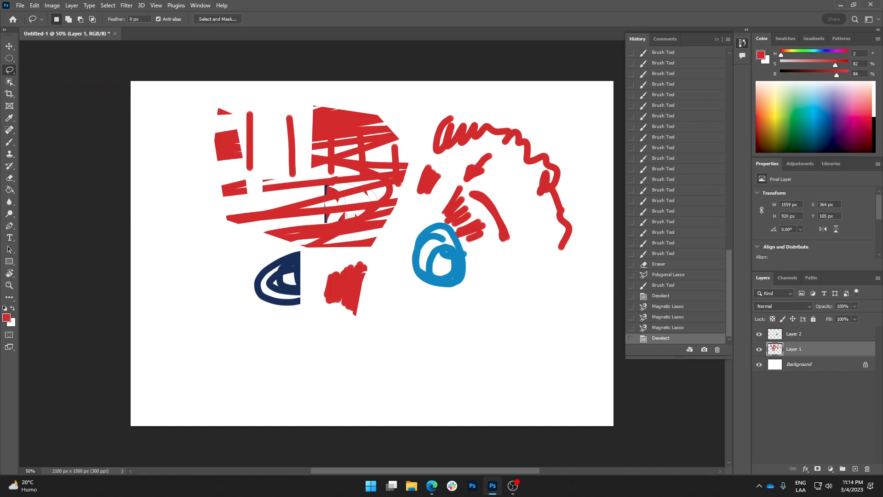
key(alt+Tab)
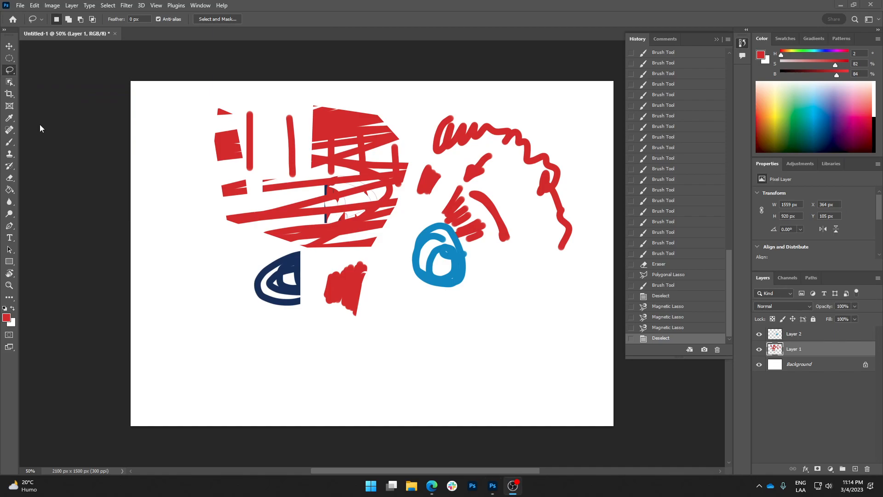
Step: Use Quick Selection to select the red square, the hatched red shapes and the lower red block, then deselect
click(10, 84)
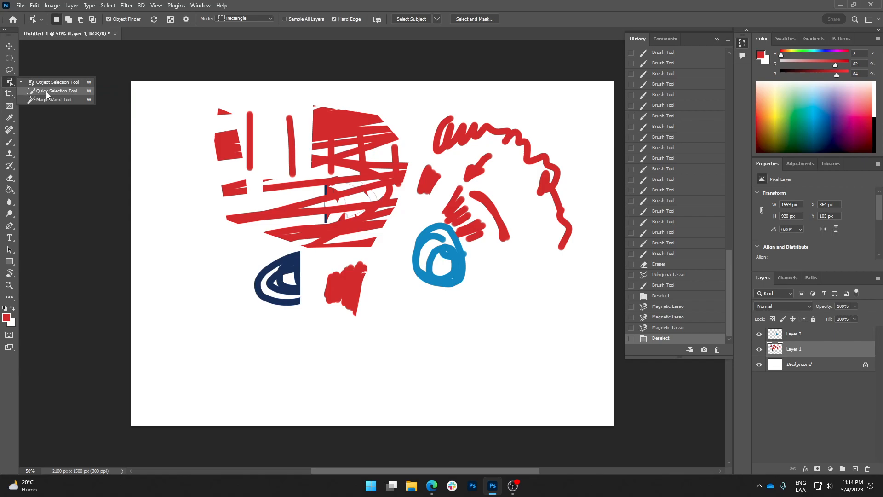
click(46, 91)
click(226, 149)
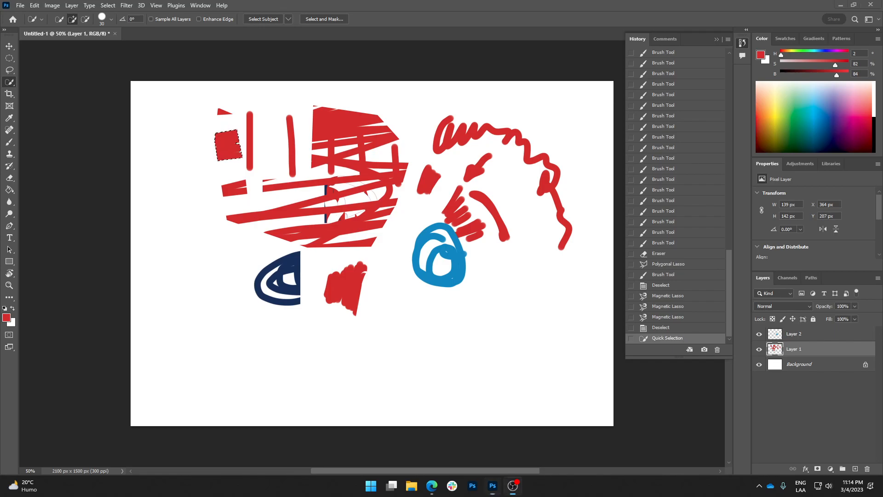
click(344, 148)
mouse_move(323, 120)
mouse_down()
mouse_move(335, 134)
mouse_move(322, 147)
mouse_move(319, 201)
mouse_up()
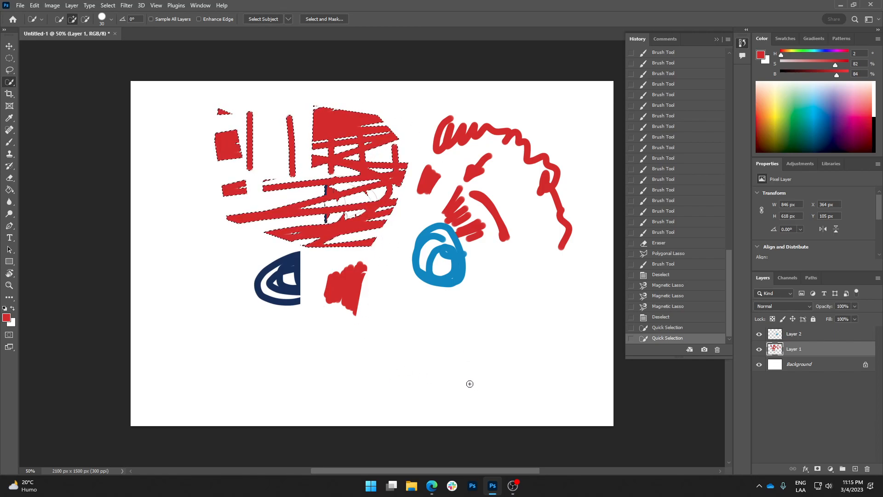
click(341, 291)
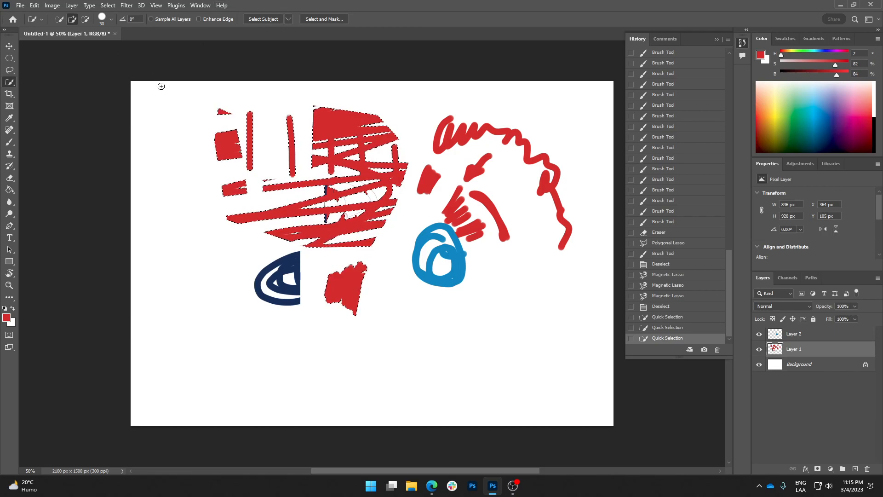
key(ctrl+d)
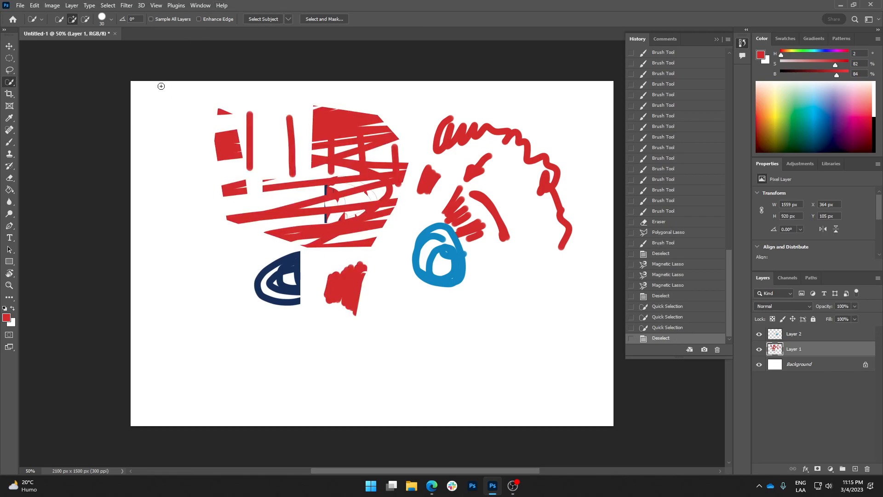
Step: Select the connected hatched red area with the Magic Wand Tool at tolerance 32
right_click(12, 84)
click(54, 99)
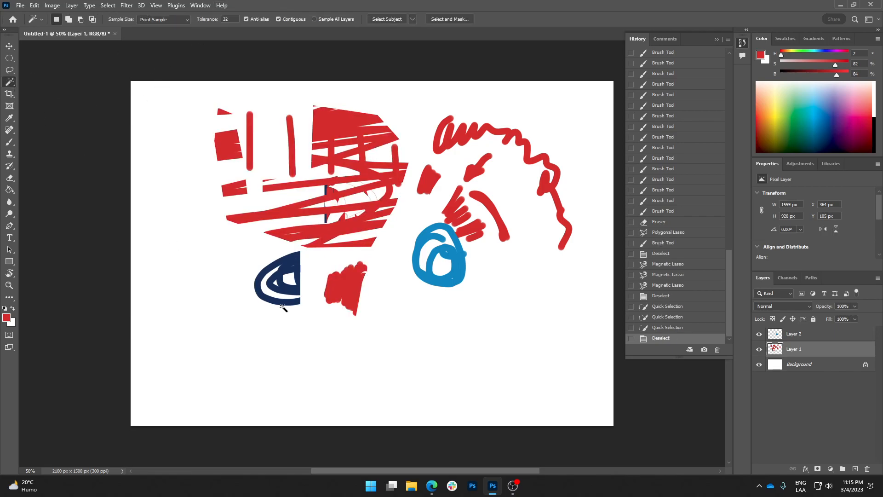
click(340, 121)
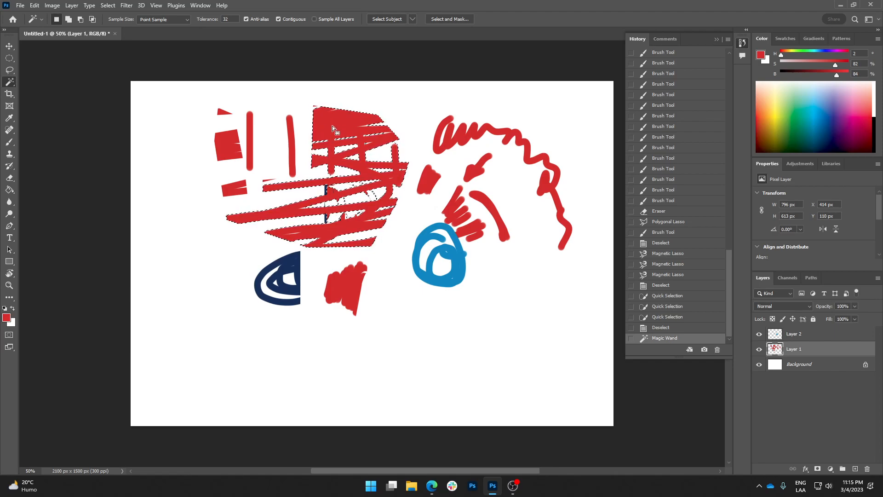
Step: Extend the selection towards the curly red stroke with the Quick Selection Tool, then deselect everything
right_click(8, 85)
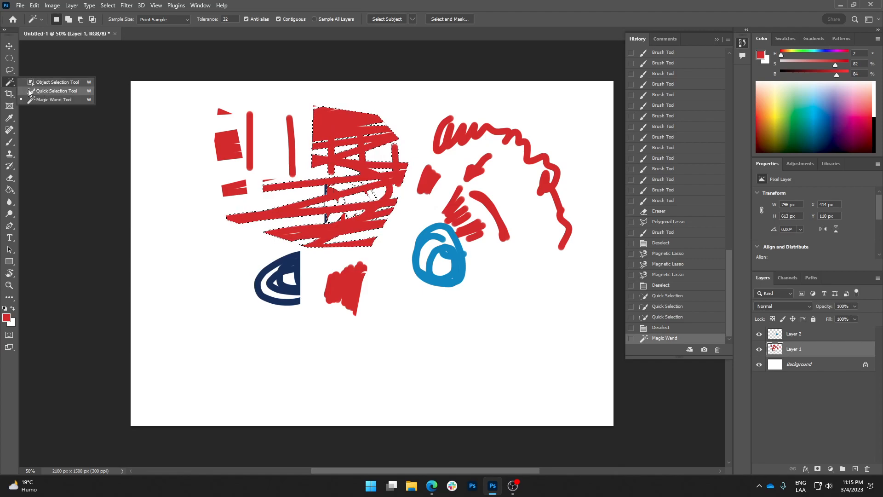
click(37, 91)
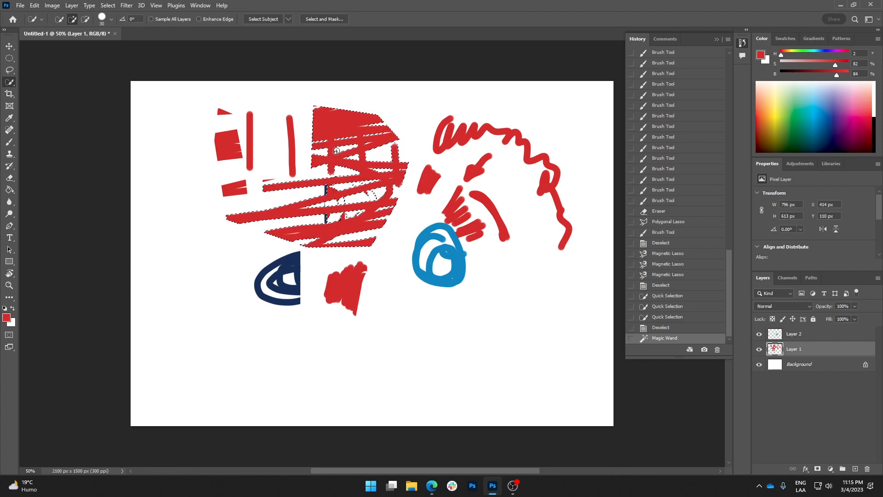
drag(420, 102, 485, 134)
key(ctrl+d)
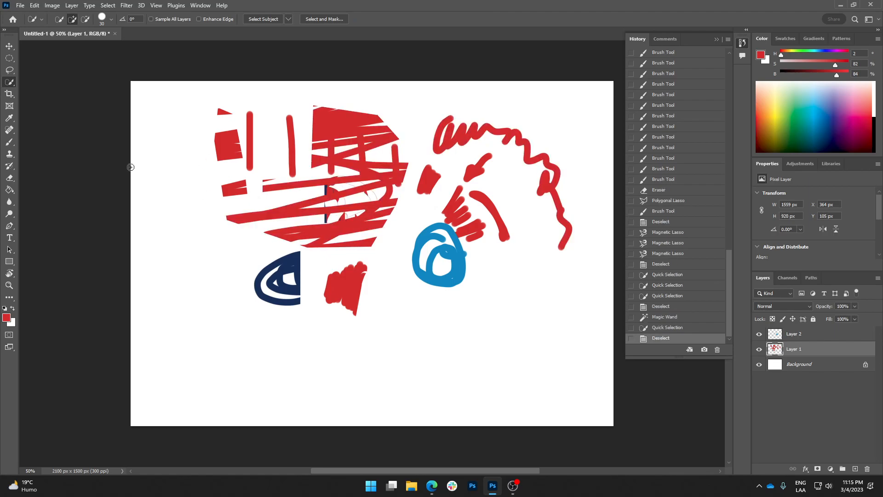
Step: Collapse the History panel and switch to the Move Tool
click(9, 94)
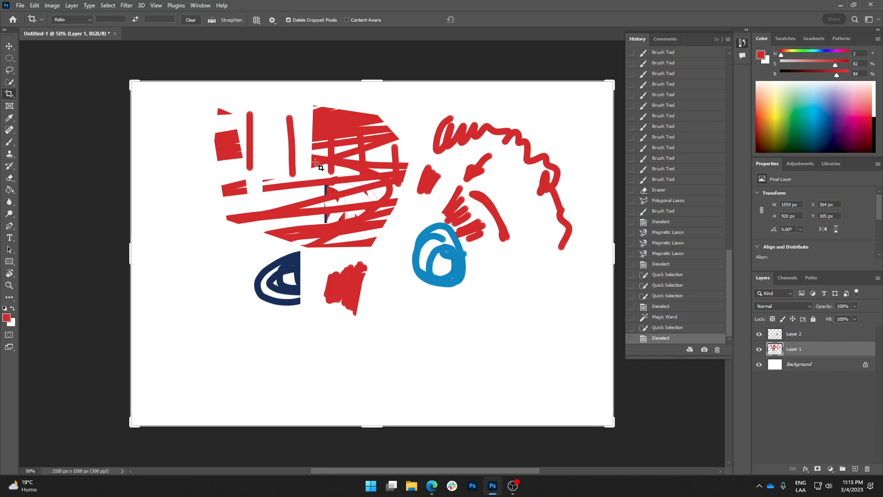
click(718, 40)
click(9, 46)
Step: Try extending the crop frame outward from the canvas's upper-left corner to about 2612 × 1696 px, then cancel the crop
click(9, 96)
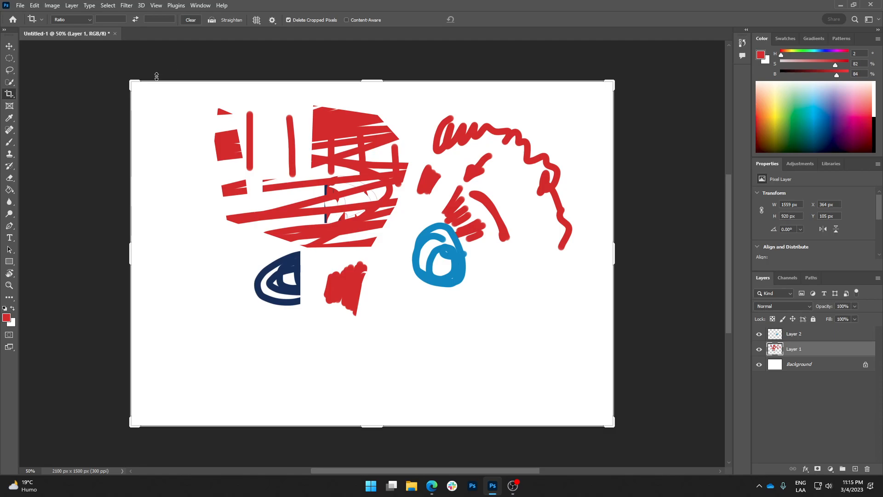
drag(131, 82, 72, 59)
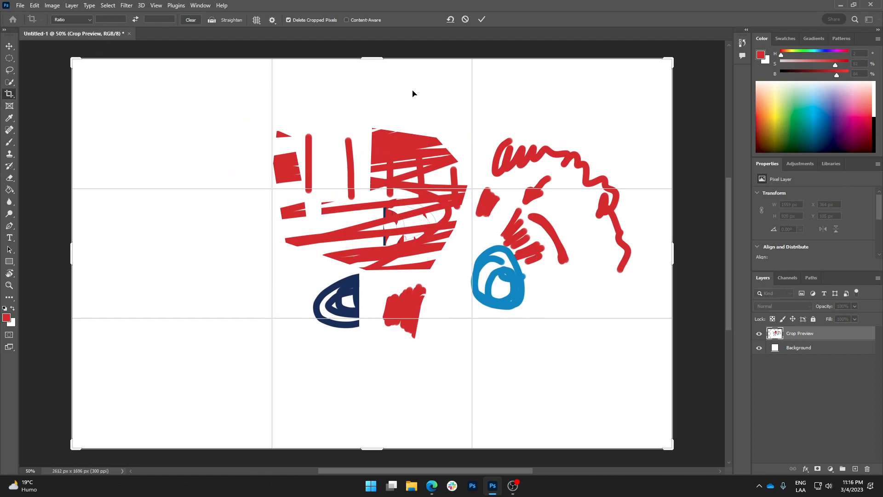
click(464, 20)
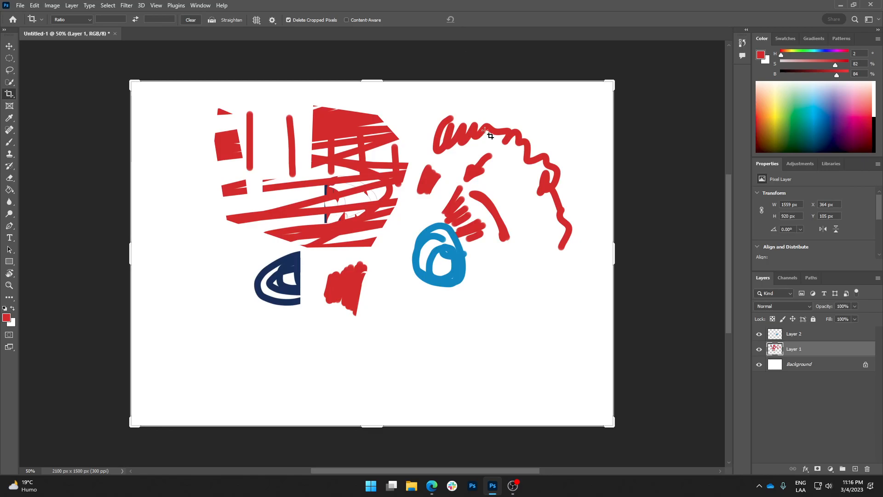
Step: Examine the image's width and height in Image Size with the units set to Pixels, then cancel without resizing
click(53, 5)
click(86, 74)
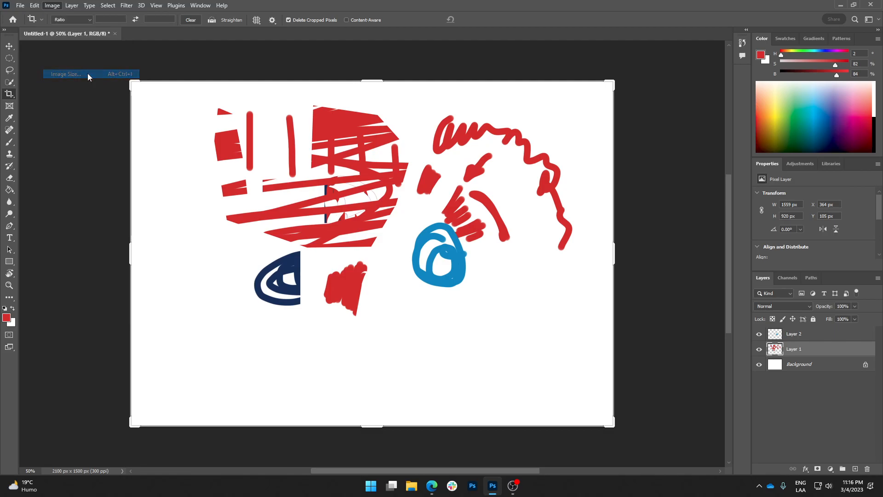
drag(483, 101, 406, 119)
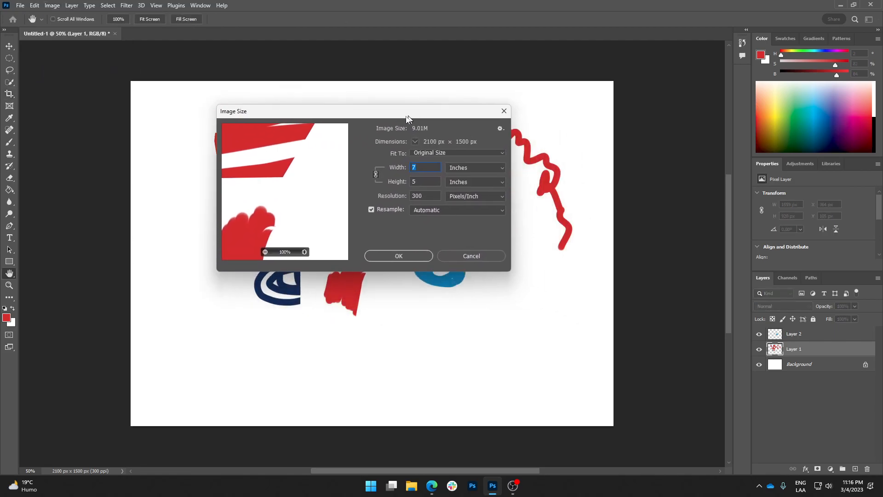
click(490, 170)
click(463, 184)
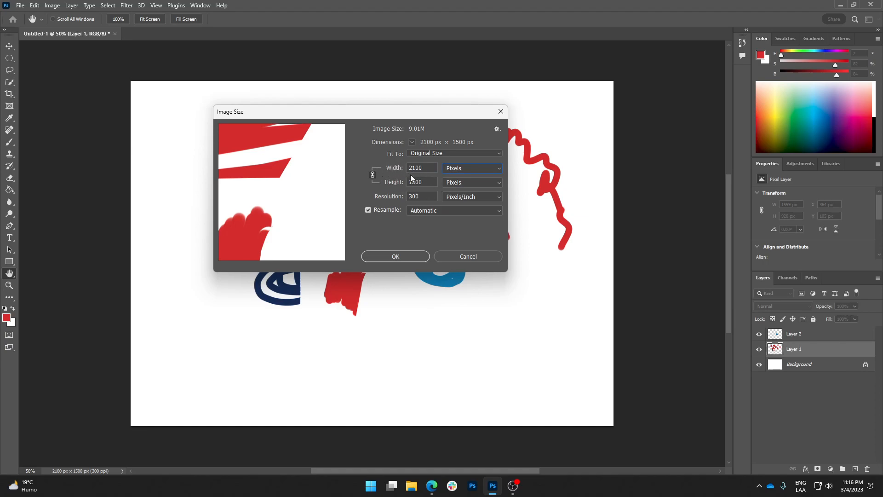
drag(428, 170, 392, 180)
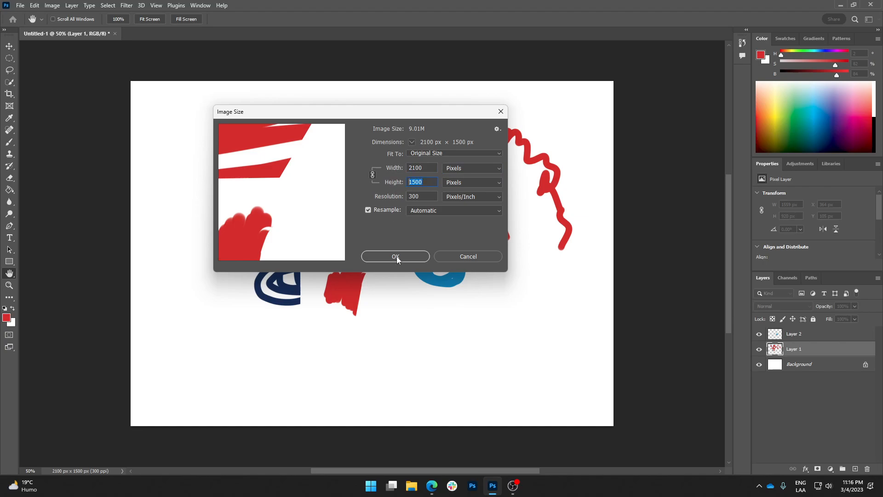
click(468, 257)
Step: Extend the canvas outward from its upper-left corner to about 2728 × 1716 px with the Crop Tool and apply it
key(c)
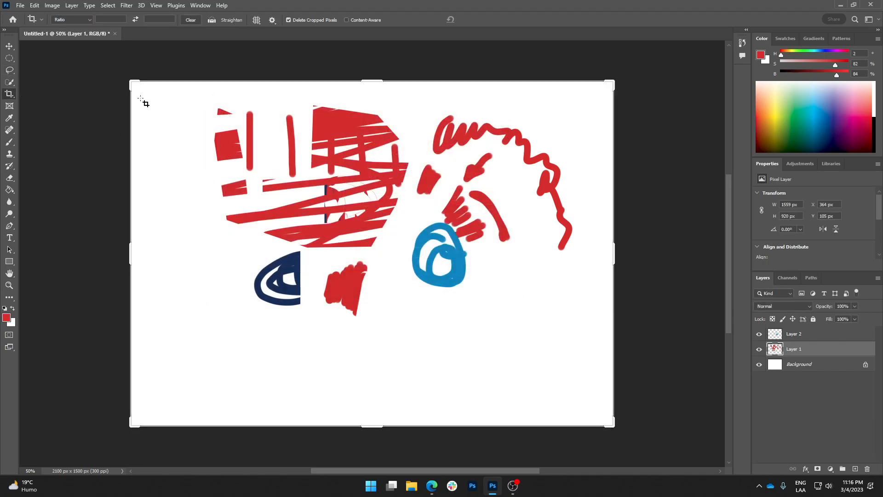
drag(130, 81, 75, 57)
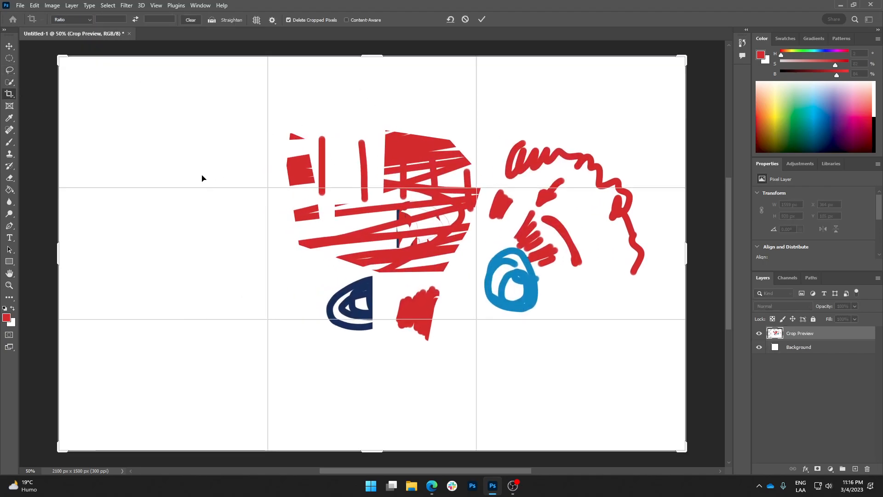
click(482, 19)
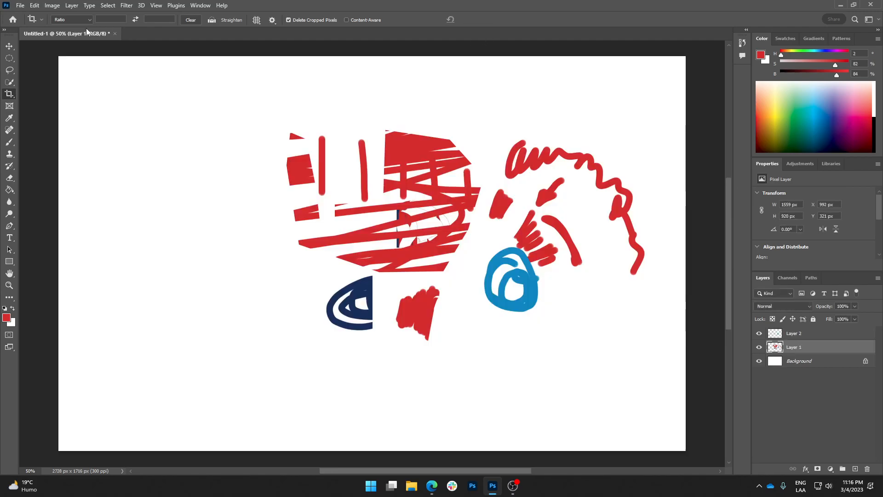
Step: Examine the enlarged canvas's dimensions in Pixels in Image Size, then close it without changes
click(55, 6)
click(66, 74)
click(464, 168)
click(451, 182)
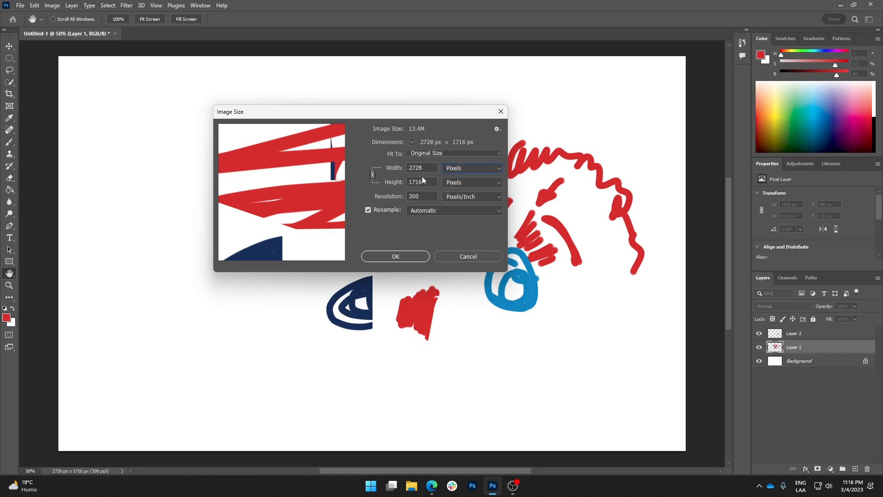
drag(436, 171, 409, 169)
key(Tab)
key(shift+Tab)
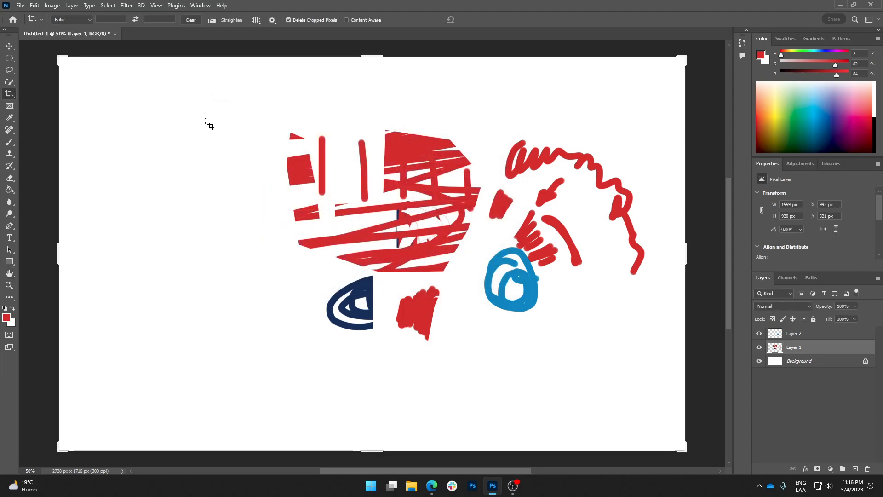
Step: Try adjusting the crop frame from the canvas's upper-left corner three times, first inward to about 2244 × 1520 px, cancelling each crop
click(207, 124)
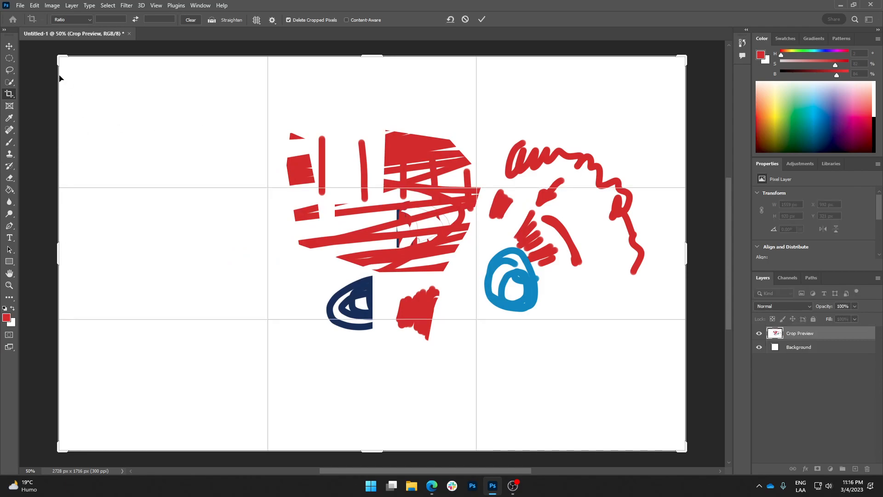
drag(59, 58, 115, 79)
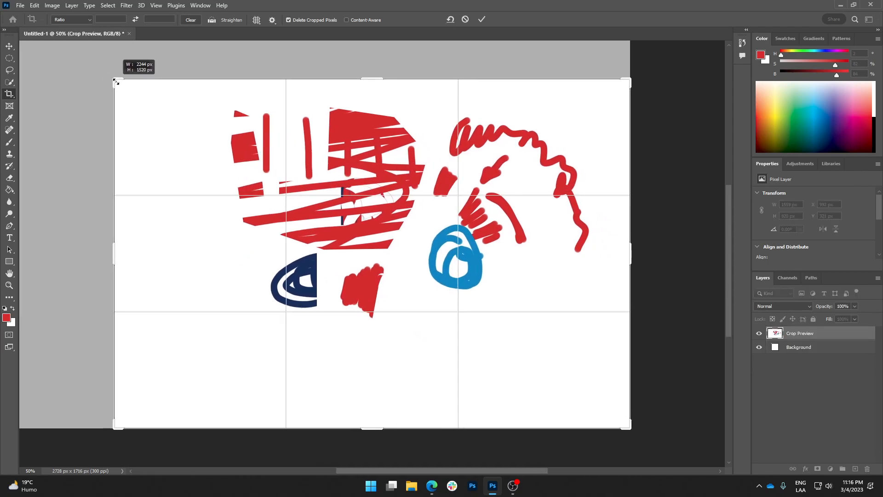
click(464, 20)
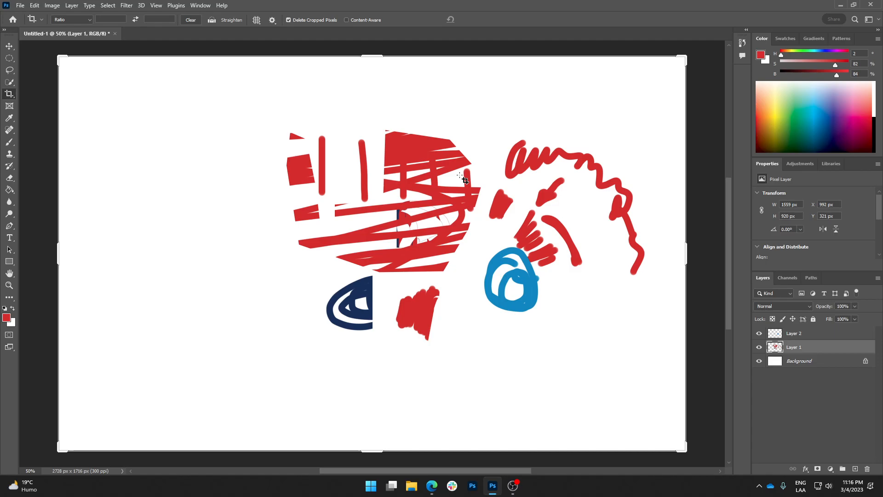
click(213, 138)
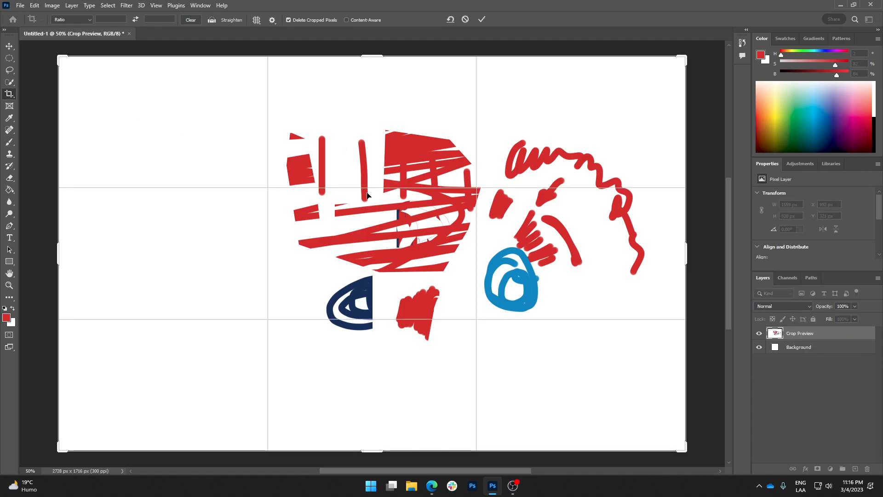
drag(55, 59, 62, 36)
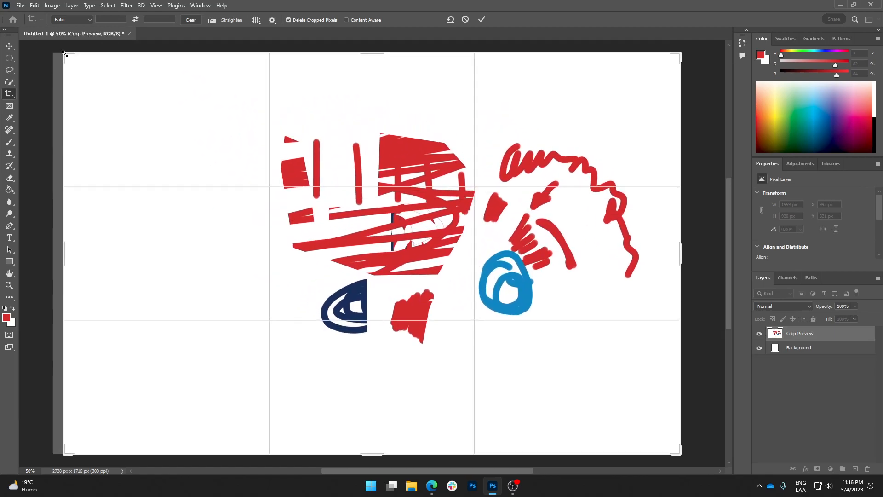
click(465, 20)
click(330, 184)
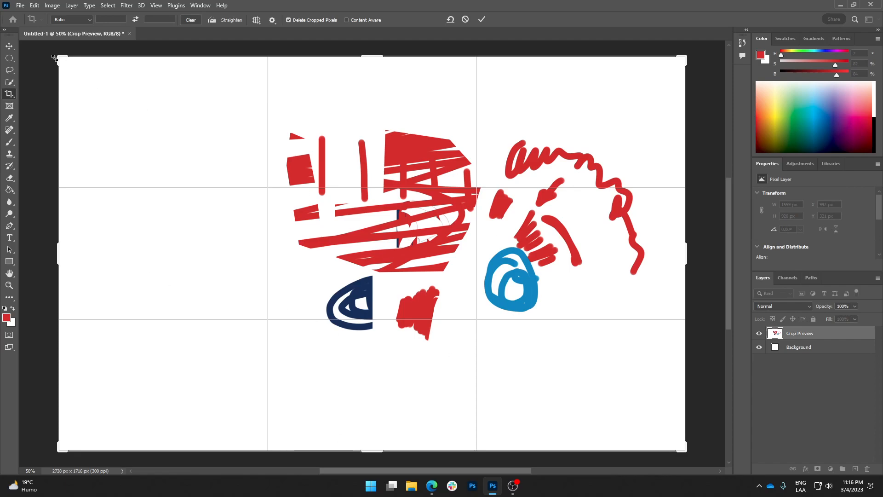
drag(54, 59, 94, 75)
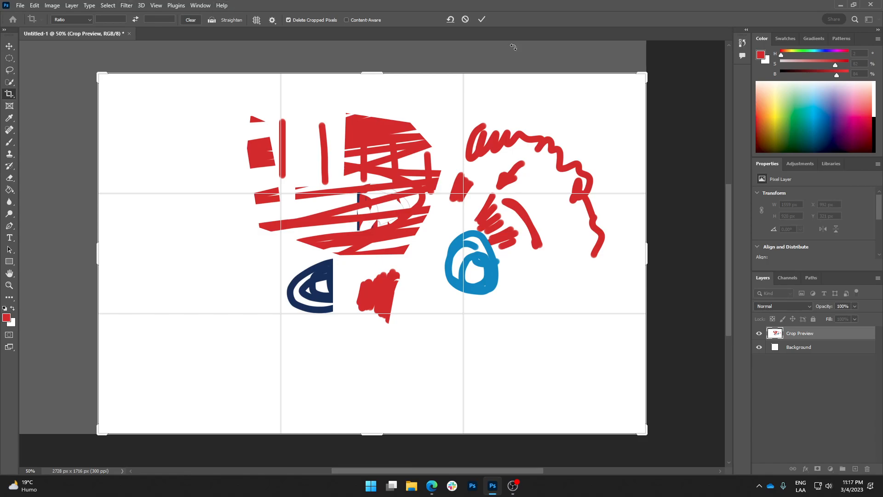
click(467, 20)
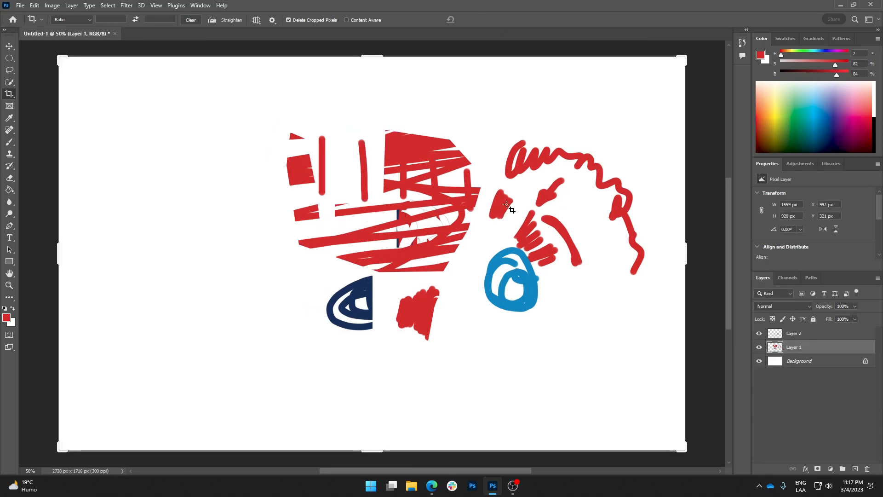
Step: Paint a red stick figure on Layer 1 in the blank area left of the drawings and frame it with a rectangle
key(b)
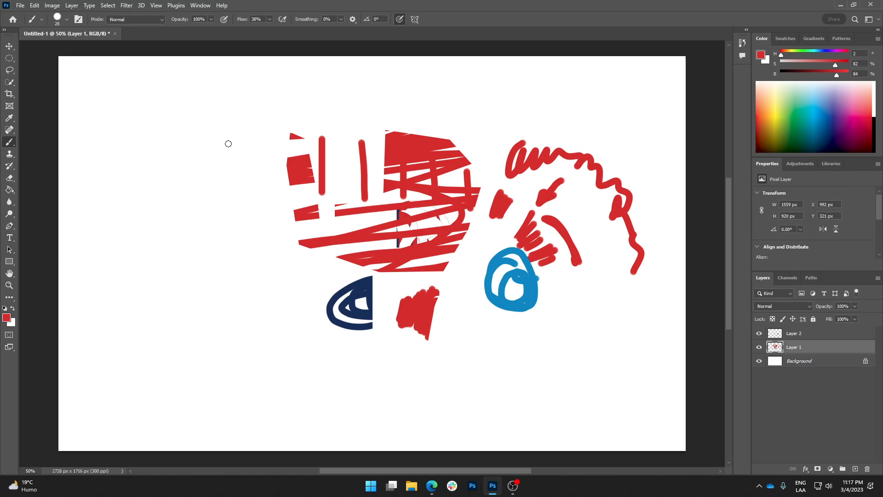
mouse_move(169, 186)
mouse_down()
mouse_move(168, 224)
mouse_move(154, 222)
mouse_move(181, 221)
mouse_move(157, 256)
mouse_move(175, 258)
mouse_up()
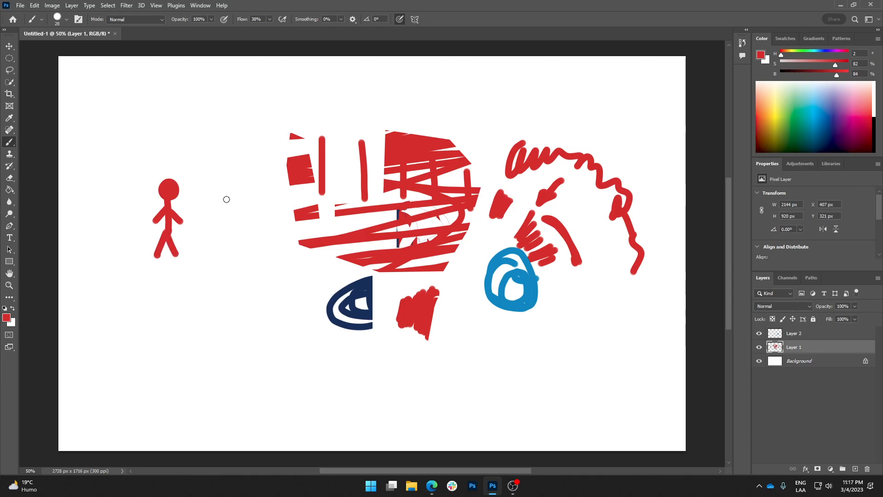
drag(141, 164, 145, 265)
mouse_move(136, 161)
mouse_down()
mouse_move(160, 162)
mouse_move(200, 229)
mouse_move(199, 267)
mouse_up()
drag(145, 269, 202, 265)
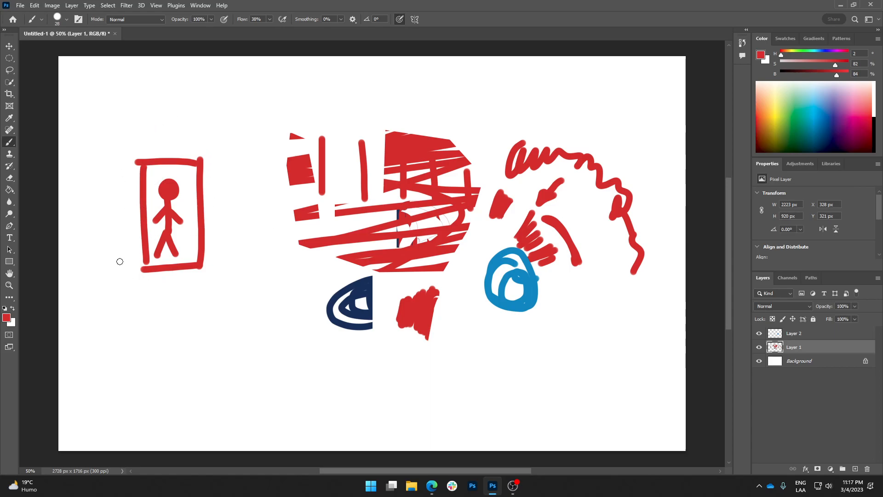
Step: Paint a small fan-shaped red scribble just below and to the left of the framed stick figure
mouse_move(108, 282)
mouse_down()
mouse_move(99, 292)
mouse_move(107, 294)
mouse_up()
mouse_move(119, 258)
mouse_down()
mouse_move(112, 289)
mouse_move(130, 270)
mouse_up()
drag(114, 291, 138, 279)
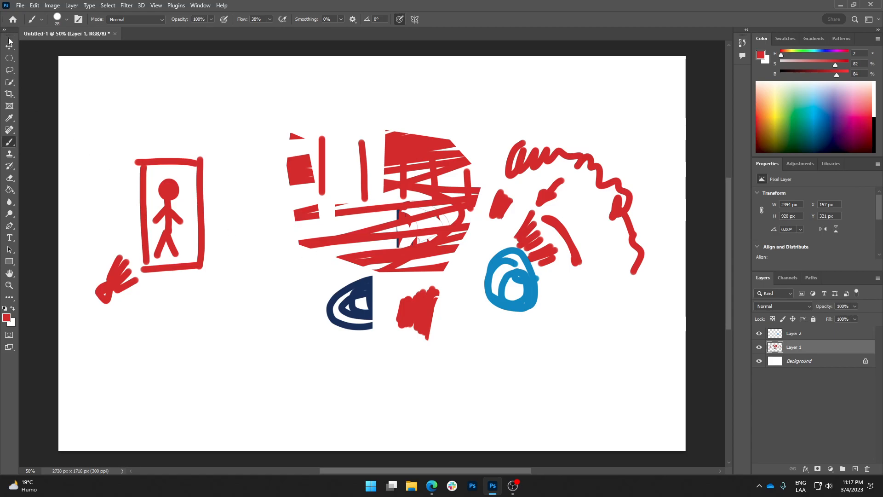
Step: Crop the canvas inward from its upper-left corner to about 1932 × 1448 px with Delete Cropped Pixels on, cutting off the stick figure
click(10, 94)
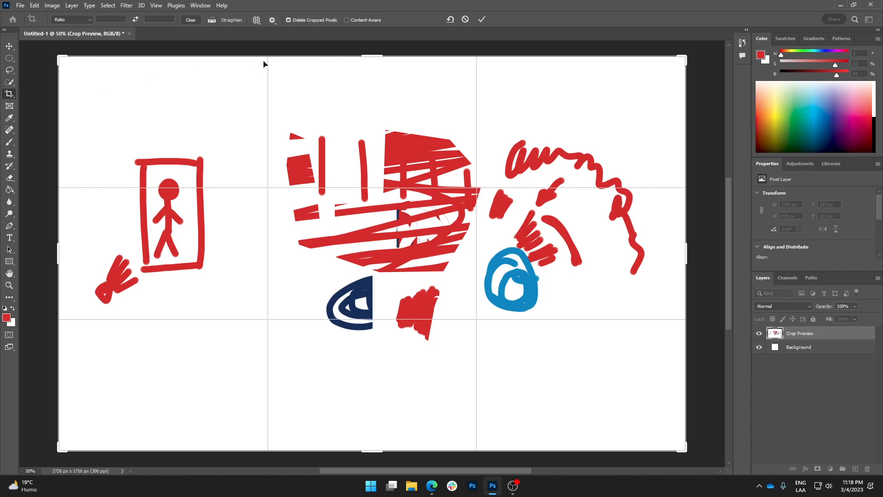
drag(58, 56, 150, 87)
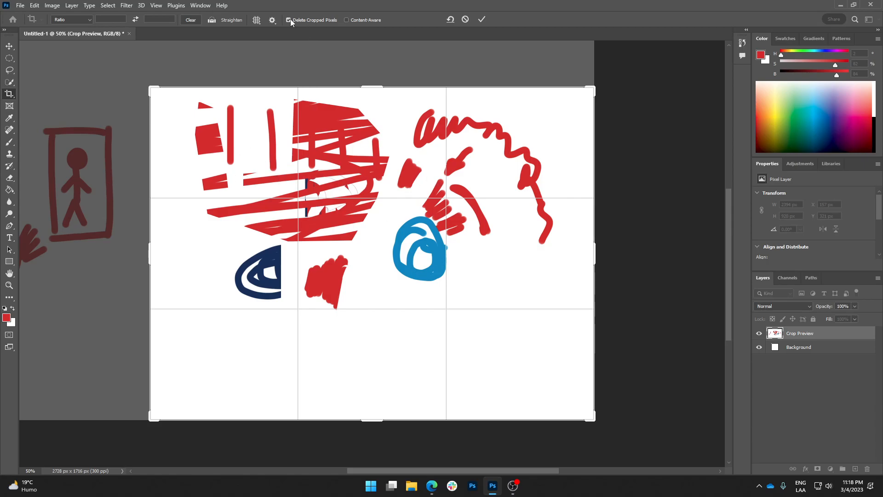
click(482, 19)
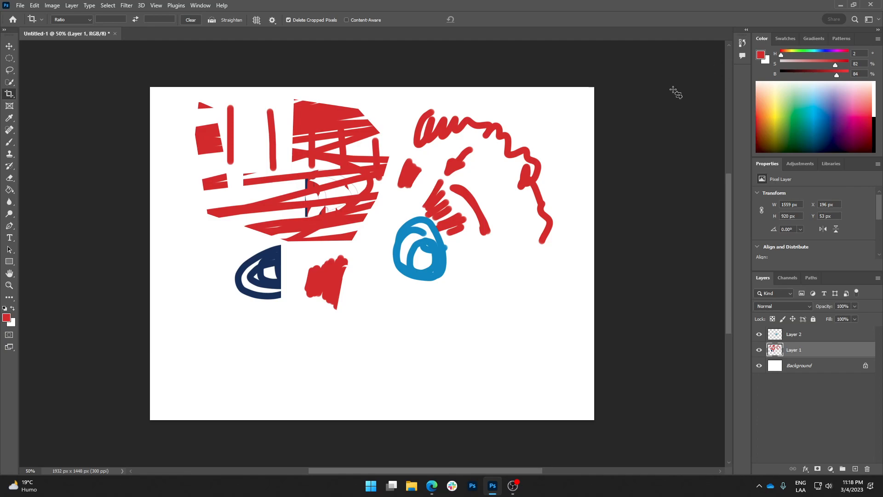
Step: Try extending the crop frame back out to about 2732 × 1732 px, cancel it, and undo the previous crop
click(453, 223)
drag(147, 90, 69, 55)
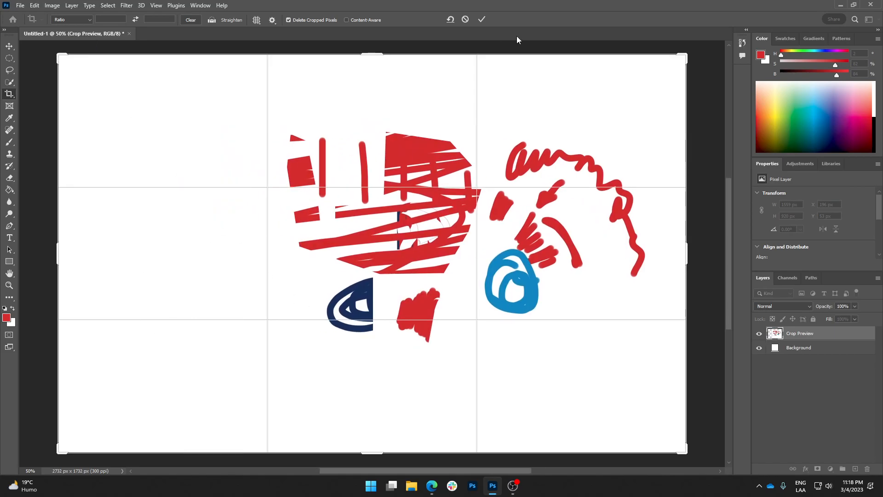
click(465, 20)
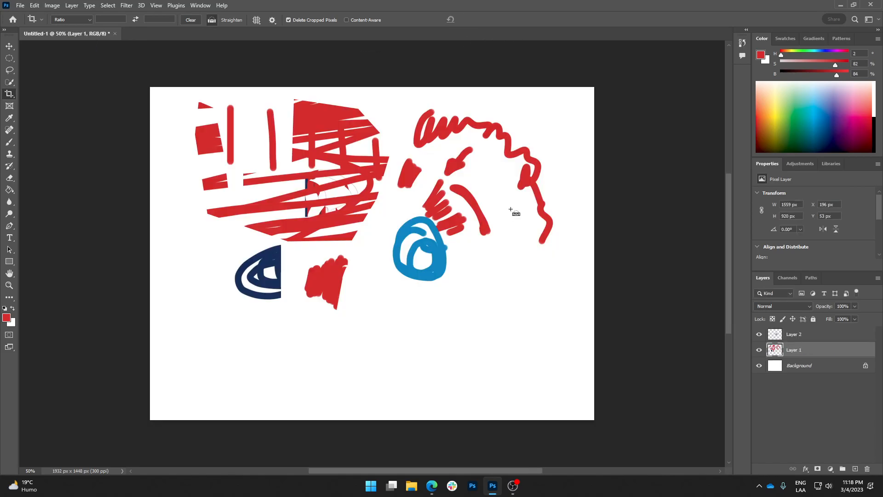
key(ctrl+z)
Step: Crop the stick figure out of the canvas to about 1824 × 1572 px with Delete Cropped Pixels turned off
drag(507, 334, 420, 294)
click(393, 248)
drag(62, 48, 168, 62)
click(289, 20)
click(481, 20)
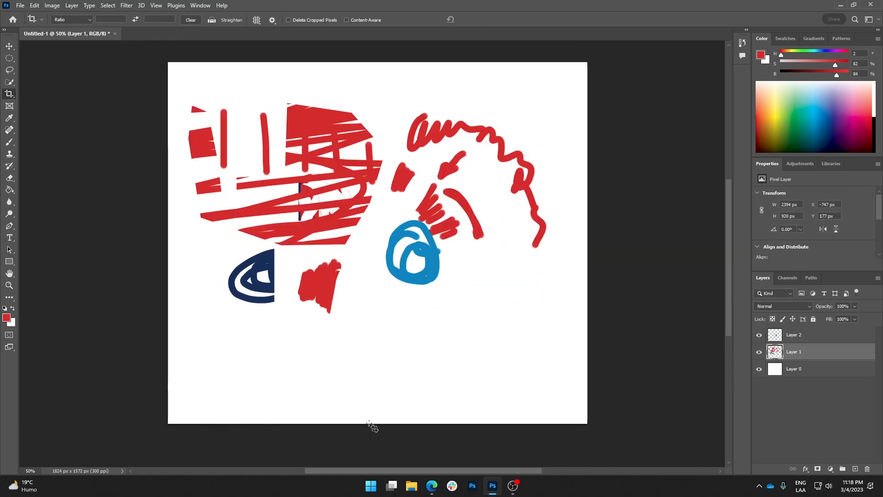
Step: Extend the crop outward from the upper-left corner to about 2576 × 1612 px to bring the stick figure back onto the canvas
click(322, 168)
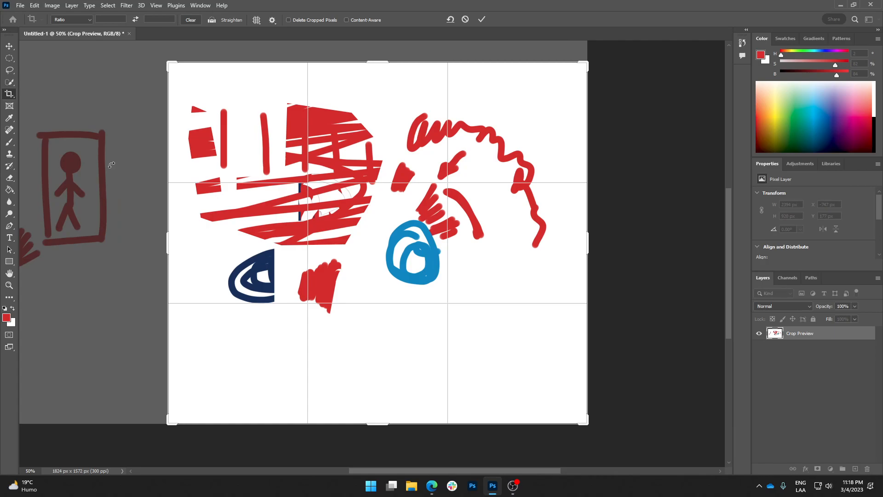
drag(110, 163, 252, 184)
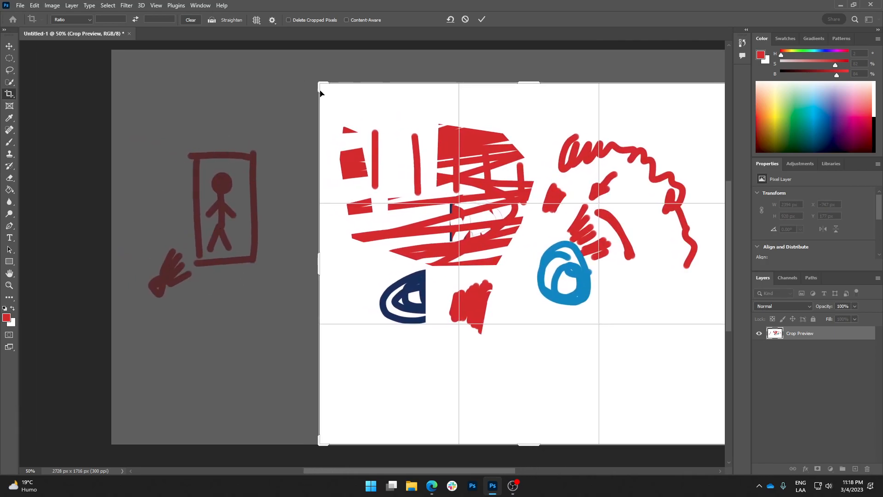
drag(322, 86, 235, 80)
click(482, 20)
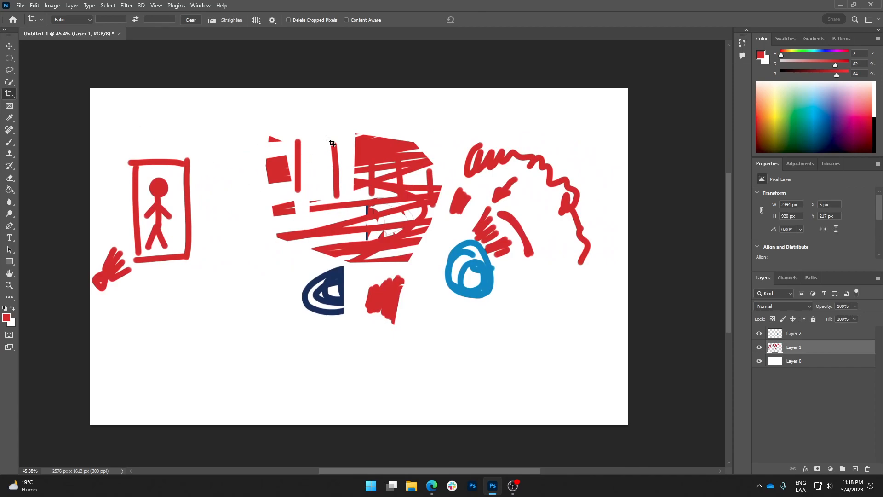
Step: Show the crop frame twice to examine the retained area outside the canvas, leaving the crop unchanged
drag(316, 231, 382, 227)
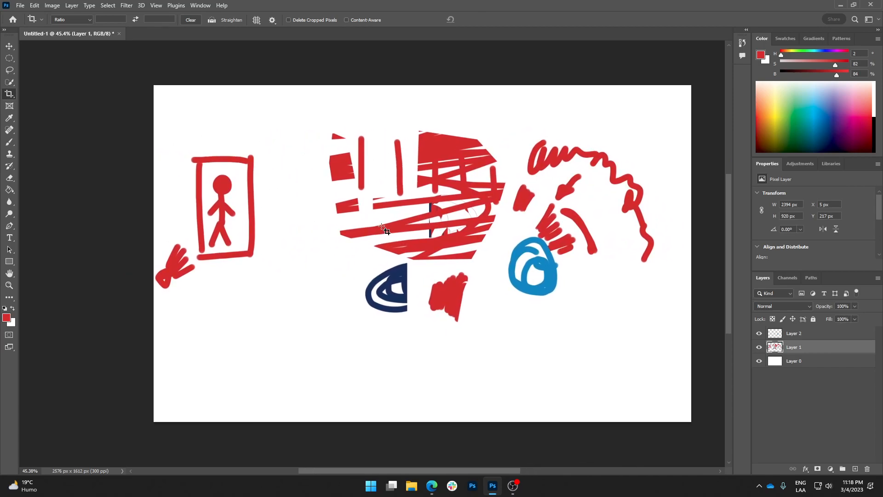
click(315, 167)
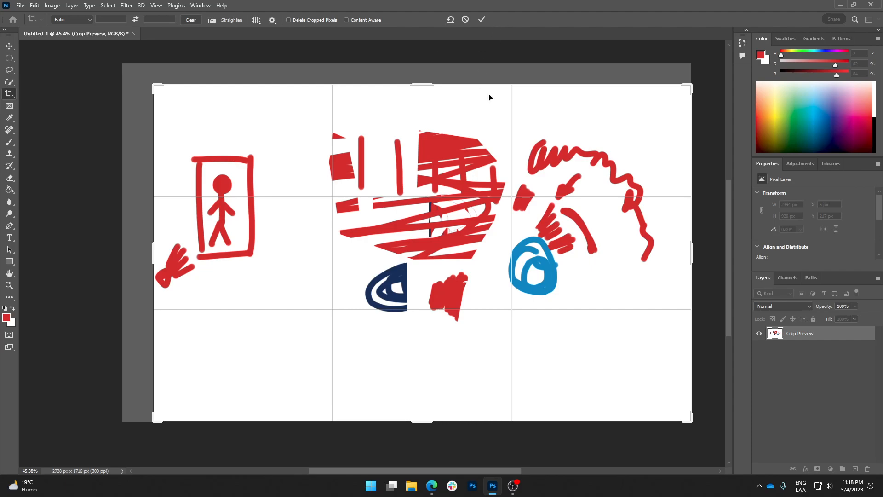
click(465, 20)
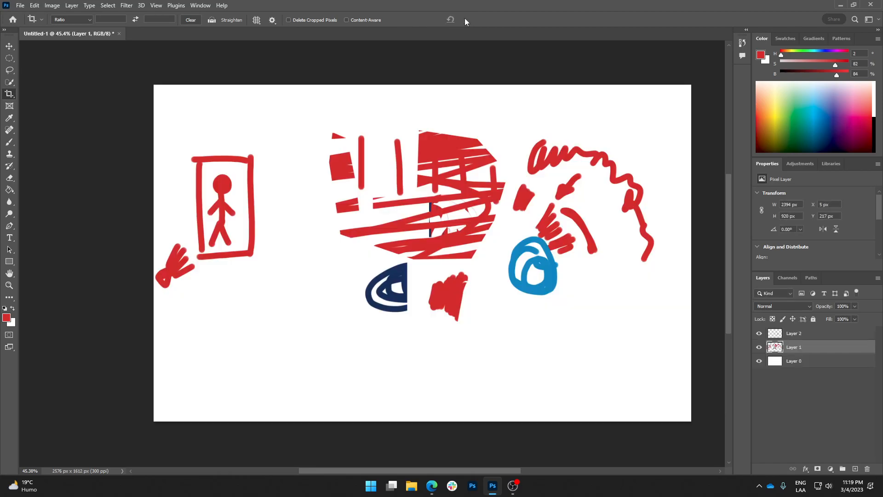
click(318, 167)
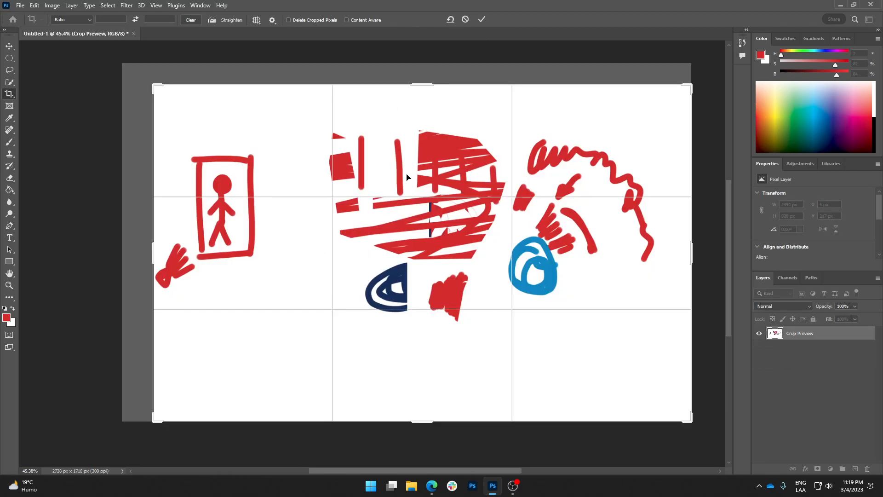
key(Return)
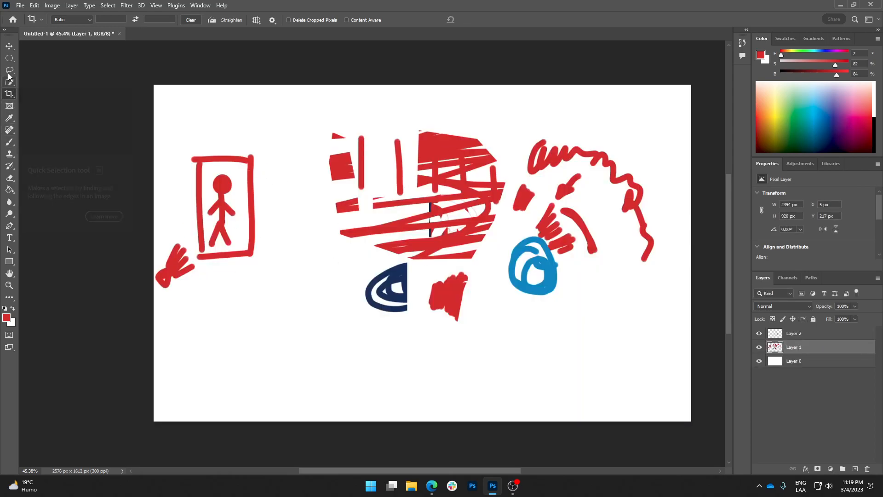
Step: Sample the white canvas with the Eyedropper, then reset the foreground and background colors to black and white
click(9, 120)
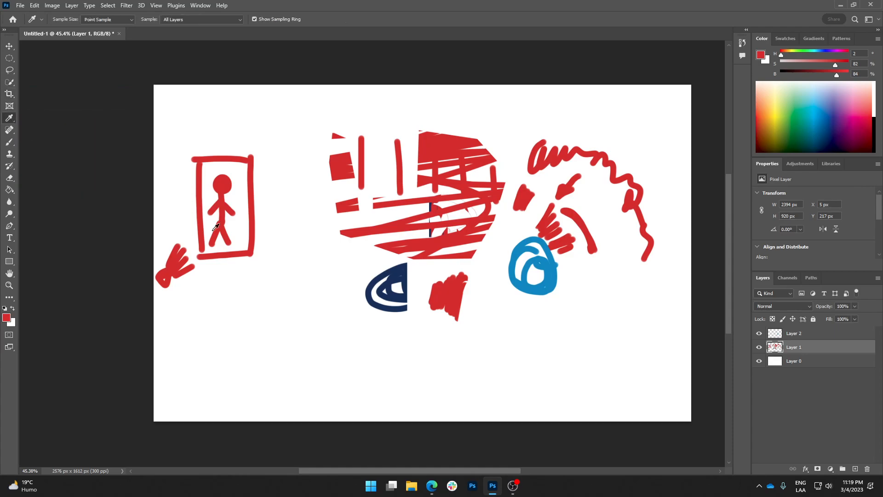
click(275, 189)
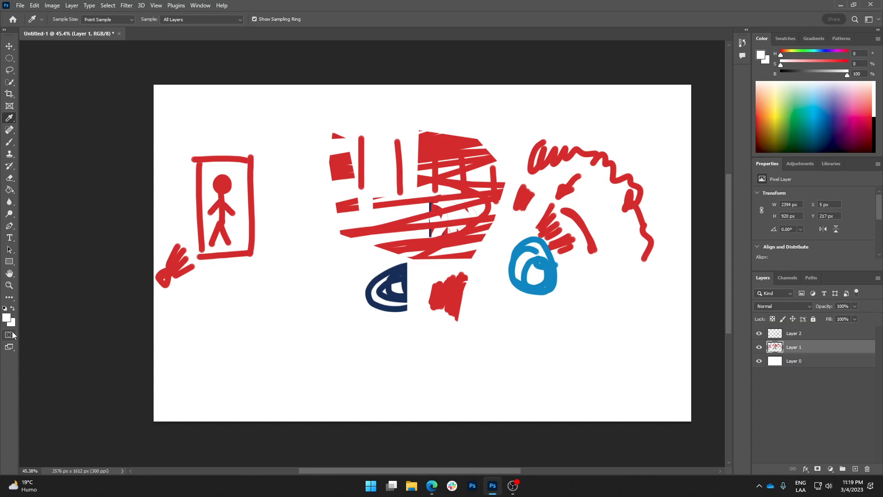
click(5, 309)
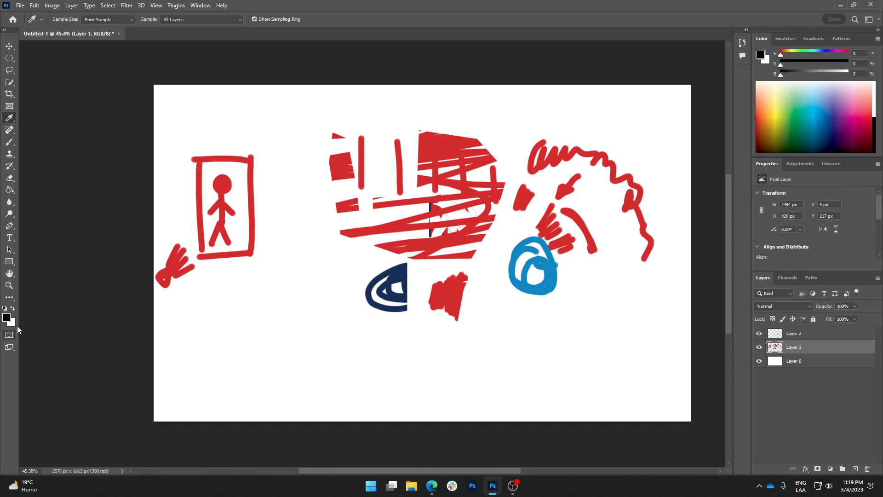
Step: Brush a black blob with a loop below the framed stick figure, then bright red strokes over the frame's upper-right corner
click(13, 146)
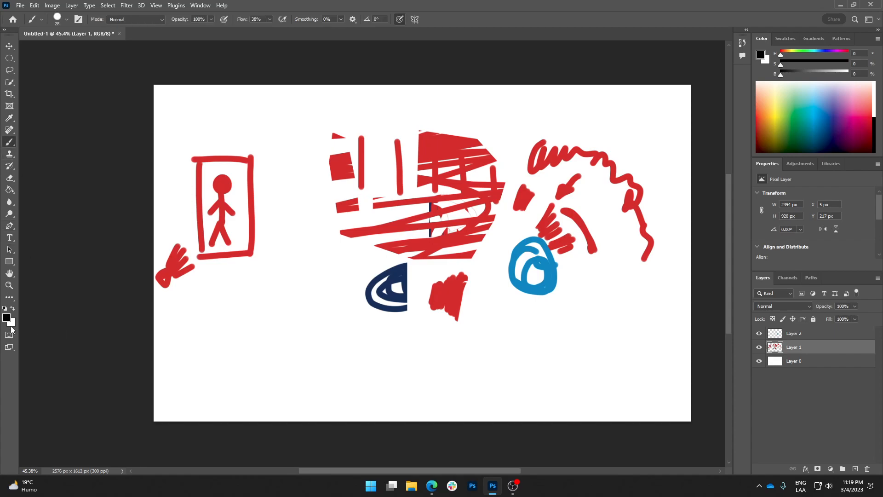
mouse_move(276, 314)
mouse_down()
mouse_move(302, 347)
mouse_move(262, 322)
mouse_move(276, 338)
mouse_move(285, 335)
mouse_move(262, 307)
mouse_move(250, 324)
mouse_up()
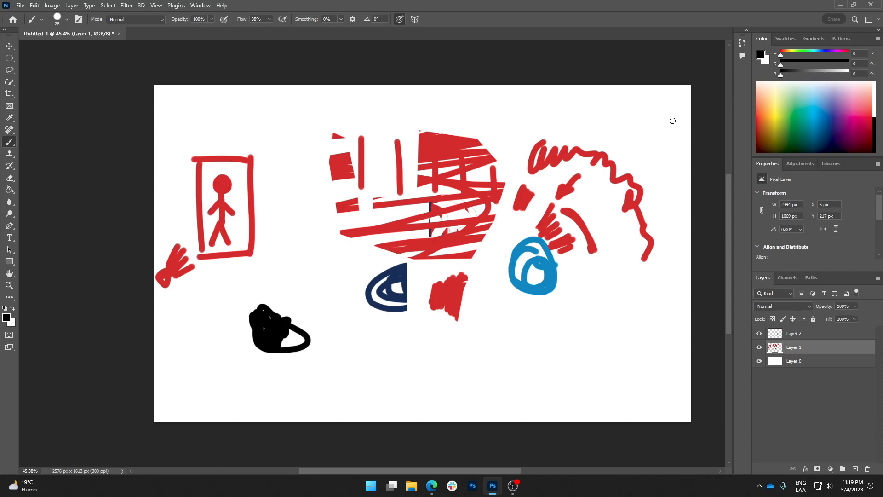
click(759, 119)
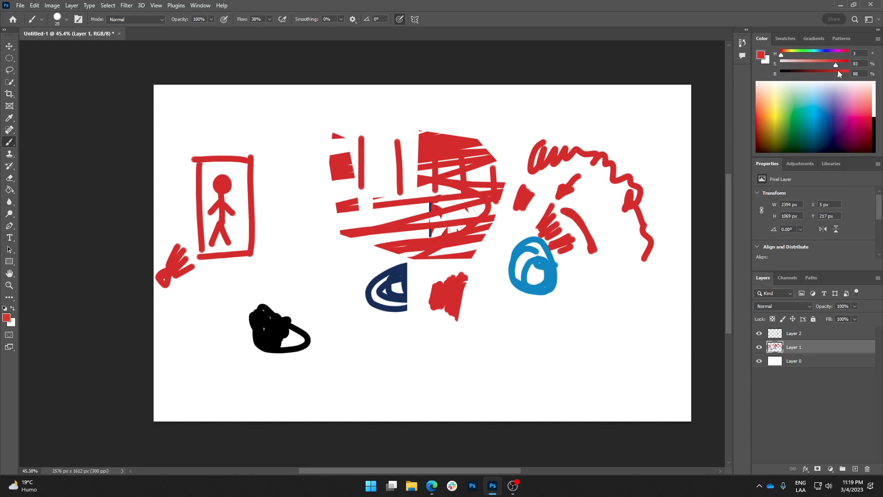
mouse_move(231, 137)
mouse_down()
mouse_move(233, 171)
mouse_move(243, 170)
mouse_move(238, 154)
mouse_move(247, 169)
mouse_move(234, 167)
mouse_move(327, 156)
mouse_up()
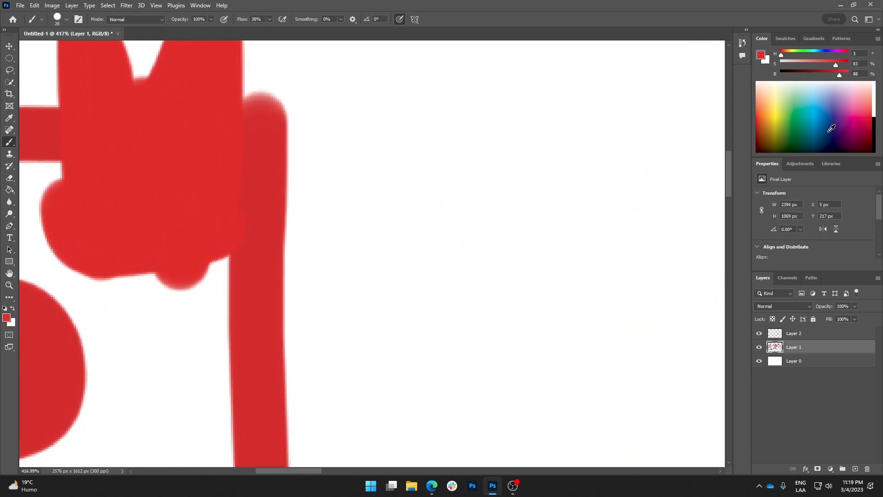
Step: Lower the red's saturation to 52% and brush a lighter patch over the frame's upper-right corner
drag(835, 64, 816, 65)
click(169, 99)
mouse_move(169, 99)
mouse_down()
mouse_move(199, 92)
mouse_move(210, 143)
mouse_move(236, 198)
mouse_up()
mouse_move(372, 184)
mouse_down()
mouse_move(304, 211)
mouse_move(306, 225)
mouse_move(225, 113)
mouse_up()
alt+click(236, 118)
alt+click(236, 118)
mouse_move(383, 127)
mouse_down()
mouse_move(281, 235)
mouse_move(313, 190)
mouse_up()
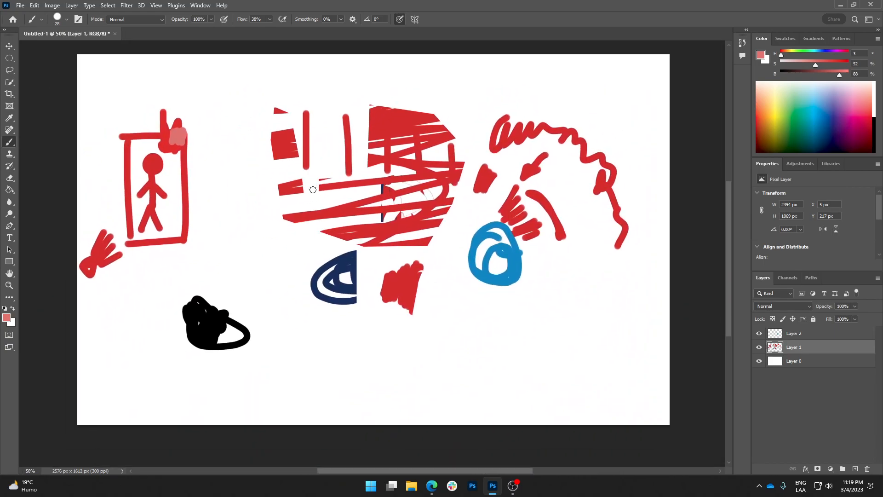
Step: Sample the light red patch, the light blue circle and the white canvas with the Eyedropper, comparing colors in the sampling ring
click(9, 118)
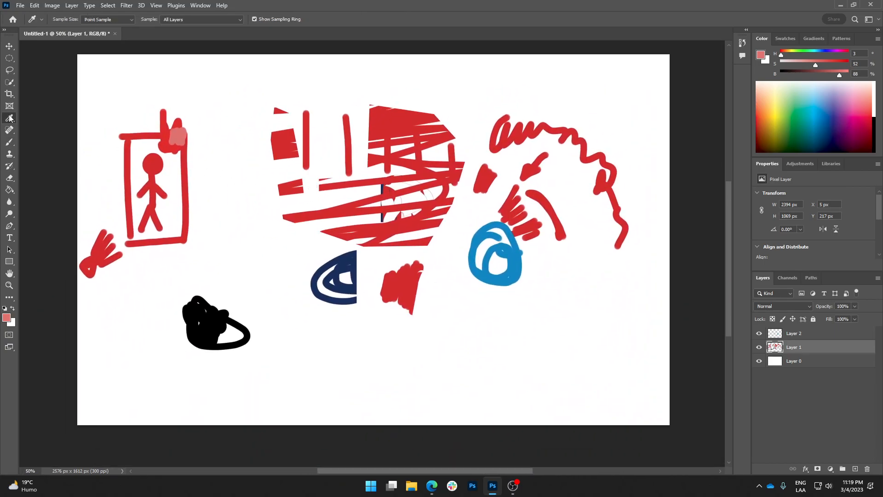
click(184, 131)
click(502, 276)
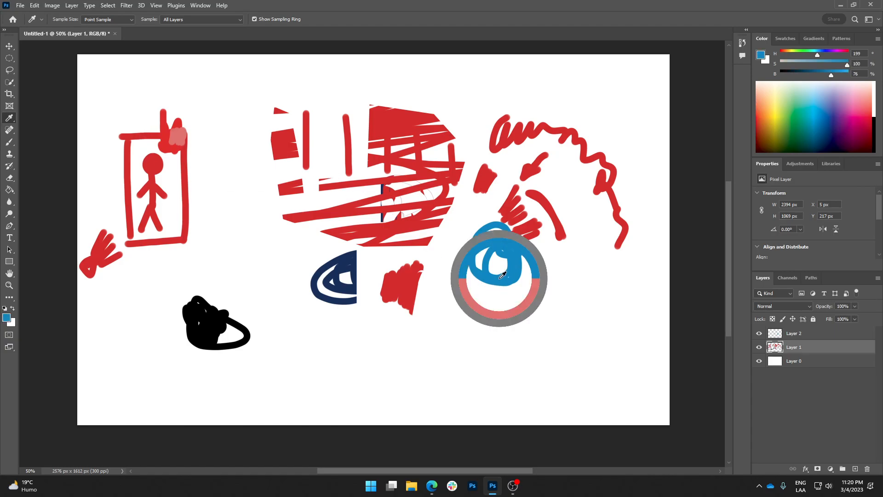
drag(502, 275, 489, 273)
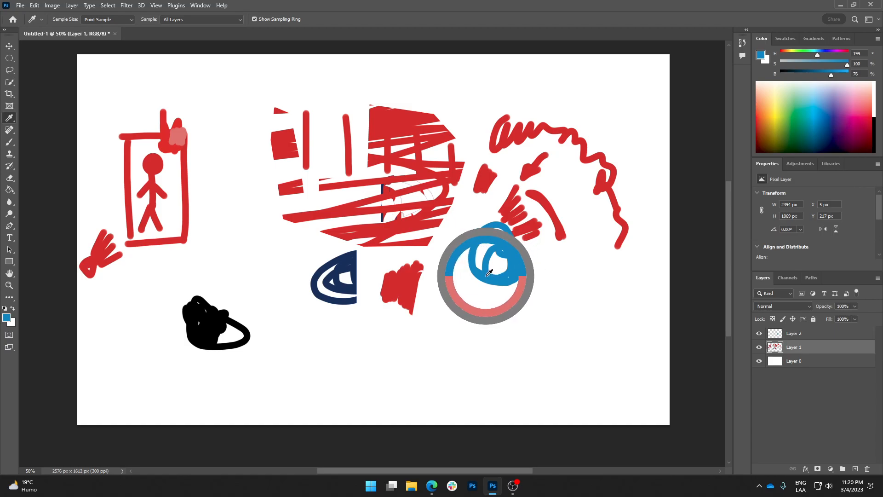
mouse_move(489, 272)
mouse_down()
mouse_move(466, 264)
mouse_move(416, 276)
mouse_move(345, 276)
mouse_move(225, 315)
mouse_move(124, 316)
mouse_move(65, 305)
mouse_move(51, 202)
mouse_move(39, 302)
mouse_move(18, 238)
mouse_move(198, 233)
mouse_move(278, 142)
mouse_move(277, 9)
mouse_move(503, 167)
mouse_move(749, 261)
mouse_move(615, 276)
mouse_move(430, 252)
mouse_move(545, 211)
mouse_move(518, 233)
mouse_move(517, 199)
mouse_move(531, 213)
mouse_move(536, 171)
mouse_move(528, 195)
mouse_move(556, 153)
mouse_move(681, 153)
mouse_move(637, 152)
mouse_move(525, 118)
mouse_move(574, 132)
mouse_move(449, 183)
mouse_move(469, 152)
mouse_move(471, 301)
mouse_move(460, 300)
mouse_up()
drag(248, 391, 348, 281)
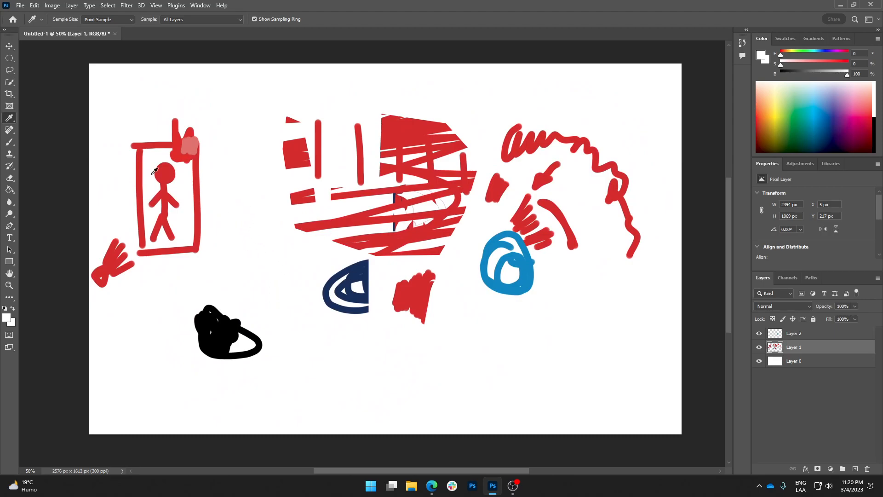
Step: Sample colors from the drawing while using the Brush, and paint a small dark blue spot beside the stick figure's frame
click(8, 145)
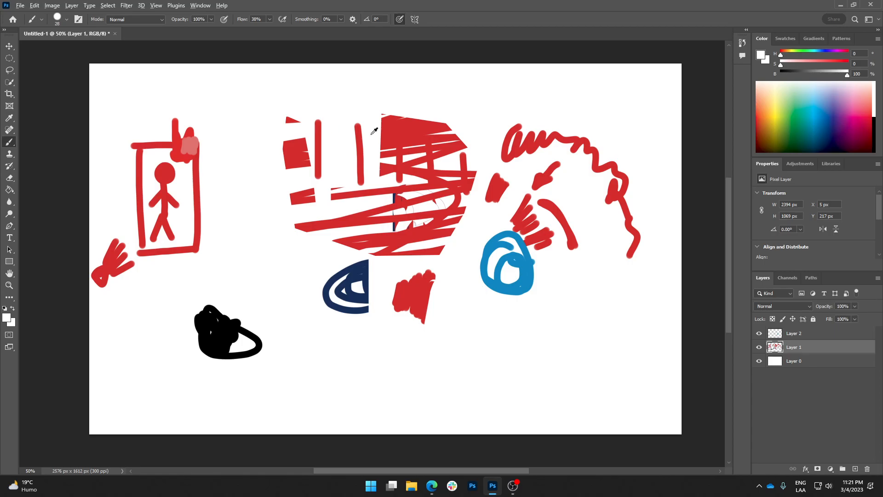
alt+click(433, 132)
mouse_move(435, 131)
mouse_down()
mouse_move(420, 252)
mouse_move(347, 282)
mouse_move(353, 274)
mouse_up()
mouse_move(246, 184)
mouse_down()
mouse_move(254, 174)
mouse_move(246, 171)
mouse_up()
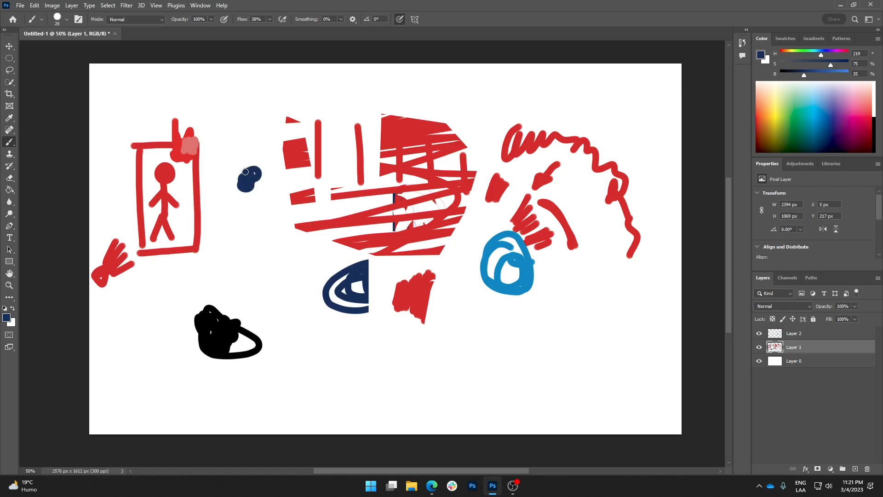
Step: Turn on pen pressure for opacity and brush dark blue, red and light blue strokes beside the striped shape, sampling colors between strokes
mouse_move(227, 122)
mouse_down()
mouse_move(244, 140)
mouse_move(242, 107)
mouse_move(258, 131)
mouse_move(272, 102)
mouse_move(278, 123)
mouse_move(299, 100)
mouse_move(324, 114)
mouse_move(293, 103)
mouse_move(240, 121)
mouse_move(219, 109)
mouse_move(222, 129)
mouse_move(229, 106)
mouse_move(238, 135)
mouse_move(252, 112)
mouse_move(263, 139)
mouse_move(280, 106)
mouse_move(256, 142)
mouse_move(247, 120)
mouse_move(246, 153)
mouse_move(257, 131)
mouse_move(270, 143)
mouse_move(260, 153)
mouse_move(280, 220)
mouse_up()
click(224, 19)
alt+click(290, 155)
mouse_move(274, 172)
mouse_down()
mouse_move(287, 186)
mouse_move(290, 203)
mouse_move(298, 201)
mouse_move(273, 214)
mouse_move(325, 230)
mouse_up()
alt+click(287, 216)
alt+click(275, 208)
alt+click(497, 279)
mouse_move(290, 201)
mouse_down()
mouse_move(298, 227)
mouse_move(285, 209)
mouse_move(303, 246)
mouse_up()
alt+click(298, 229)
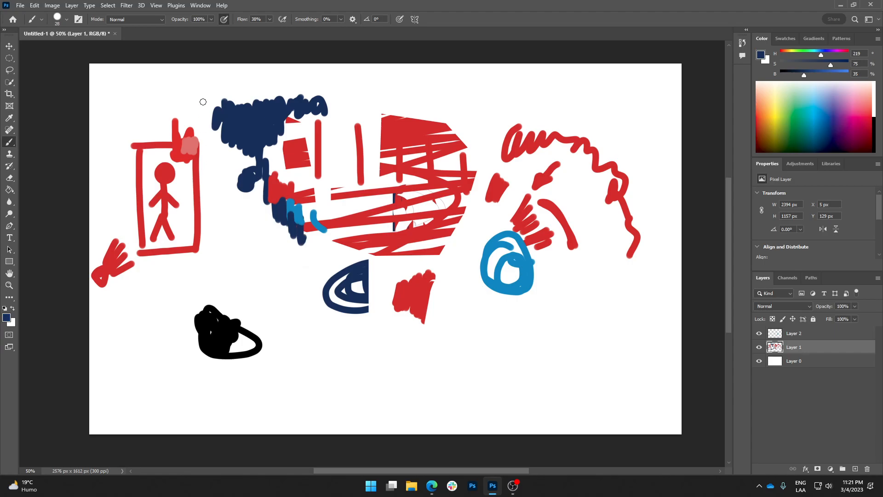
Step: Set the Eyedropper to sample only the Current Layer and pick up red from the drawing
click(13, 120)
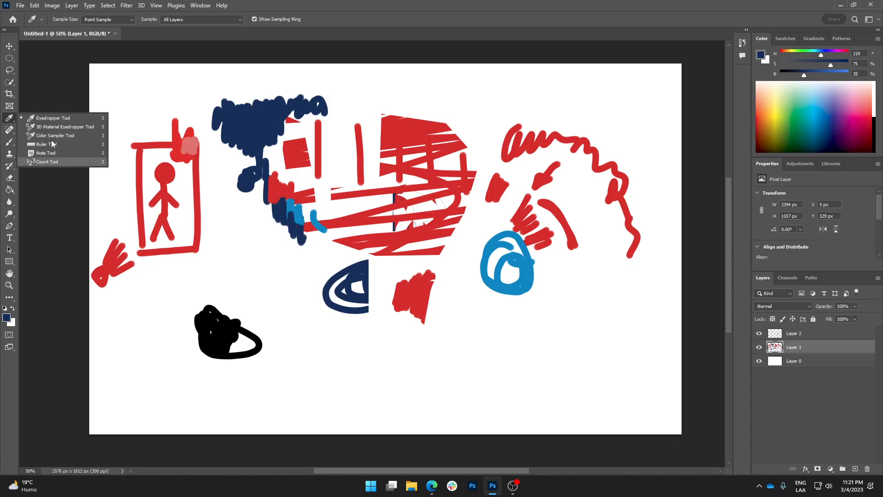
click(9, 120)
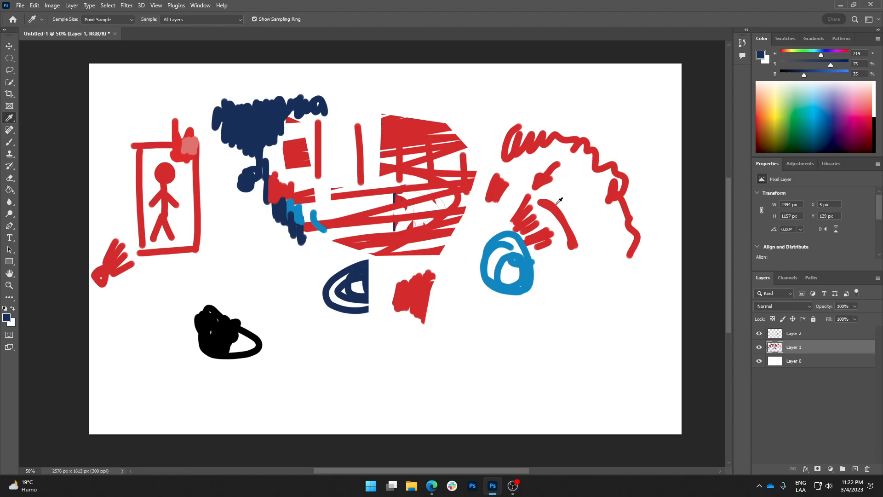
click(210, 20)
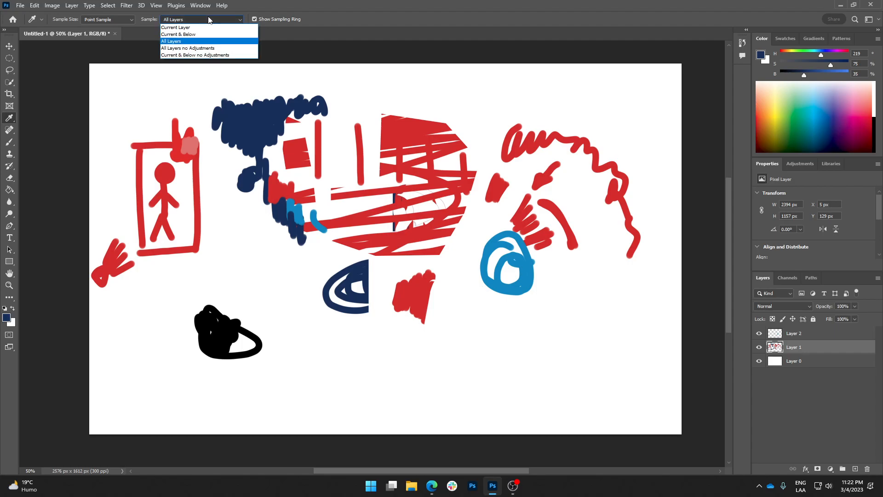
click(180, 29)
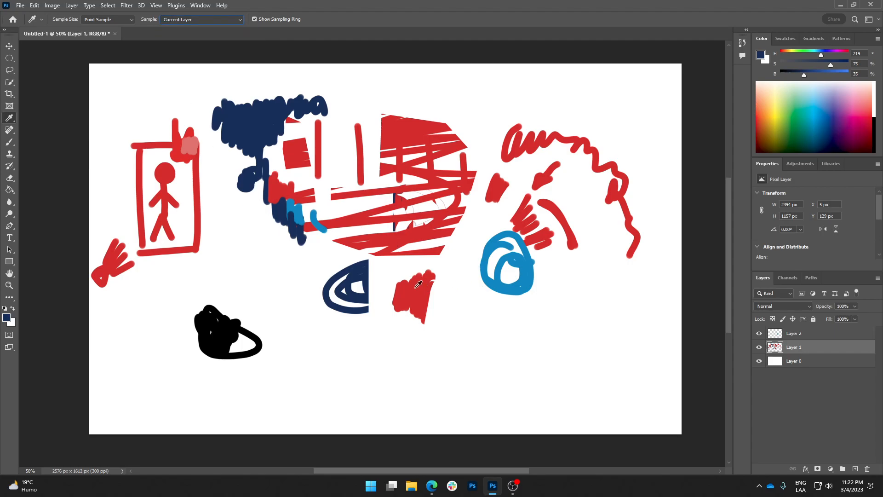
mouse_move(391, 253)
mouse_down()
mouse_move(393, 240)
mouse_move(329, 241)
mouse_move(390, 288)
mouse_move(470, 275)
mouse_move(520, 284)
mouse_move(536, 272)
mouse_move(593, 290)
mouse_up()
Step: Set the Eyedropper sampling back to All Layers and sample the light blue circle and the white canvas
click(202, 20)
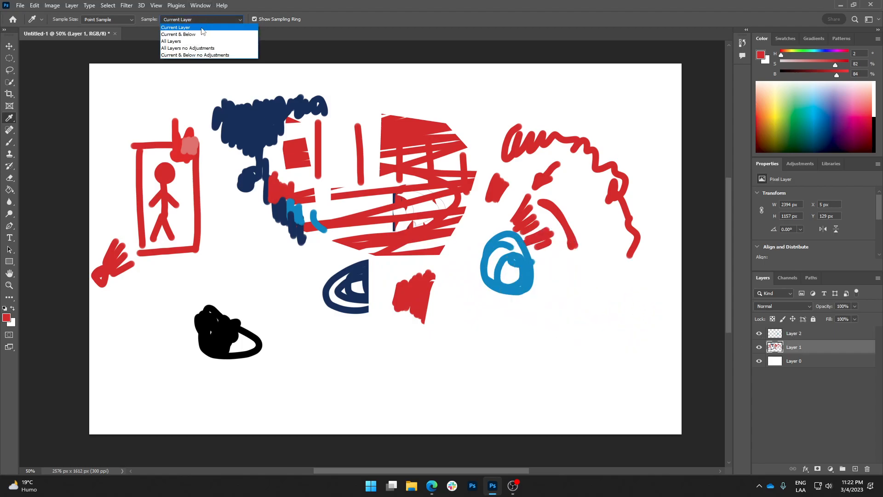
click(172, 41)
drag(416, 236, 525, 276)
click(194, 21)
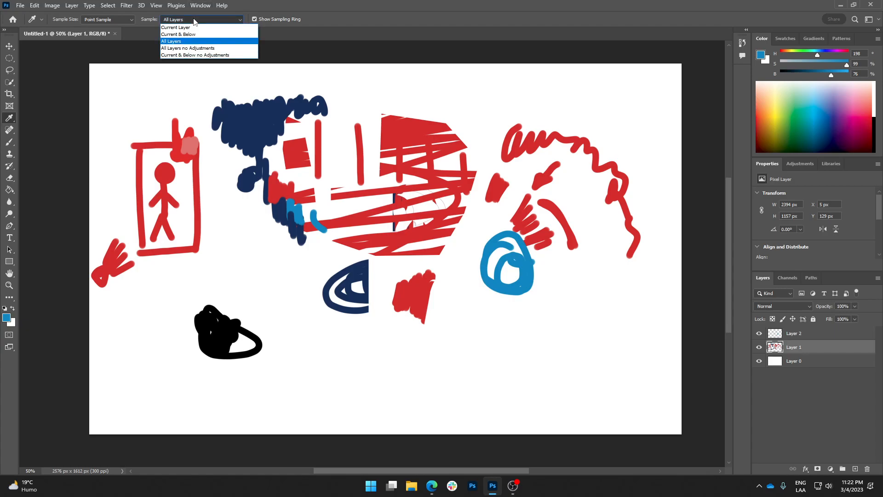
click(178, 42)
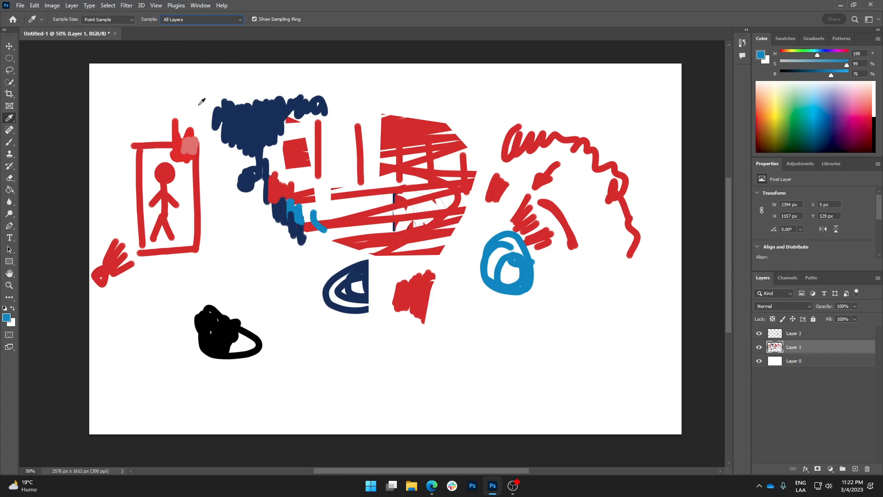
drag(351, 219, 270, 311)
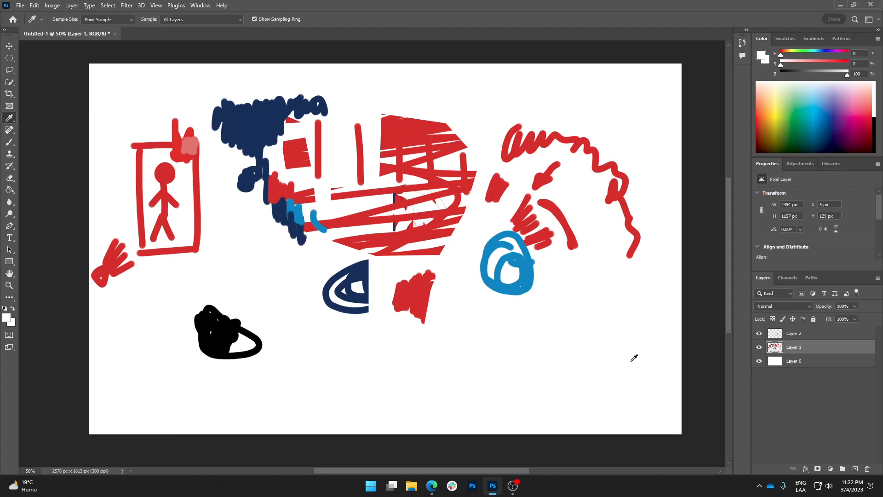
key(alt+Tab)
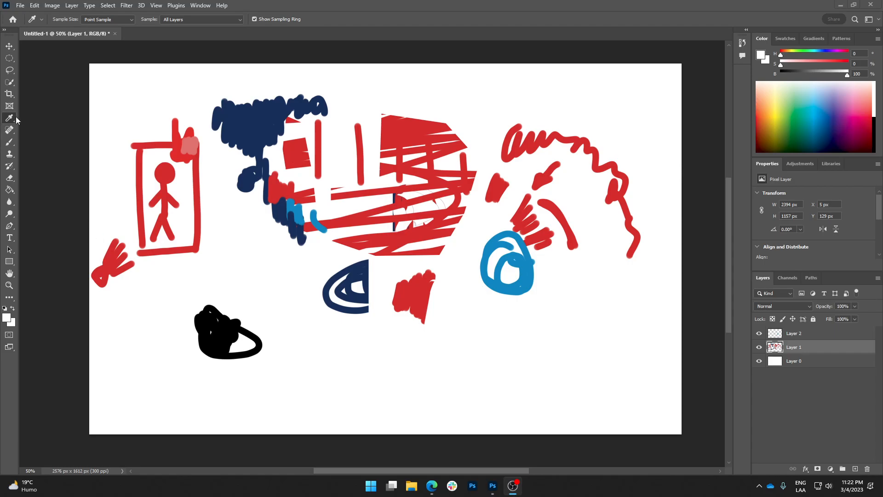
Step: Hide Layer 0 and brush white scribbles on Layer 1 near the dark blue half oval and below the light blue circle
click(9, 143)
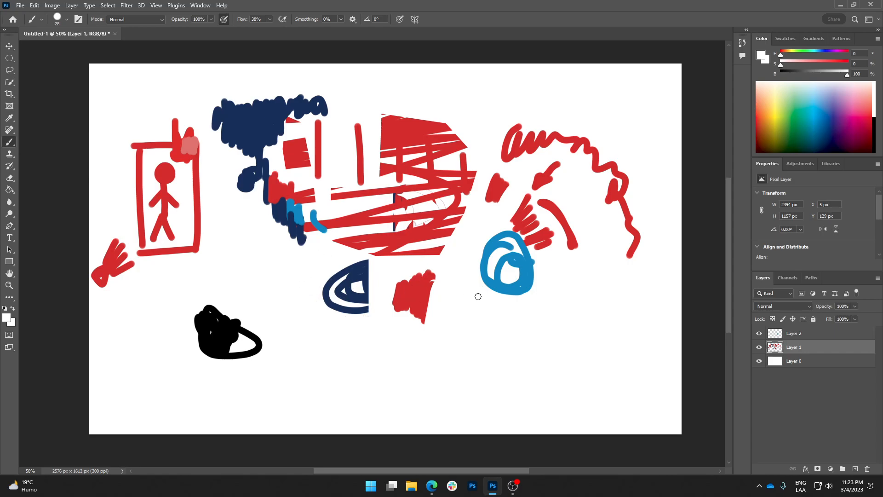
click(760, 360)
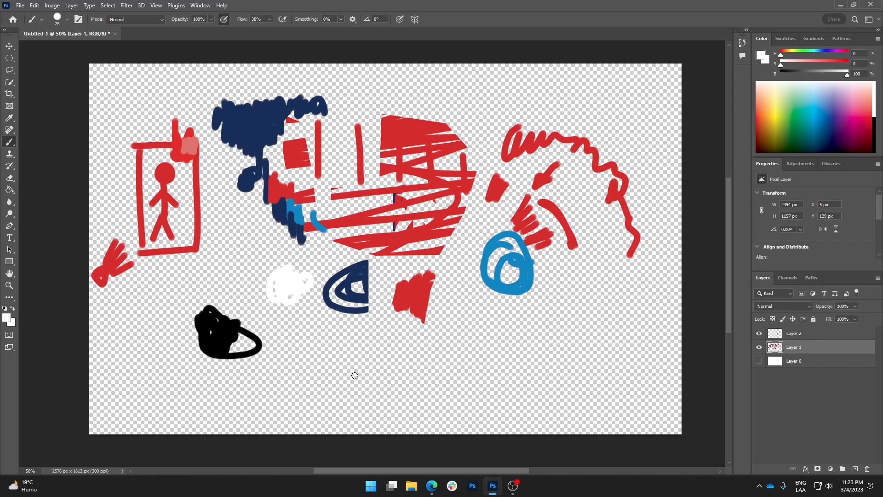
mouse_move(466, 321)
mouse_down()
mouse_move(458, 360)
mouse_move(498, 345)
mouse_up()
Step: Sample the circle's light blue, brush a patch over the lower white scribble, and show Layer 0 again
alt+click(517, 282)
mouse_move(497, 313)
mouse_down()
mouse_move(497, 348)
mouse_move(517, 324)
mouse_move(512, 352)
mouse_move(534, 328)
mouse_move(491, 316)
mouse_move(477, 338)
mouse_move(484, 317)
mouse_move(472, 327)
mouse_move(454, 308)
mouse_up()
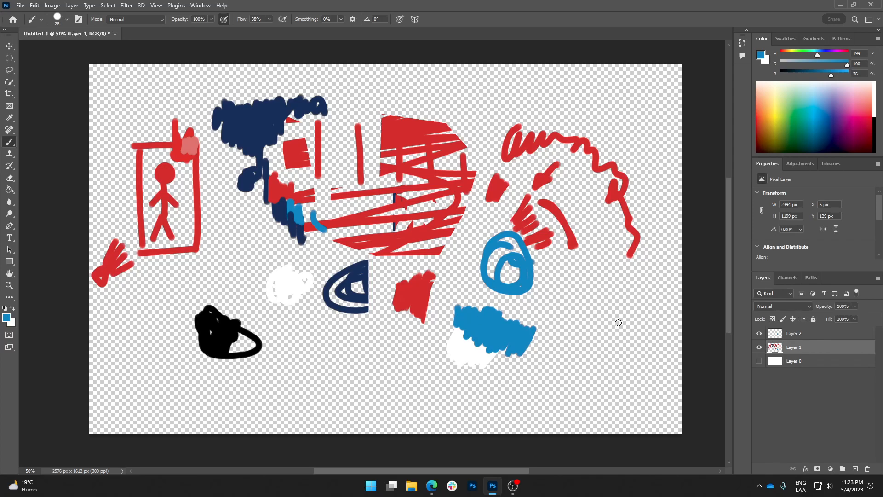
click(759, 361)
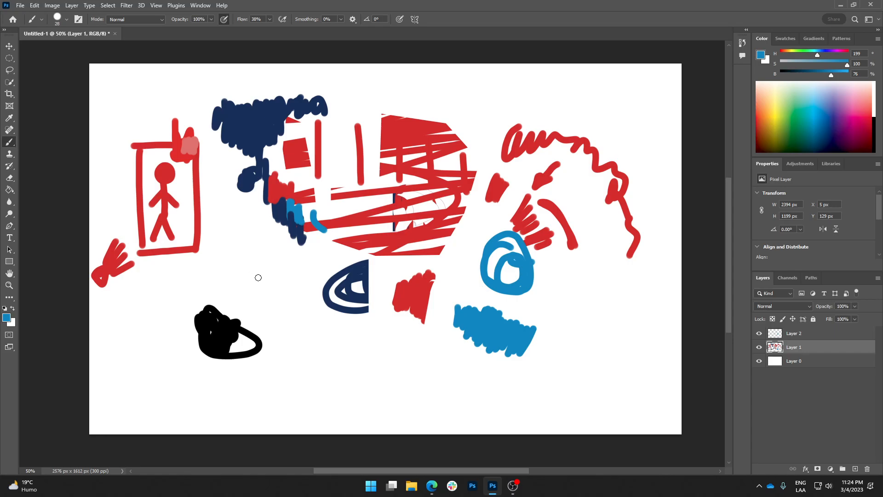
Step: Set the brush size to 47 px and paint a filled light blue oval near the top of the striped shape
right_click(251, 241)
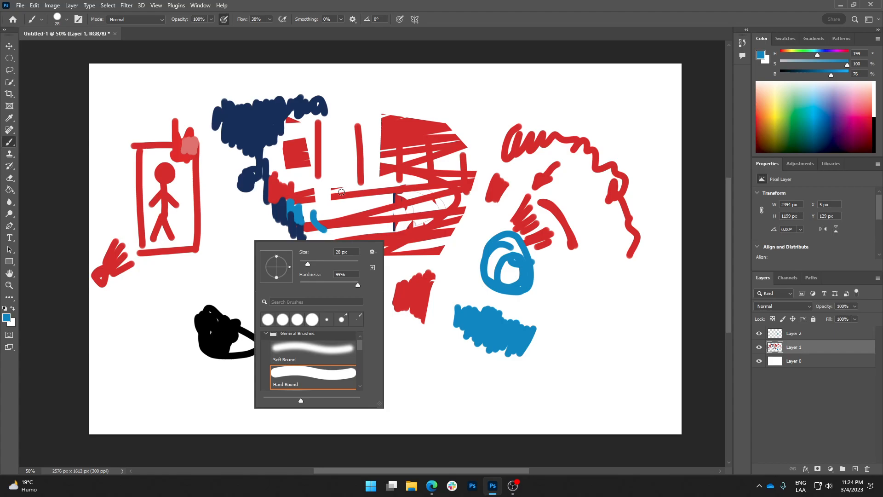
click(274, 223)
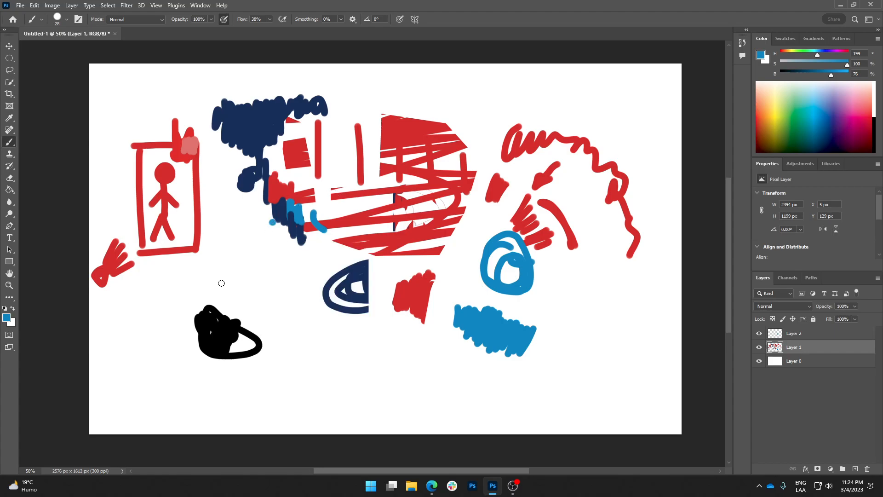
right_click(257, 250)
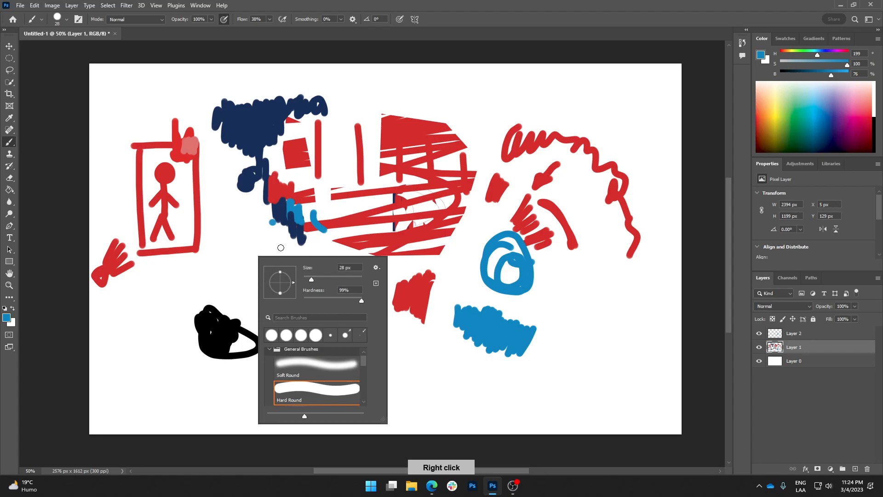
right_click(237, 197)
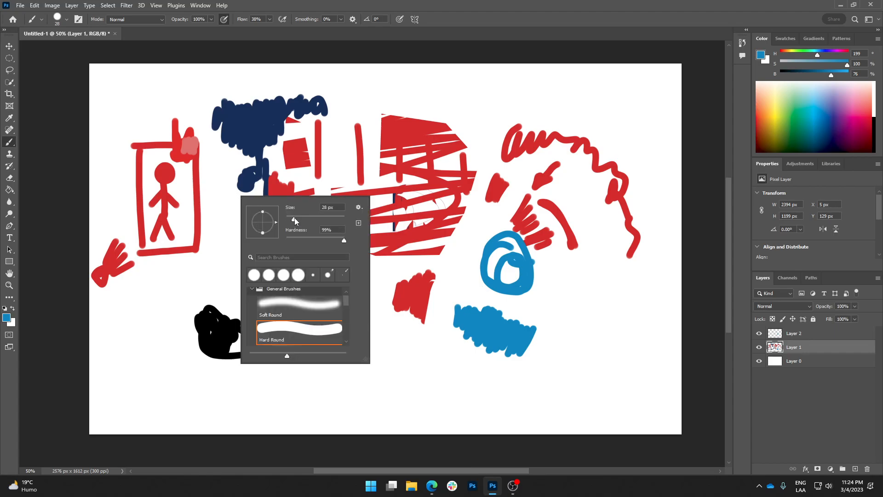
drag(312, 220, 314, 221)
drag(356, 139, 362, 143)
Step: Adjust the brush size and paint a light blue spot beside the lower dark blue strokes
right_click(338, 178)
click(398, 202)
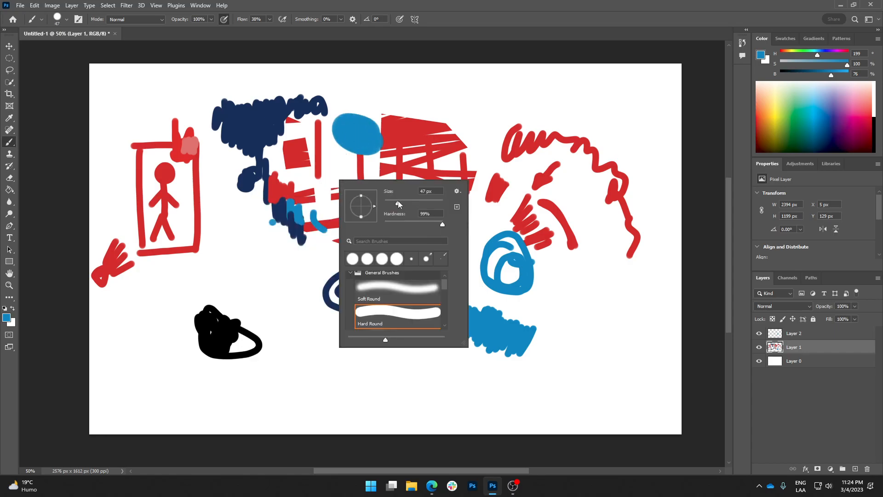
drag(256, 215, 252, 215)
Step: Set the brush size to 228 px, paint a large light blue shape over the upper-right drawings, and add a dab near the bottom center
right_click(334, 216)
click(425, 243)
mouse_move(470, 136)
mouse_down()
mouse_move(500, 112)
mouse_move(474, 205)
mouse_move(509, 213)
mouse_up()
right_click(509, 213)
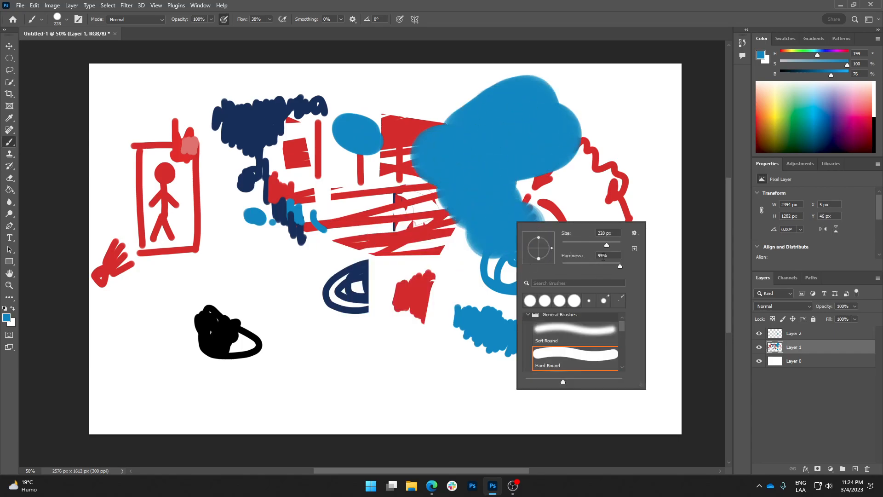
click(337, 353)
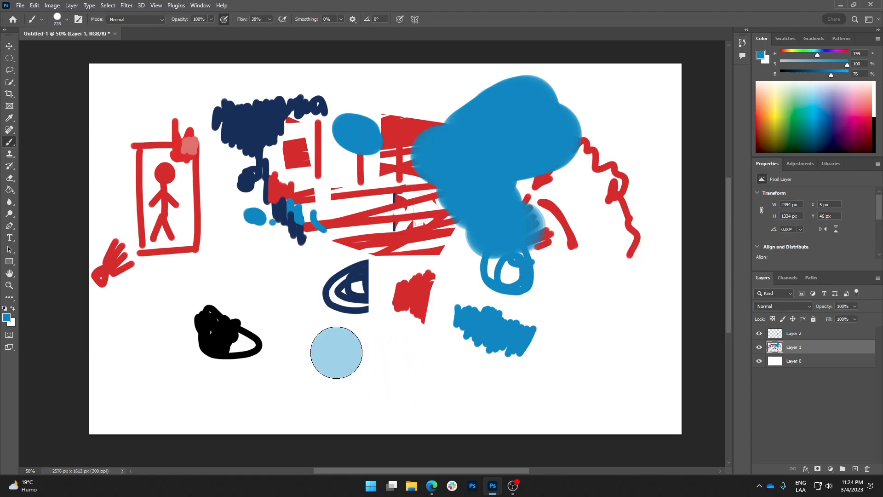
Step: Add two blue dabs at 38% flow near the bottom center, and paint a blue oval and a round dab at 100% flow
click(336, 351)
click(394, 361)
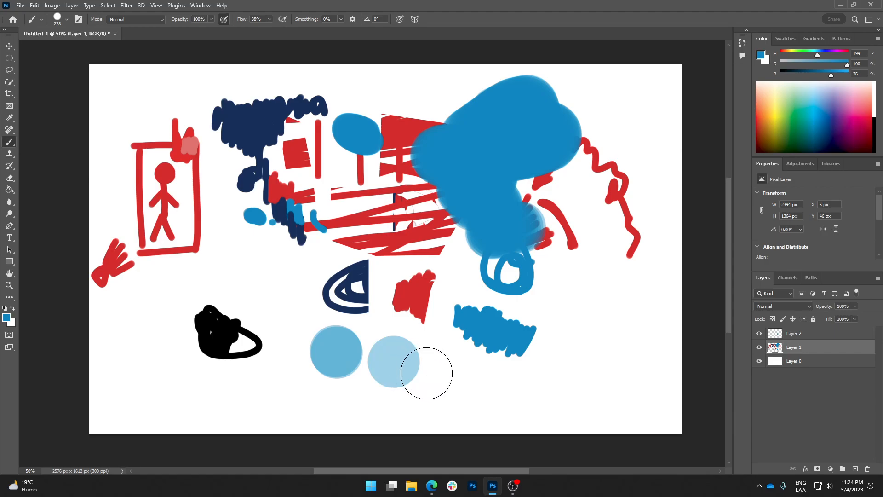
right_click(445, 226)
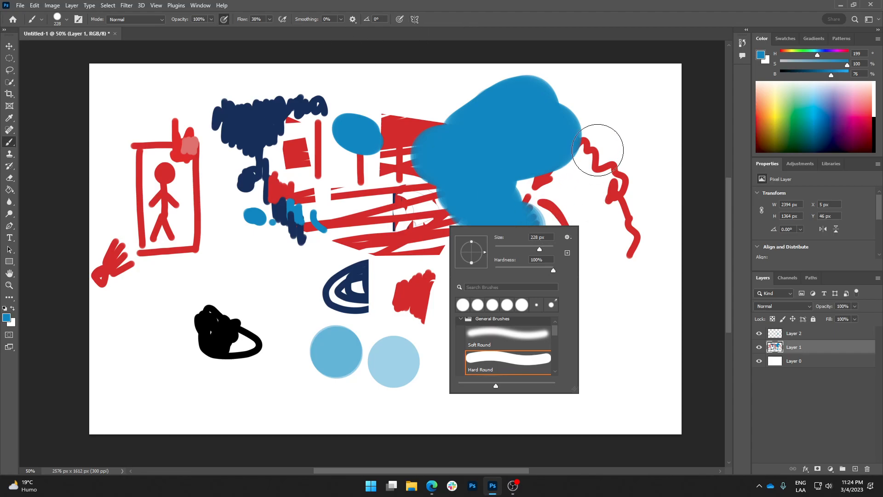
mouse_move(242, 21)
mouse_down()
mouse_move(188, 23)
mouse_move(506, 22)
mouse_up()
drag(274, 297, 237, 286)
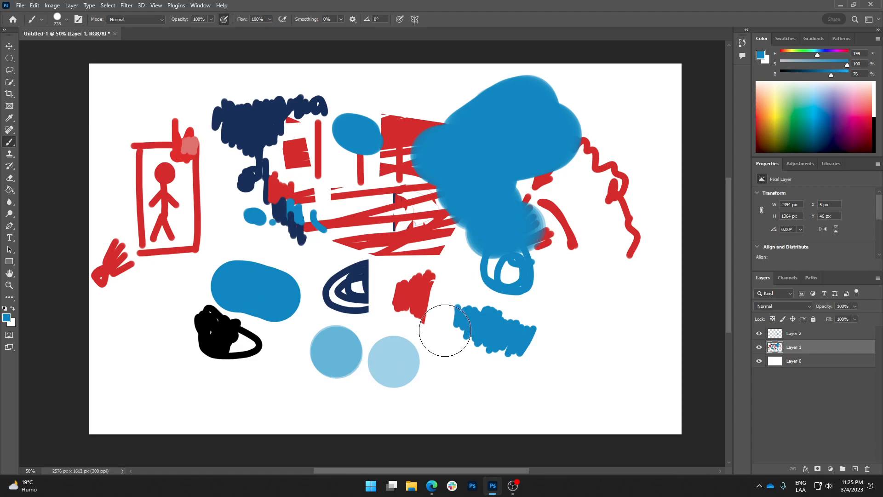
click(594, 325)
Step: Set the brush hardness to 0% and paint a soft dab and a large soft-edged shape across the lower canvas
right_click(370, 163)
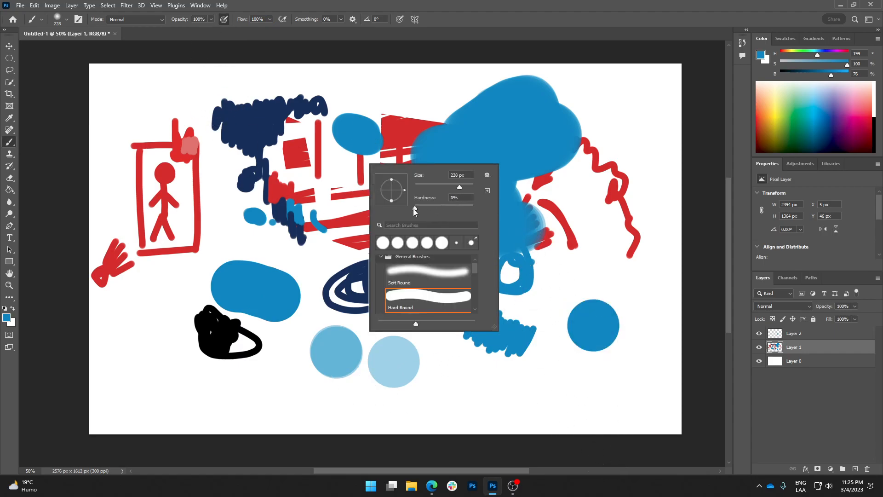
click(517, 12)
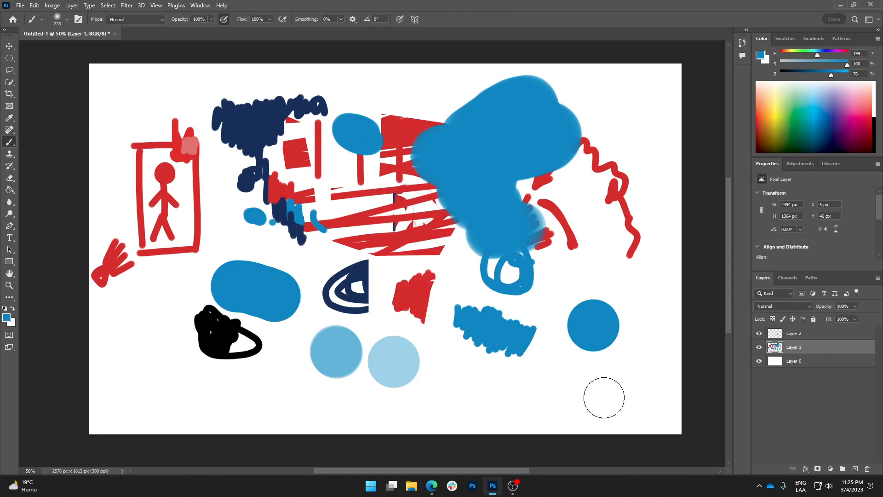
click(580, 399)
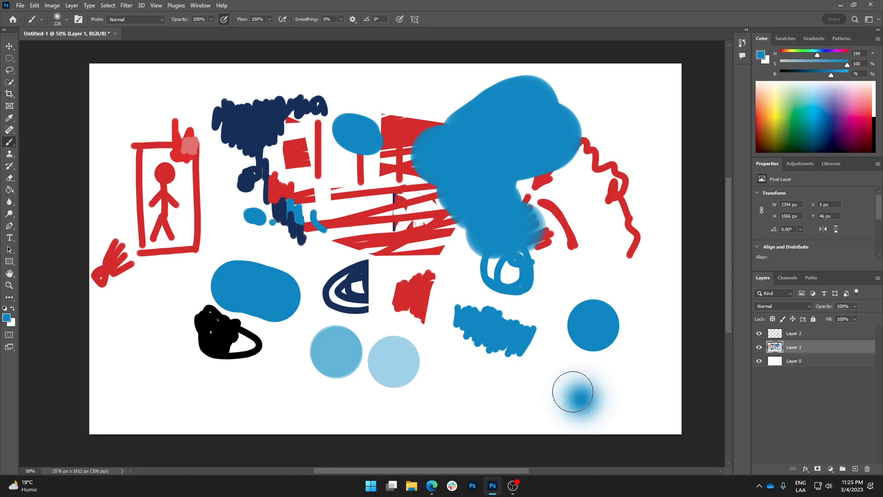
mouse_move(492, 386)
mouse_down()
mouse_move(419, 389)
mouse_move(419, 365)
mouse_move(442, 354)
mouse_move(466, 356)
mouse_move(503, 394)
mouse_move(520, 368)
mouse_move(468, 339)
mouse_move(405, 352)
mouse_move(361, 378)
mouse_move(265, 384)
mouse_move(371, 363)
mouse_up()
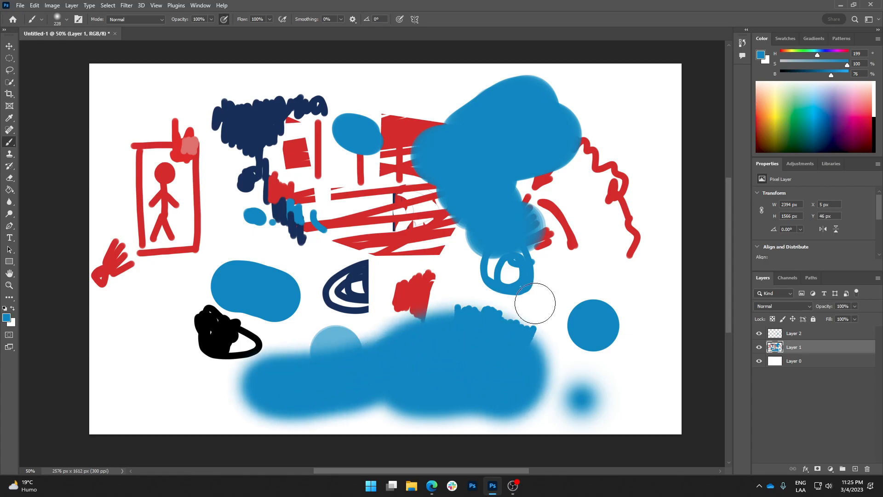
Step: Set the brush hardness to 100% and paint a large hard-edged blue shape over the red squiggle on the right
right_click(562, 237)
click(615, 282)
click(617, 126)
mouse_move(624, 142)
mouse_down()
mouse_move(635, 180)
mouse_move(632, 241)
mouse_move(611, 252)
mouse_move(586, 218)
mouse_move(568, 224)
mouse_move(594, 267)
mouse_up()
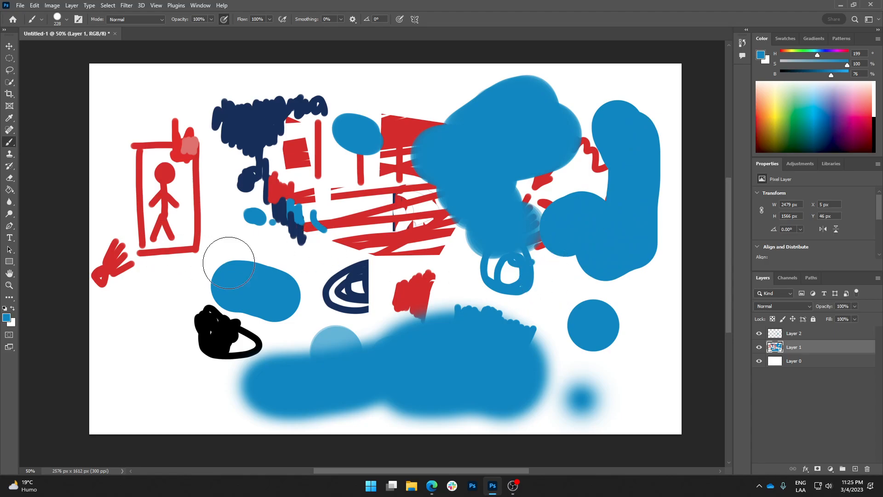
Step: Browse the General Brushes presets, set the brush angle to 146°, and paint a blue circle over the framed stick figure
right_click(238, 221)
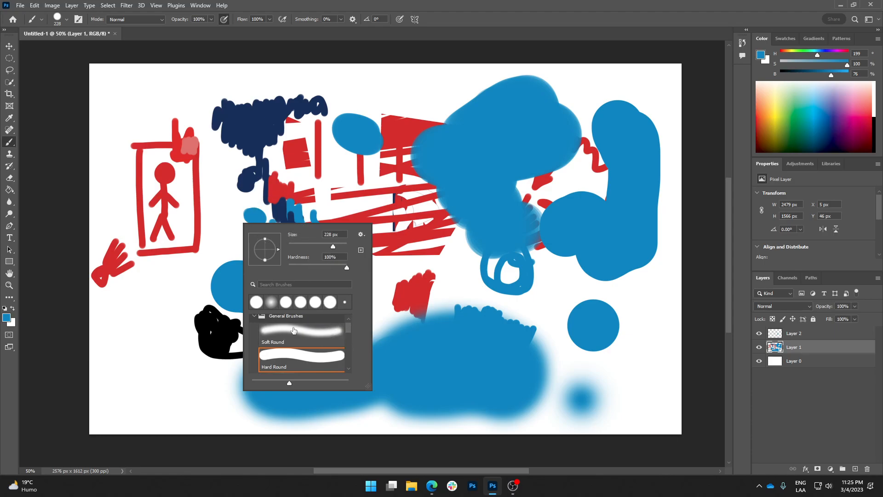
mouse_move(345, 331)
mouse_down()
mouse_move(350, 360)
mouse_move(349, 347)
mouse_up()
scroll(291, 341, up, 1)
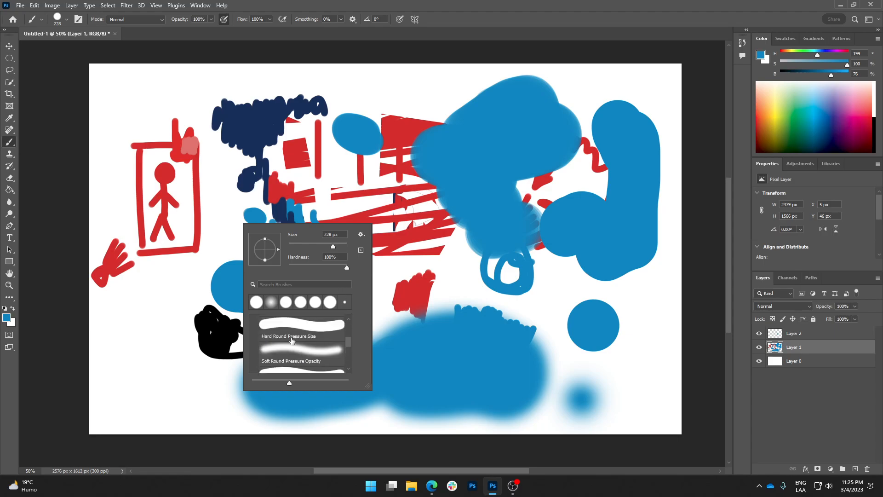
scroll(291, 340, up, 3)
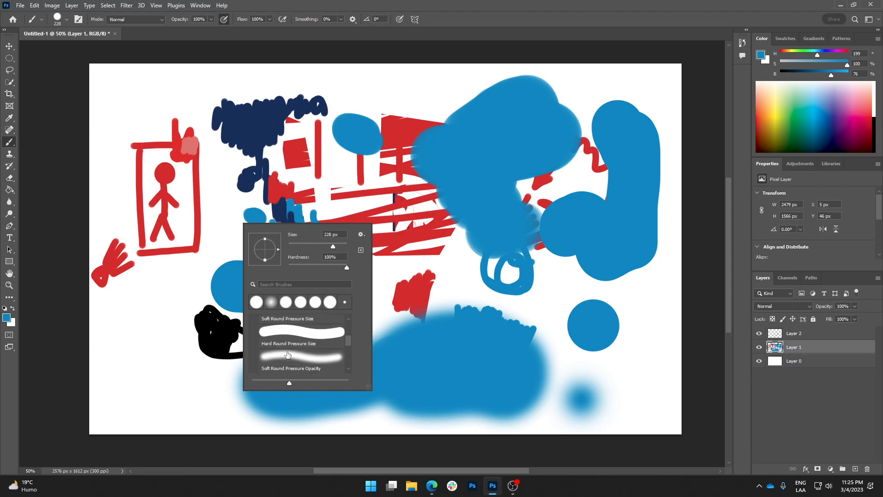
scroll(288, 355, up, 1)
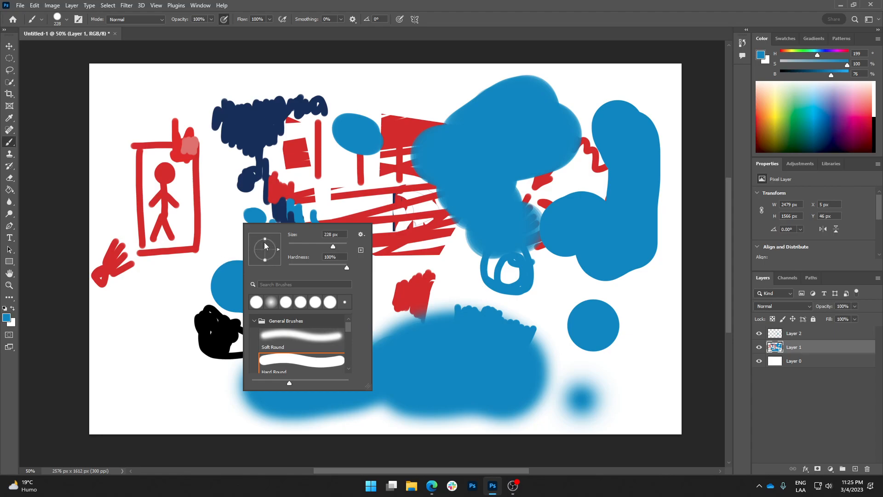
mouse_move(260, 238)
mouse_down()
mouse_move(188, 222)
mouse_move(200, 221)
mouse_up()
Step: Flatten the brush tip into a narrow ellipse and paint angular blue strokes around the oval above the black scribble
right_click(276, 210)
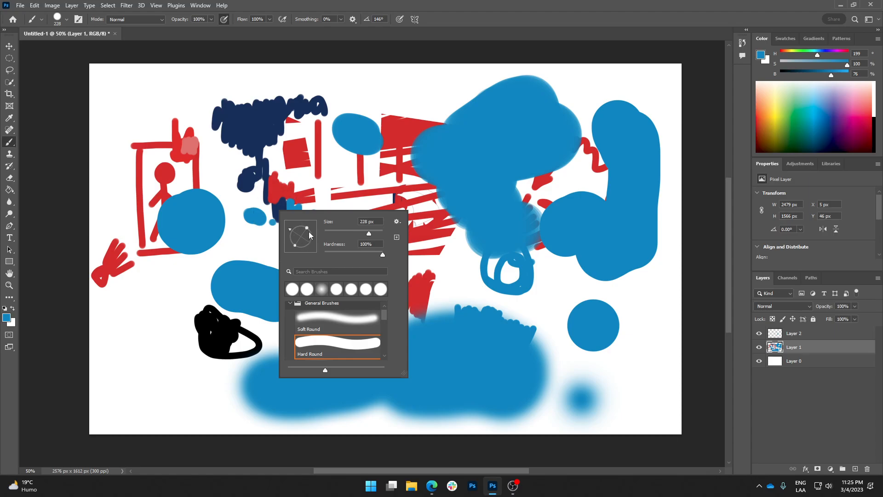
mouse_move(307, 228)
mouse_down()
mouse_move(264, 248)
mouse_move(287, 264)
mouse_move(177, 288)
mouse_move(195, 315)
mouse_move(167, 320)
mouse_up()
click(257, 242)
Step: Rotate the narrow brush tip to other angles, ending at 83°, and paint strokes across the middle of the canvas
right_click(374, 289)
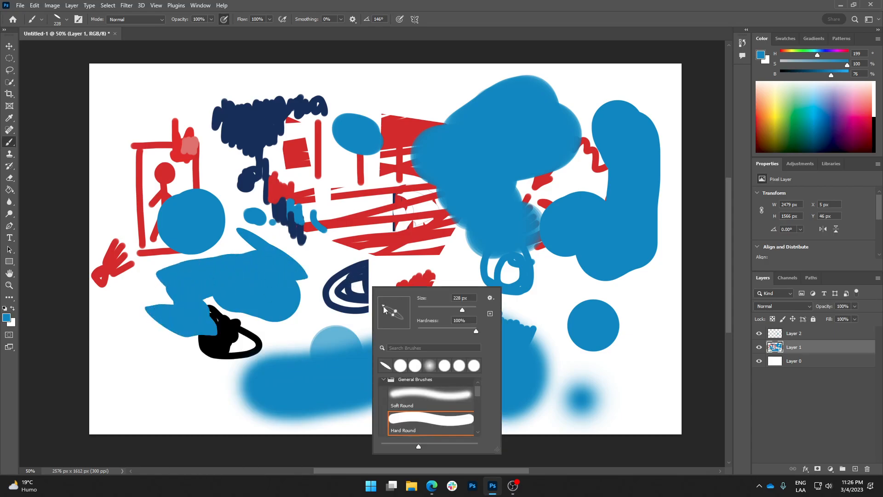
drag(394, 305, 400, 308)
click(344, 277)
mouse_move(343, 277)
mouse_down()
mouse_move(325, 303)
mouse_move(357, 300)
mouse_move(385, 334)
mouse_up()
drag(479, 326, 471, 317)
mouse_move(448, 257)
mouse_down()
mouse_move(449, 282)
mouse_move(529, 280)
mouse_move(566, 294)
mouse_move(557, 322)
mouse_up()
Step: Delete Layer 1, and paint and undo a test stroke on Layer 0
mouse_move(826, 354)
mouse_down()
mouse_move(824, 441)
mouse_move(867, 469)
mouse_up()
mouse_move(211, 189)
mouse_down()
mouse_move(282, 180)
mouse_move(294, 193)
mouse_move(315, 192)
mouse_up()
key(ctrl+z)
Step: Set the narrow brush's size to 84 px and its angle to 47°, undoing the test stroke made in between
right_click(294, 139)
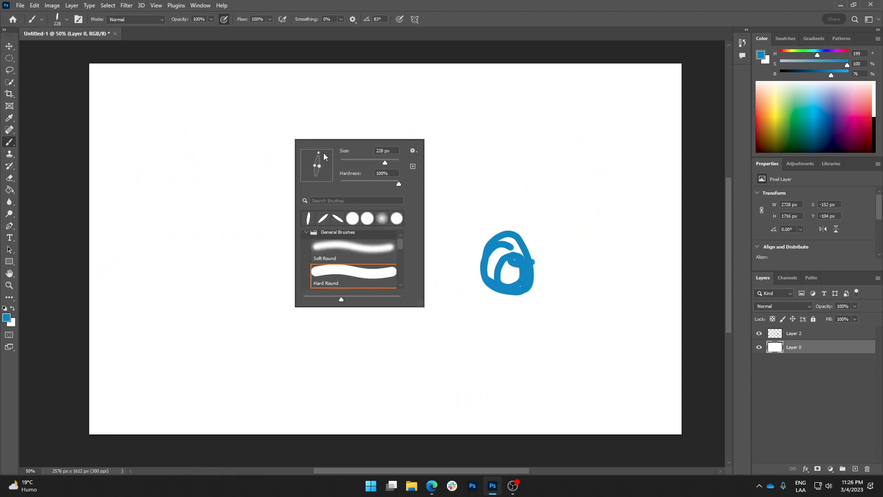
click(365, 162)
mouse_move(199, 129)
mouse_down()
mouse_move(209, 145)
mouse_move(230, 137)
mouse_move(259, 164)
mouse_move(309, 138)
mouse_move(329, 148)
mouse_move(333, 178)
mouse_move(269, 232)
mouse_up()
key(ctrl+z)
right_click(323, 219)
drag(354, 237, 357, 236)
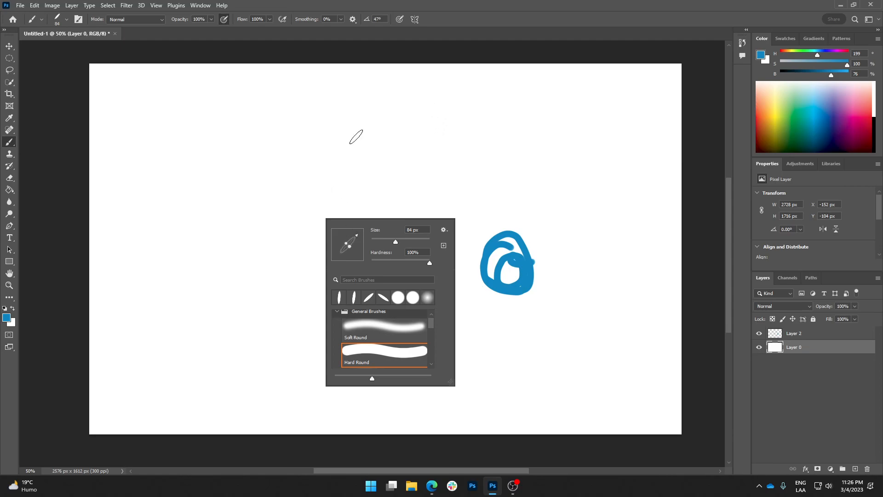
Step: Paint a row of linked calligraphic strokes at the upper center and a slanted stroke below them on Layer 0
mouse_move(296, 164)
mouse_down()
mouse_move(321, 139)
mouse_move(322, 189)
mouse_up()
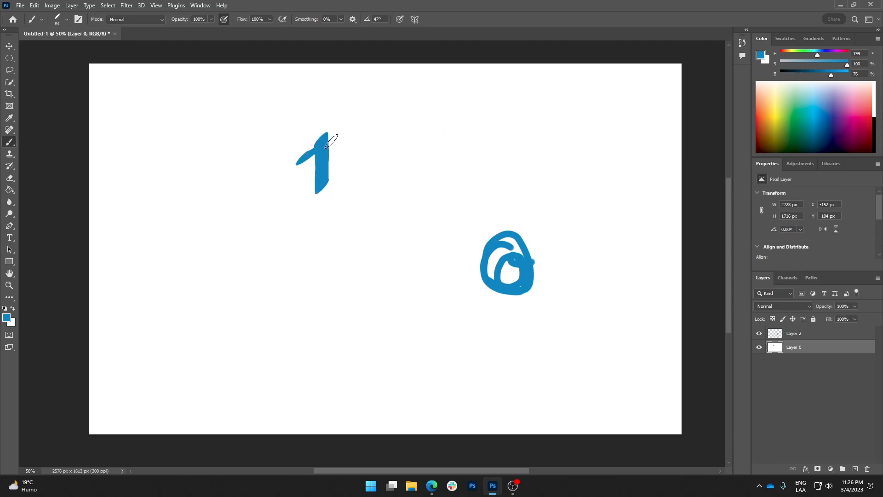
mouse_move(323, 154)
mouse_down()
mouse_move(349, 134)
mouse_move(350, 175)
mouse_move(365, 147)
mouse_move(370, 173)
mouse_move(371, 155)
mouse_move(392, 161)
mouse_move(387, 187)
mouse_up()
mouse_move(402, 227)
mouse_down()
mouse_move(462, 174)
mouse_move(405, 238)
mouse_up()
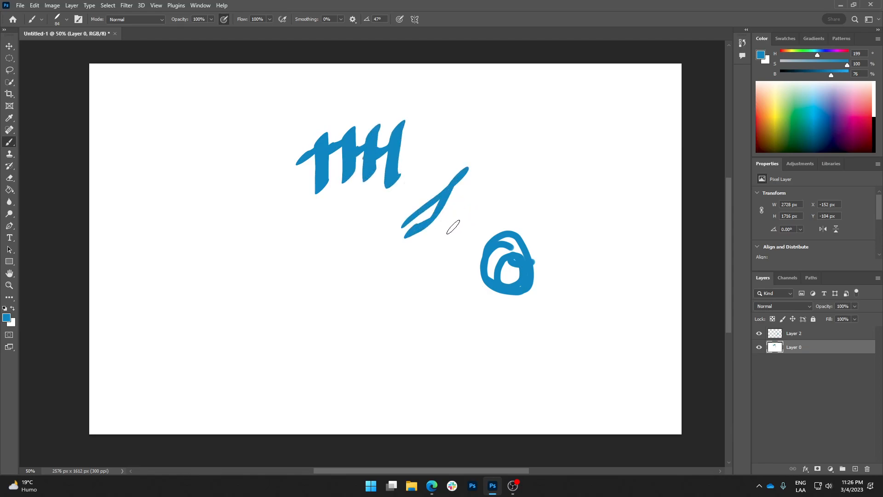
Step: Reset the brush tip to the Hard Round preset
right_click(364, 222)
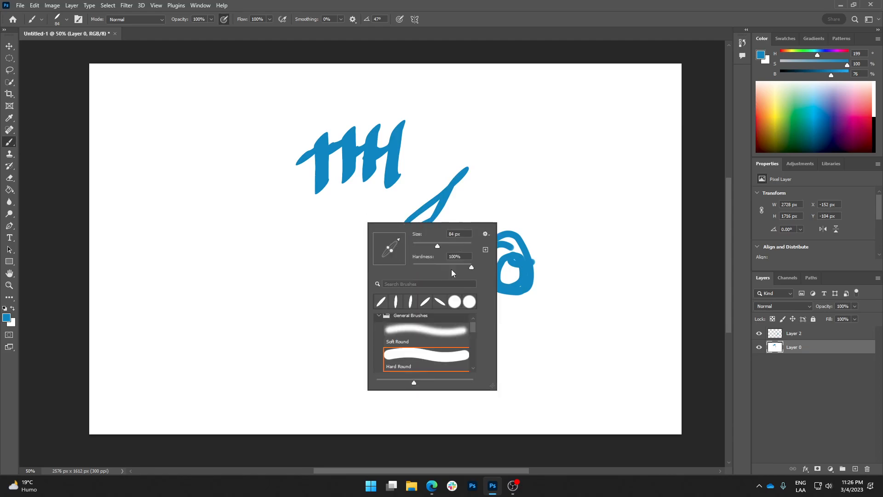
click(415, 357)
click(503, 21)
Step: Enlarge the brush preset picker, look through its presets, and set the brush size to 86 px
right_click(196, 132)
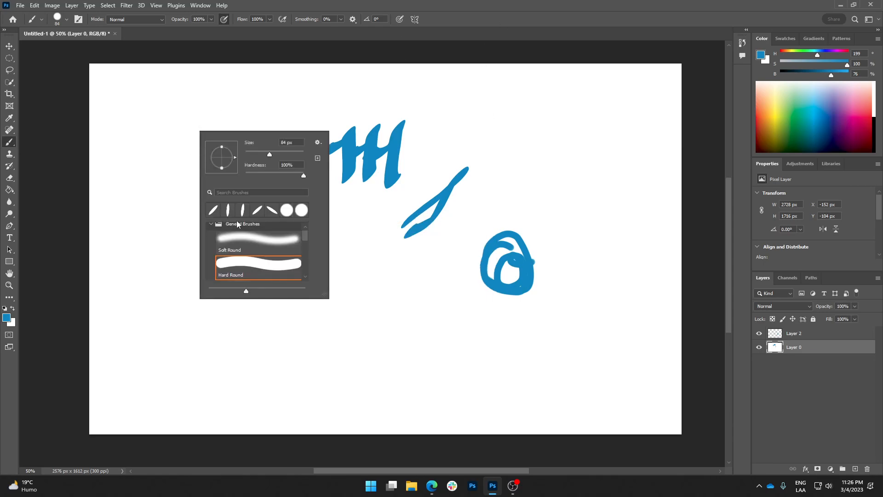
mouse_move(324, 295)
mouse_down()
mouse_move(428, 399)
mouse_move(366, 366)
mouse_up()
mouse_move(344, 252)
mouse_down()
mouse_move(344, 324)
mouse_move(348, 251)
mouse_up()
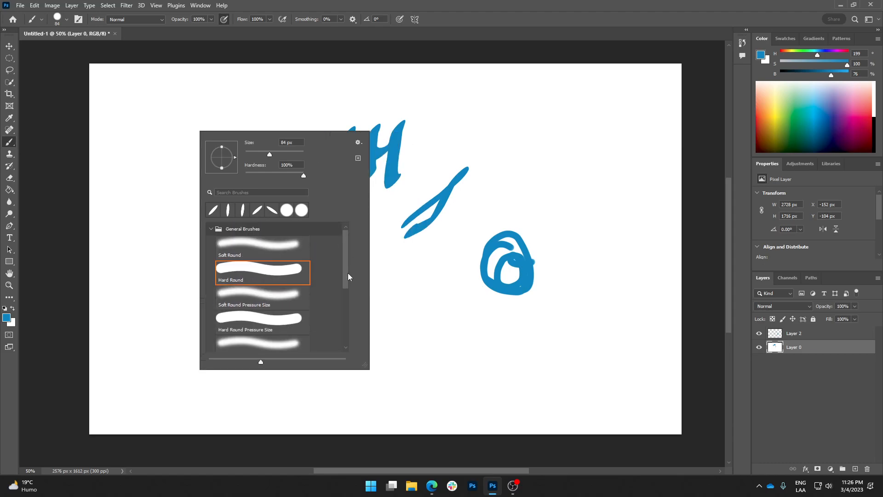
mouse_move(360, 296)
mouse_down()
mouse_move(380, 272)
mouse_move(349, 336)
mouse_move(340, 241)
mouse_up()
click(284, 155)
drag(295, 154, 270, 151)
click(520, 39)
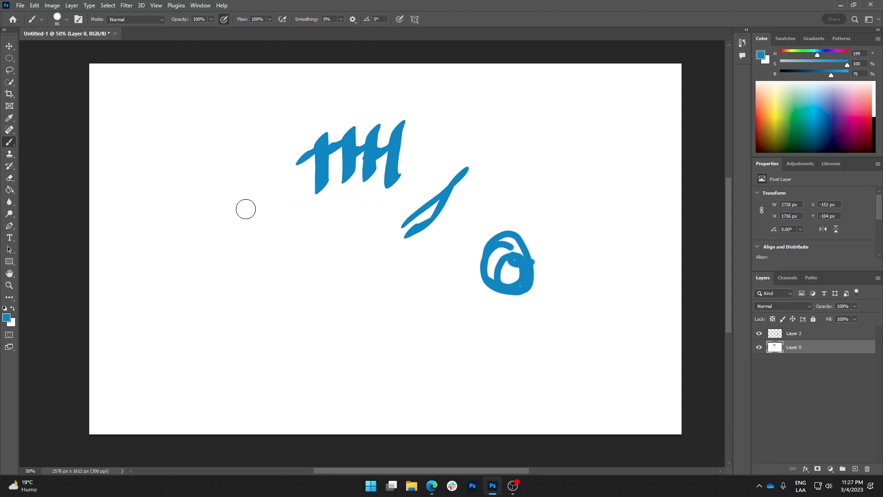
Step: Resize the brush to 66 px directly on the canvas and sample the blue of the calligraphic strokes
drag(231, 213, 240, 216)
drag(251, 166, 246, 173)
key(alt)
drag(322, 147, 320, 139)
drag(244, 122, 247, 132)
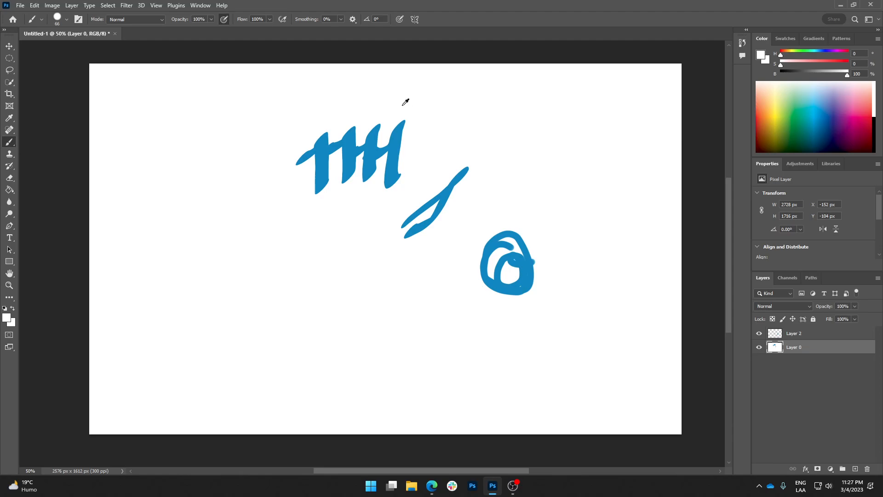
alt+click(328, 148)
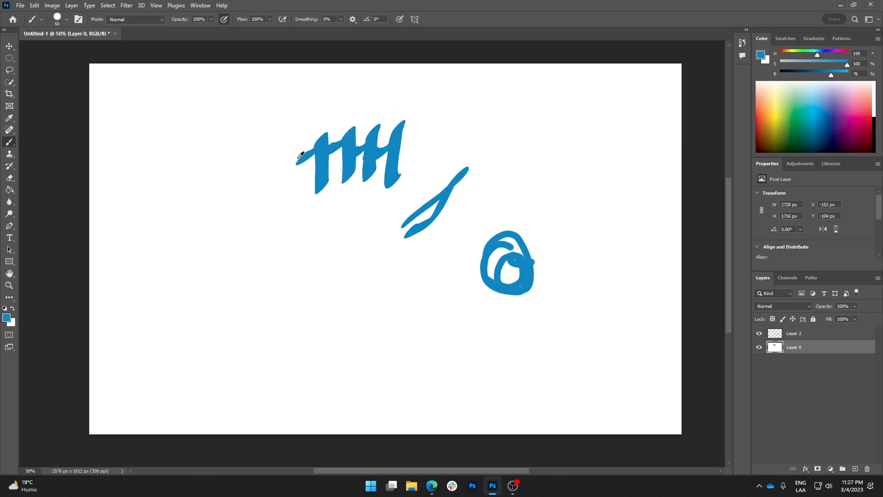
Step: Adjust the brush diameter interactively on the canvas, ending at 288 px
alt+right_click(220, 138)
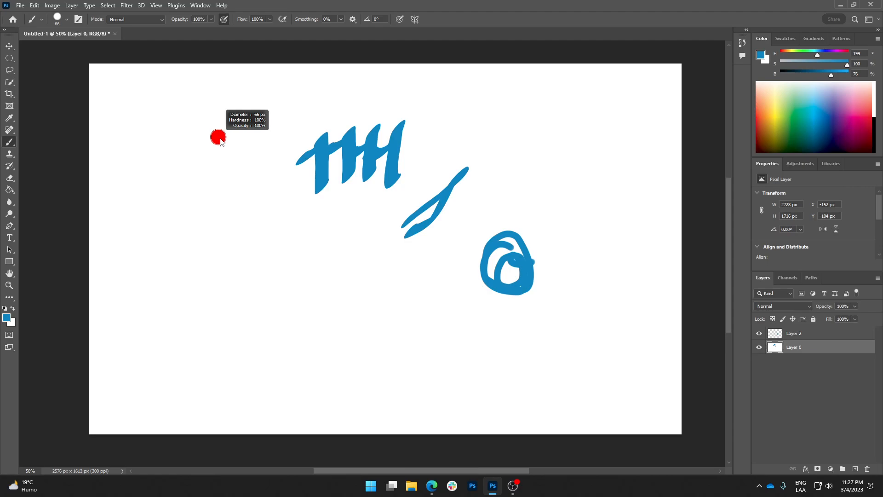
mouse_move(221, 138)
mouse_down()
mouse_move(282, 137)
mouse_move(223, 138)
mouse_move(303, 157)
mouse_move(220, 150)
mouse_up()
drag(225, 145, 224, 143)
drag(231, 97, 232, 133)
mouse_move(225, 76)
mouse_down()
mouse_move(222, 6)
mouse_move(219, 81)
mouse_up()
drag(219, 129, 226, 130)
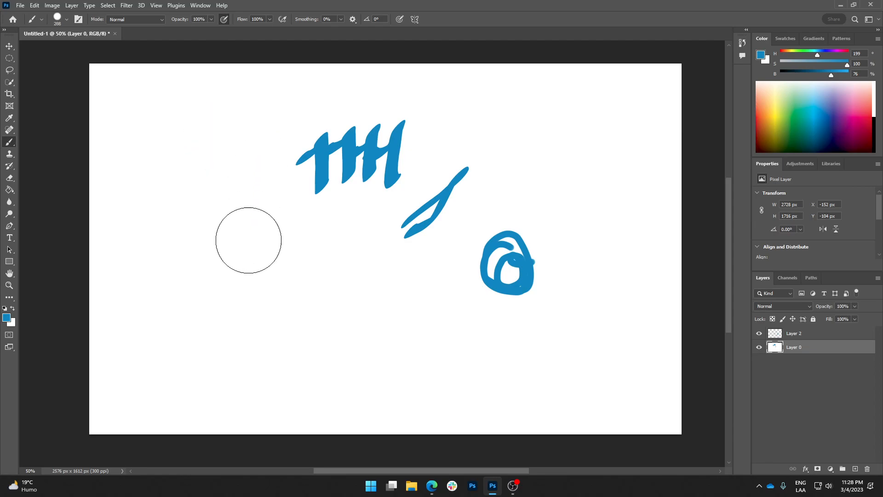
Step: Vary the brush size and hardness on the canvas and paint a chain of hard-edged and soft-edged blue blobs
mouse_move(239, 340)
mouse_down()
mouse_move(248, 343)
mouse_move(239, 128)
mouse_up()
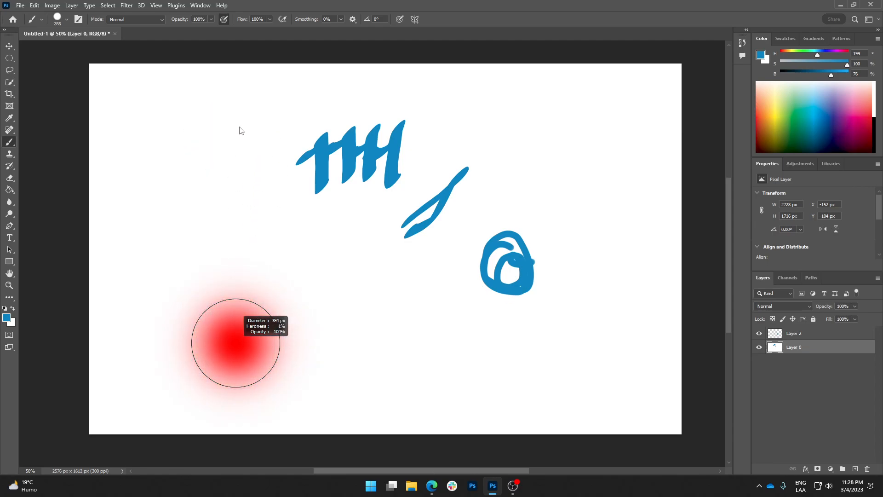
mouse_move(239, 115)
mouse_down()
mouse_move(233, 355)
mouse_move(241, 142)
mouse_move(245, 333)
mouse_move(237, 335)
mouse_move(233, 314)
mouse_up()
mouse_move(253, 272)
mouse_down()
mouse_move(277, 301)
mouse_move(301, 281)
mouse_move(337, 281)
mouse_up()
mouse_move(342, 278)
mouse_down()
mouse_move(385, 296)
mouse_move(415, 286)
mouse_move(415, 118)
mouse_up()
mouse_move(412, 278)
mouse_down()
mouse_move(438, 285)
mouse_move(496, 321)
mouse_up()
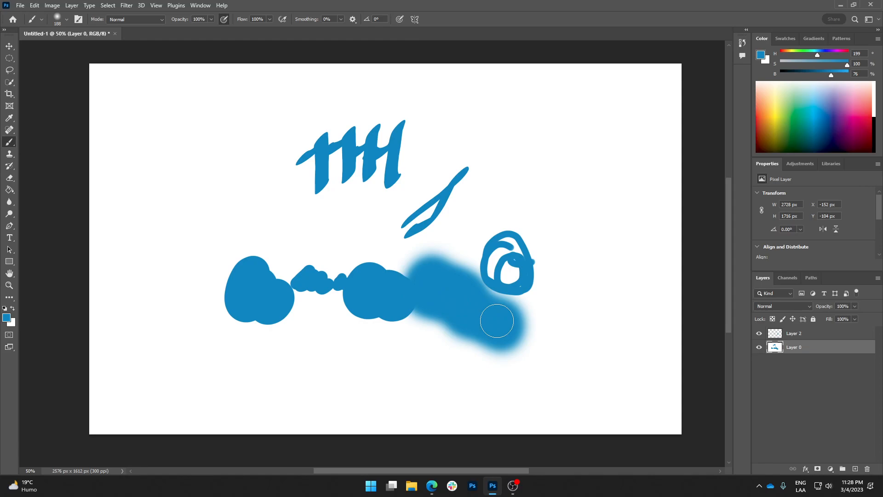
Step: Adjust the brush on the canvas to a hard-edged 72 px tip and paint a straight and a wavy stroke at the left
right_click(225, 138)
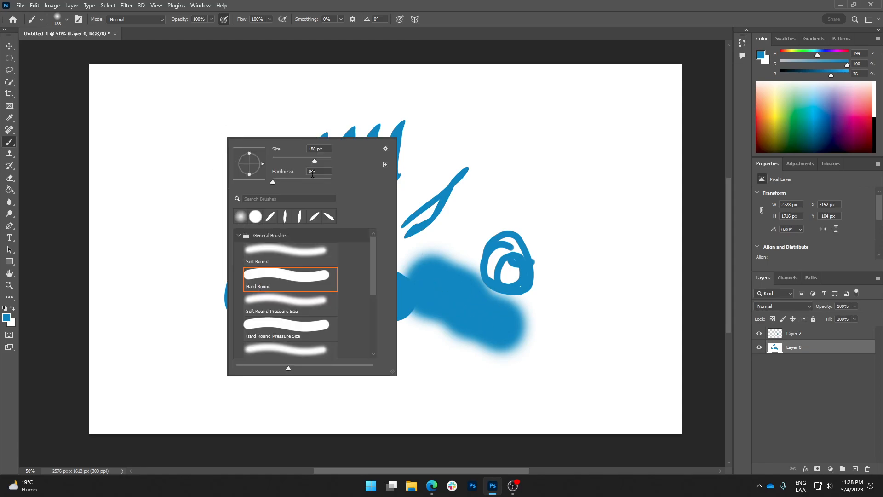
click(534, 19)
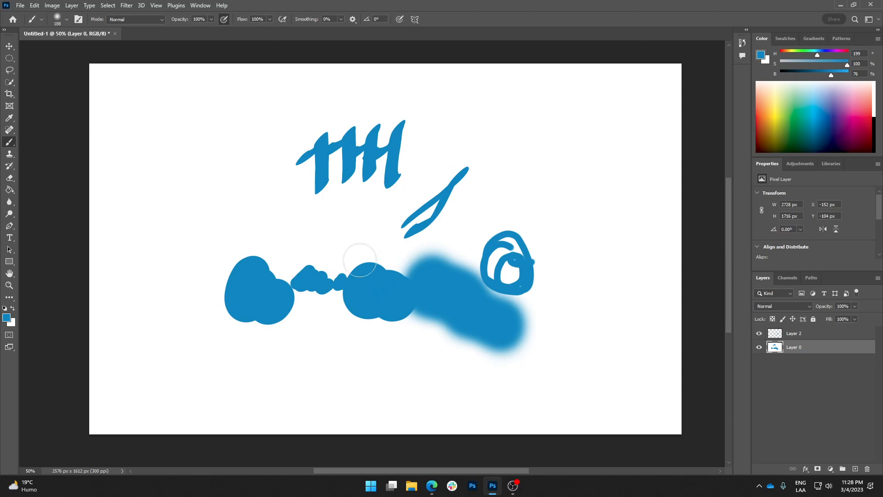
alt+right_click(211, 180)
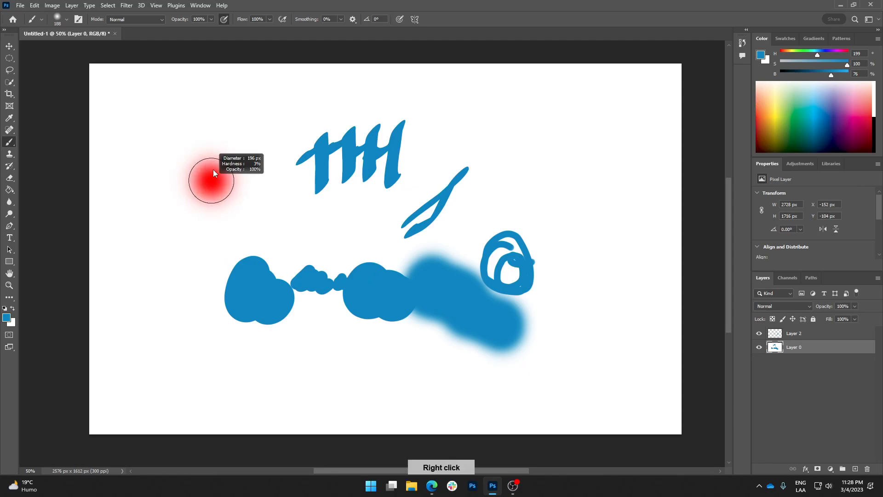
mouse_move(213, 133)
mouse_down()
mouse_move(219, 207)
mouse_move(210, 117)
mouse_move(217, 224)
mouse_move(271, 225)
mouse_move(203, 210)
mouse_move(250, 212)
mouse_move(212, 198)
mouse_move(217, 317)
mouse_up()
drag(238, 178, 263, 254)
mouse_move(218, 155)
mouse_down()
mouse_move(181, 191)
mouse_move(160, 239)
mouse_up()
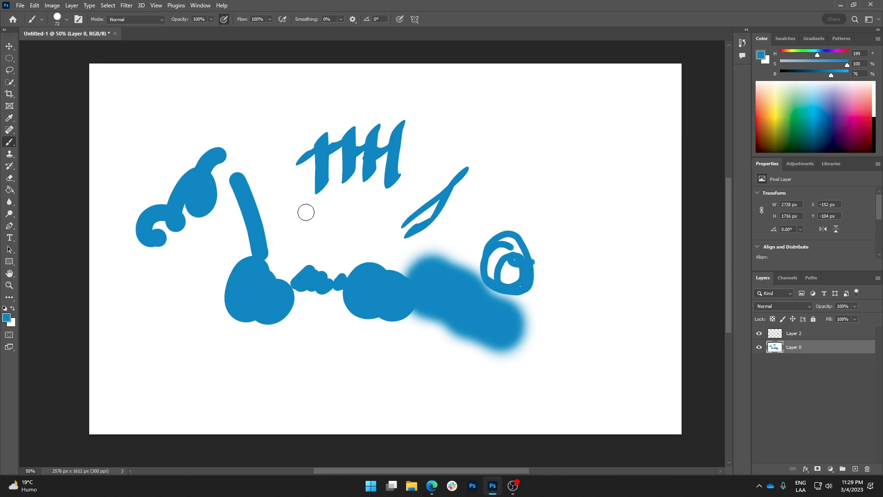
Step: Erase freehand marks along the right side of Layer 0 and undo the erasing
click(9, 177)
mouse_move(539, 138)
mouse_down()
mouse_move(551, 201)
mouse_move(553, 139)
mouse_move(565, 224)
mouse_move(624, 276)
mouse_move(633, 344)
mouse_up()
mouse_move(598, 374)
mouse_down()
mouse_move(554, 335)
mouse_move(588, 312)
mouse_move(601, 286)
mouse_move(629, 313)
mouse_up()
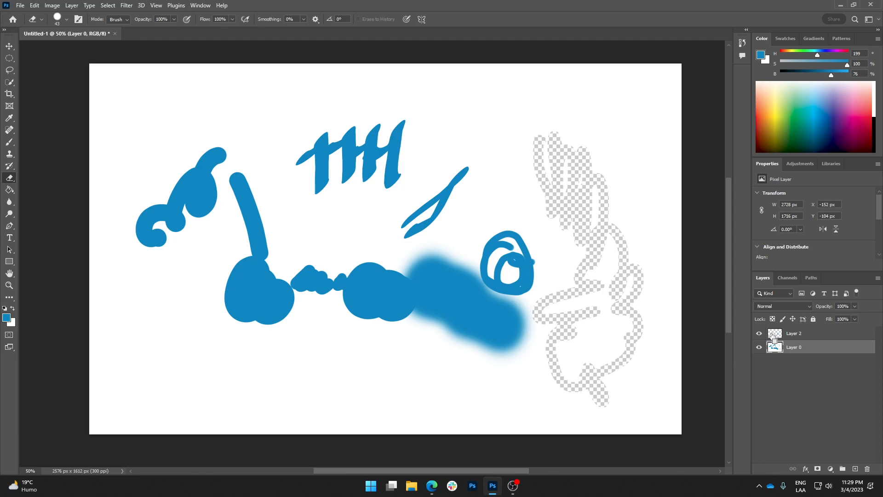
key(ctrl+z)
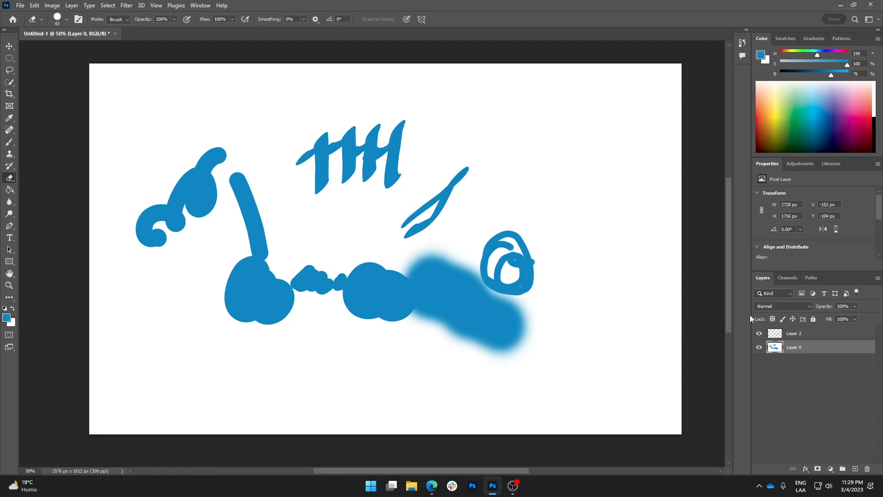
Step: Move Layer 2's blue spiral up to the upper right of the canvas and reselect Layer 0
click(773, 336)
key(v)
drag(528, 258, 592, 159)
click(790, 349)
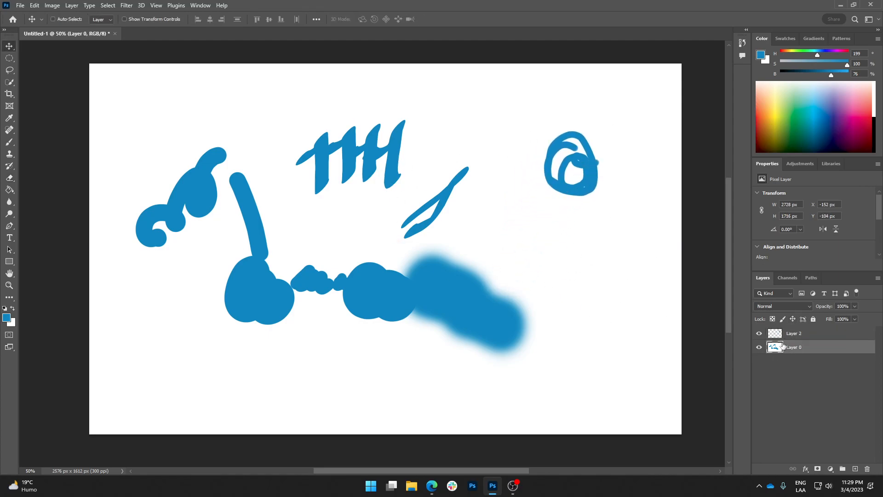
Step: Select Layer 2 and toggle its visibility off and on to identify its contents
click(794, 335)
click(759, 334)
click(759, 334)
click(759, 334)
click(758, 334)
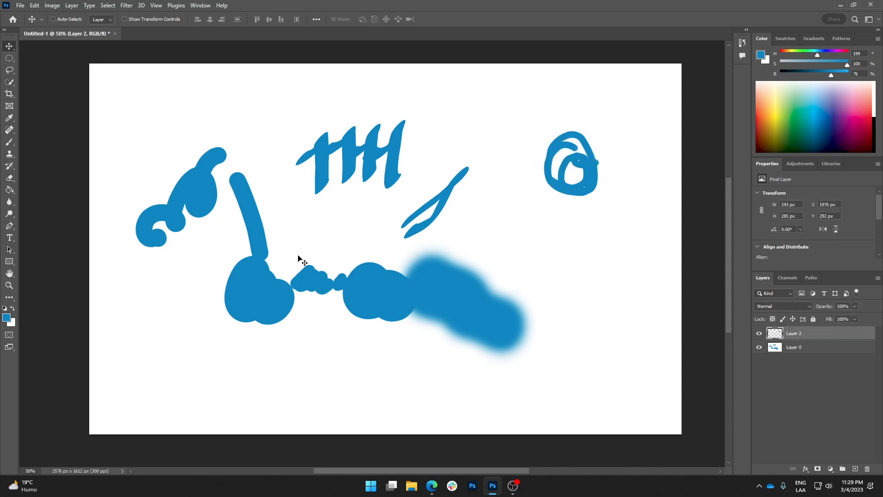
click(46, 9)
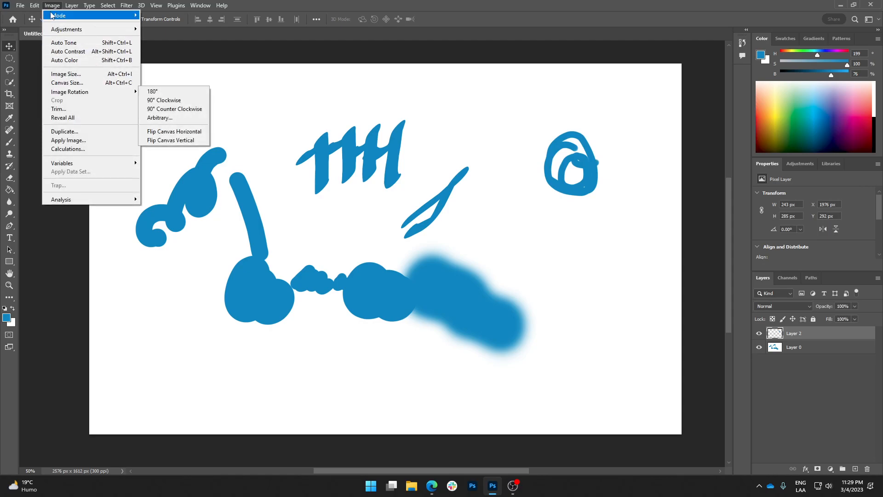
mouse_move(35, 5)
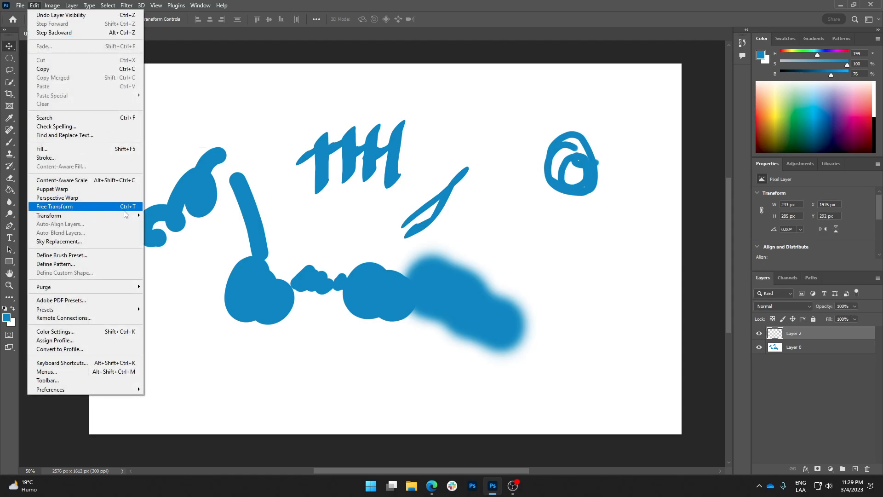
click(567, 74)
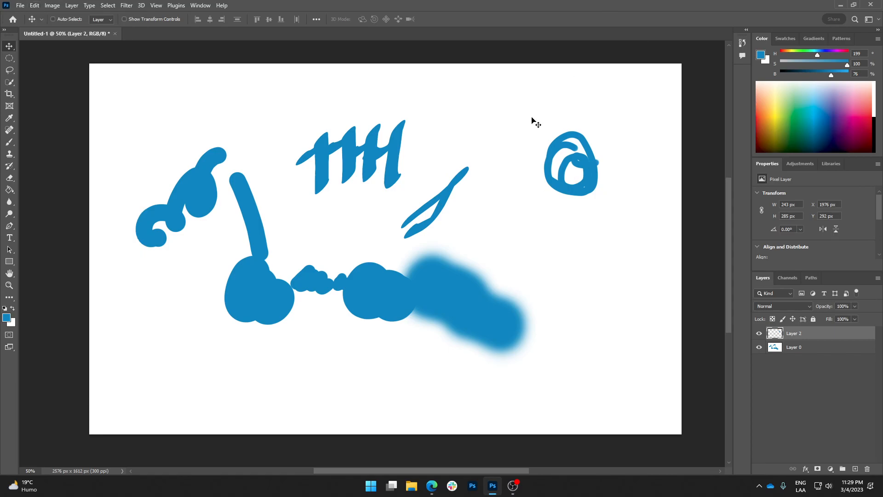
Step: Free-transform Layer 2's blue spiral, shifting it slightly left, enlarging it and pulling its corners into a skewed shape
key(ctrl+t)
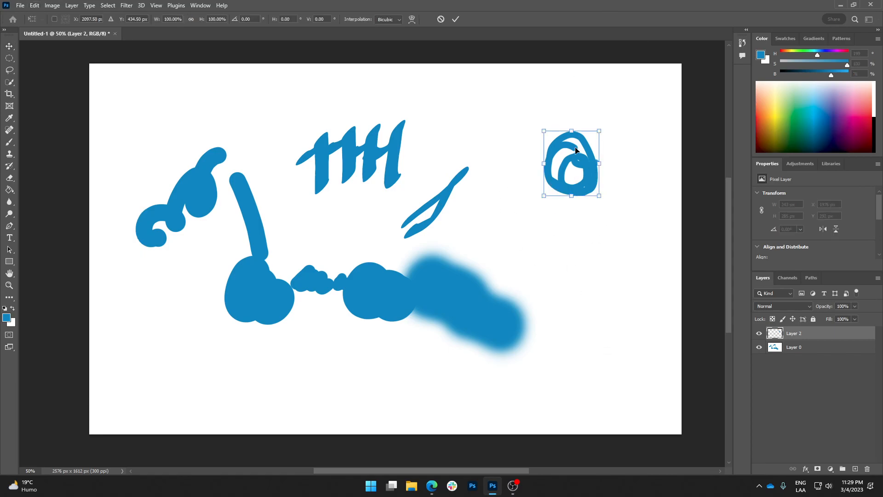
mouse_move(585, 183)
mouse_down()
mouse_move(571, 169)
mouse_move(573, 187)
mouse_up()
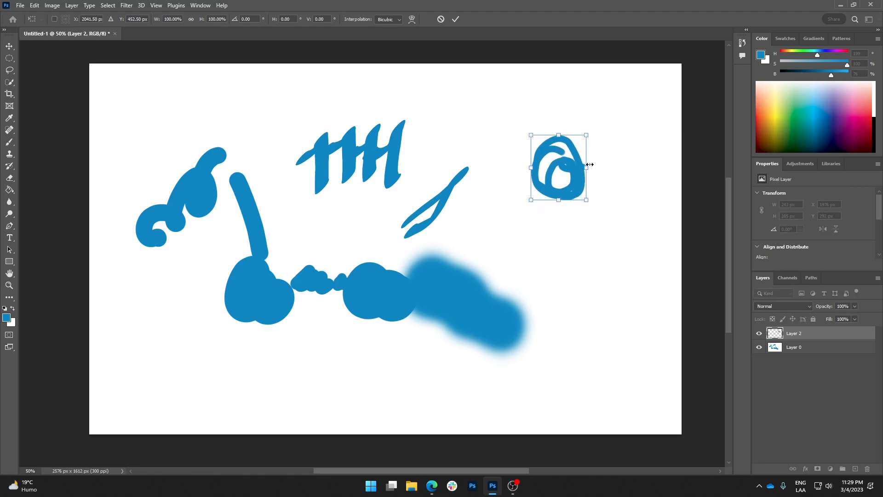
drag(588, 134, 633, 92)
drag(532, 201, 553, 200)
drag(635, 94, 586, 91)
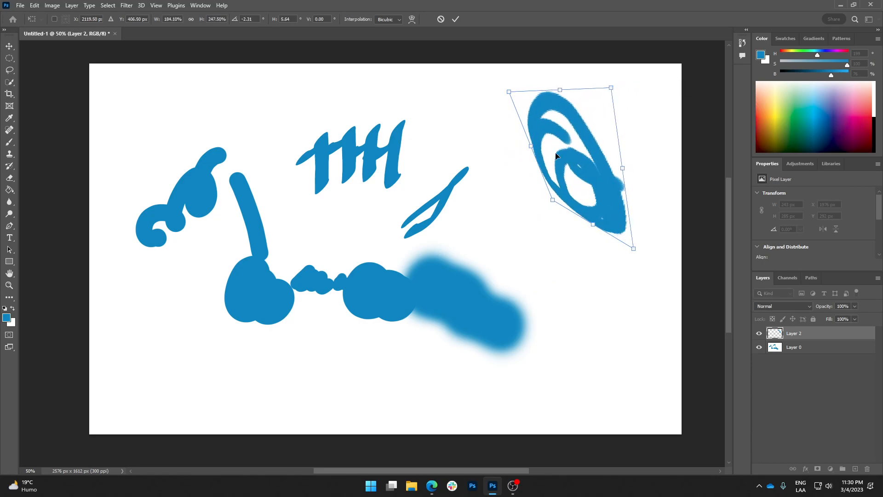
Step: Distort the spiral's left corners into a tall oval, apply the transformation and move the shape slightly down and left
drag(554, 200, 478, 193)
drag(512, 92, 521, 115)
drag(496, 153, 543, 155)
drag(527, 210, 545, 204)
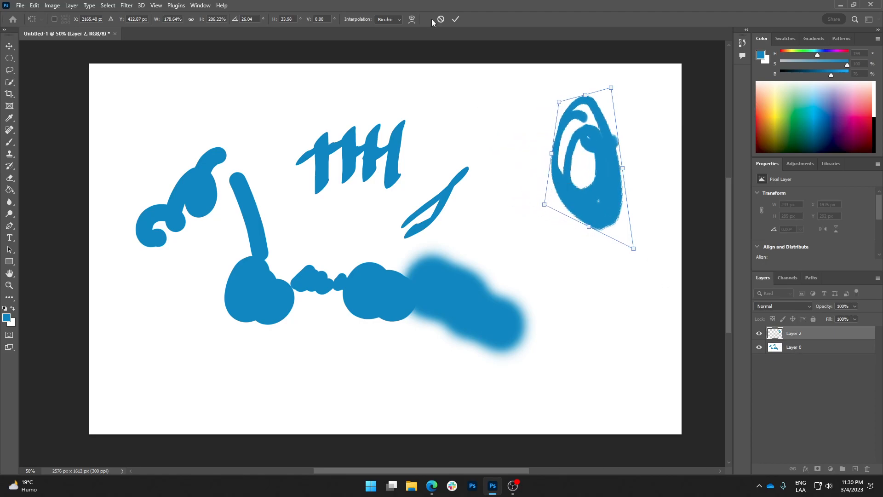
click(455, 19)
drag(604, 201, 595, 220)
Step: Try scaling Layer 0 to 88.93% and moving it with Free Transform, and cancel the transformation
click(806, 350)
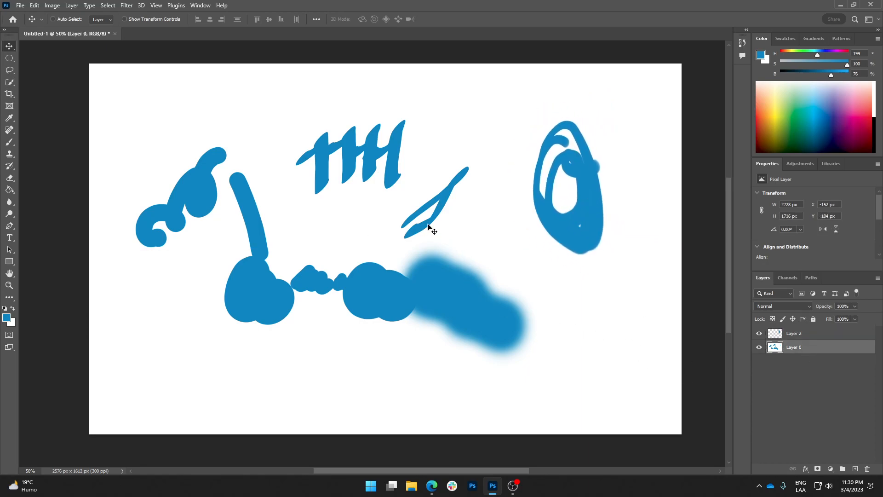
key(ctrl+t)
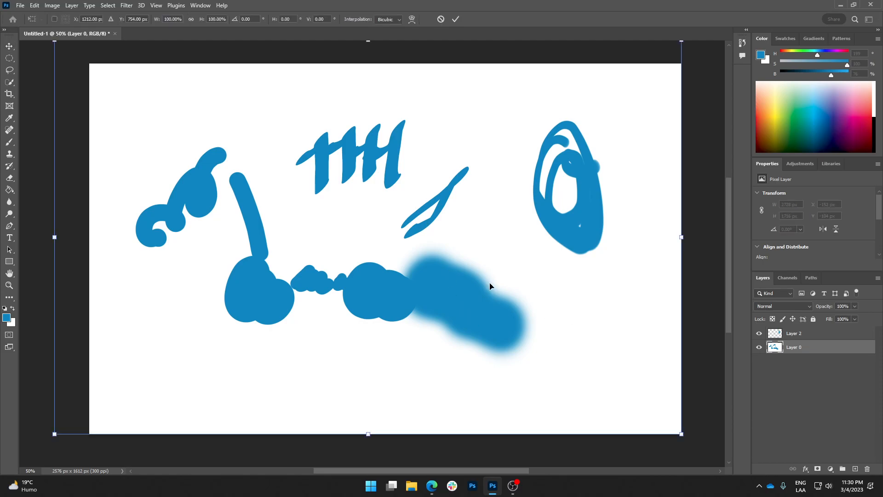
scroll(517, 277, down, 1)
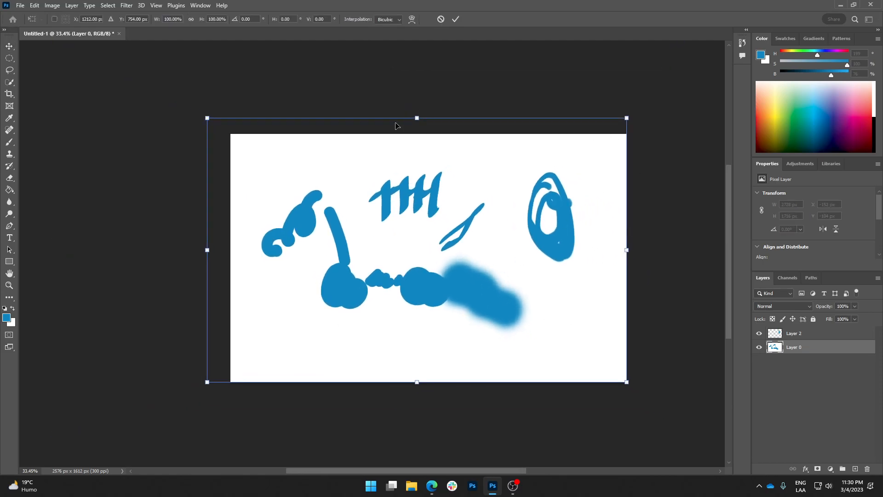
drag(208, 119, 258, 148)
drag(439, 237, 414, 228)
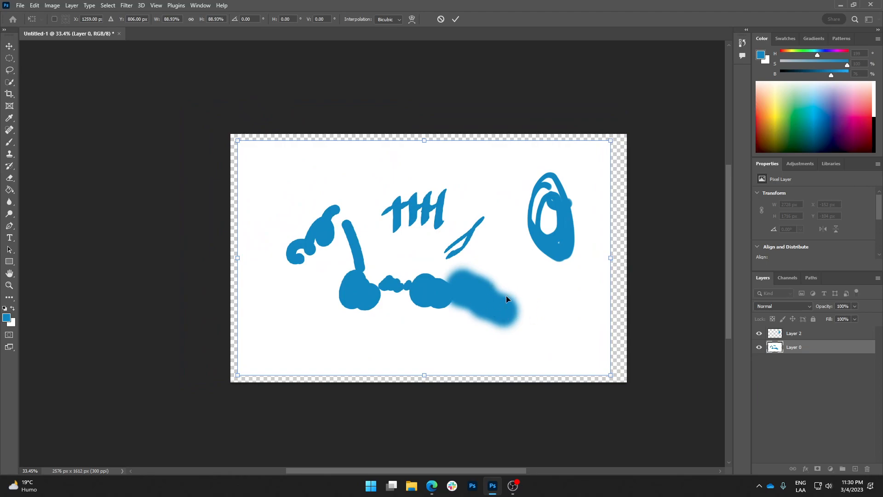
mouse_move(517, 278)
mouse_down()
mouse_move(531, 302)
mouse_move(500, 279)
mouse_up()
drag(501, 225, 457, 232)
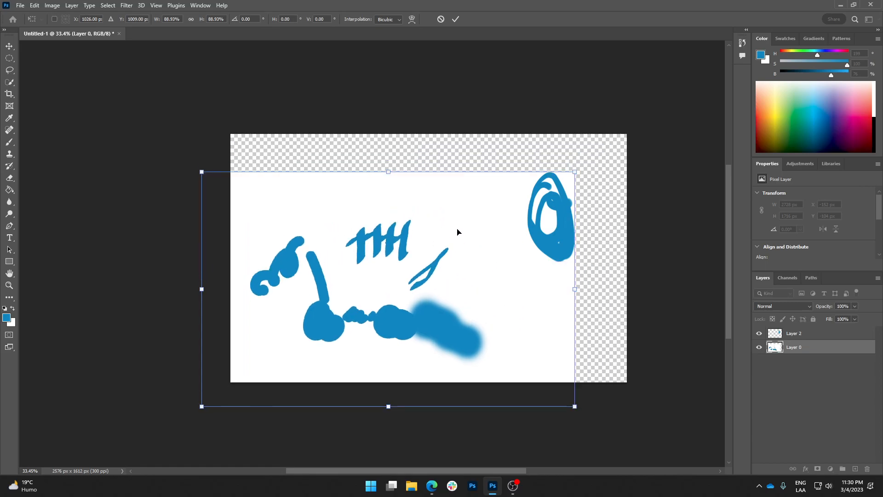
click(440, 20)
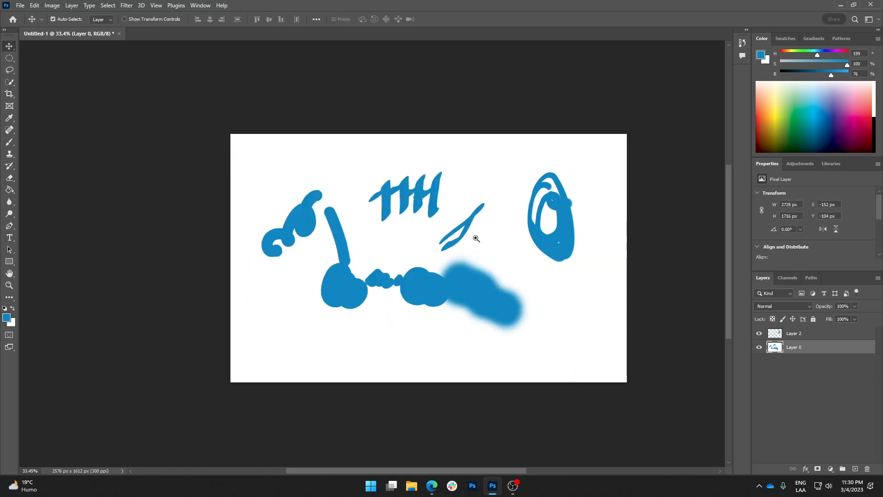
Step: Lasso the forked stroke on Layer 0, try moving it with Free Transform, then cancel the transformation and deselect
click(477, 238)
click(476, 238)
click(9, 72)
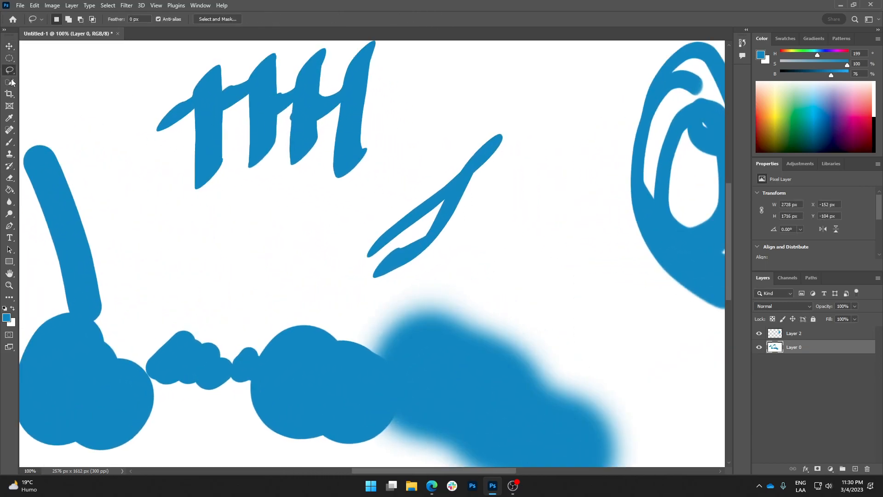
mouse_move(458, 120)
mouse_down()
mouse_move(430, 154)
mouse_move(359, 296)
mouse_move(481, 248)
mouse_move(487, 113)
mouse_up()
key(ctrl+t)
mouse_move(440, 217)
mouse_down()
mouse_move(483, 177)
mouse_move(569, 164)
mouse_move(595, 244)
mouse_move(585, 252)
mouse_move(468, 195)
mouse_up()
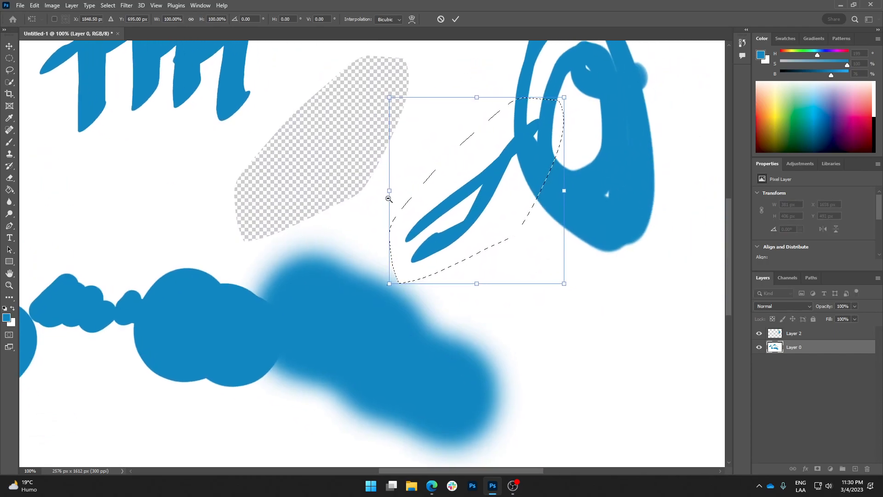
scroll(389, 194, down, 5)
mouse_move(427, 267)
mouse_down()
mouse_move(489, 355)
mouse_move(491, 328)
mouse_up()
click(441, 18)
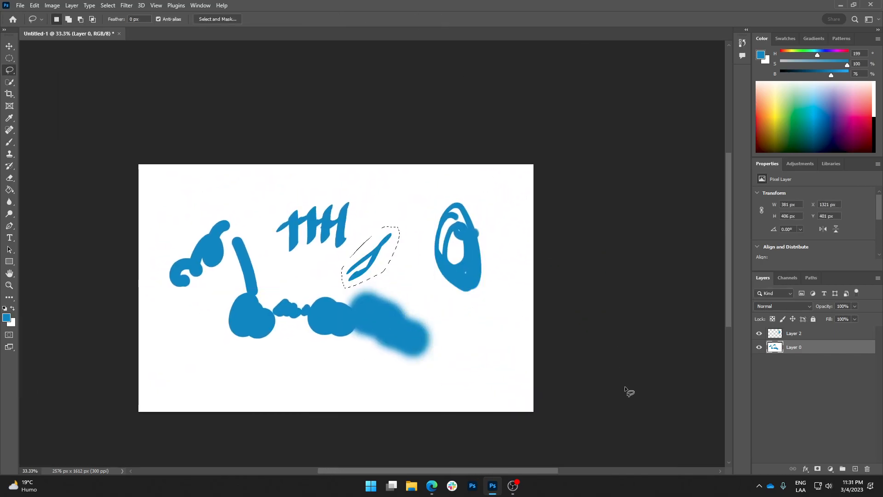
click(625, 391)
Step: Try the Quick Selection tool on the white area above the tally-like strokes and clear the selection
scroll(339, 226, up, 3)
scroll(338, 227, down, 2)
click(11, 84)
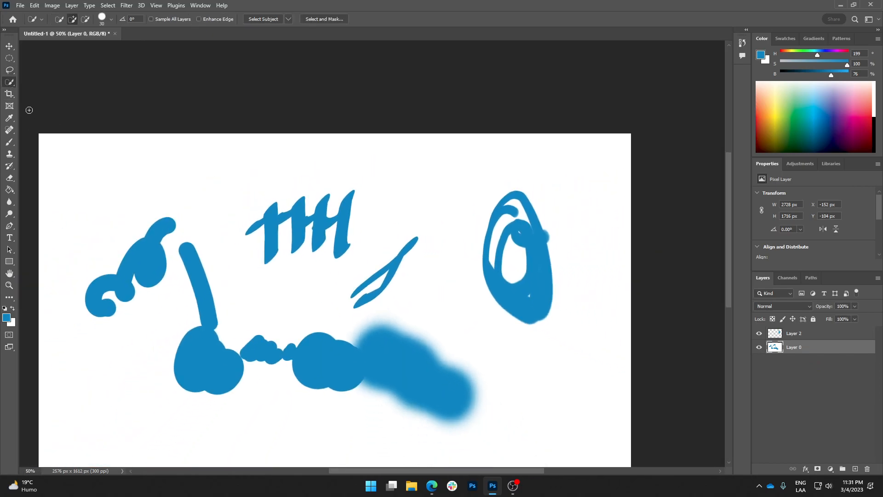
click(269, 173)
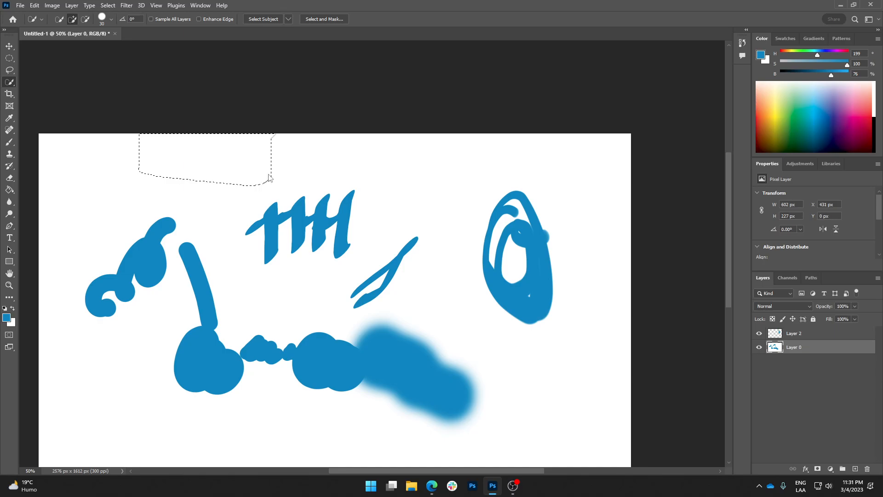
key(ctrl+d)
Step: Select Layer 0's white background with the Magic Wand, invert the selection and copy the blue strokes to a new layer
right_click(10, 82)
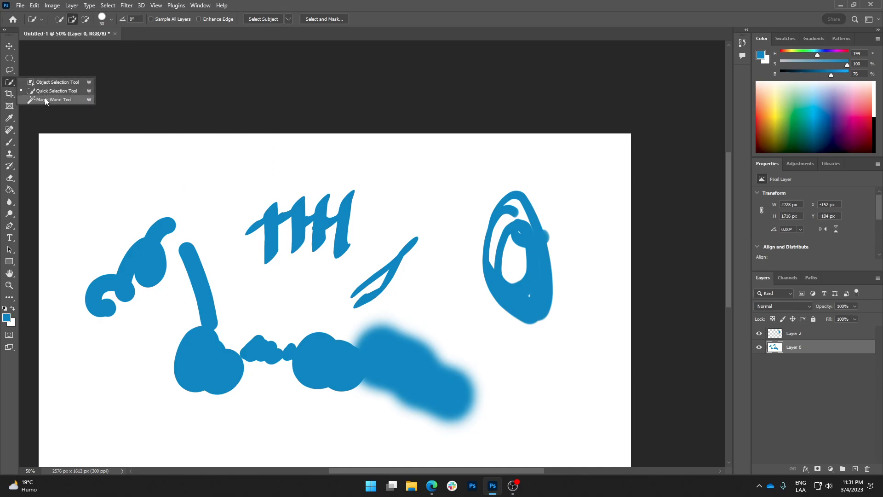
click(37, 96)
click(222, 179)
scroll(460, 230, down, 2)
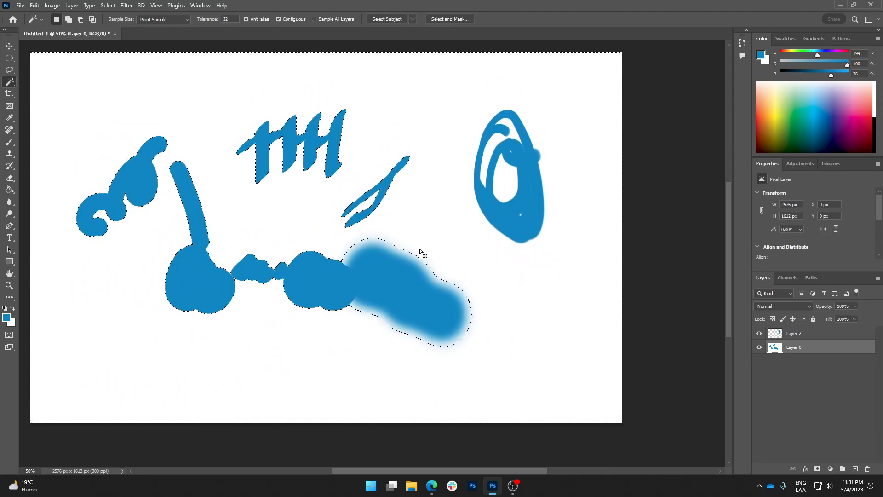
key(ctrl+shift+i)
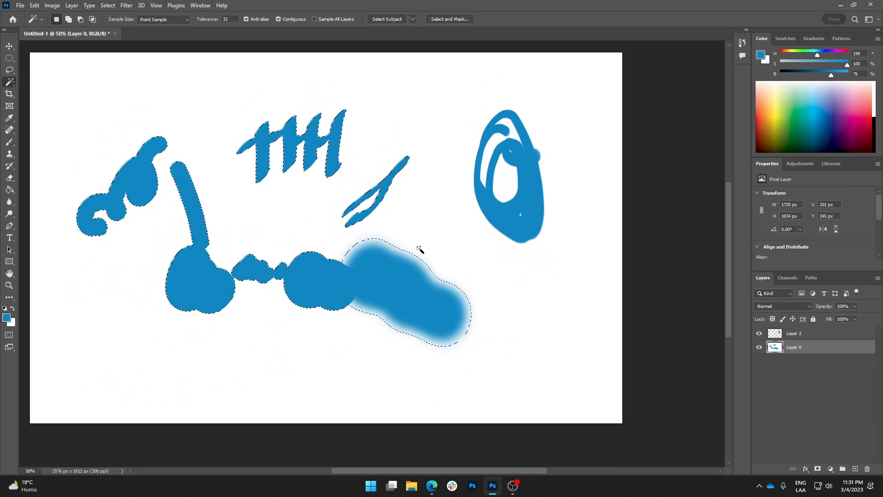
key(ctrl+j)
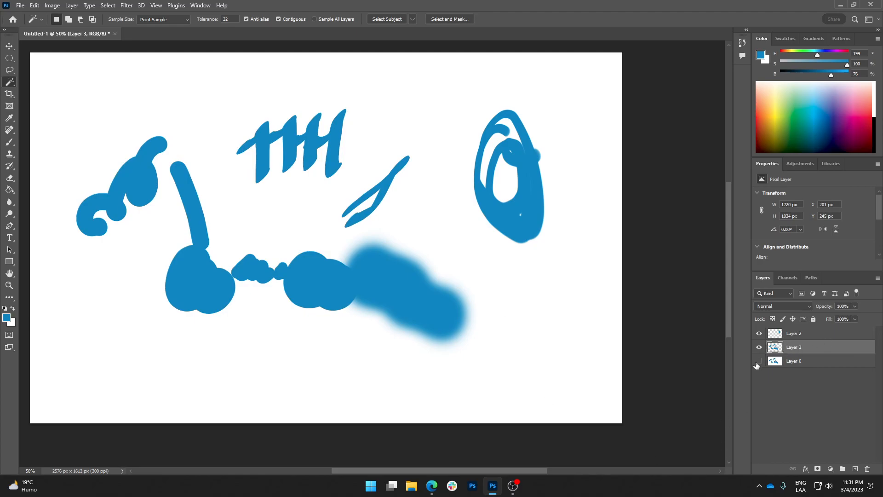
Step: Hide Layer 0, shift Layer 3's drawing across the canvas, and inspect its soft stroke's edges against the transparent background
click(759, 362)
key(v)
mouse_move(284, 145)
mouse_down()
mouse_move(374, 158)
mouse_move(262, 117)
mouse_move(336, 141)
mouse_move(310, 139)
mouse_up()
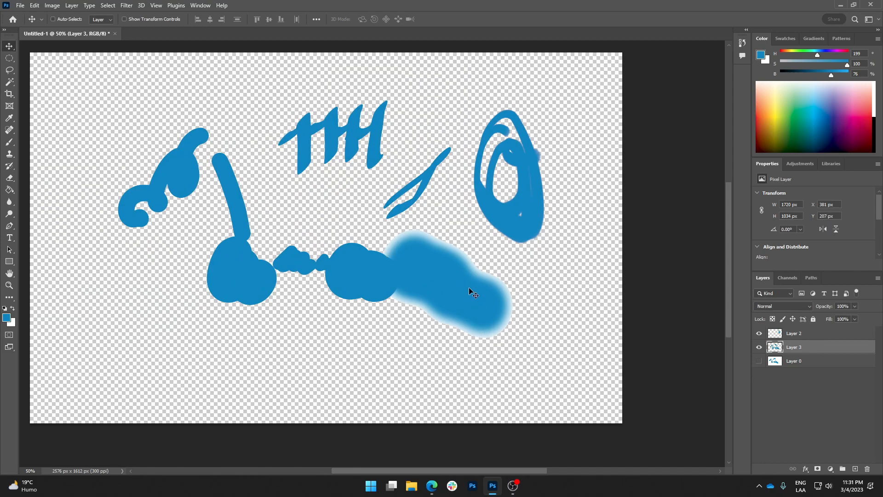
scroll(456, 276, up, 5)
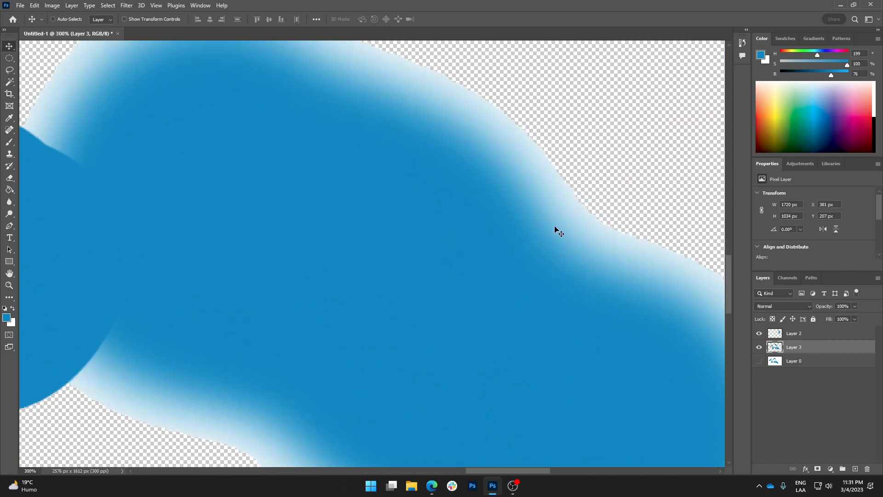
scroll(469, 184, down, 3)
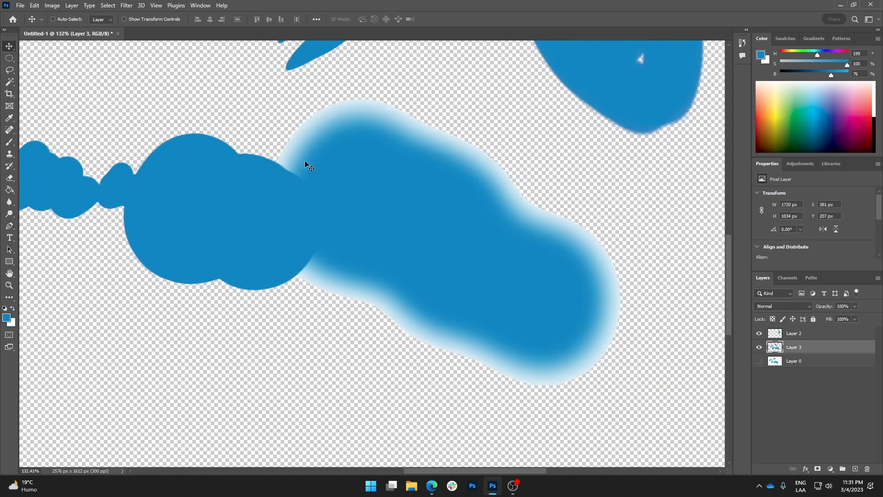
scroll(370, 113, up, 4)
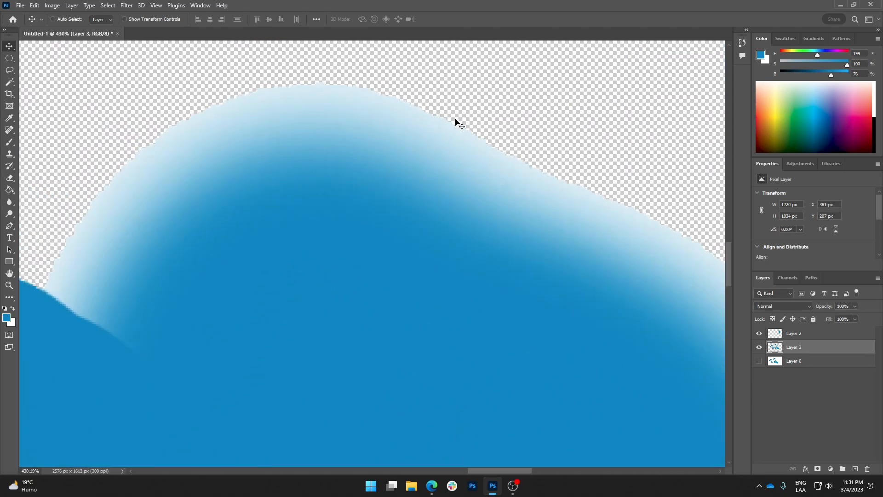
scroll(488, 193, down, 8)
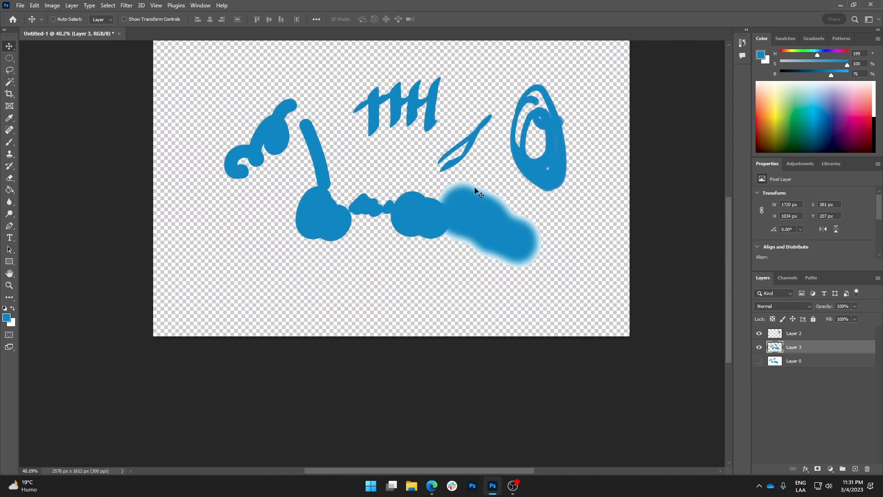
Step: Enlarge the soft brush to 203 px, paint a curved blue stroke beside the old one on Layer 3, and inspect its edges
key(b)
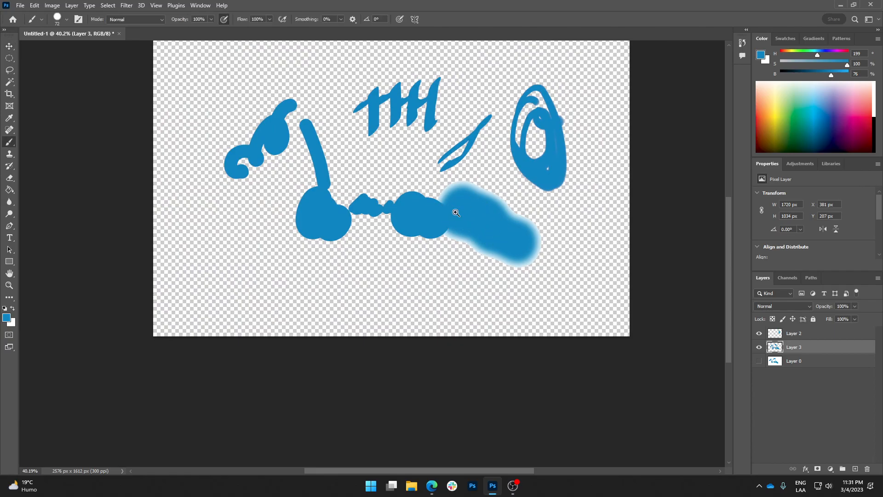
scroll(493, 221, up, 3)
drag(485, 213, 346, 203)
mouse_move(405, 241)
mouse_down()
mouse_move(418, 154)
mouse_move(394, 92)
mouse_move(389, 1)
mouse_up()
mouse_move(534, 254)
mouse_down()
mouse_move(532, 171)
mouse_move(573, 197)
mouse_move(582, 191)
mouse_move(569, 211)
mouse_move(562, 315)
mouse_move(508, 370)
mouse_up()
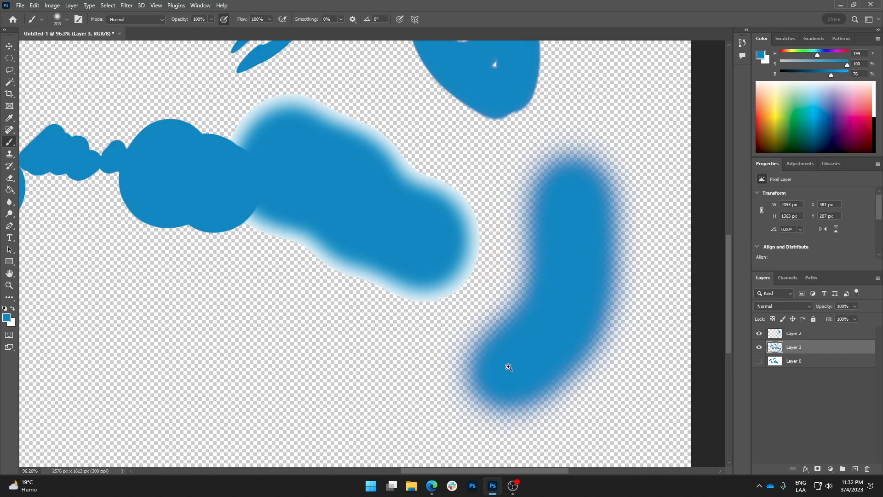
scroll(509, 370, up, 5)
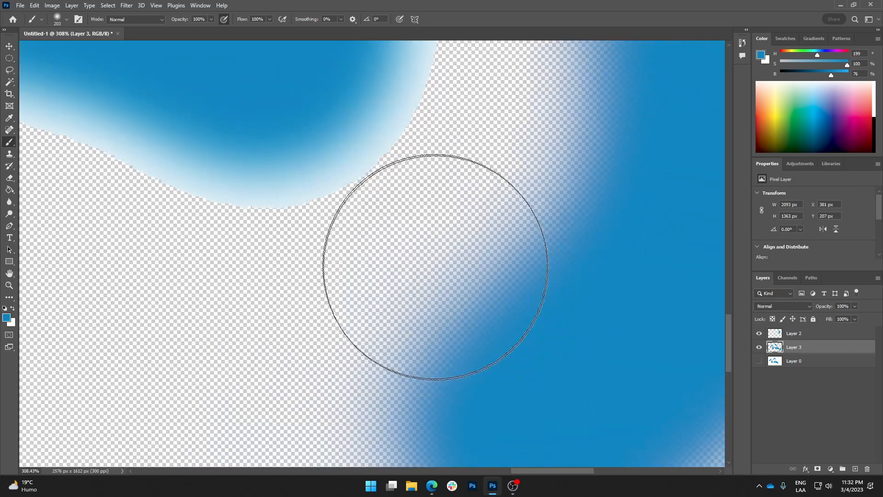
scroll(391, 263, down, 5)
Step: Add a new layer beneath Layer 3 and paint soft red strokes on it behind the two soft blue strokes
click(804, 365)
click(855, 468)
click(761, 114)
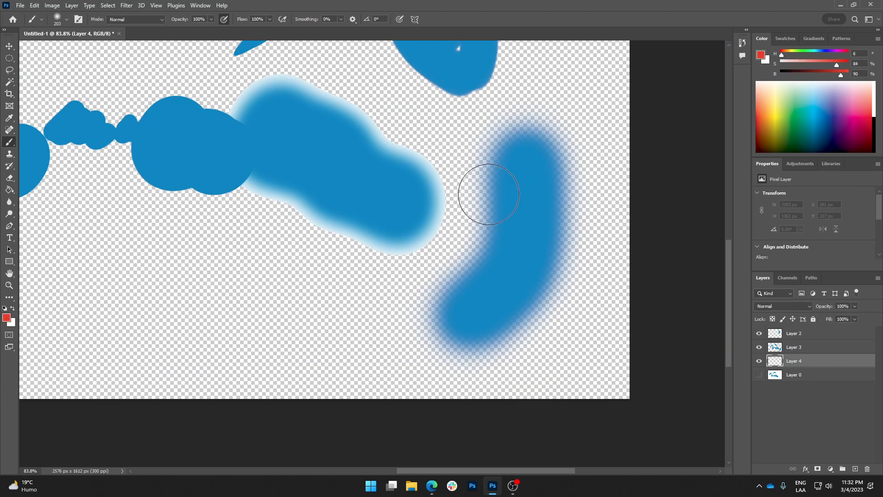
mouse_move(588, 299)
mouse_down()
mouse_move(346, 175)
mouse_move(390, 160)
mouse_move(447, 185)
mouse_move(635, 230)
mouse_up()
scroll(521, 177, up, 2)
scroll(520, 176, up, 3)
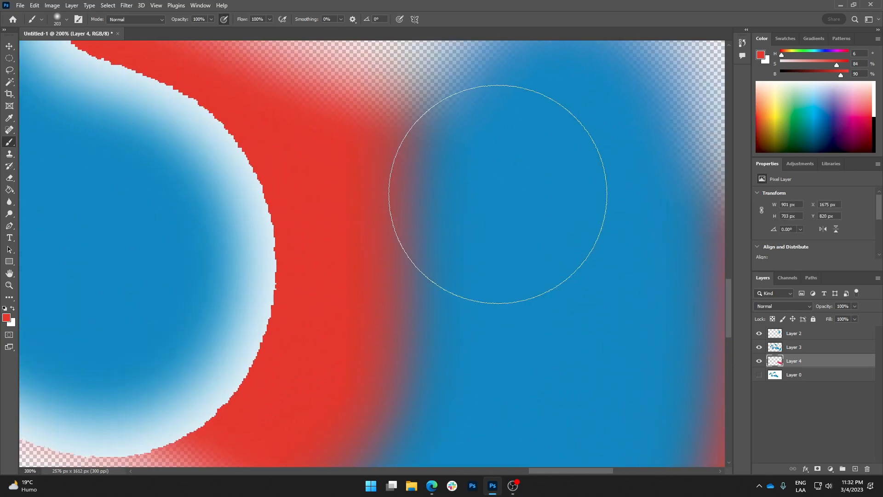
mouse_move(453, 259)
mouse_down()
mouse_move(428, 272)
mouse_move(376, 268)
mouse_up()
Step: Hide Layers 2, 3 and 4 and show Layer 0 again
click(9, 46)
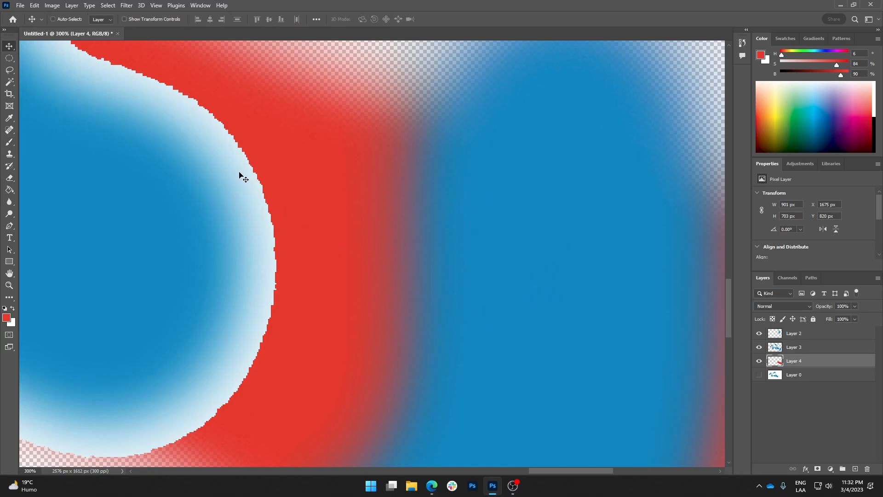
ctrl+alt+click(419, 229)
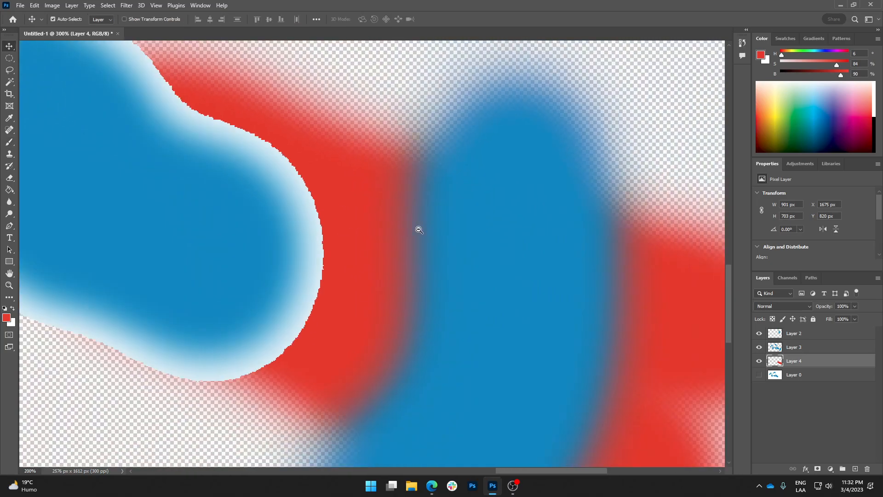
ctrl+alt+click(418, 229)
ctrl+alt+click(419, 229)
ctrl+alt+click(419, 229)
drag(317, 191, 484, 256)
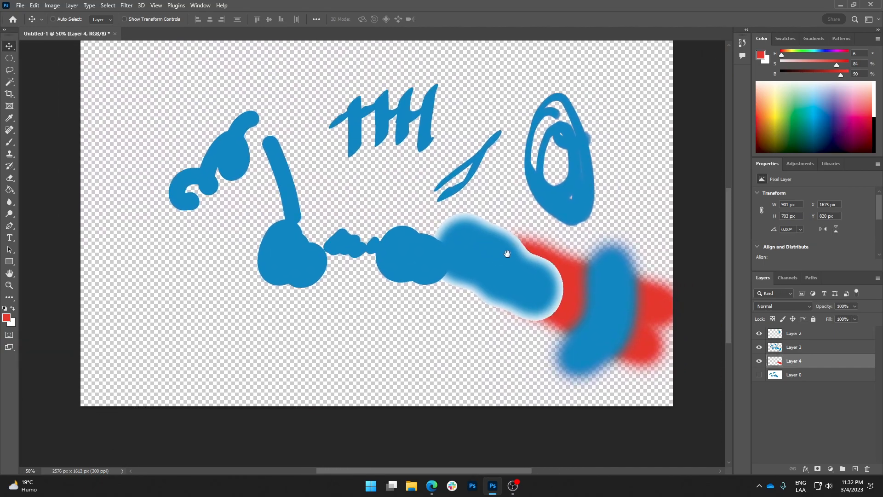
drag(760, 362, 759, 333)
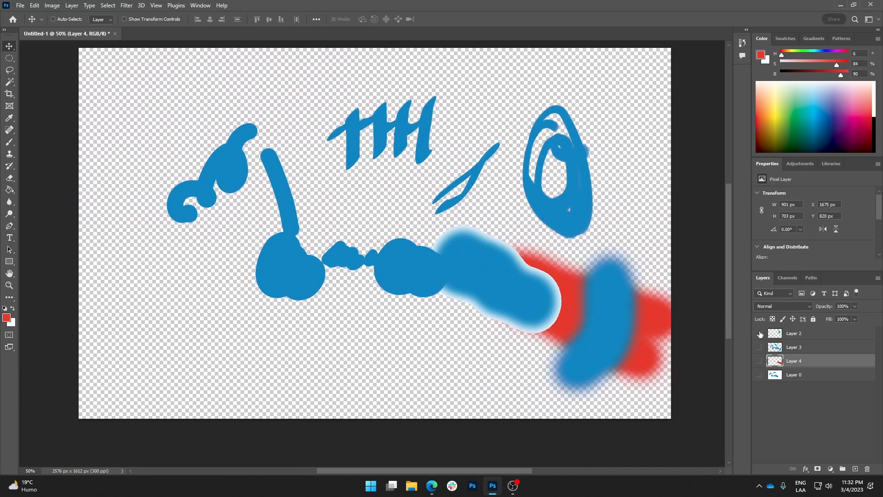
click(758, 374)
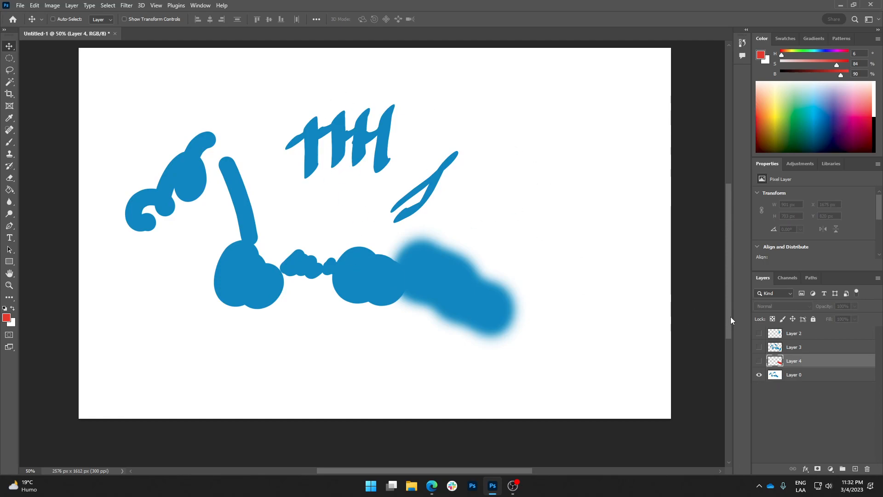
Step: Delete Layers 2, 3 and 4 together and add a new empty layer above Layer 0
click(813, 377)
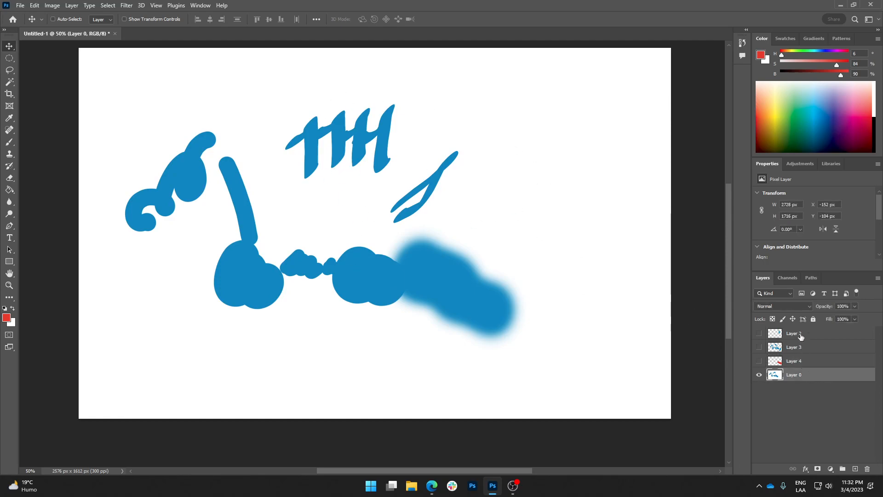
shift+click(802, 338)
click(792, 366)
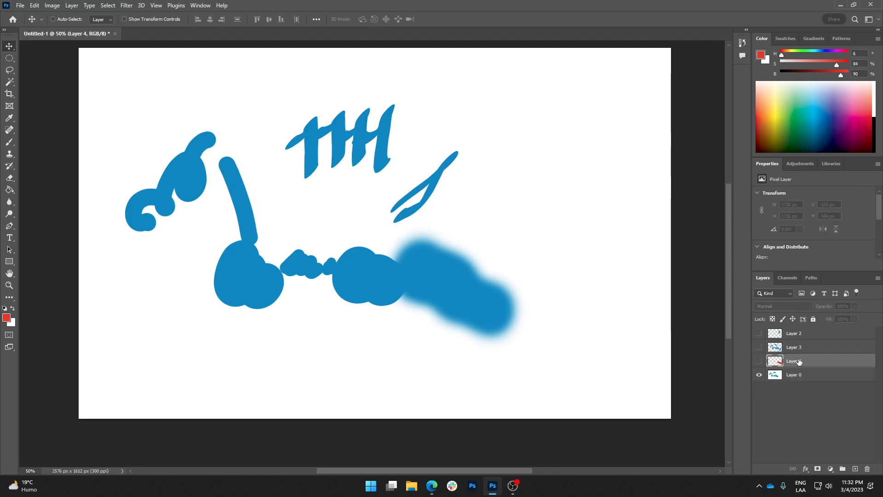
shift+click(813, 339)
drag(815, 361, 868, 468)
click(855, 468)
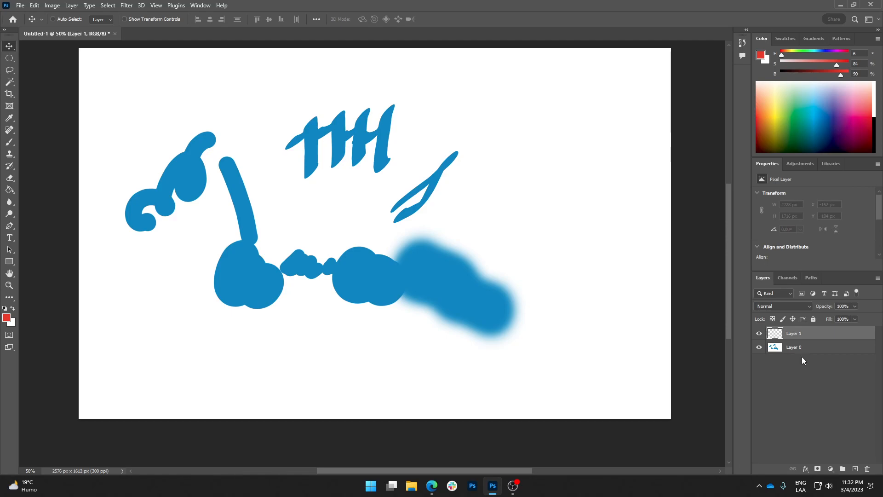
Step: Fill the new empty layer with red using the Paint Bucket and undo the fill
click(9, 190)
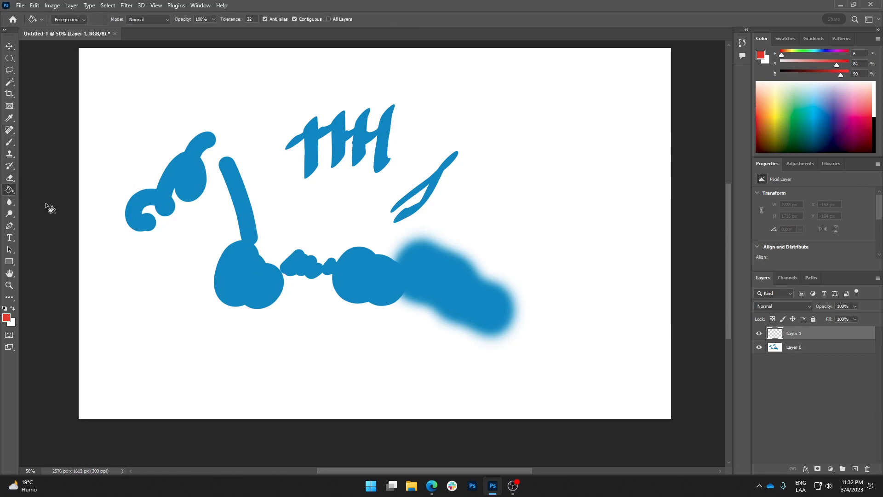
click(501, 253)
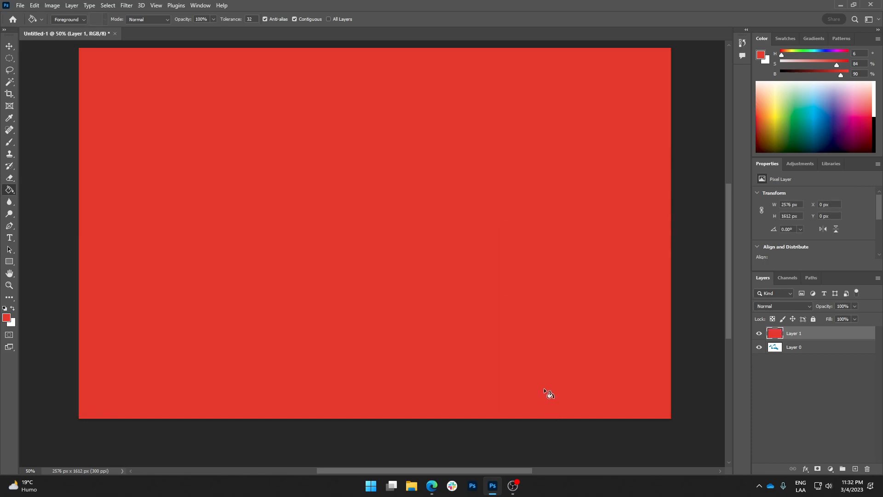
key(ctrl+u)
key(ctrl+z)
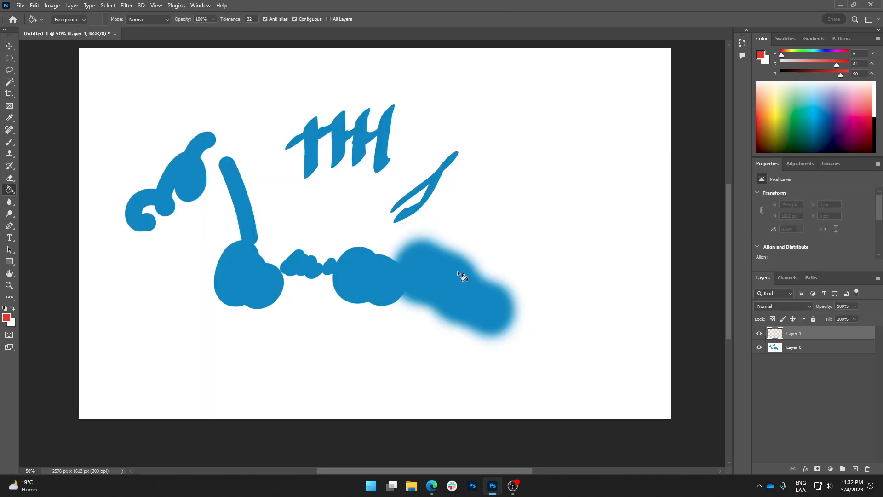
Step: Swap the foreground colour to white, fill the empty layer with it, and delete Layer 0
click(12, 308)
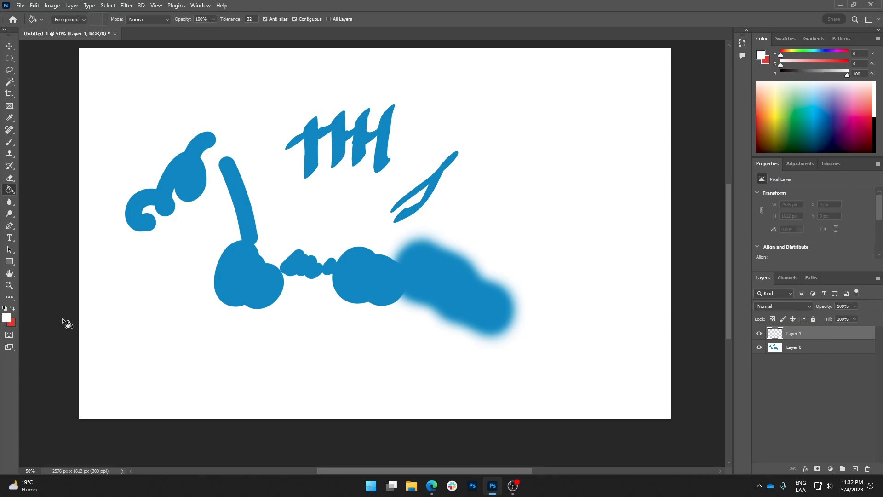
click(424, 182)
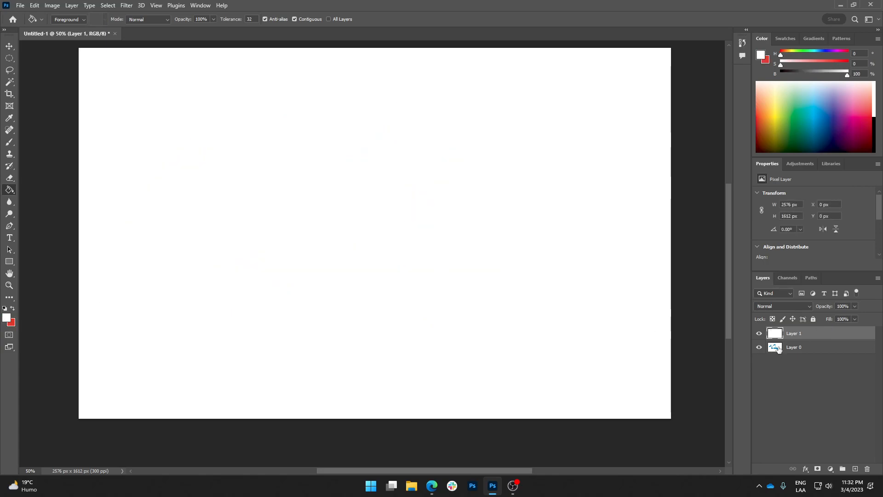
drag(787, 349, 867, 469)
click(9, 46)
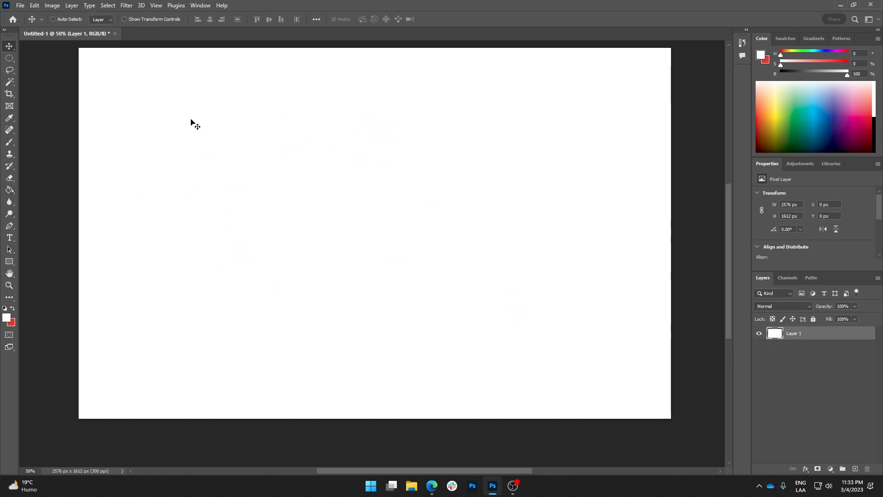
Step: Add a new layer above the white one and paint looping white brush strokes on it, about 642 by 310 px
drag(491, 93, 496, 155)
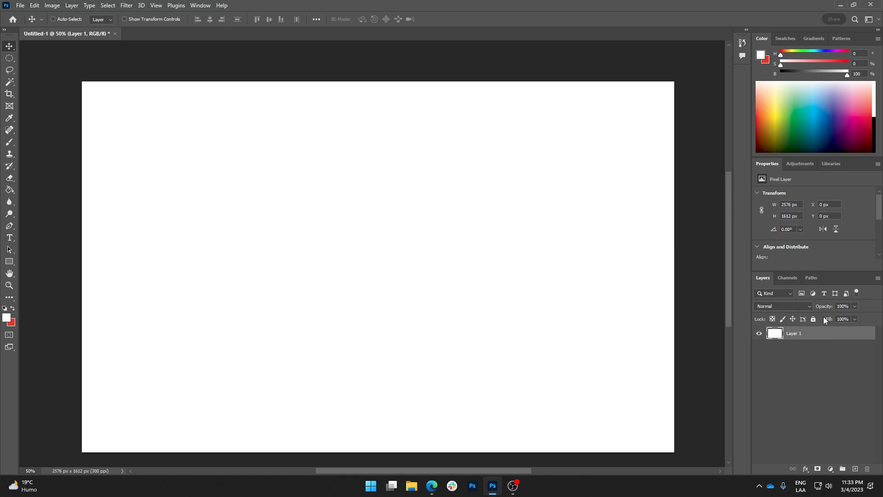
click(855, 468)
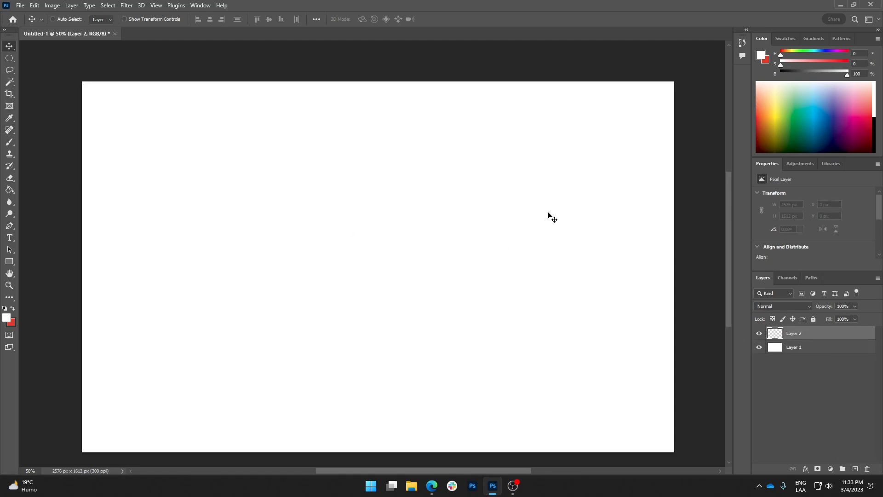
mouse_move(548, 304)
mouse_down()
mouse_move(544, 288)
mouse_move(541, 299)
mouse_move(555, 297)
mouse_up()
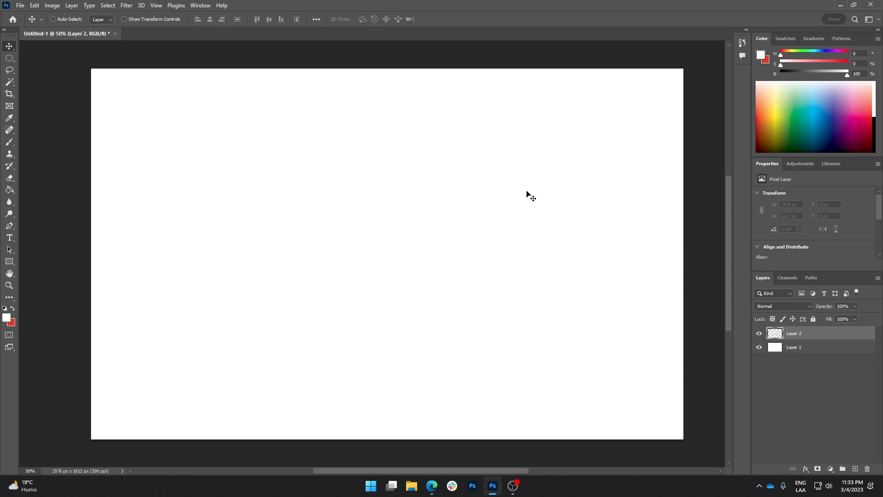
click(9, 142)
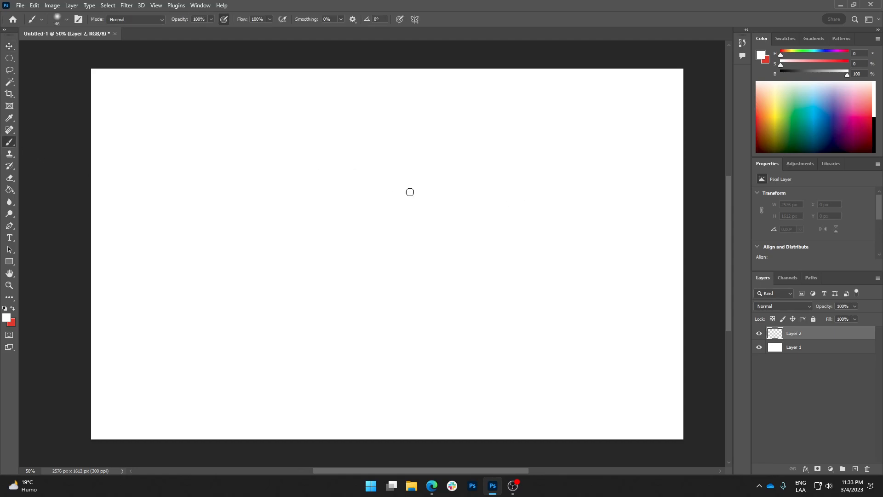
key(z)
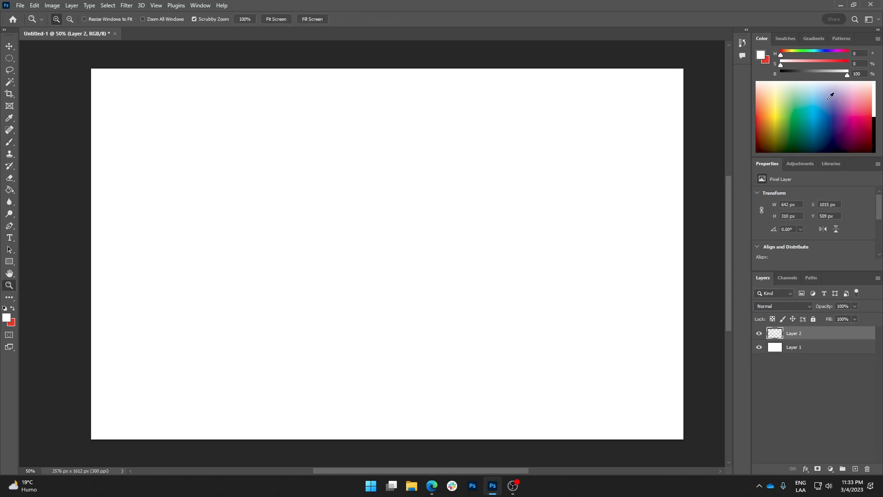
Step: Choose a blue foreground colour, paint a small blob near the canvas centre with the brush, and undo it
click(824, 125)
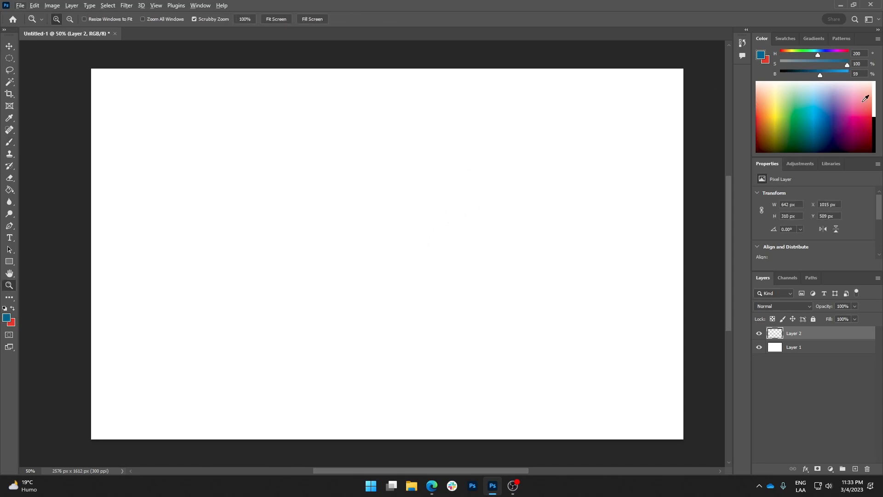
click(817, 122)
key(b)
mouse_move(404, 191)
mouse_down()
mouse_move(434, 202)
mouse_move(422, 196)
mouse_up()
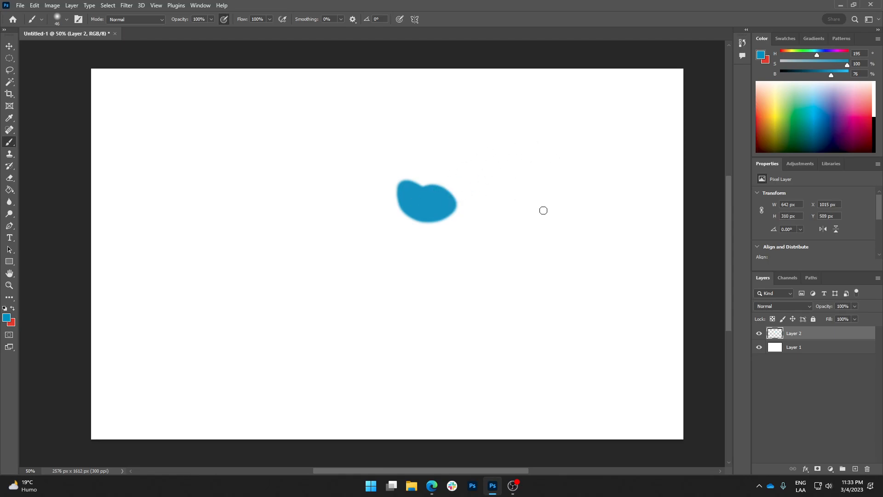
key(ctrl+z)
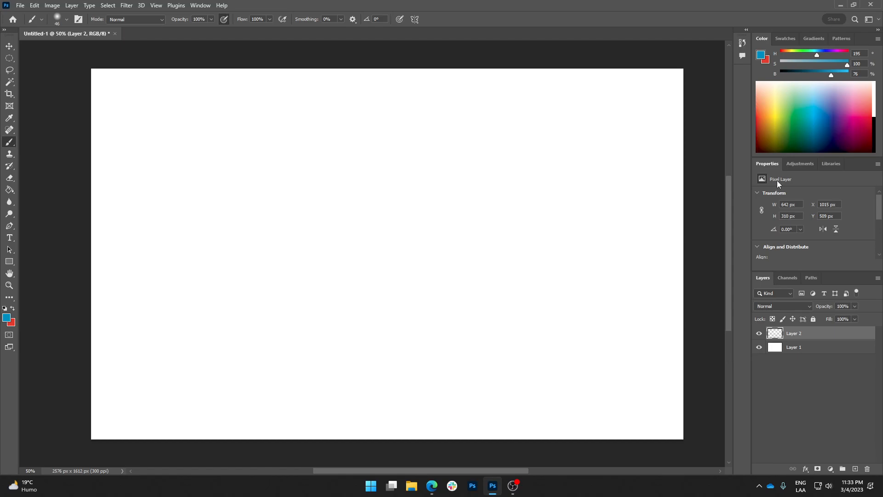
Step: Fill the white Layer 1 with neutral grey, using saturation 0 and brightness 50
click(786, 354)
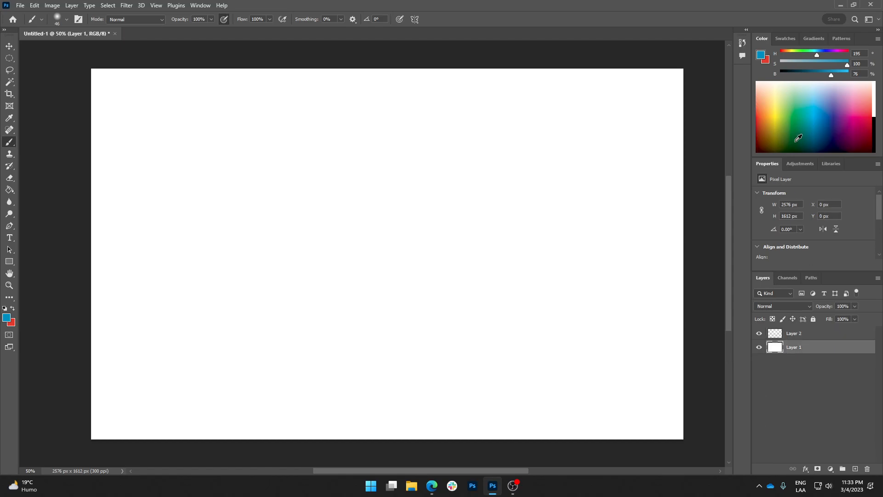
click(859, 74)
click(862, 64)
text(050)
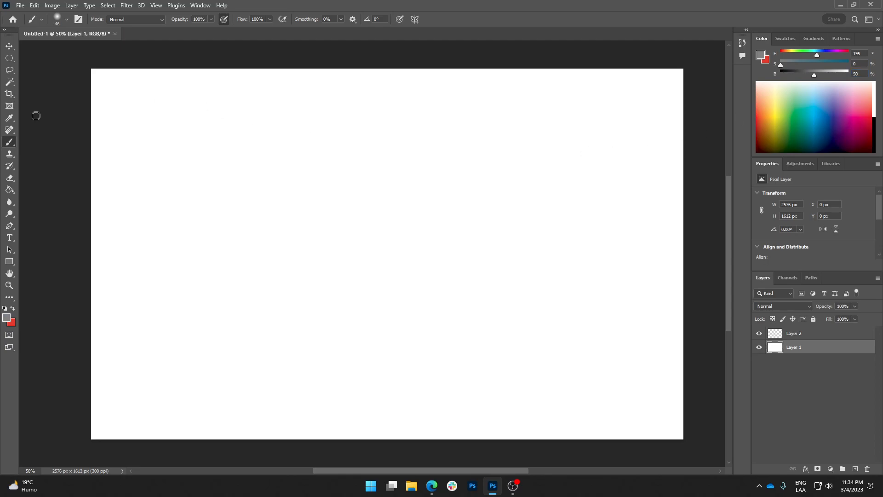
click(9, 189)
click(546, 360)
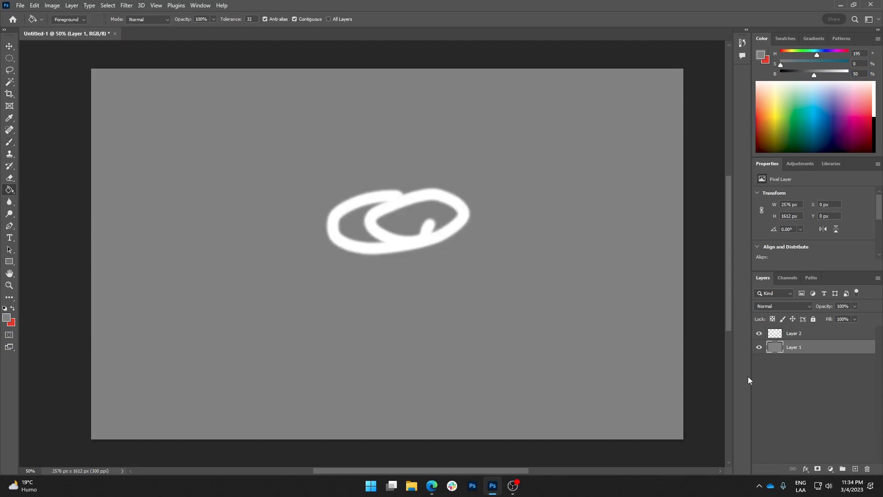
Step: Toggle the visibility of the painted Layer 2, and replace it with a new empty layer above the grey one
click(760, 334)
click(761, 334)
click(760, 334)
mouse_move(795, 336)
mouse_down()
mouse_move(865, 447)
mouse_move(867, 468)
mouse_up()
click(855, 469)
Step: Try the Gradient tool with a linear grey-to-red gradient running diagonally across the empty Layer 2, and undo it
click(8, 49)
drag(447, 250, 422, 247)
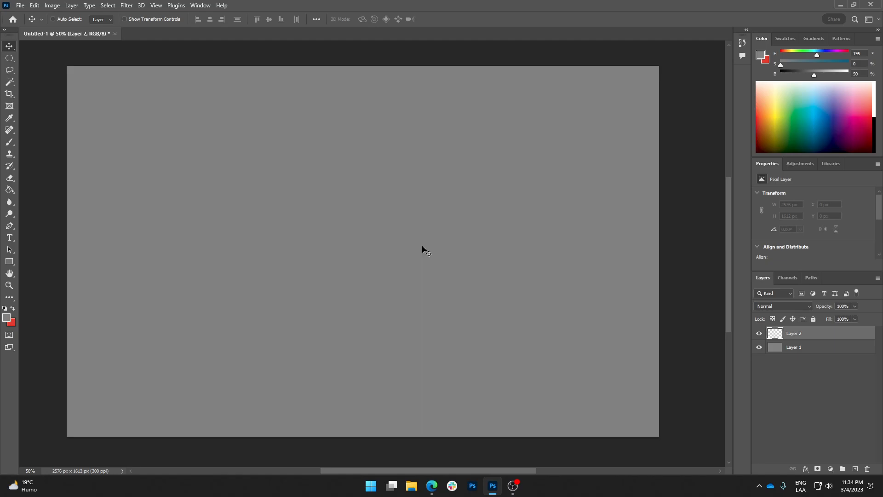
drag(339, 223, 351, 219)
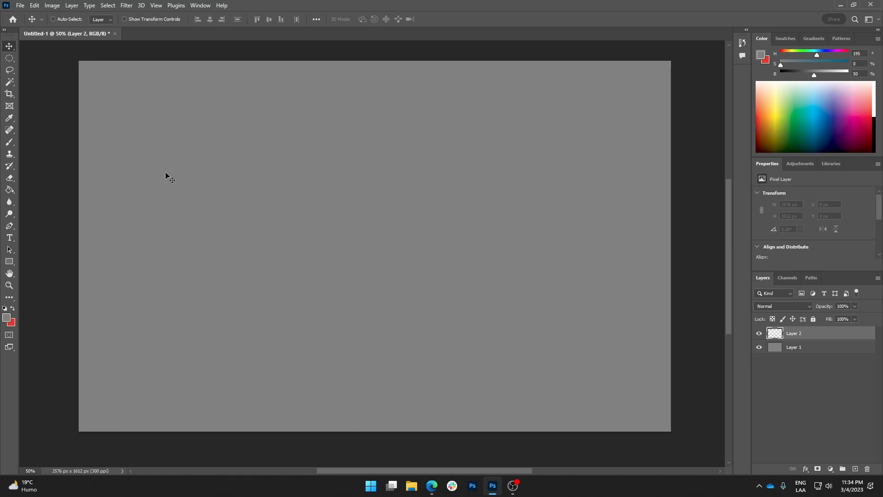
click(10, 191)
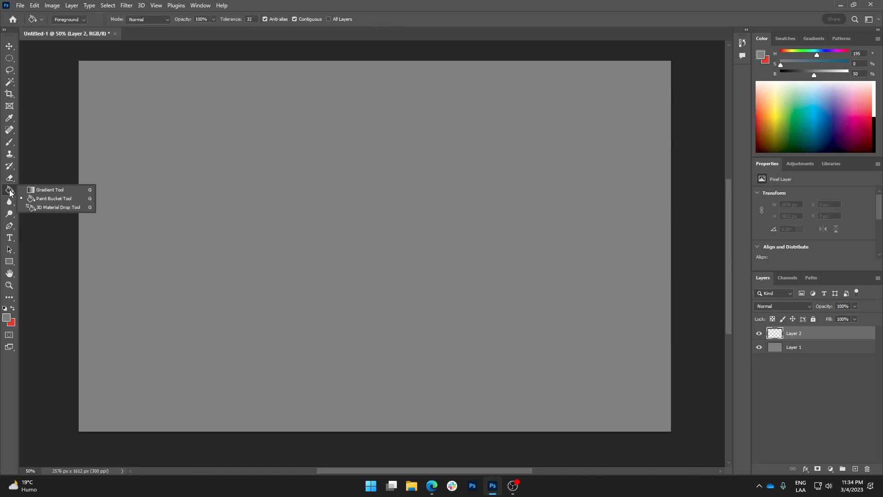
click(41, 191)
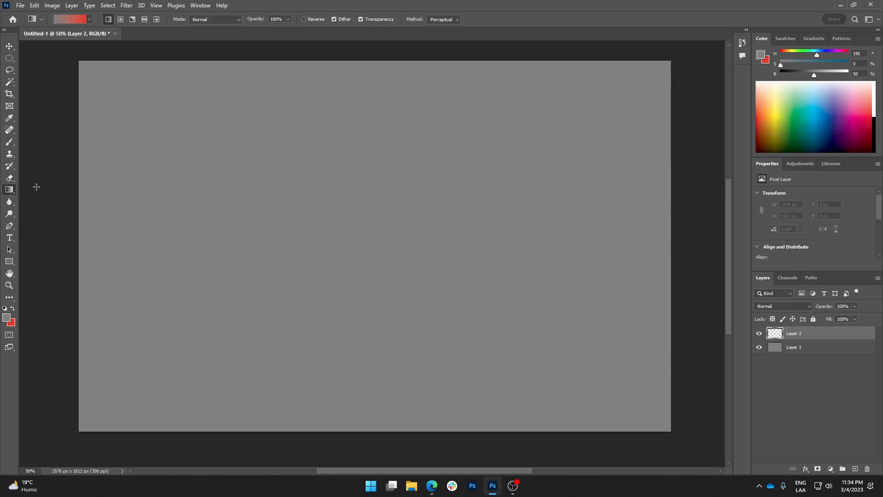
drag(226, 405, 382, 223)
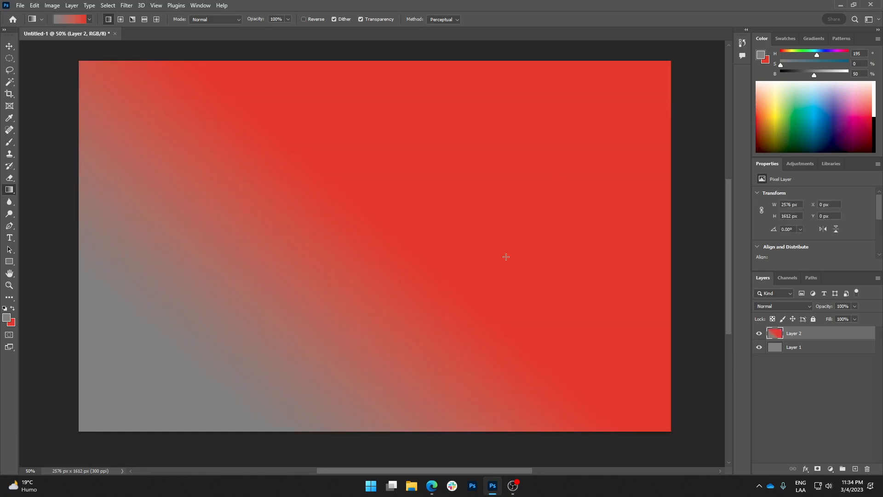
key(ctrl+z)
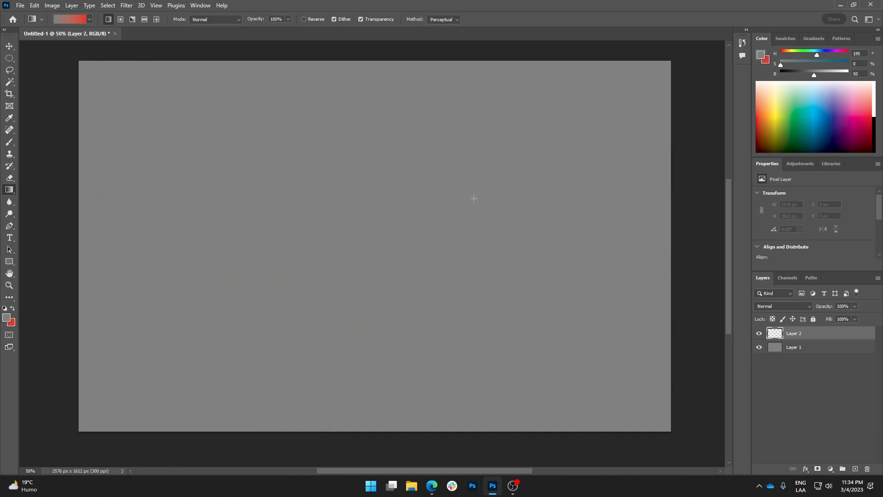
Step: Choose a dark blue foreground colour (H 198, S 100, B 52), paint a test stroke with a 110 px soft brush, and undo it
click(9, 46)
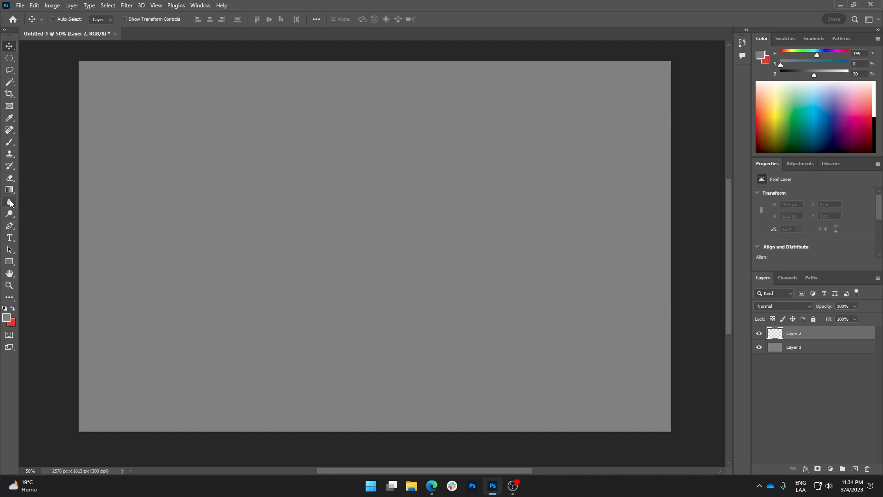
click(9, 142)
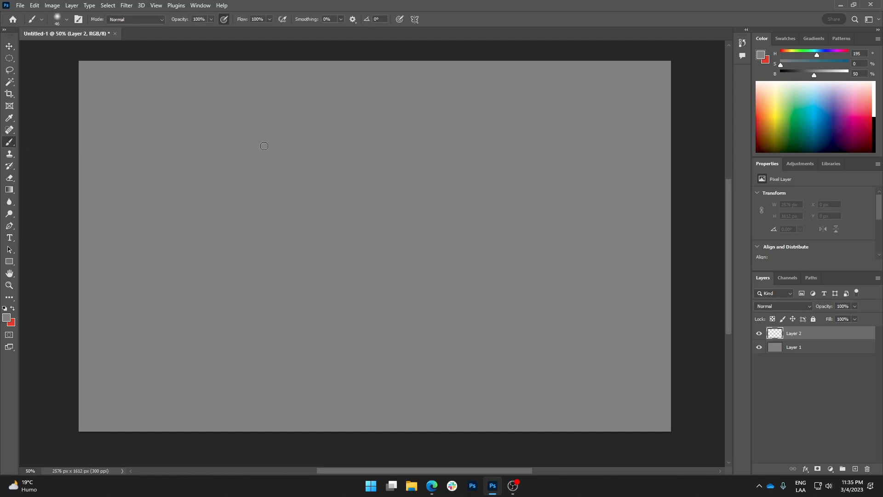
drag(405, 238, 416, 239)
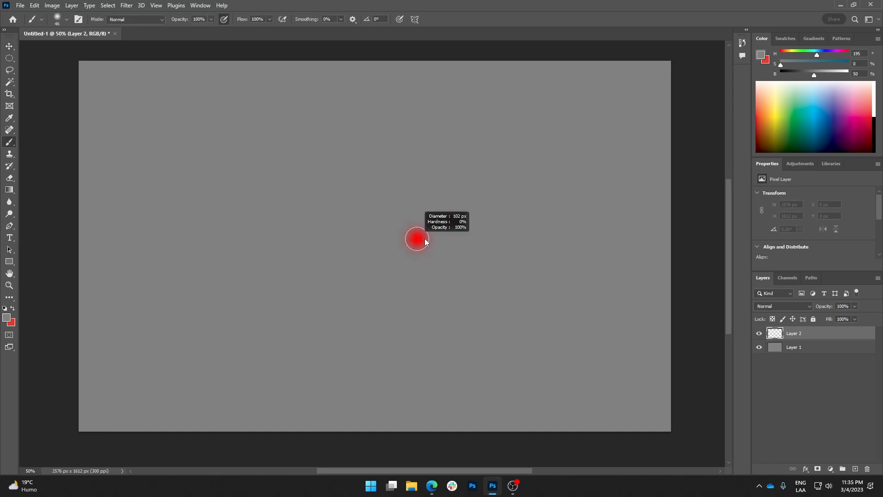
click(774, 117)
click(820, 126)
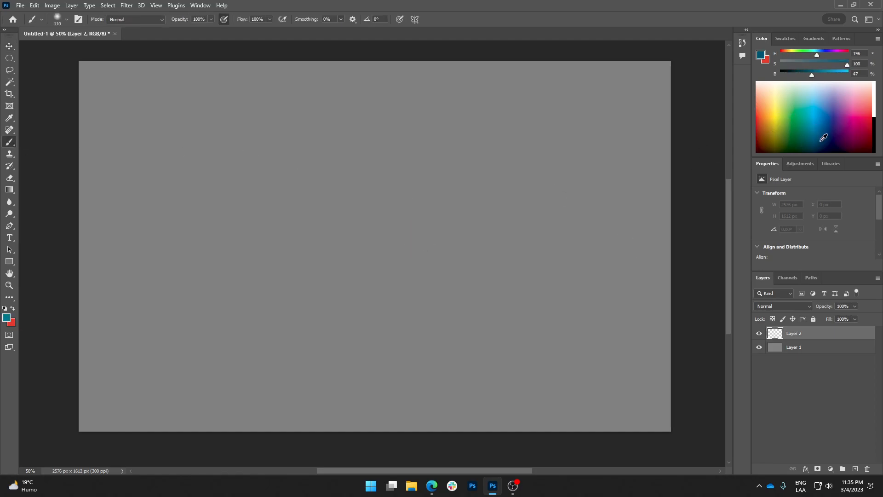
drag(416, 211, 426, 217)
key(ctrl+z)
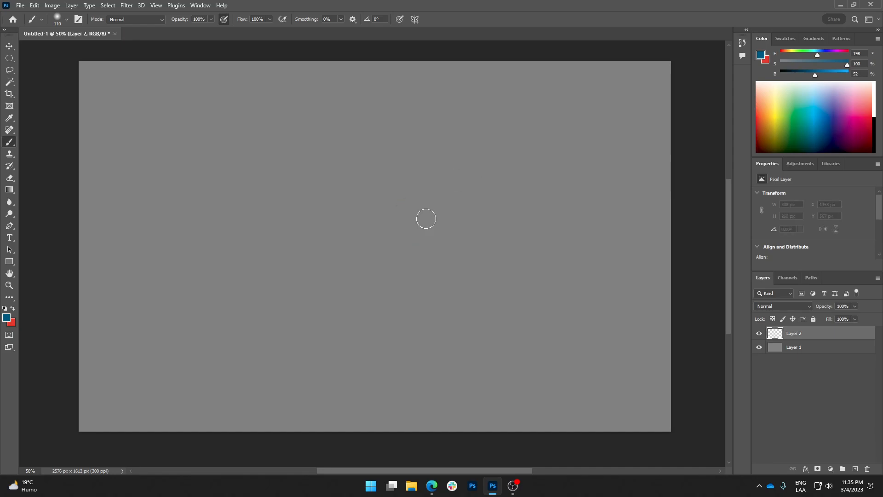
Step: Paint a solid blue blob about 659 by 633 px near the canvas centre on Layer 2 with a hard 334 px brush
right_click(426, 219)
drag(476, 262, 584, 270)
drag(351, 175, 385, 172)
mouse_move(404, 222)
mouse_down()
mouse_move(412, 249)
mouse_move(393, 259)
mouse_move(357, 269)
mouse_move(321, 258)
mouse_up()
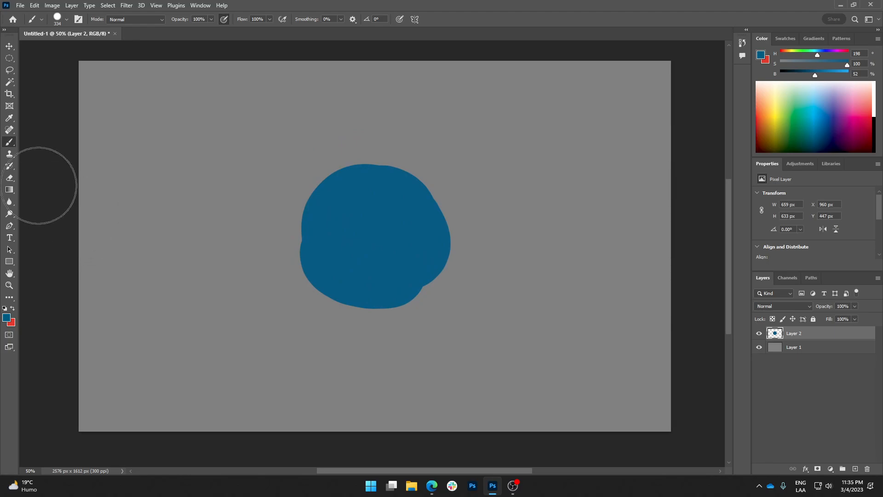
Step: Activate the Blur tool at 345 px and scale the whole image down to a width of 512 pixels
click(9, 201)
drag(300, 158, 340, 156)
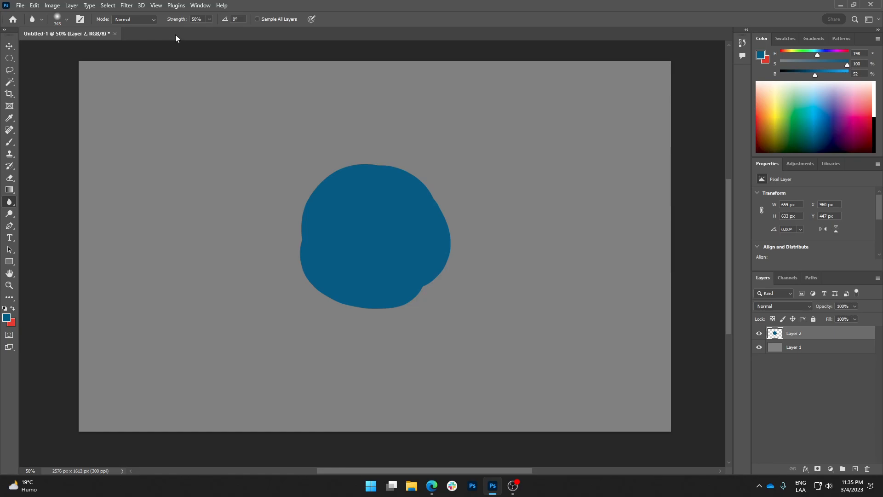
click(52, 5)
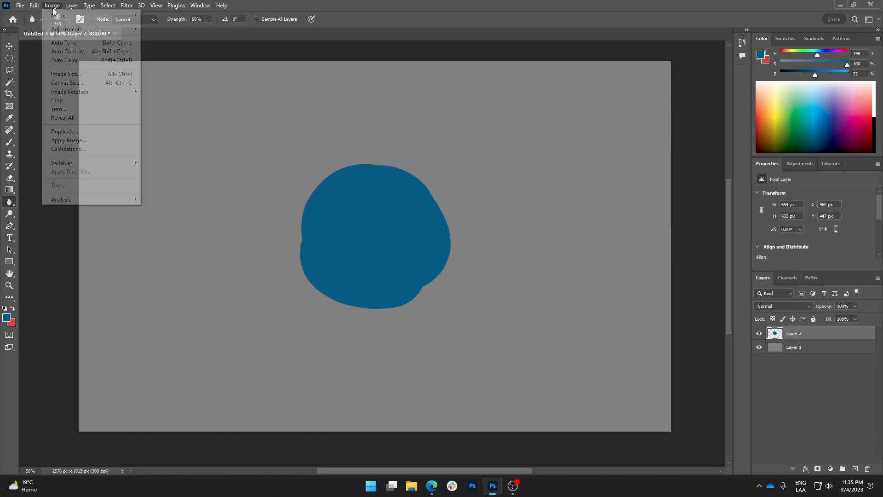
click(80, 74)
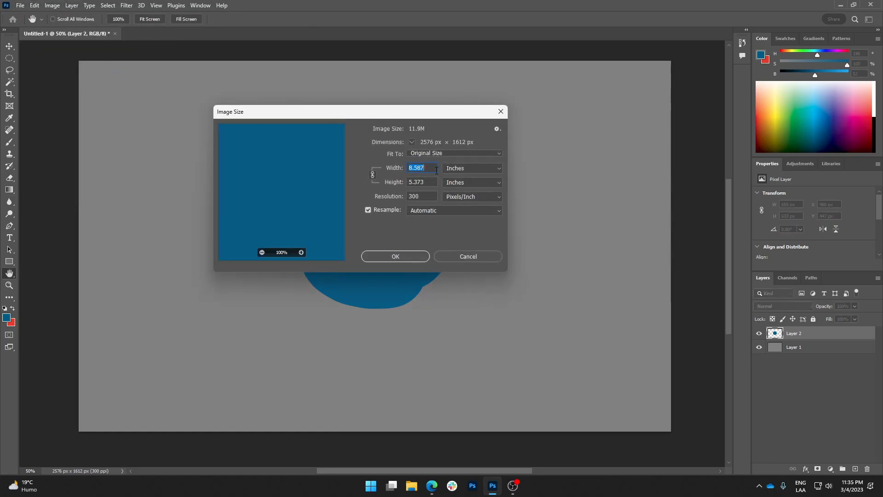
click(471, 168)
click(460, 188)
double_click(430, 167)
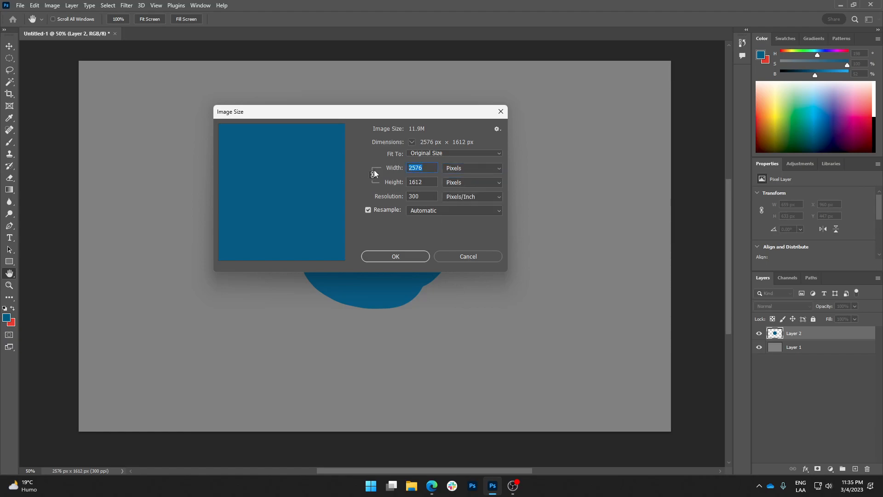
text(512)
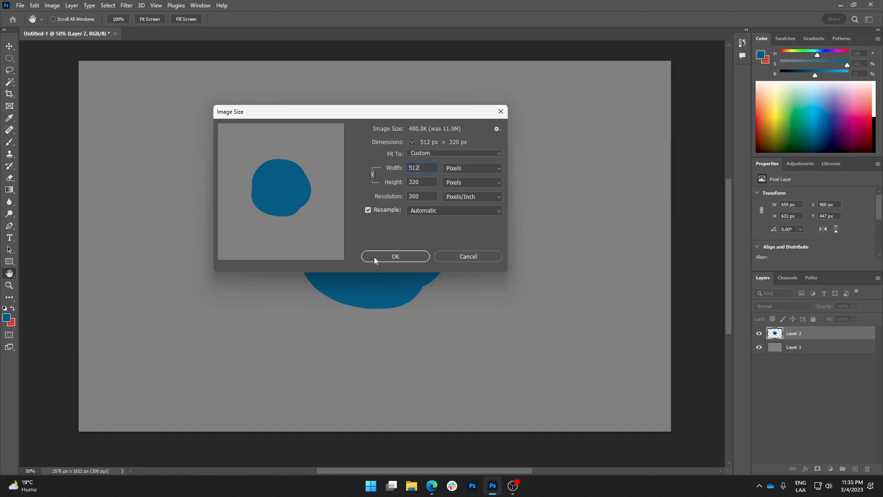
key(Return)
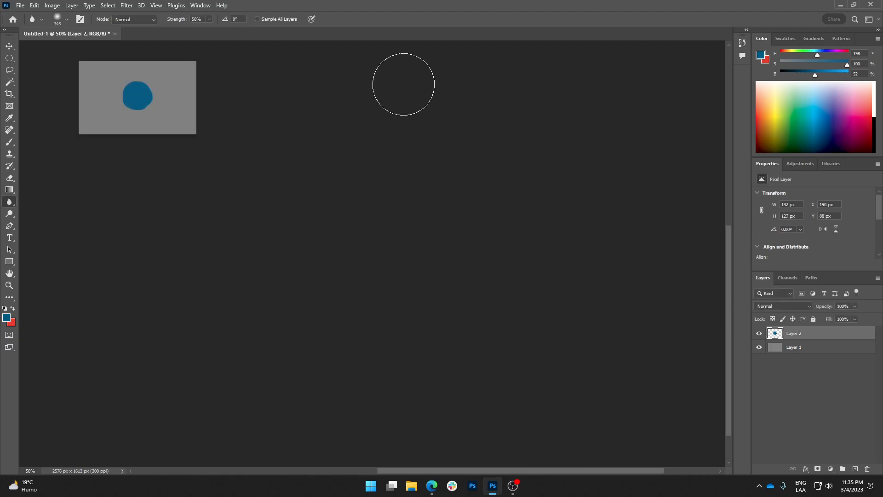
Step: Reduce the Blur tool's brush size and blur the blob's upper-right edge at 50% strength
mouse_move(409, 261)
mouse_down()
mouse_move(486, 258)
mouse_move(280, 240)
mouse_up()
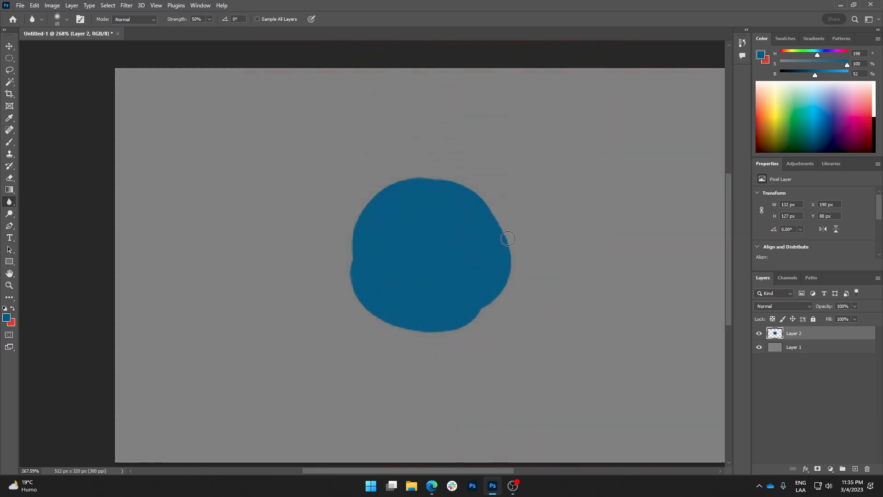
mouse_move(511, 226)
mouse_down()
mouse_move(561, 229)
mouse_move(455, 258)
mouse_up()
click(454, 257)
mouse_move(388, 189)
mouse_down()
mouse_move(422, 188)
mouse_move(424, 158)
mouse_up()
Step: Set the Blur tool's strength to 100% and soften the blob's upper-right edge further, hiding and showing Layer 1 to check it
drag(177, 19, 291, 30)
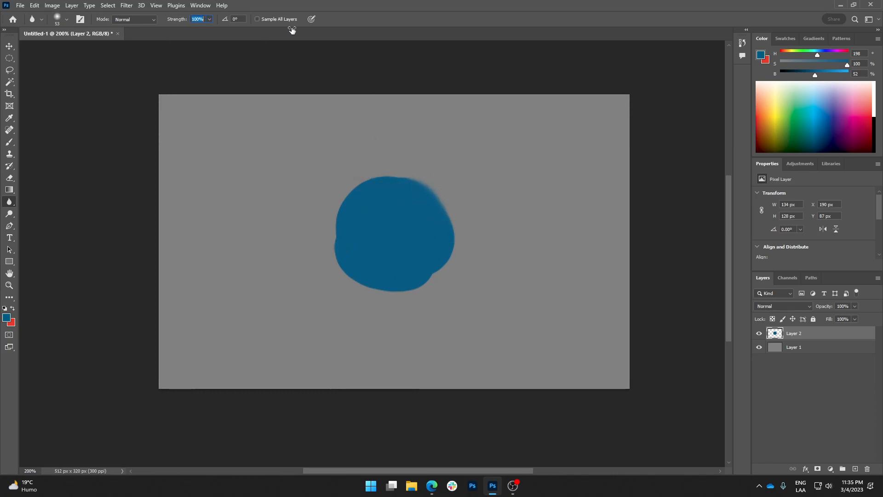
mouse_move(464, 217)
mouse_down()
mouse_move(437, 212)
mouse_move(438, 227)
mouse_move(426, 201)
mouse_move(440, 213)
mouse_move(426, 213)
mouse_move(404, 184)
mouse_move(403, 157)
mouse_move(412, 168)
mouse_up()
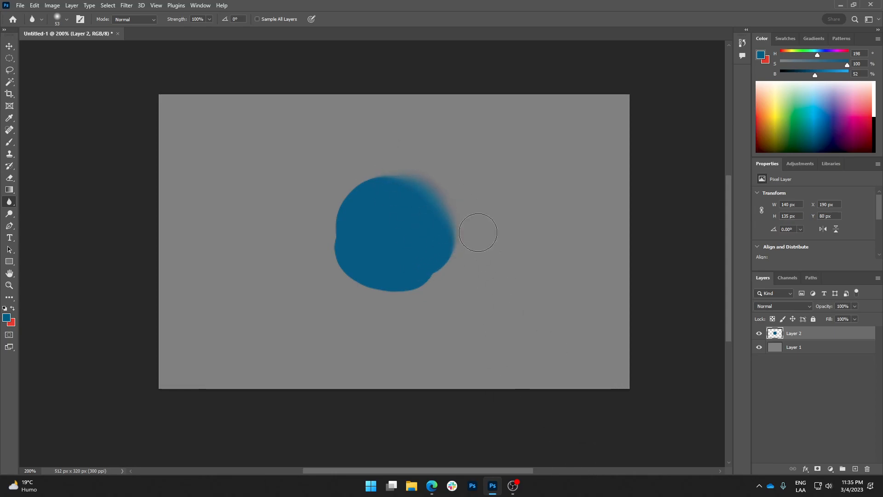
mouse_move(467, 222)
mouse_down()
mouse_move(434, 174)
mouse_move(414, 167)
mouse_move(430, 168)
mouse_up()
click(759, 347)
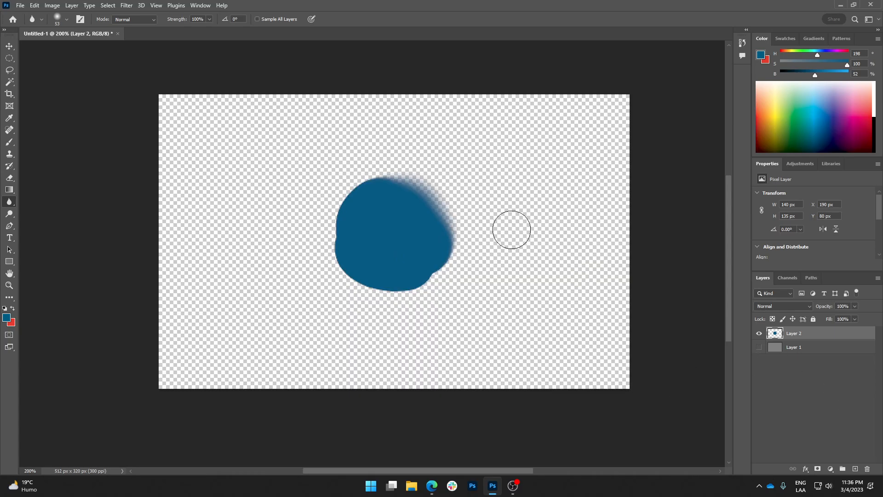
click(759, 348)
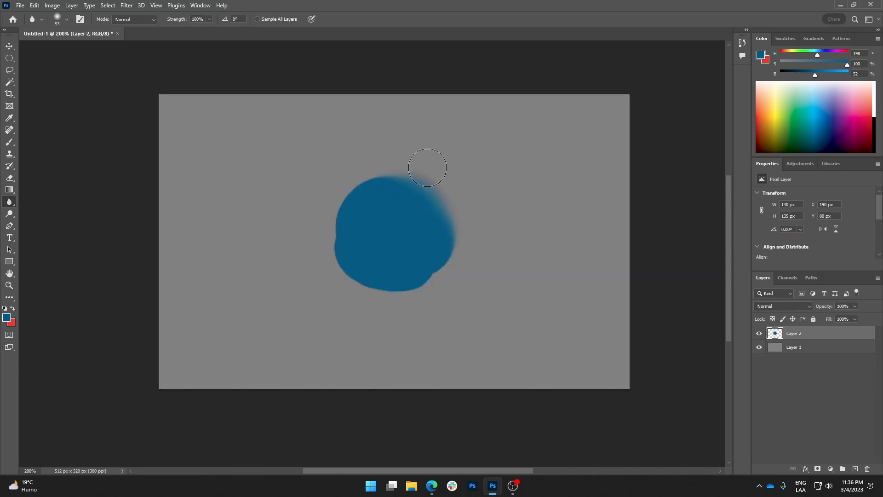
mouse_move(422, 202)
mouse_down()
mouse_move(400, 213)
mouse_move(447, 179)
mouse_up()
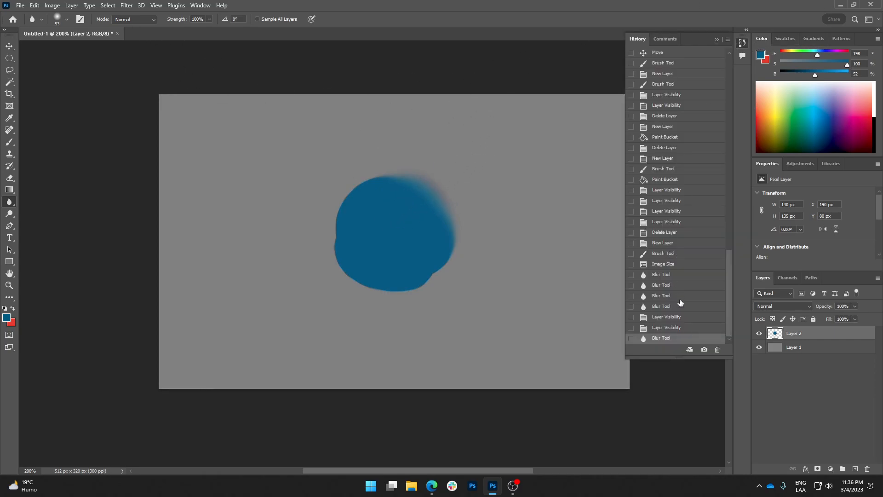
Step: Revert the document history to the brush stroke made just before the image resize
click(660, 254)
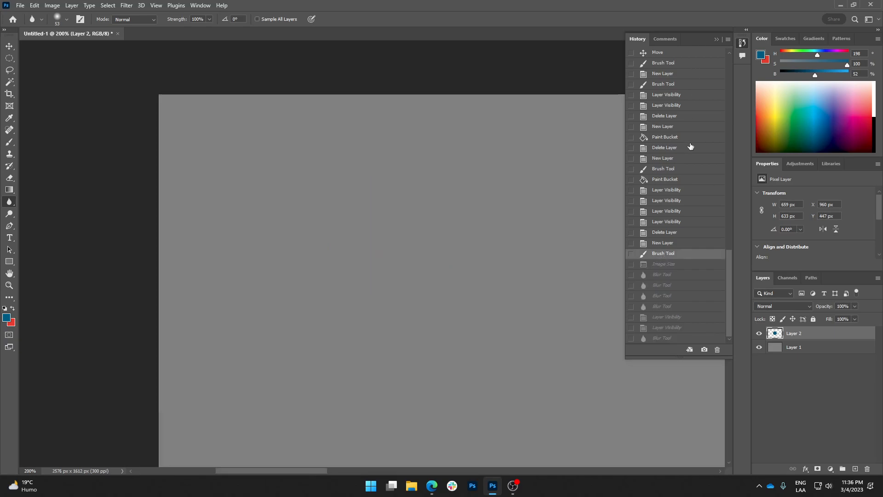
click(672, 267)
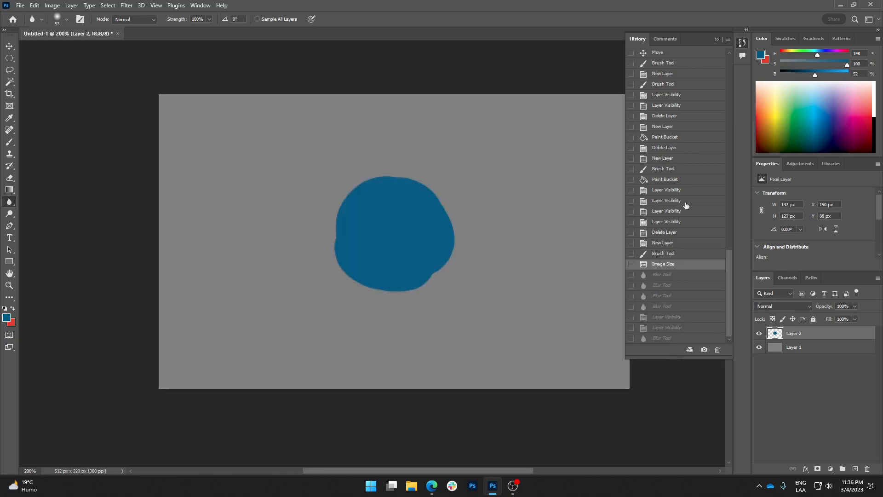
click(670, 255)
click(716, 41)
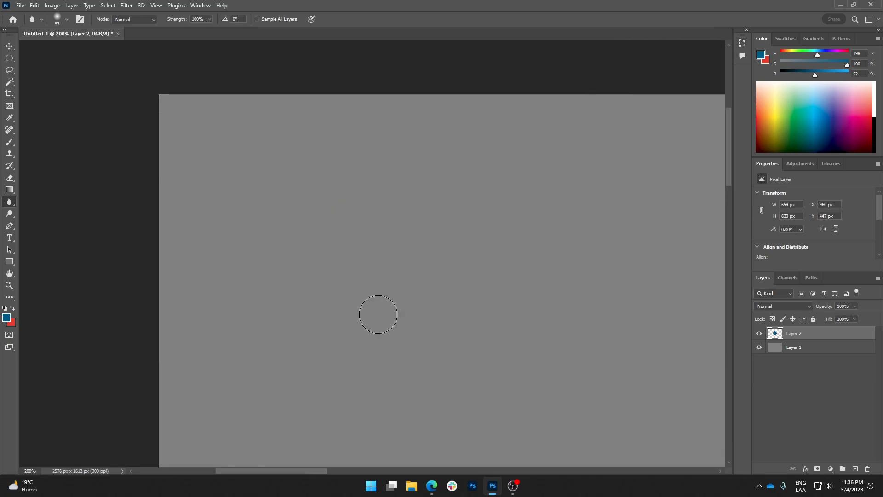
Step: Blur the upper-right edge of the full-size blue blob and enlarge the Blur brush to about 561 px
scroll(506, 346, down, 3)
scroll(507, 346, down, 5)
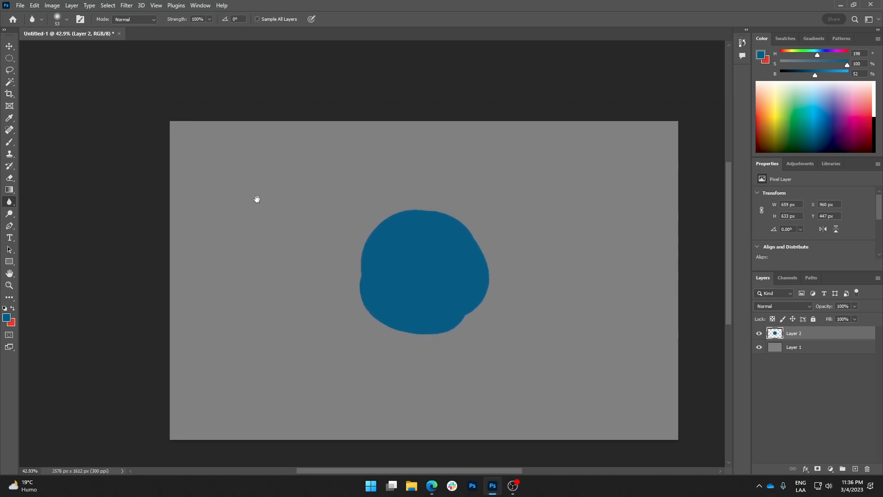
scroll(432, 199, down, 1)
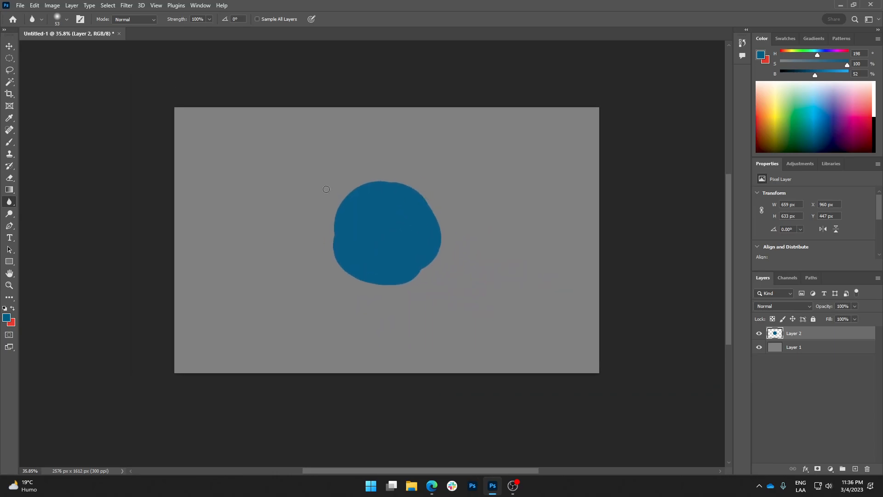
scroll(460, 196, up, 3)
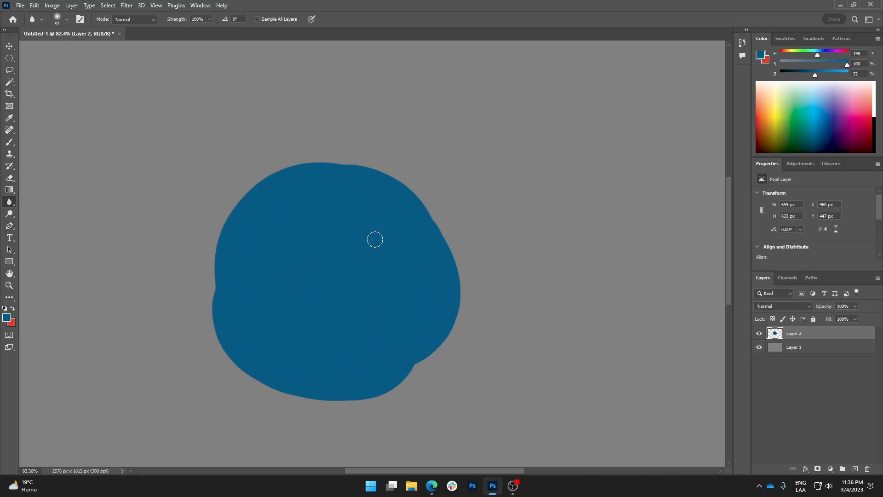
right_click(366, 222)
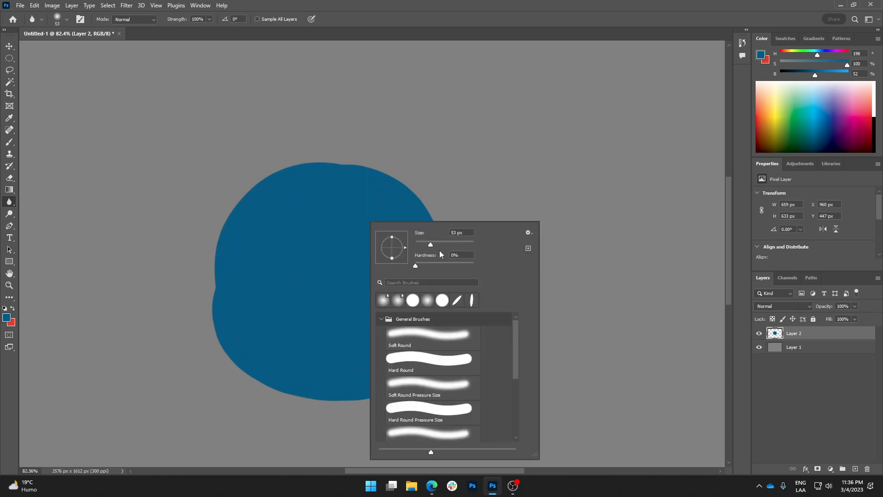
click(513, 9)
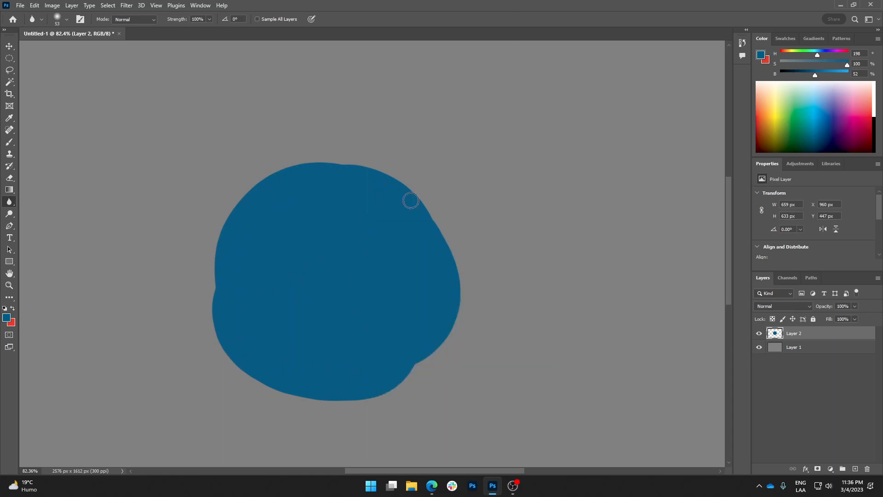
mouse_move(399, 229)
mouse_down()
mouse_move(457, 223)
mouse_move(407, 184)
mouse_move(414, 172)
mouse_move(430, 191)
mouse_move(428, 213)
mouse_move(404, 214)
mouse_move(386, 174)
mouse_move(424, 177)
mouse_move(449, 213)
mouse_move(438, 211)
mouse_move(460, 206)
mouse_move(420, 198)
mouse_move(399, 213)
mouse_move(386, 209)
mouse_move(443, 208)
mouse_move(495, 193)
mouse_move(426, 208)
mouse_move(458, 208)
mouse_move(408, 212)
mouse_move(485, 217)
mouse_move(347, 213)
mouse_move(391, 221)
mouse_move(423, 201)
mouse_move(436, 223)
mouse_up()
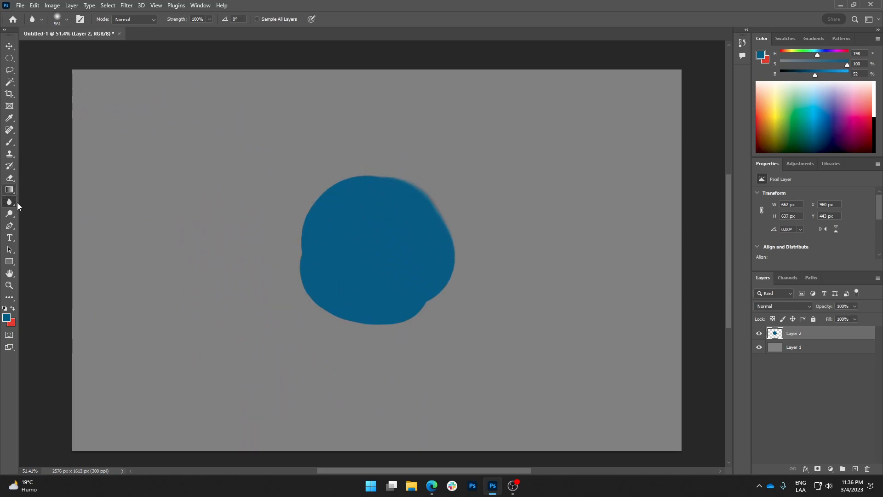
Step: Activate the Brush tool and open the XP-Pen tablet settings application
click(9, 142)
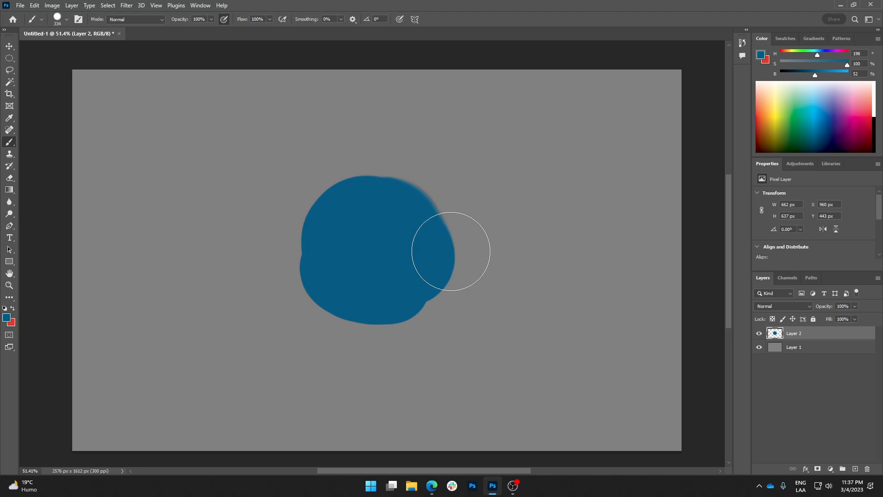
click(371, 486)
click(416, 289)
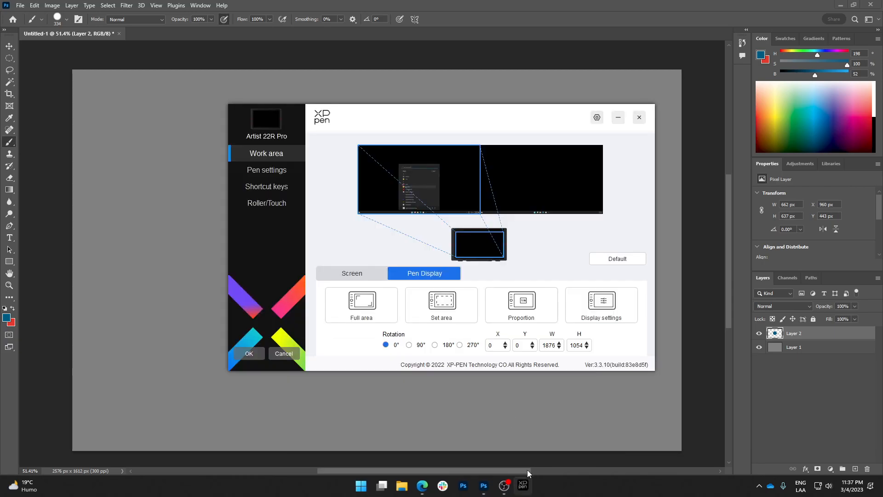
Step: Review the pen button and pressure settings of the Artist 22R Pro tablet and return to Photoshop
click(251, 171)
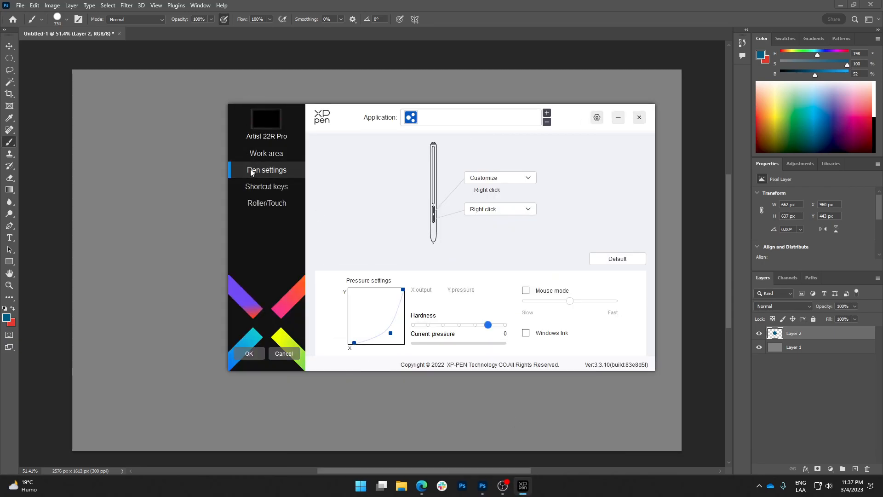
click(373, 220)
drag(385, 252, 384, 250)
click(606, 7)
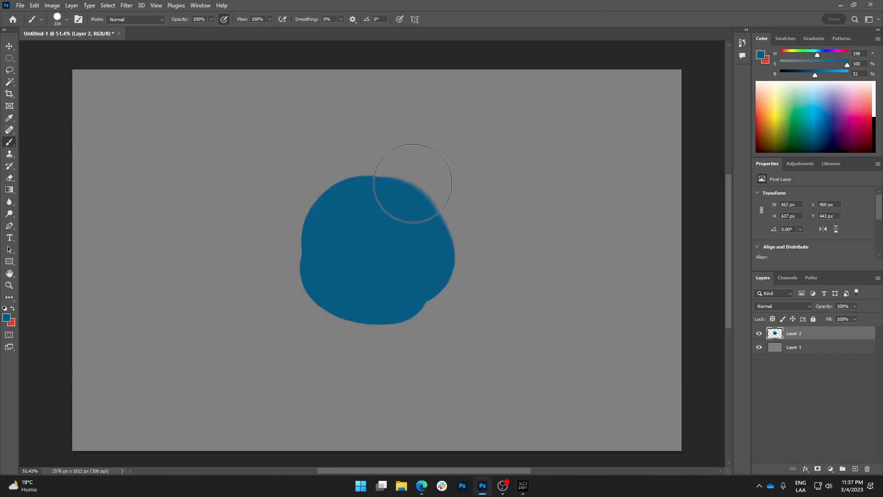
Step: Paint a thick blue stroke above the blob on Layer 2, reduce the brush to 163 px and add a smaller stroke at its lower right
mouse_move(267, 128)
mouse_down()
mouse_move(256, 154)
mouse_move(333, 142)
mouse_up()
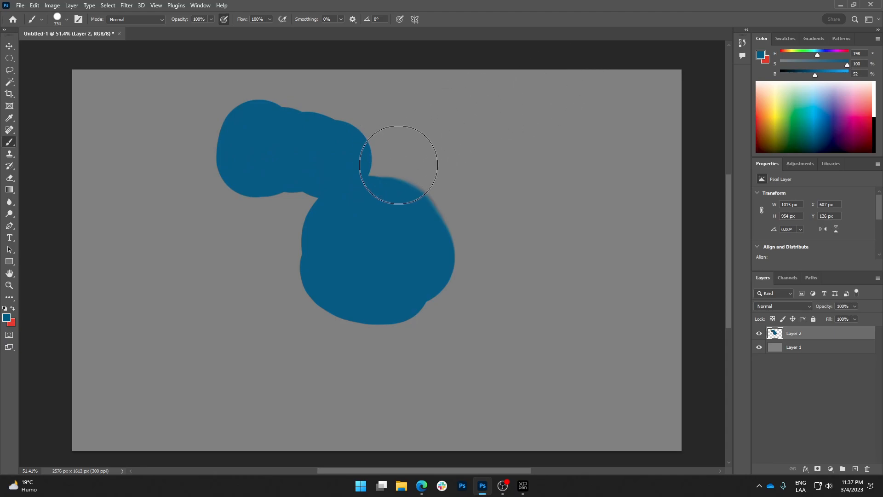
alt+right_click(471, 285)
mouse_move(460, 302)
mouse_down()
mouse_move(465, 283)
mouse_move(502, 286)
mouse_up()
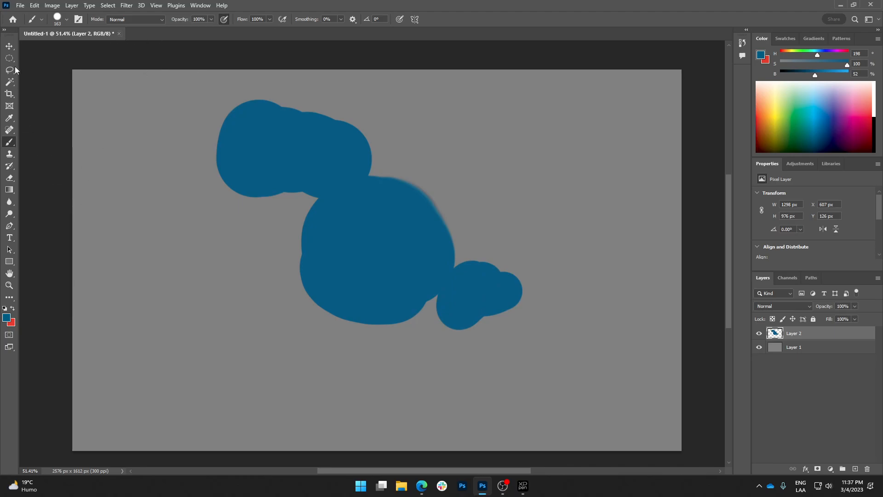
Step: Create a new white RGB document of 1720 x 1034 px at 300 pixels/inch
click(9, 45)
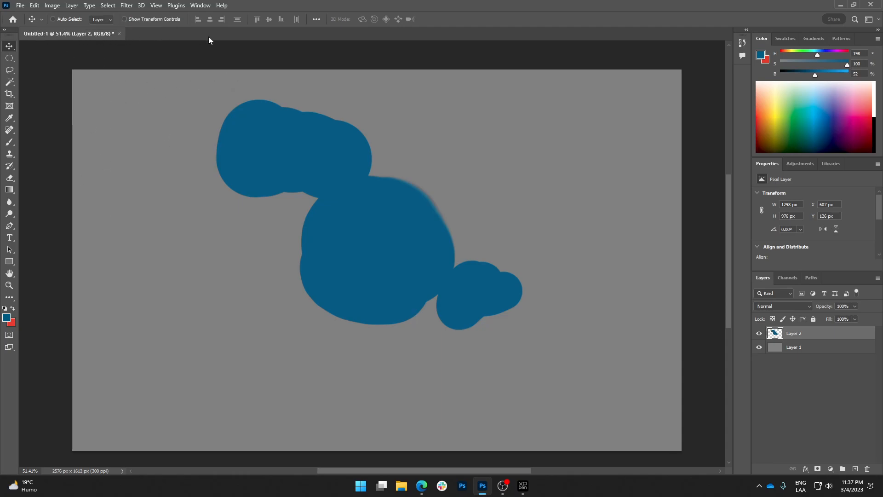
click(20, 4)
click(25, 19)
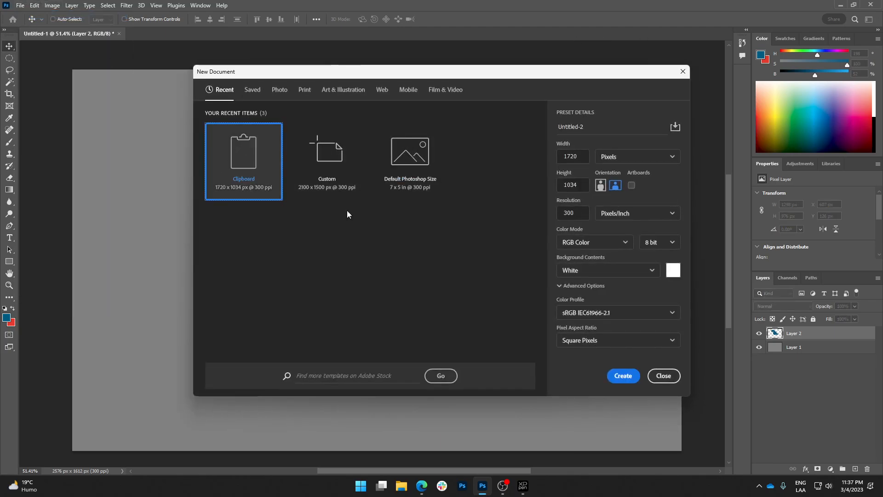
click(624, 376)
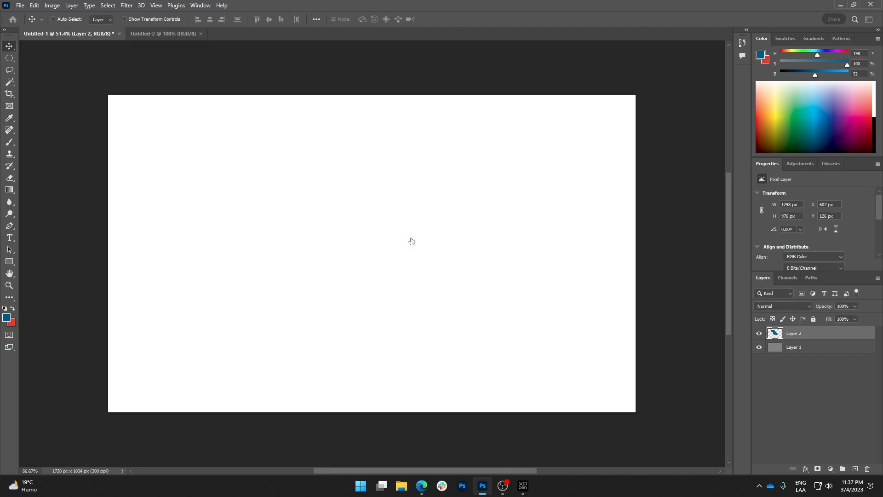
Step: Switch repeatedly between the Untitled-1 and Untitled-2 documents to compare their canvases
click(83, 33)
click(140, 33)
click(65, 33)
click(137, 33)
click(107, 34)
click(157, 36)
click(82, 36)
click(142, 34)
click(82, 36)
click(156, 34)
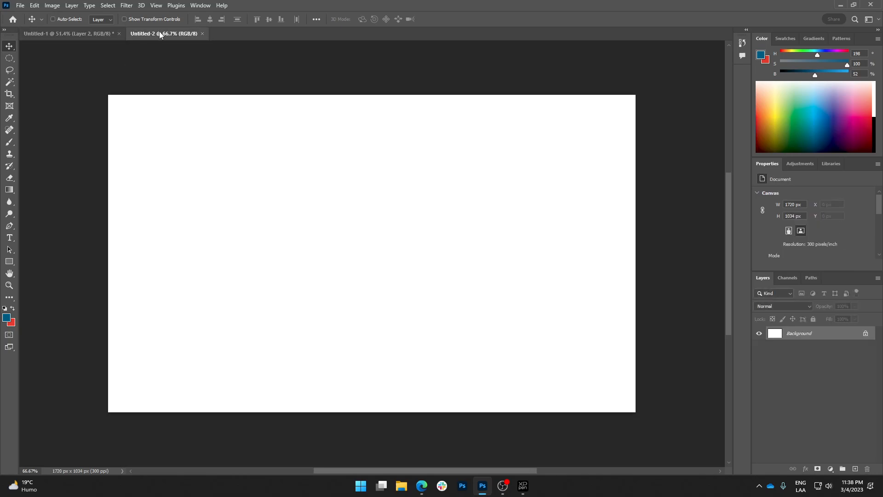
Step: Float Untitled-2 in its own window, shrink it and place it beside the Untitled-1 canvas zoomed out to 33.3%
drag(159, 35, 160, 63)
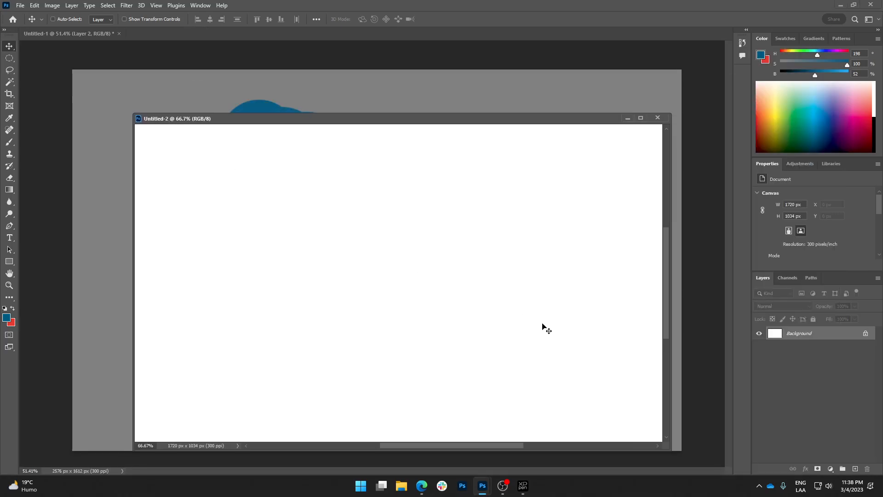
drag(672, 455, 422, 389)
drag(261, 118, 171, 90)
click(410, 193)
drag(414, 203, 686, 236)
drag(588, 229, 525, 235)
drag(607, 261, 563, 213)
drag(480, 189, 499, 208)
drag(405, 203, 449, 209)
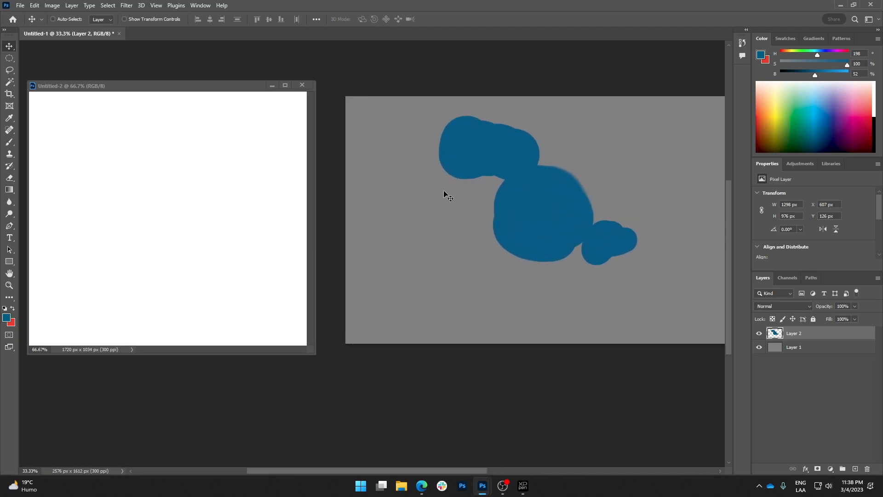
Step: With the Brush tool active, sample white from the Untitled-2 canvas as the foreground color
click(8, 144)
mouse_move(441, 168)
mouse_down()
mouse_move(413, 200)
mouse_move(491, 146)
mouse_move(276, 162)
mouse_move(290, 161)
mouse_up()
click(230, 140)
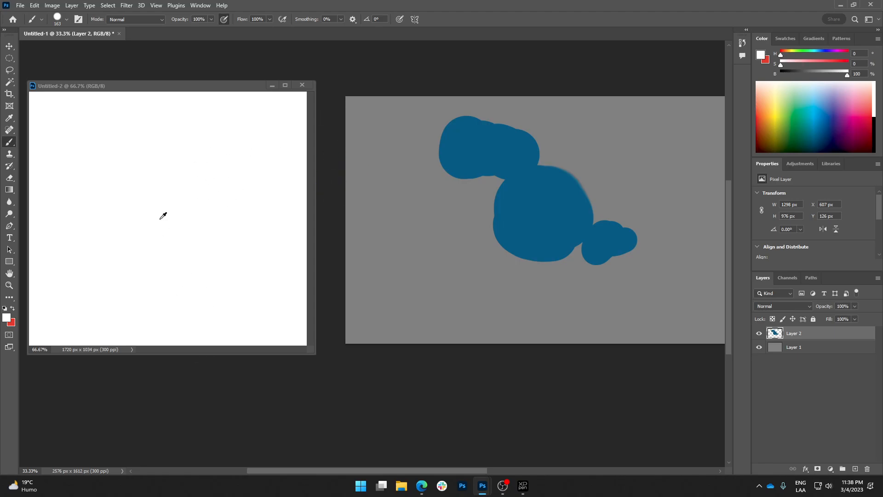
Step: Try a white stroke over the blue blob in Untitled-1, undo it and close the floating Untitled-2 window
mouse_move(481, 220)
mouse_down()
mouse_move(497, 238)
mouse_move(533, 235)
mouse_up()
key(ctrl+z)
click(302, 85)
drag(367, 134, 202, 146)
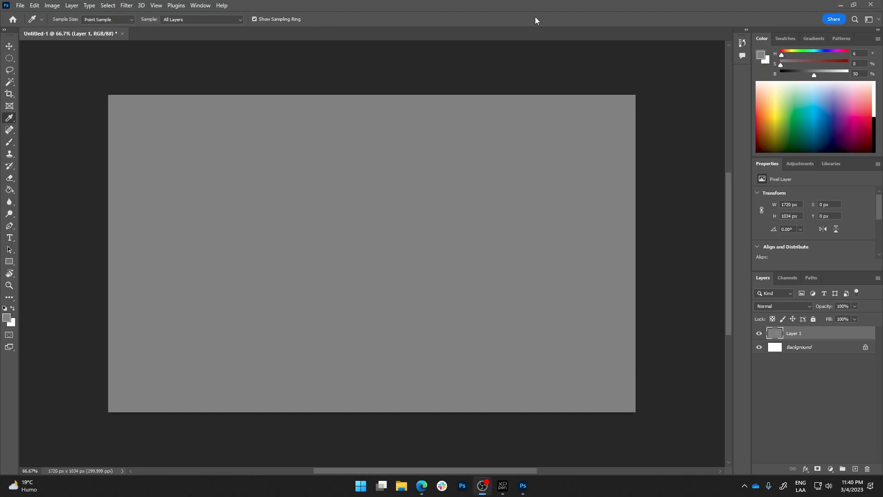
Step: Activate the Brush tool and choose a dark blue foreground color with H 234, S 77 and B 26
click(535, 20)
click(9, 145)
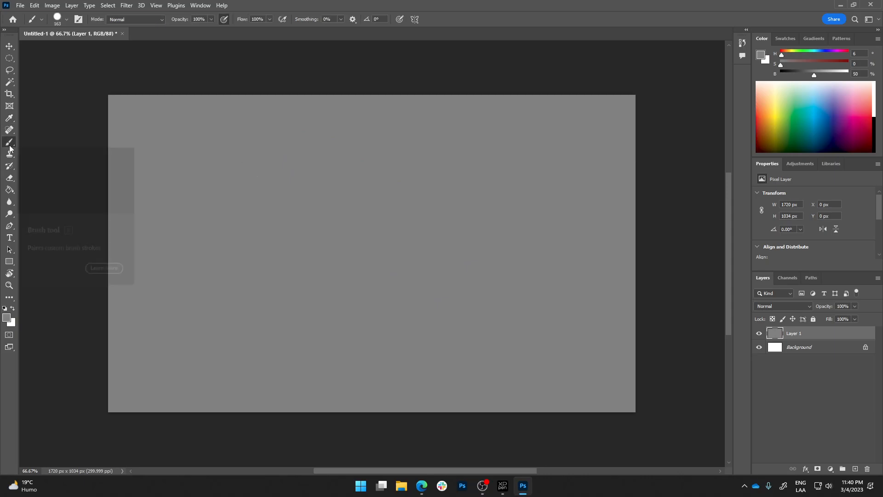
click(838, 136)
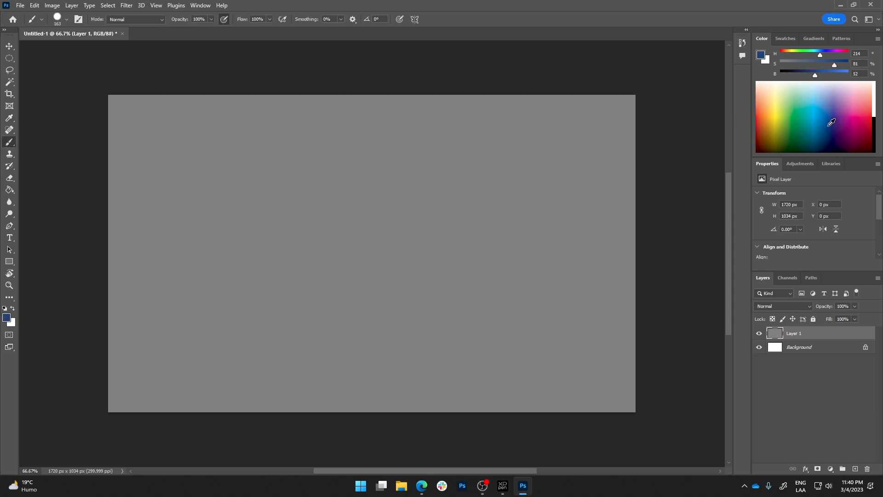
click(835, 138)
click(832, 139)
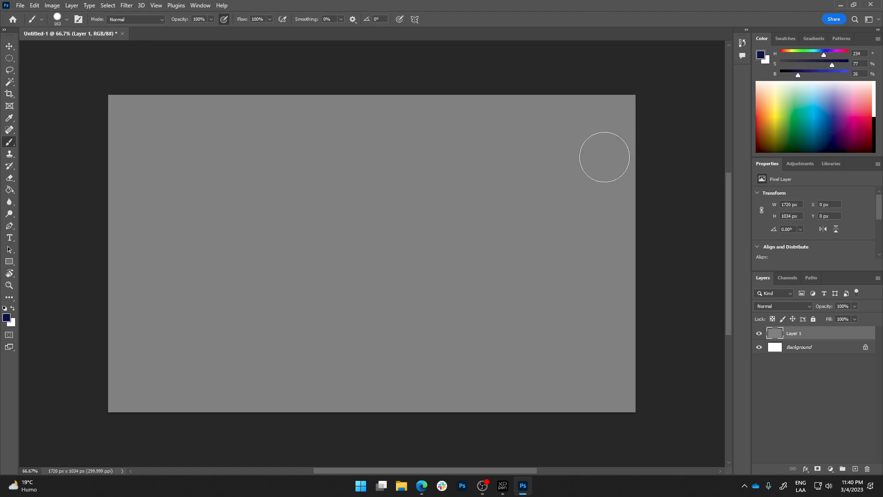
Step: Try brush strokes on Layer 1 with pen pressure controlling opacity, size only, and both opacity and size
mouse_move(397, 162)
mouse_down()
mouse_move(320, 204)
mouse_move(305, 234)
mouse_move(317, 256)
mouse_move(344, 248)
mouse_move(356, 201)
mouse_move(409, 174)
mouse_move(414, 208)
mouse_move(367, 234)
mouse_move(360, 268)
mouse_move(391, 248)
mouse_move(414, 200)
mouse_move(439, 223)
mouse_move(402, 258)
mouse_move(400, 278)
mouse_move(443, 228)
mouse_move(453, 260)
mouse_move(429, 289)
mouse_move(452, 296)
mouse_move(463, 261)
mouse_move(484, 265)
mouse_move(457, 305)
mouse_move(472, 323)
mouse_move(495, 290)
mouse_move(519, 290)
mouse_move(496, 321)
mouse_move(497, 343)
mouse_move(544, 304)
mouse_move(521, 346)
mouse_move(534, 360)
mouse_move(551, 324)
mouse_move(565, 327)
mouse_move(554, 367)
mouse_move(591, 339)
mouse_move(570, 372)
mouse_move(594, 307)
mouse_move(592, 360)
mouse_move(601, 292)
mouse_move(563, 231)
mouse_move(604, 234)
mouse_move(561, 190)
mouse_move(602, 175)
mouse_move(578, 148)
mouse_up()
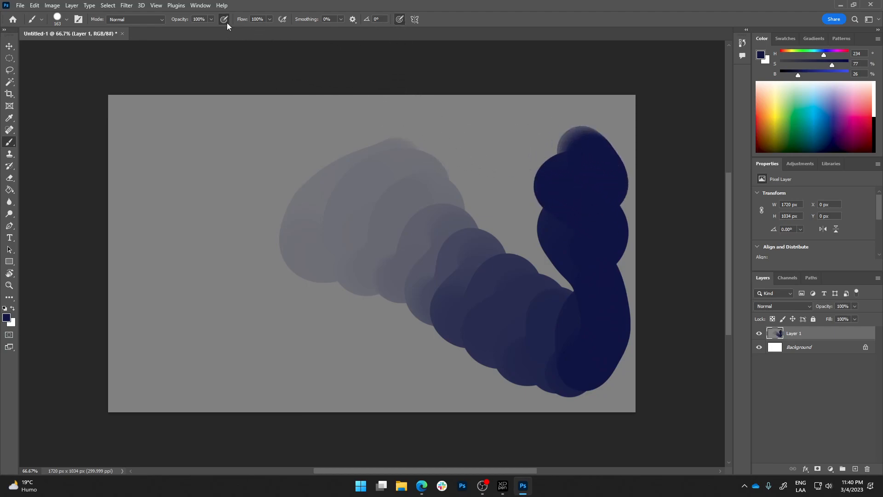
mouse_move(228, 135)
mouse_down()
mouse_move(180, 171)
mouse_move(160, 207)
mouse_move(163, 241)
mouse_move(183, 253)
mouse_move(255, 157)
mouse_move(274, 194)
mouse_move(208, 285)
mouse_move(196, 330)
mouse_move(218, 342)
mouse_move(274, 249)
mouse_move(304, 281)
mouse_move(274, 335)
mouse_move(284, 372)
mouse_move(317, 339)
mouse_move(342, 363)
mouse_up()
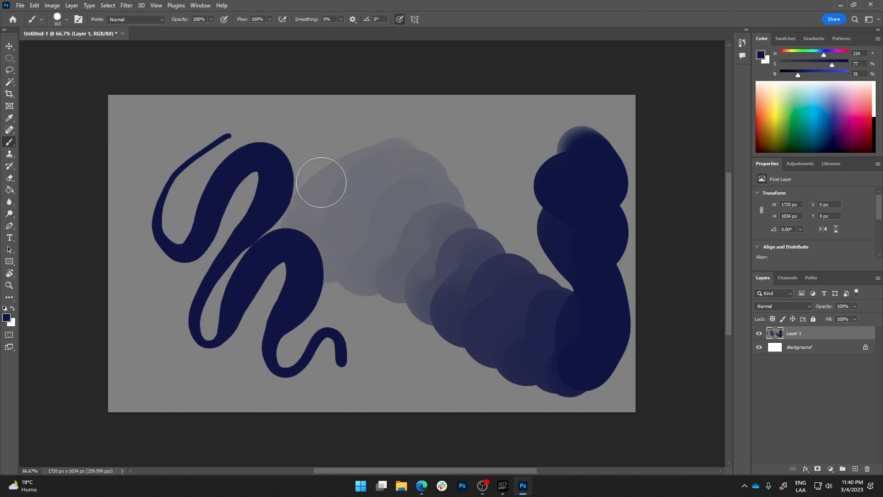
mouse_move(326, 122)
mouse_down()
mouse_move(324, 136)
mouse_move(344, 135)
mouse_move(362, 160)
mouse_move(389, 158)
mouse_move(405, 183)
mouse_move(426, 169)
mouse_move(471, 167)
mouse_move(544, 106)
mouse_up()
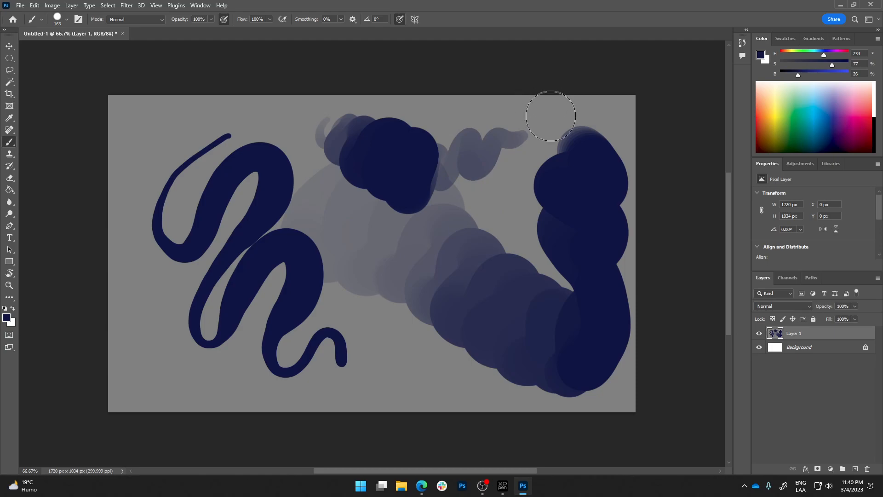
Step: Undo the pen-pressure test strokes on Layer 1
key(ctrl+z)
key(ctrl+shift+z)
key(ctrl+z)
key(ctrl+z)
key(ctrl+z)
key(ctrl+z)
key(ctrl+z)
key(ctrl+z)
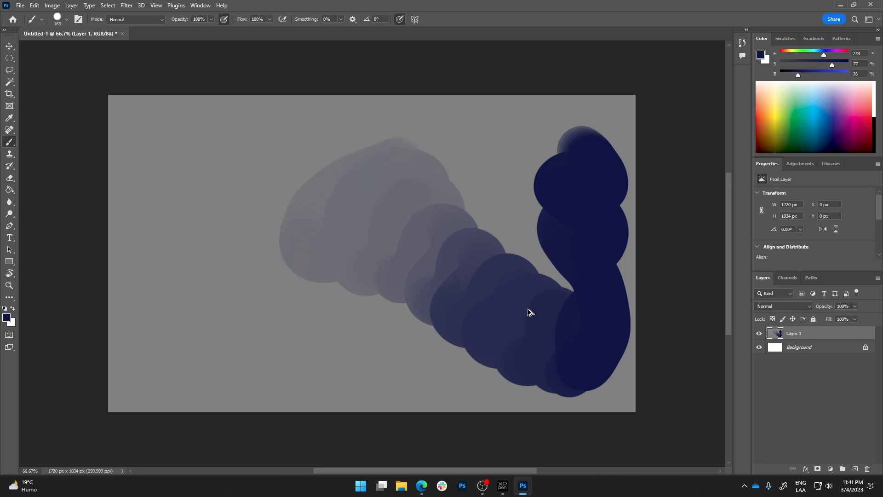
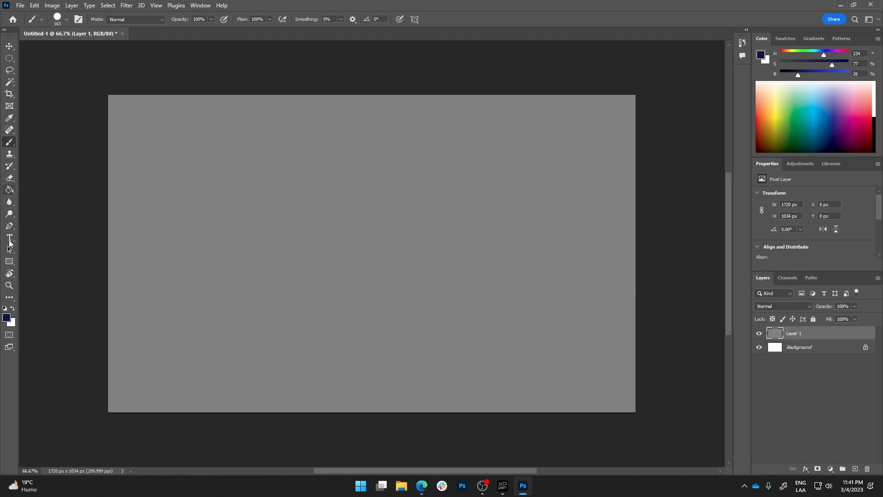
Step: Rotate the canvas view with the Rotate View tool and leave it tilted counterclockwise
click(6, 277)
drag(247, 179, 266, 178)
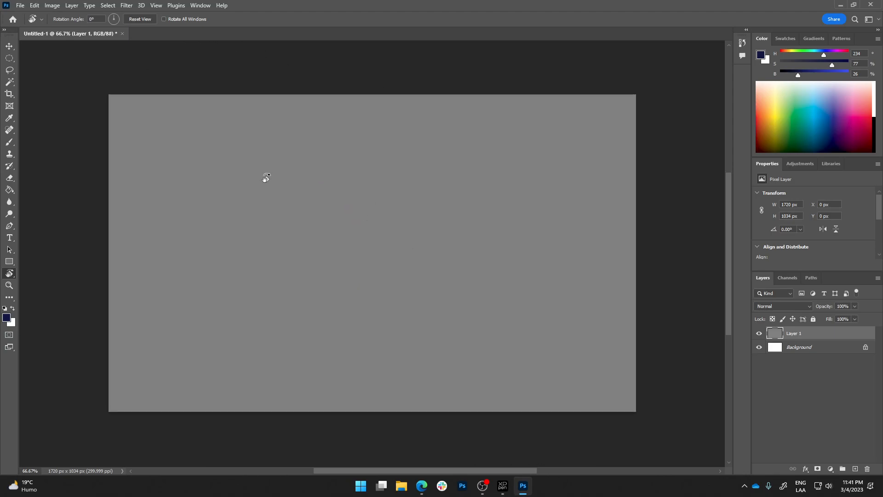
mouse_move(300, 129)
mouse_down()
mouse_move(300, 219)
mouse_move(299, 128)
mouse_up()
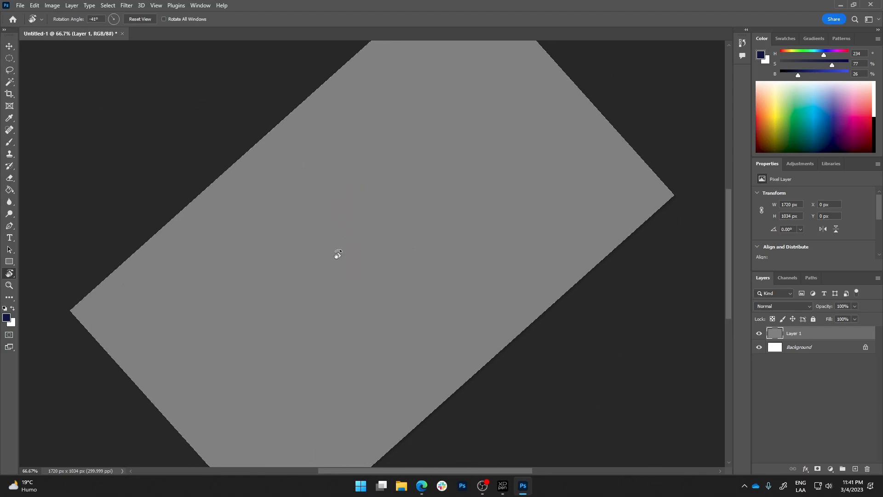
mouse_move(244, 310)
mouse_down()
mouse_move(241, 236)
mouse_move(282, 138)
mouse_move(253, 244)
mouse_up()
Step: Add a new layer above Layer 1 for brushwork and pick a medium blue with H 218, S 78 and B 52
key(b)
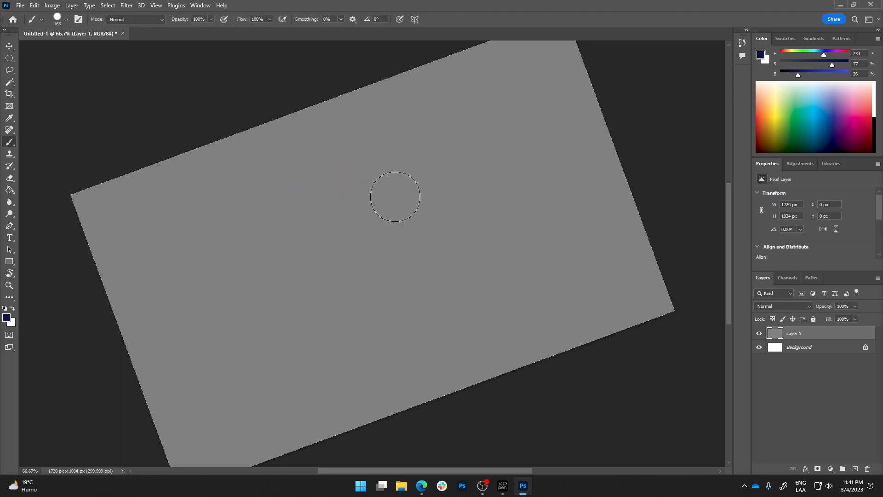
click(856, 469)
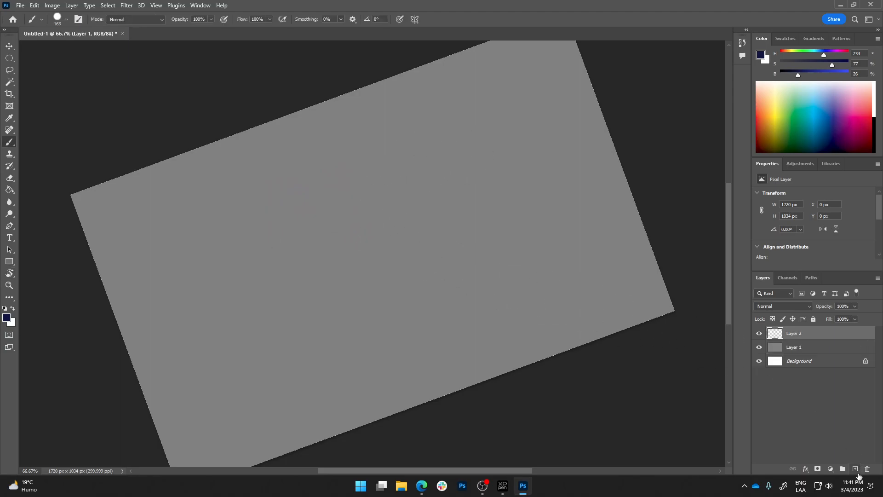
click(828, 125)
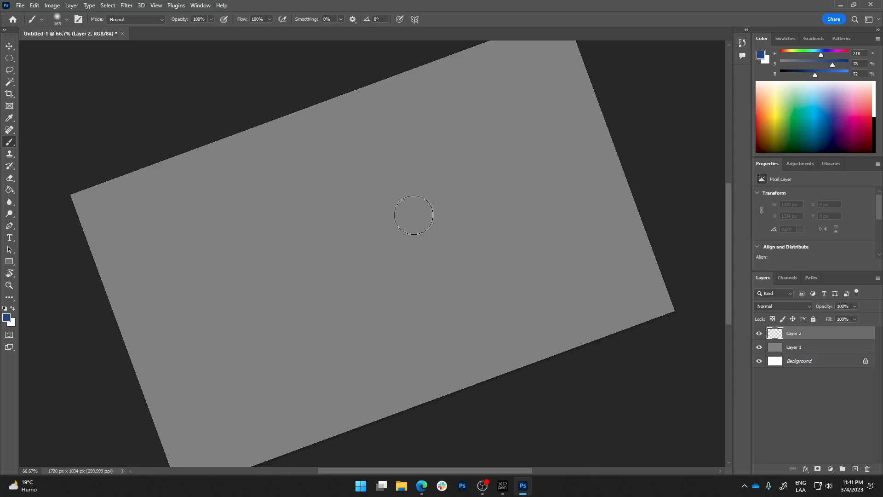
Step: Set the Soft Round brush's size to 40 px
right_click(387, 227)
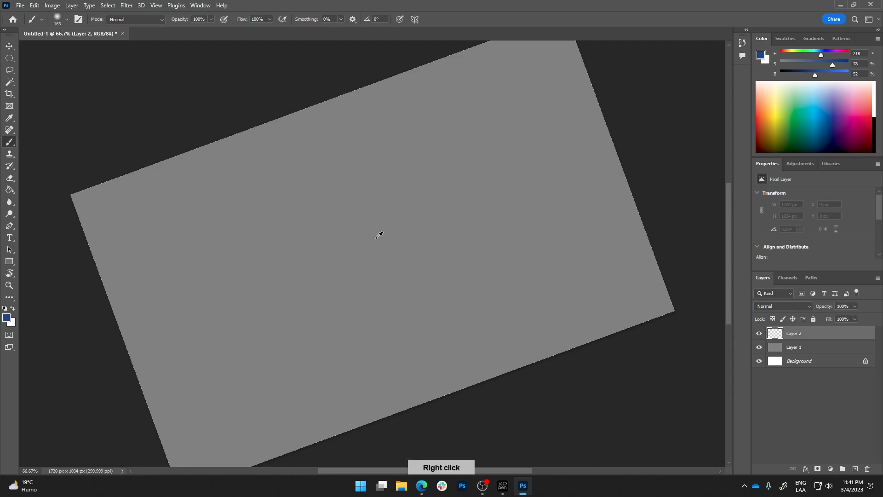
alt+right_click(378, 205)
right_click(370, 215)
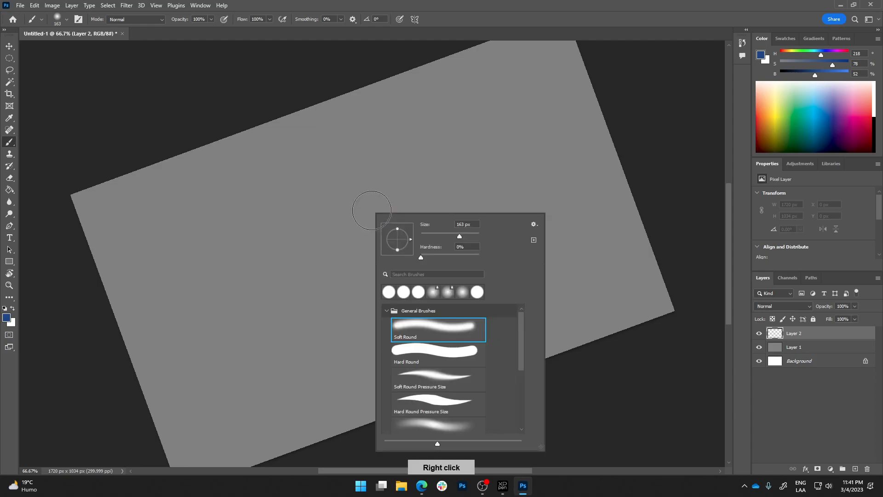
drag(429, 238, 431, 239)
right_click(339, 184)
click(625, 105)
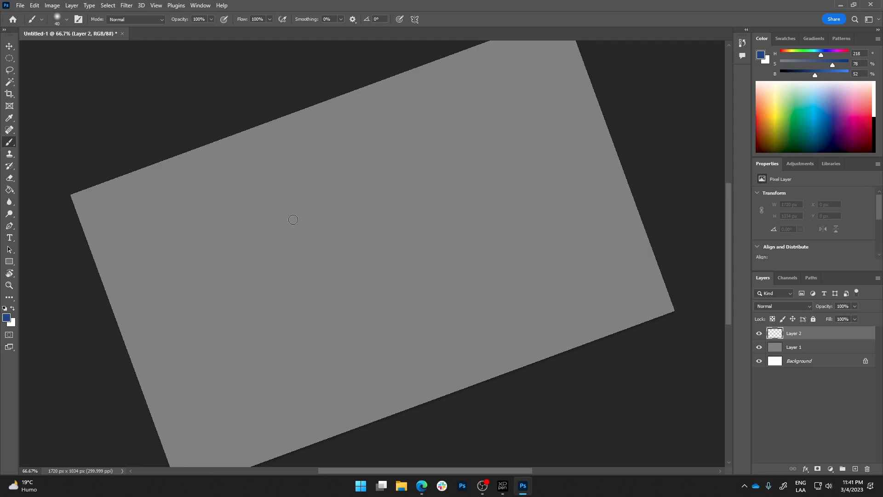
Step: Paint a group of parallel diagonal blue strokes across the middle of the tilted canvas on Layer 2
drag(237, 279, 452, 157)
drag(238, 304, 438, 179)
mouse_move(250, 324)
mouse_down()
mouse_move(440, 203)
mouse_move(370, 267)
mouse_move(467, 211)
mouse_up()
mouse_move(289, 340)
mouse_down()
mouse_move(456, 237)
mouse_move(467, 276)
mouse_move(404, 354)
mouse_up()
Step: Rotate the canvas view and paint seven parallel strokes across the first group to form a cross-hatch
key(r)
key(b)
drag(259, 220, 416, 107)
drag(271, 241, 436, 120)
drag(271, 281, 448, 152)
drag(288, 308, 456, 172)
drag(306, 337, 465, 196)
click(328, 355)
drag(328, 356, 473, 222)
drag(335, 377, 470, 259)
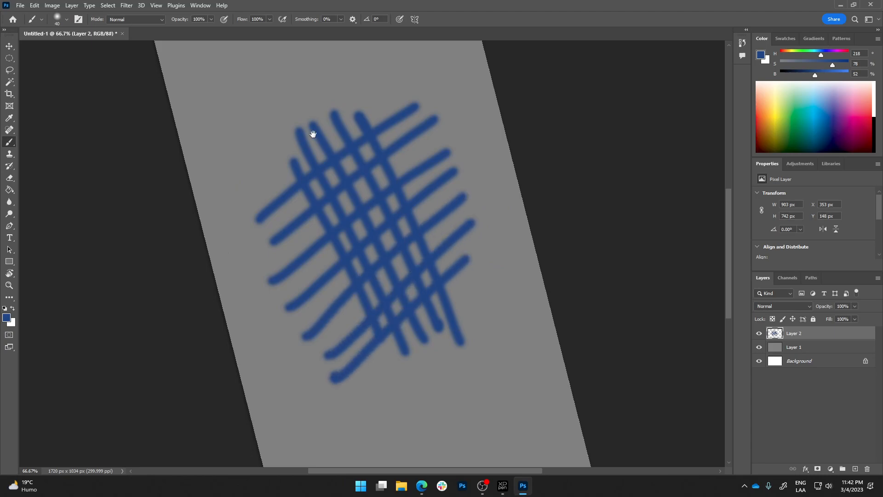
Step: Paint a few short diagonal strokes between the large cross-hatch and the canvas's nearby short edge
drag(314, 128, 343, 304)
drag(275, 274, 343, 210)
drag(282, 297, 379, 229)
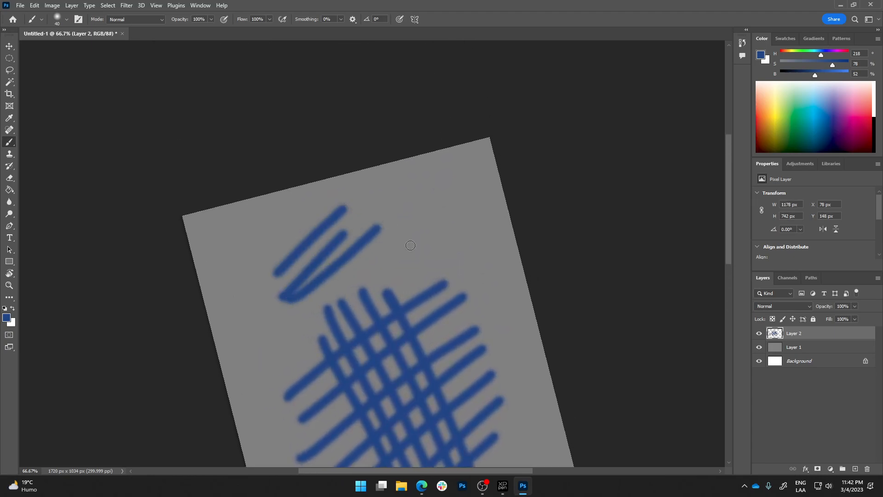
Step: Straighten the canvas view to 0° and paint a smaller cross-hatch to the right of the large one
drag(441, 252, 414, 182)
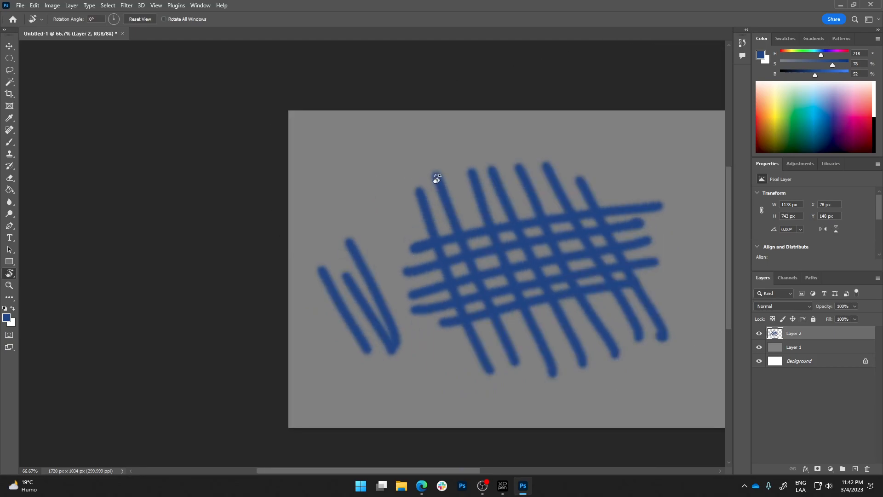
drag(315, 220, 273, 217)
key(b)
drag(453, 239, 386, 242)
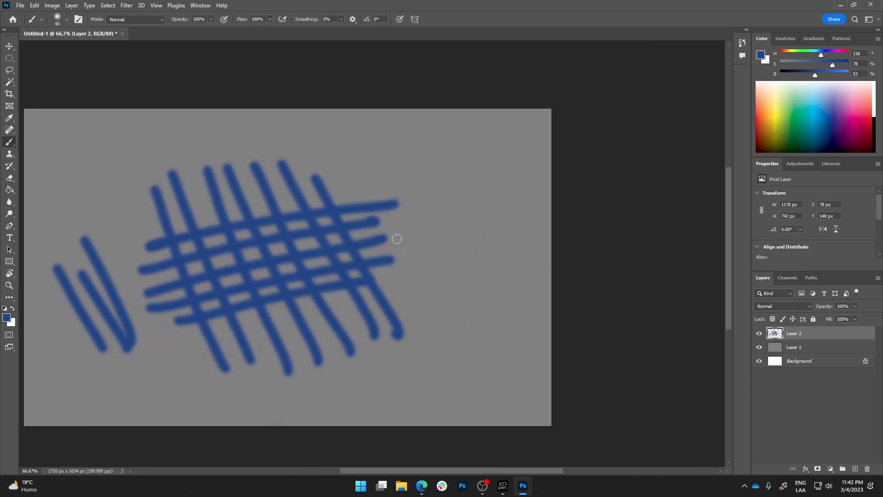
mouse_move(411, 137)
mouse_down()
mouse_move(470, 258)
mouse_move(454, 188)
mouse_move(491, 268)
mouse_up()
mouse_move(450, 140)
mouse_down()
mouse_move(506, 260)
mouse_move(487, 176)
mouse_move(523, 261)
mouse_up()
drag(484, 130, 527, 227)
mouse_move(415, 192)
mouse_down()
mouse_move(521, 160)
mouse_move(446, 199)
mouse_move(536, 158)
mouse_up()
drag(423, 206, 538, 169)
mouse_move(419, 229)
mouse_down()
mouse_move(520, 196)
mouse_move(529, 202)
mouse_up()
Step: Rotate the canvas view and paint short parallel strokes below the smaller cross-hatch
key(r)
mouse_move(459, 189)
mouse_down()
mouse_move(474, 231)
mouse_move(440, 290)
mouse_up()
key(b)
drag(333, 362, 376, 321)
drag(327, 383, 361, 362)
drag(335, 398, 368, 372)
drag(356, 391, 371, 375)
Step: Turn the canvas view again and paint strokes across the short ones to make a third, dense hatch
key(r)
mouse_move(421, 269)
mouse_down()
mouse_move(338, 199)
mouse_move(368, 227)
mouse_up()
key(b)
drag(433, 251, 492, 220)
mouse_move(445, 256)
mouse_down()
mouse_move(500, 226)
mouse_move(511, 235)
mouse_up()
mouse_move(462, 270)
mouse_down()
mouse_move(530, 236)
mouse_move(534, 254)
mouse_up()
mouse_move(474, 293)
mouse_down()
mouse_move(538, 264)
mouse_move(507, 290)
mouse_up()
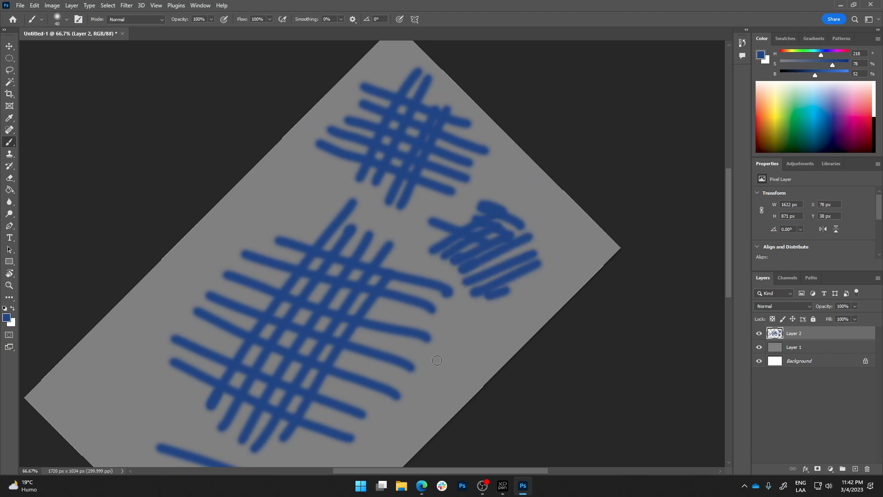
Step: Paint a long stroke along the canvas's lower edge, rotate the view and add short parallel strokes near the upper edge between the hatches
drag(422, 368, 542, 287)
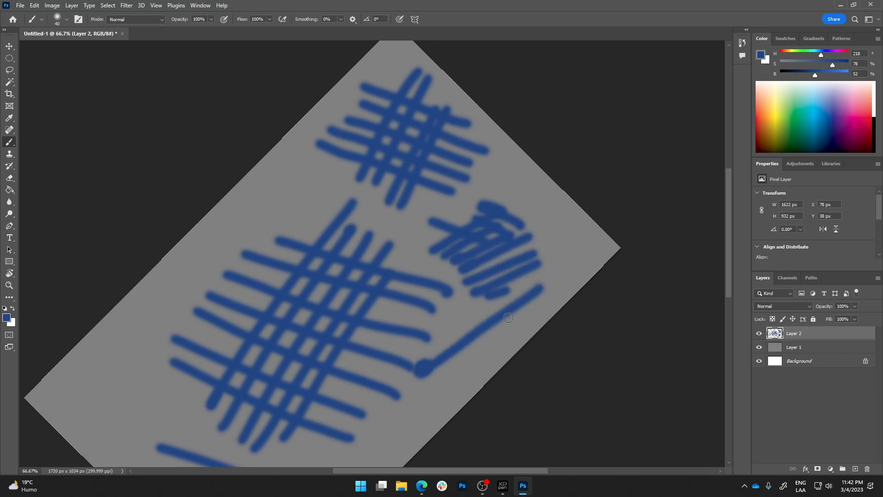
key(r)
mouse_move(525, 227)
mouse_down()
mouse_move(509, 266)
mouse_move(442, 292)
mouse_up()
key(b)
mouse_move(404, 211)
mouse_down()
mouse_move(480, 169)
mouse_move(462, 189)
mouse_move(483, 177)
mouse_up()
drag(418, 230, 489, 189)
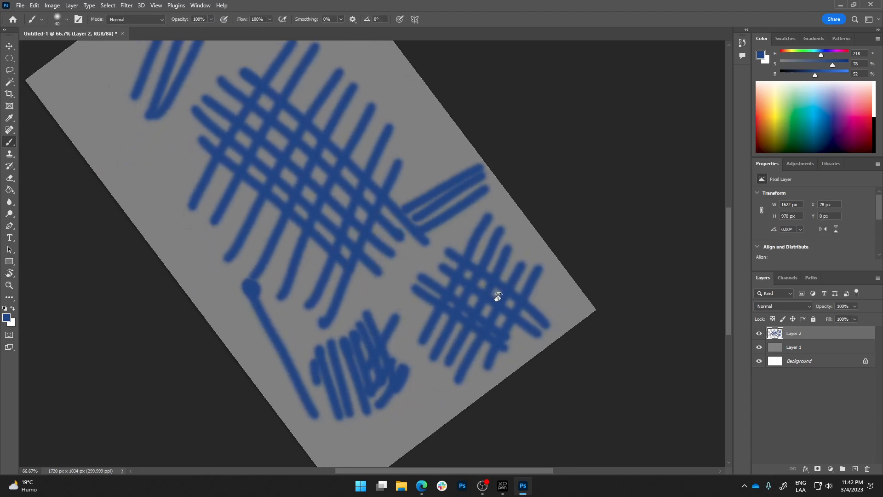
Step: Straighten the canvas view, turn it to -5° and delete the layer containing the cross-hatches
key(r)
drag(497, 295, 504, 215)
key(Escape)
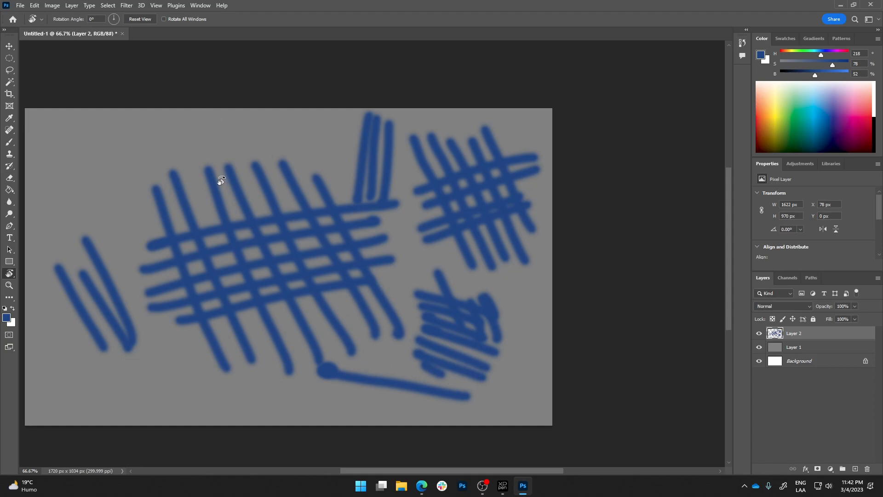
drag(379, 282, 461, 278)
drag(395, 258, 570, 301)
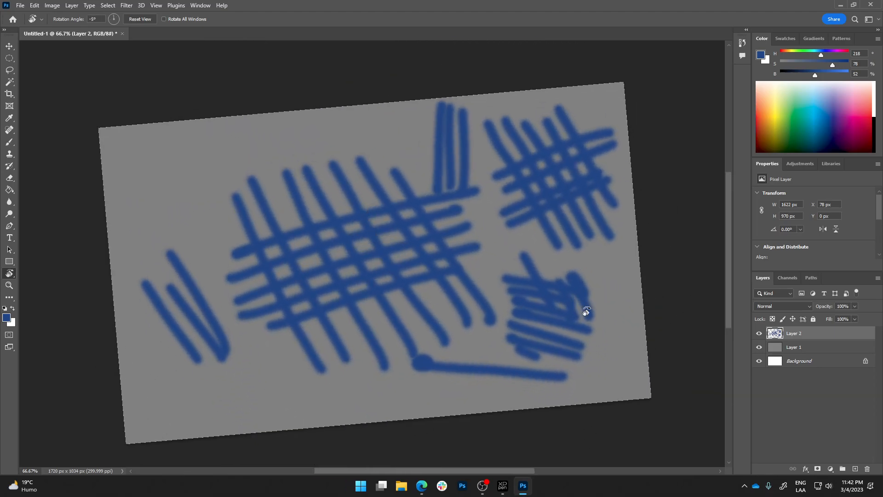
mouse_move(824, 336)
mouse_down()
mouse_move(842, 437)
mouse_move(868, 469)
mouse_up()
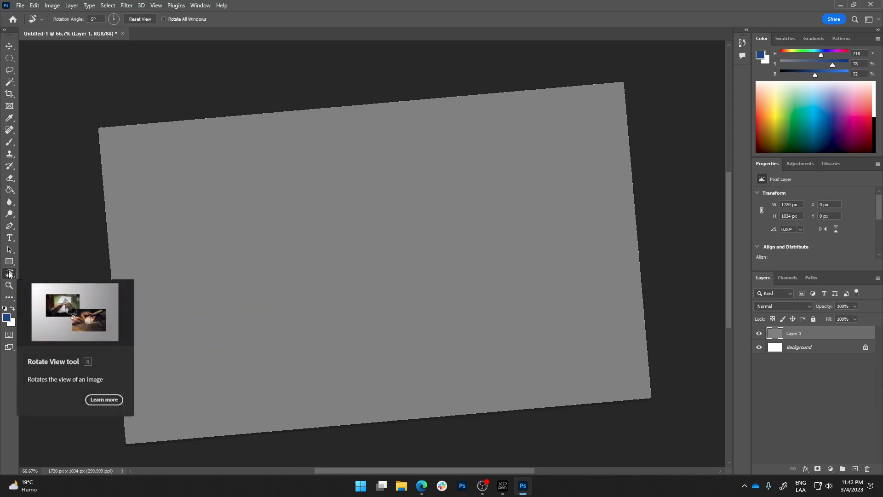
Step: Paint blue squiggles on Layer 1 with the brush, rotating the canvas view between the strokes
click(13, 142)
drag(276, 208, 302, 228)
key(r)
mouse_move(430, 196)
mouse_down()
mouse_move(458, 229)
mouse_move(454, 261)
mouse_up()
key(b)
mouse_move(403, 200)
mouse_down()
mouse_move(438, 223)
mouse_move(440, 283)
mouse_move(369, 209)
mouse_up()
key(r)
drag(417, 165, 315, 158)
key(b)
drag(441, 150, 462, 259)
key(r)
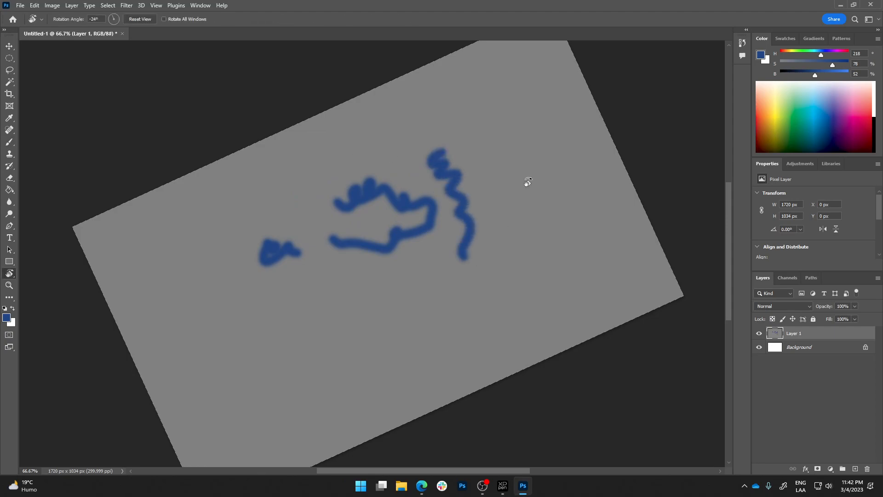
Step: Reset the canvas view rotation to 0° and undo all the squiggles on Layer 1
drag(527, 182, 527, 228)
key(Escape)
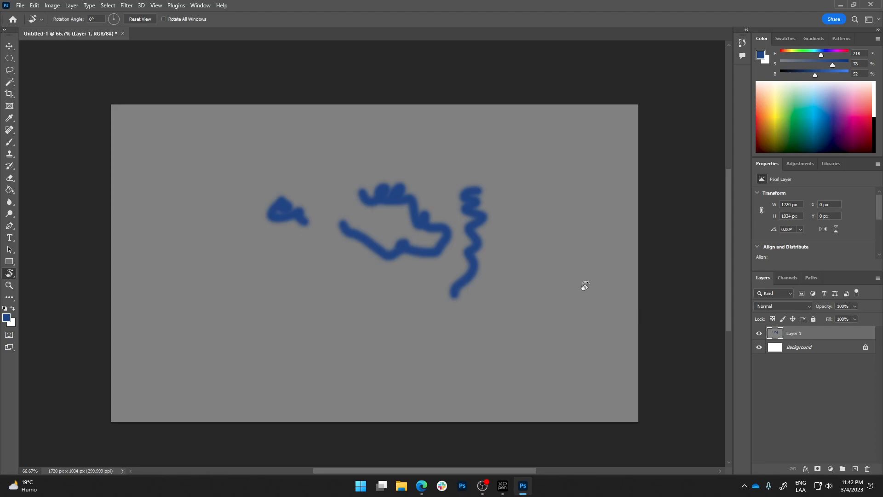
key(ctrl+z)
key(ctrl+shift+z)
key(ctrl+z)
key(ctrl+z)
key(ctrl+z)
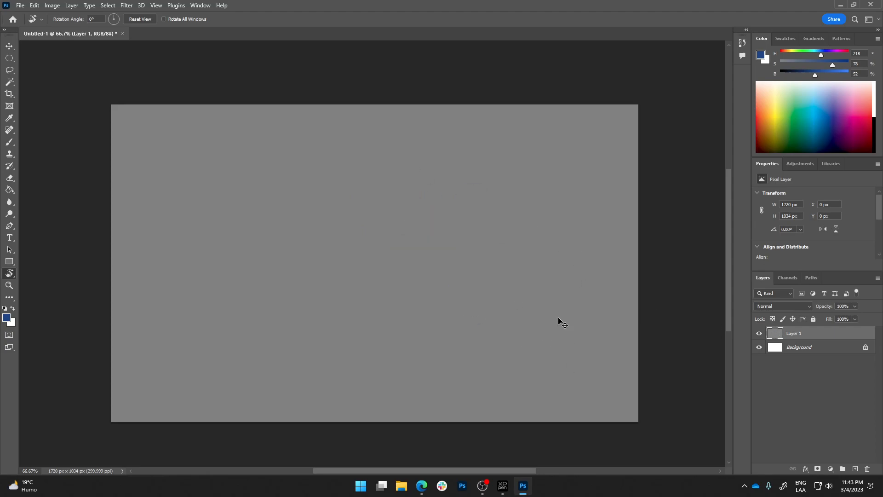
Step: Add a new empty layer above Layer 1
key(b)
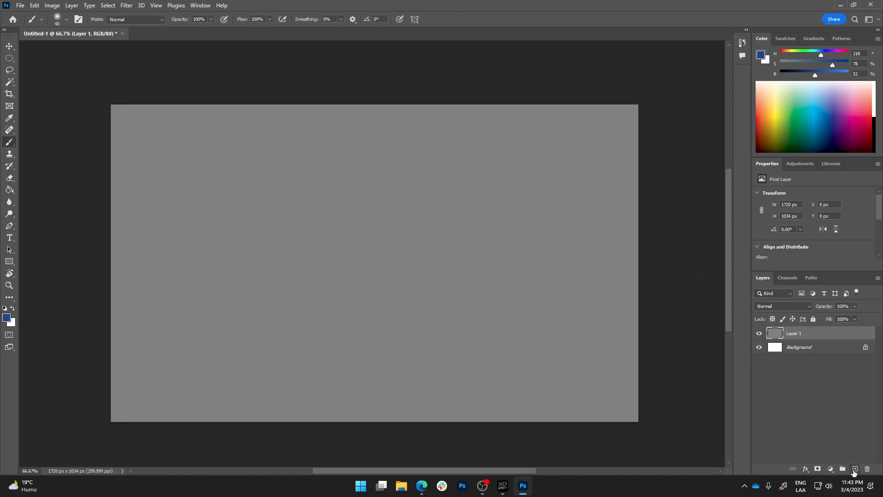
click(855, 469)
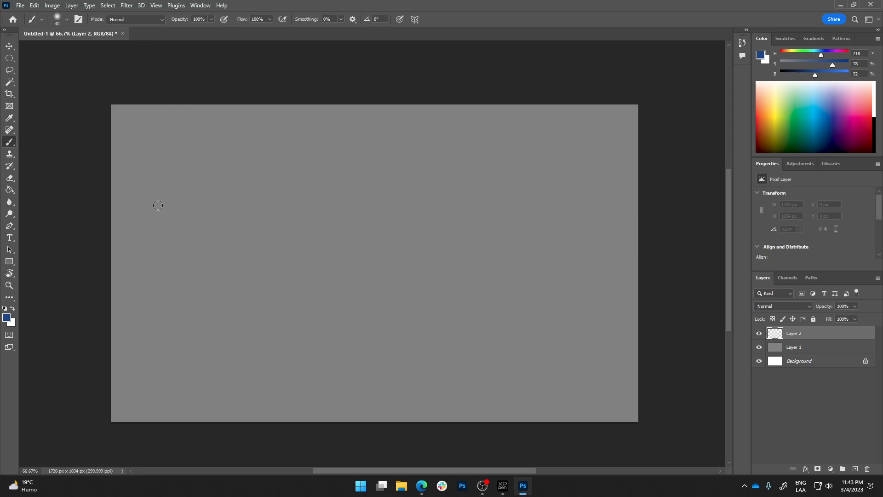
key(v)
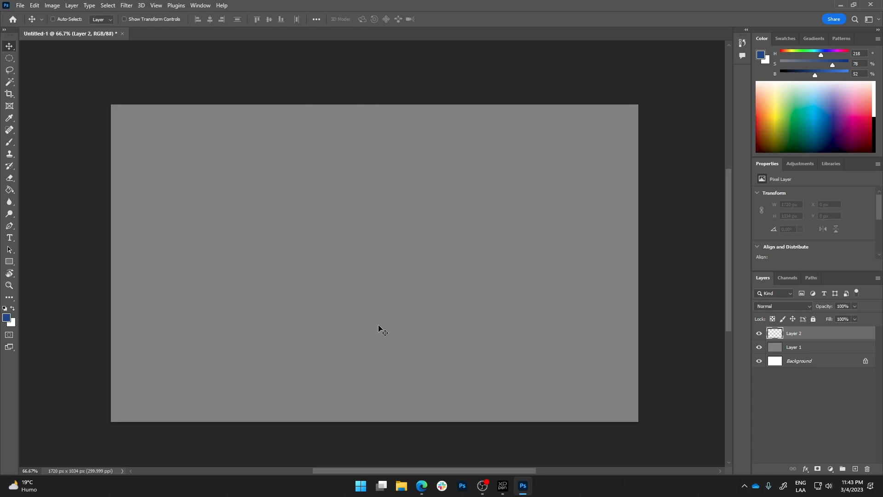
mouse_move(423, 281)
mouse_down()
mouse_move(465, 256)
mouse_move(400, 316)
mouse_move(501, 192)
mouse_move(481, 282)
mouse_move(452, 262)
mouse_move(455, 276)
mouse_move(412, 279)
mouse_up()
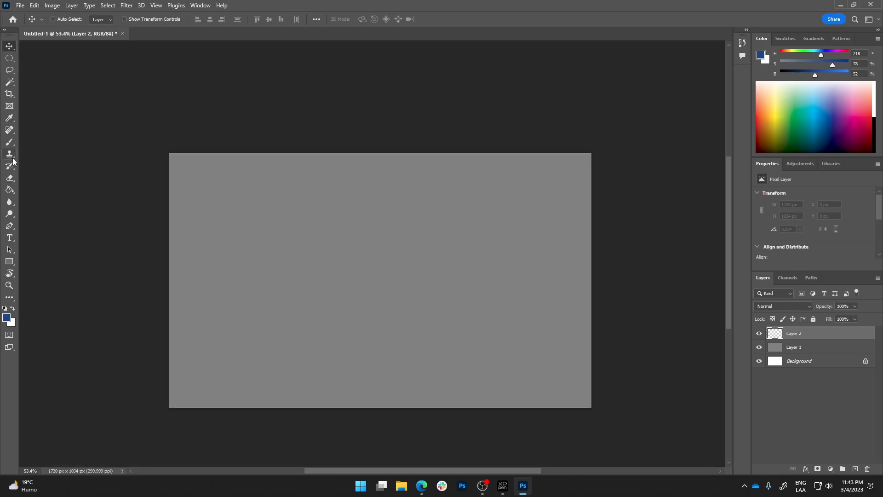
Step: Paint assorted blue dots, zigzags, vertical lines and long diagonal strokes across the whole canvas on Layer 2
key(b)
click(529, 274)
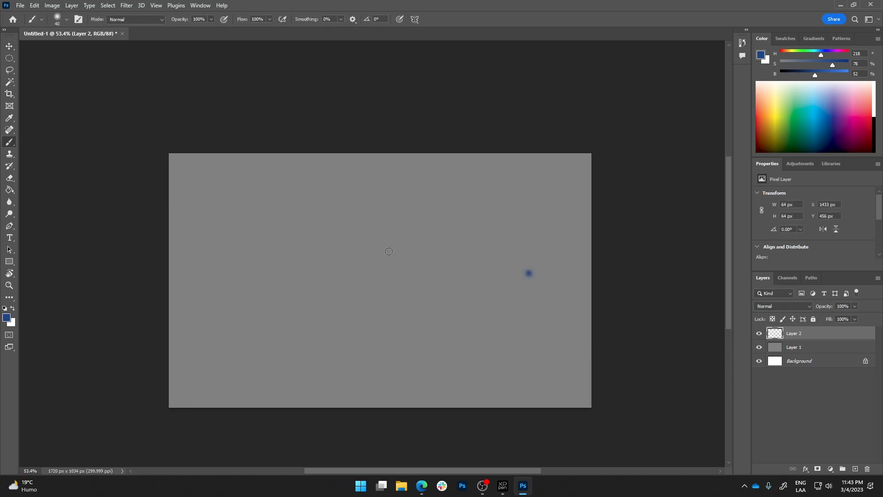
drag(269, 182, 300, 232)
drag(357, 177, 490, 216)
drag(550, 197, 531, 247)
click(469, 270)
drag(444, 297, 493, 364)
drag(552, 346, 538, 374)
drag(508, 293, 204, 336)
drag(219, 285, 231, 284)
drag(269, 241, 284, 298)
drag(313, 191, 328, 261)
drag(350, 205, 365, 326)
drag(176, 337, 319, 392)
drag(468, 272, 329, 361)
mouse_move(395, 356)
mouse_down()
mouse_move(502, 355)
mouse_move(492, 273)
mouse_up()
mouse_move(488, 271)
mouse_down()
mouse_move(386, 235)
mouse_move(528, 219)
mouse_move(479, 229)
mouse_move(449, 219)
mouse_move(507, 203)
mouse_move(478, 215)
mouse_up()
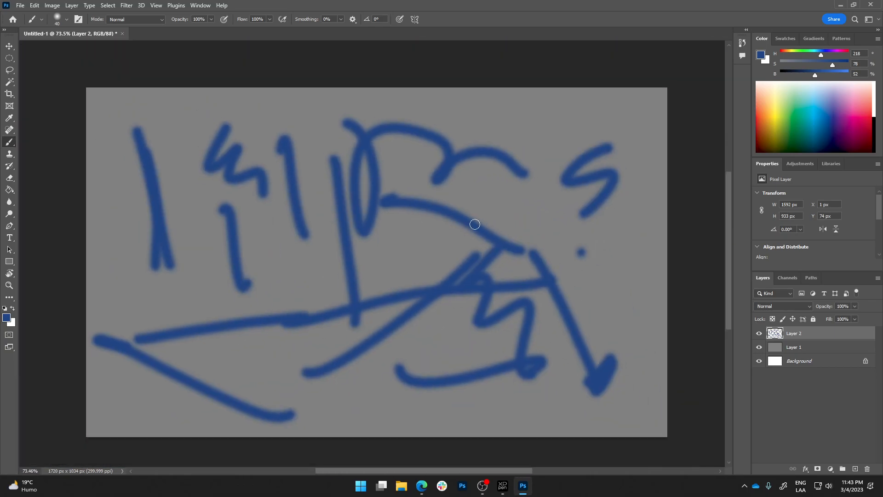
Step: Zoom the view out to about 29% with the Zoom tool and pan the canvas with the Hand tool
click(8, 288)
mouse_move(313, 172)
mouse_down()
mouse_move(299, 175)
mouse_move(408, 192)
mouse_move(282, 207)
mouse_up()
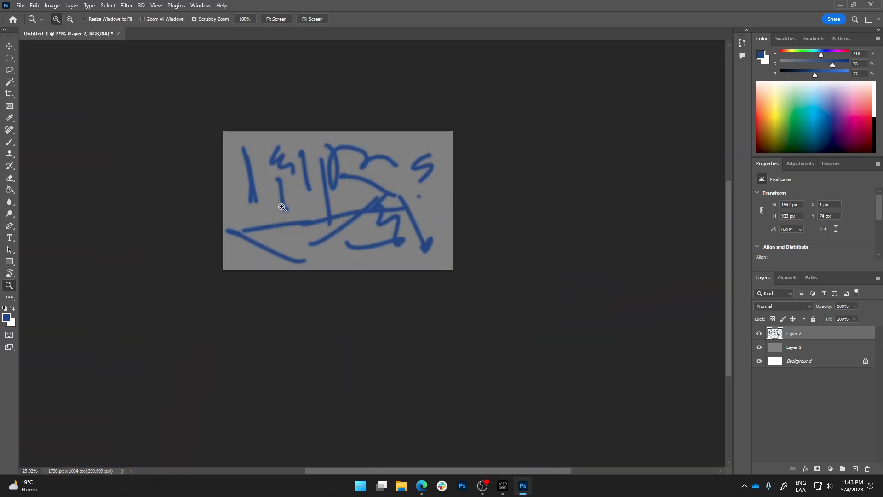
click(9, 273)
click(35, 275)
drag(307, 213, 309, 259)
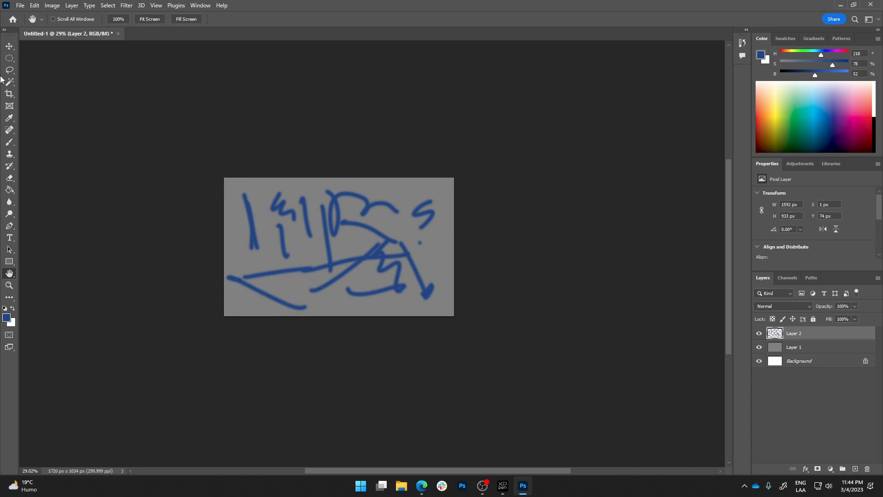
click(9, 142)
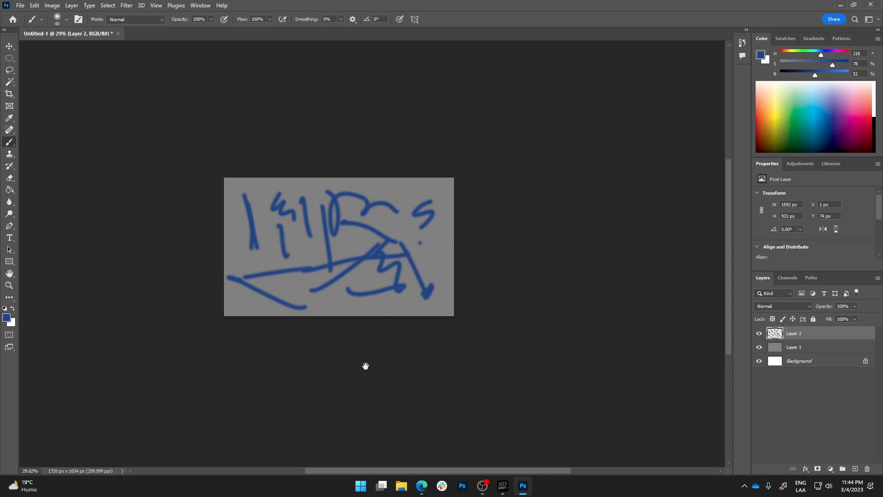
mouse_move(328, 268)
mouse_down()
mouse_move(368, 309)
mouse_move(389, 257)
mouse_move(391, 270)
mouse_up()
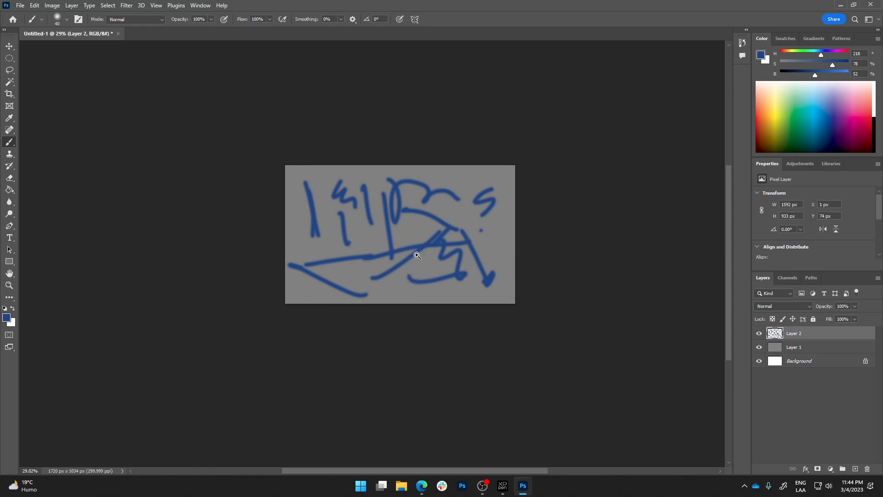
Step: Zoom in stepwise to 200% on the canvas centre with the temporary Zoom tool, and back out to about 35%
ctrl+click(407, 231)
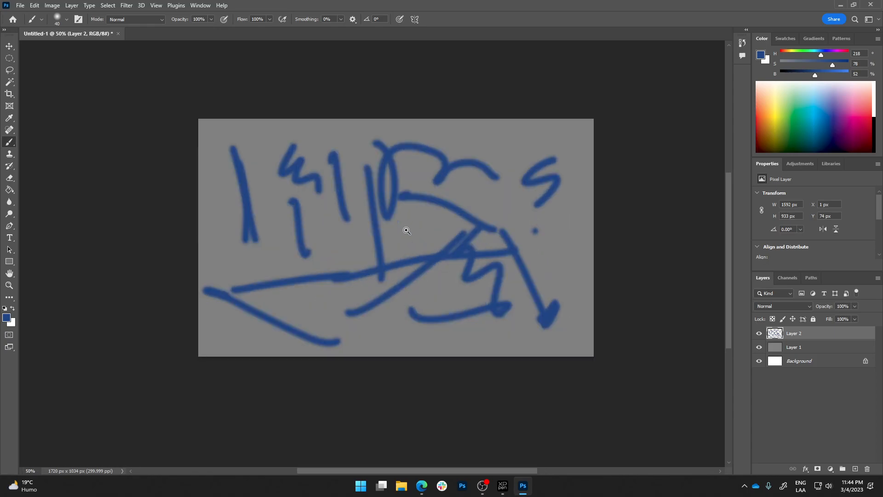
ctrl+click(406, 231)
ctrl+click(406, 230)
ctrl+click(406, 231)
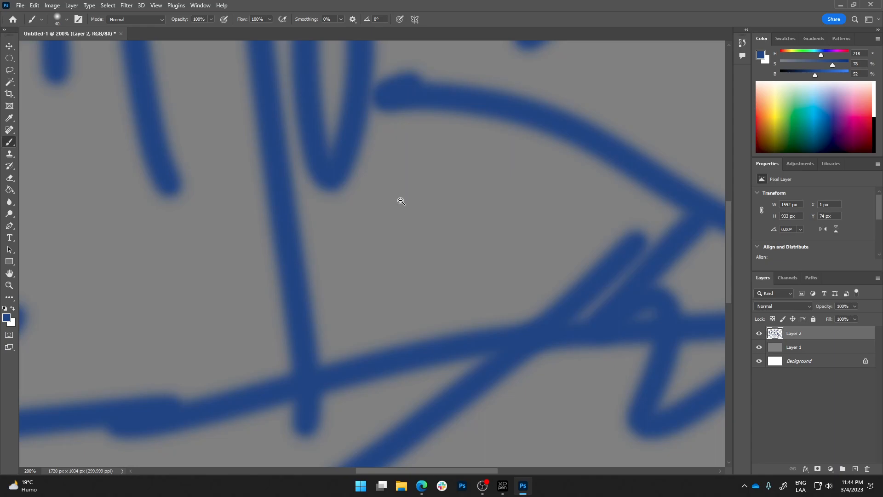
alt+click(426, 208)
alt+click(428, 210)
alt+click(427, 210)
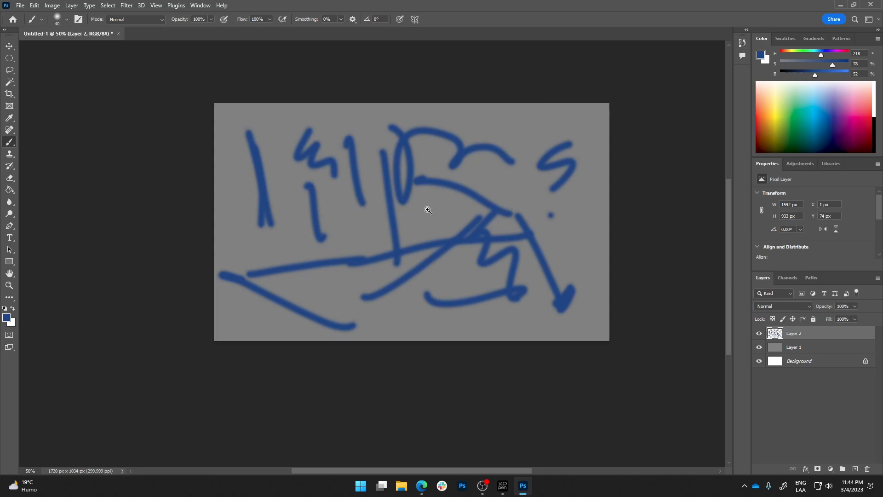
mouse_move(427, 210)
mouse_down()
mouse_move(502, 214)
mouse_move(578, 199)
mouse_move(415, 223)
mouse_move(536, 237)
mouse_move(291, 231)
mouse_move(590, 227)
mouse_move(446, 241)
mouse_move(593, 221)
mouse_move(544, 210)
mouse_move(535, 272)
mouse_move(431, 228)
mouse_move(368, 261)
mouse_move(435, 235)
mouse_up()
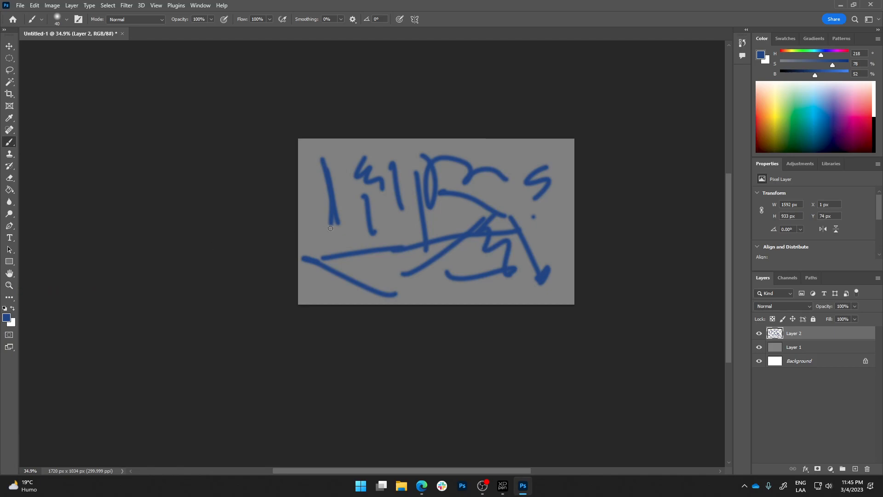
Step: Paint filled blobs and small squiggles among the strokes in the middle and lower part of the canvas
key(z)
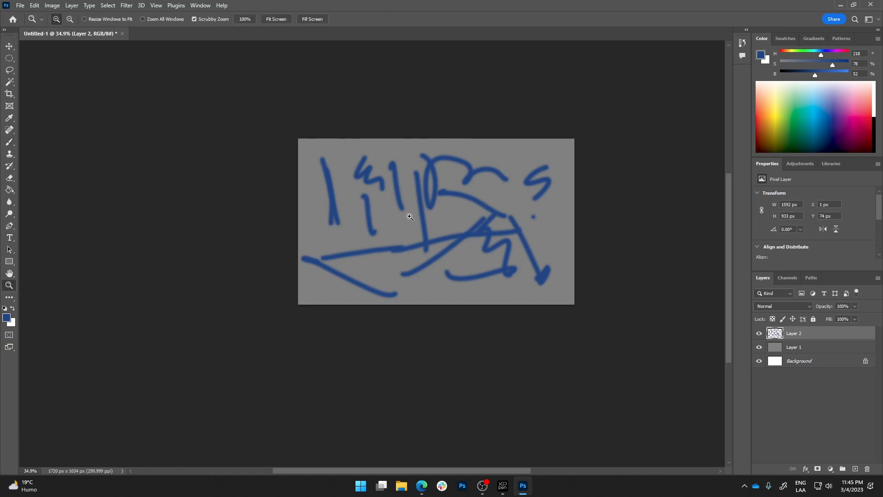
mouse_move(446, 201)
mouse_down()
mouse_move(462, 199)
mouse_move(450, 197)
mouse_move(458, 202)
mouse_move(451, 226)
mouse_move(465, 292)
mouse_move(420, 294)
mouse_move(378, 264)
mouse_move(422, 231)
mouse_move(394, 237)
mouse_move(377, 255)
mouse_move(398, 249)
mouse_move(400, 225)
mouse_move(402, 242)
mouse_move(385, 253)
mouse_up()
key(b)
drag(374, 224, 367, 226)
mouse_move(352, 306)
mouse_down()
mouse_move(331, 296)
mouse_move(306, 310)
mouse_move(324, 316)
mouse_move(263, 313)
mouse_up()
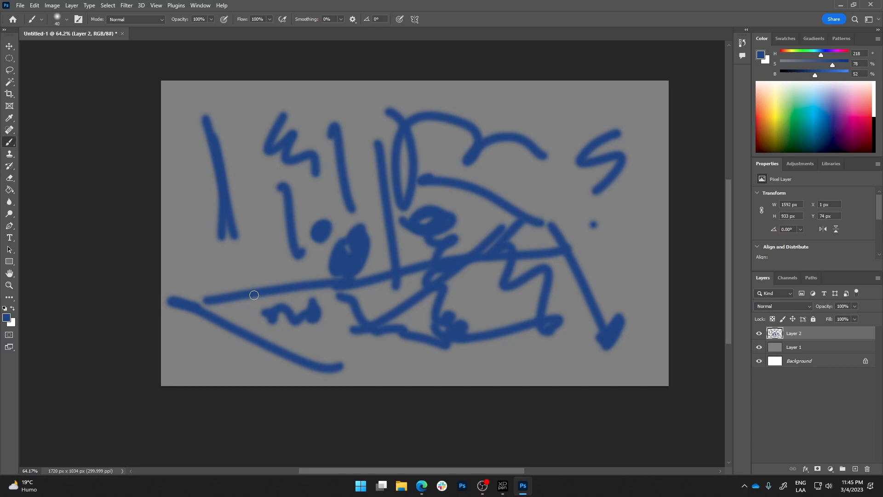
Step: Paint a wavy vertical stroke ending in a loop beside the leftmost long stroke on Layer 2
key(z)
mouse_move(250, 276)
mouse_down()
mouse_move(264, 264)
mouse_move(251, 284)
mouse_move(269, 184)
mouse_move(230, 104)
mouse_up()
key(b)
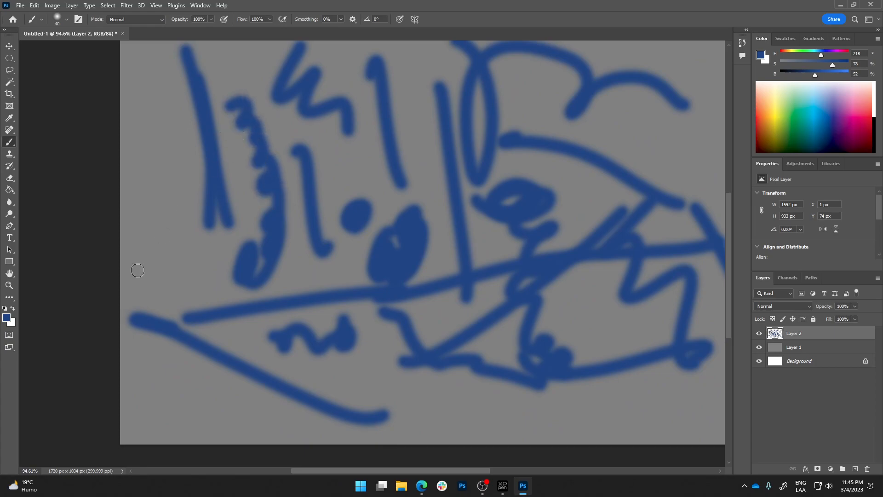
drag(131, 266, 104, 269)
drag(281, 206, 320, 237)
mouse_move(372, 225)
mouse_down()
mouse_move(402, 219)
mouse_move(365, 219)
mouse_up()
drag(459, 211, 397, 209)
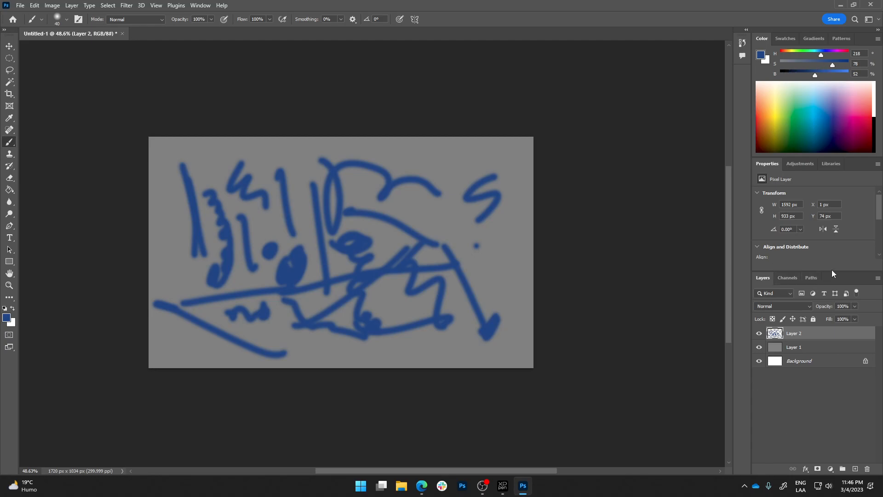
Step: Change the color display to RGB Sliders, followed by Hue Cube
drag(832, 272, 848, 279)
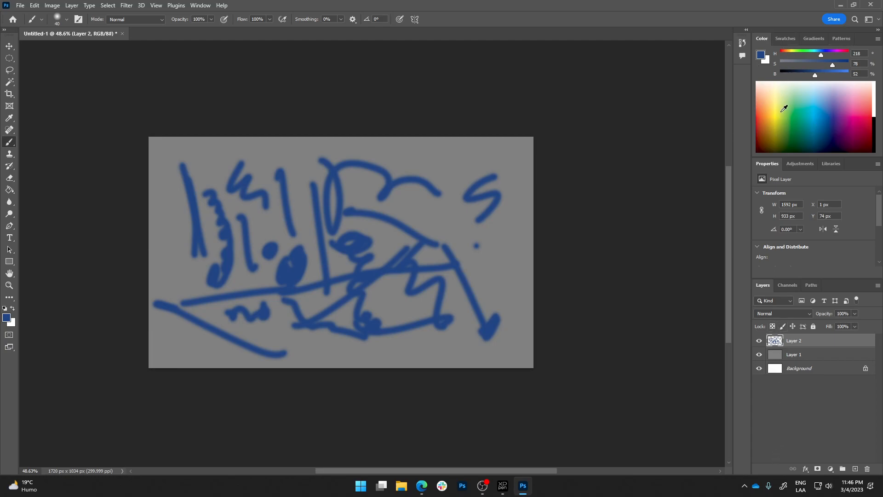
click(878, 39)
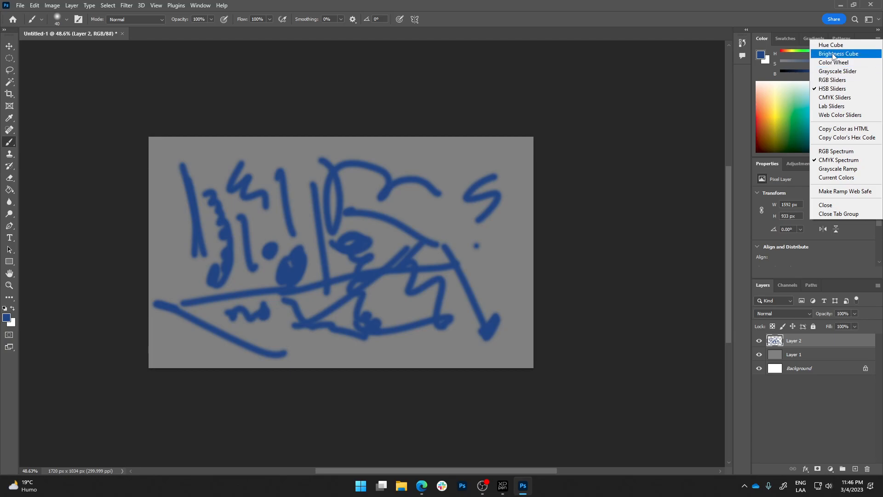
click(834, 80)
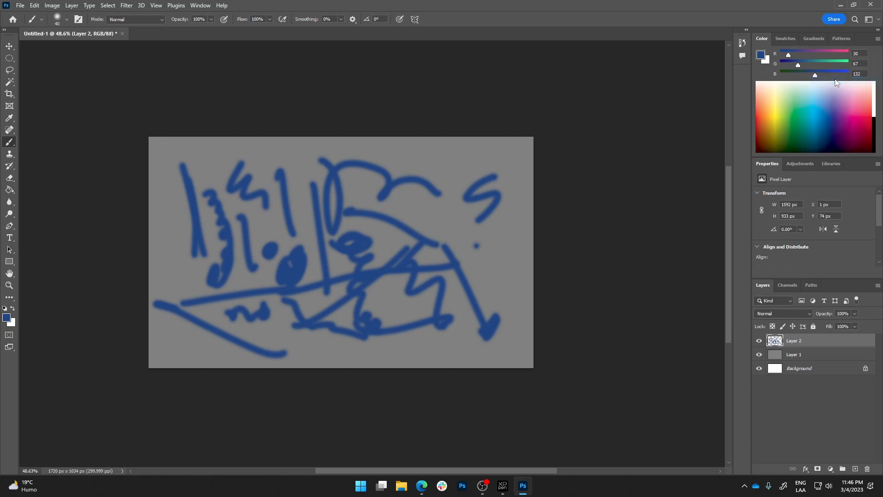
click(877, 39)
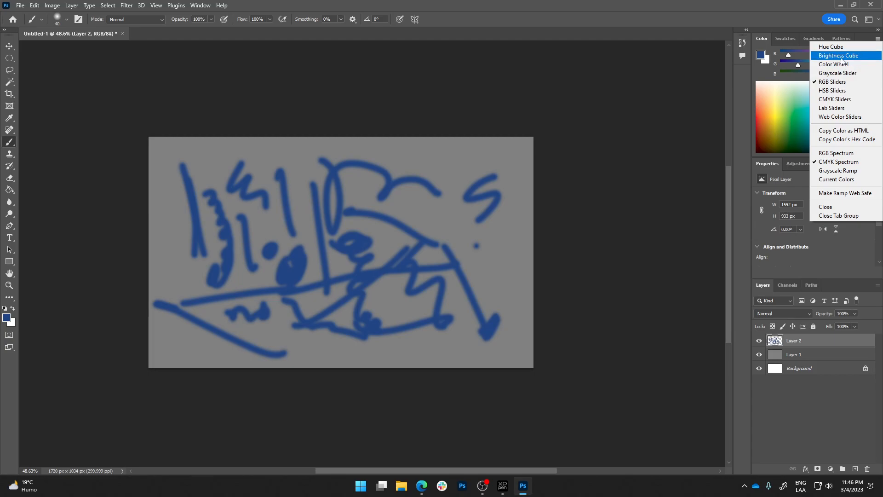
click(835, 48)
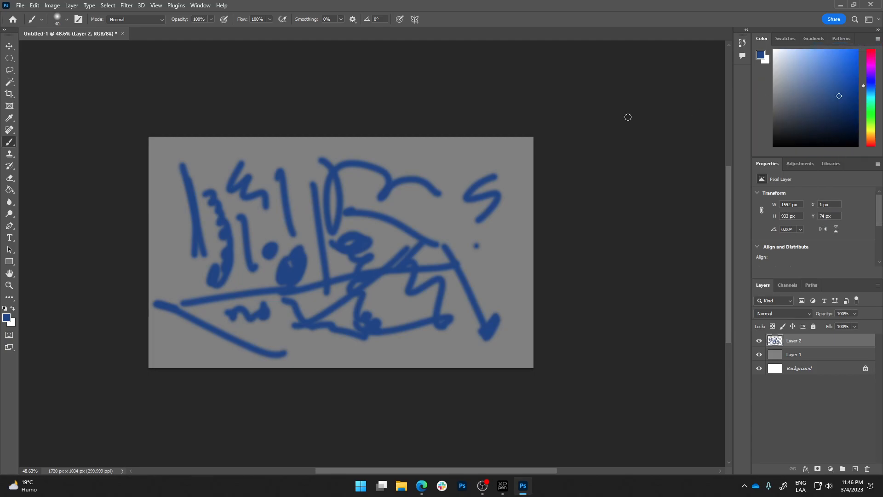
Step: Pick a medium green foreground color by adjusting the hue and shade in the Hue Cube
mouse_move(827, 88)
mouse_down()
mouse_move(829, 79)
mouse_move(806, 118)
mouse_up()
drag(871, 88, 872, 109)
click(835, 111)
Step: Switch the color display back to HSB Sliders and pick a pink foreground color with H 326, S 47, B 89
click(877, 39)
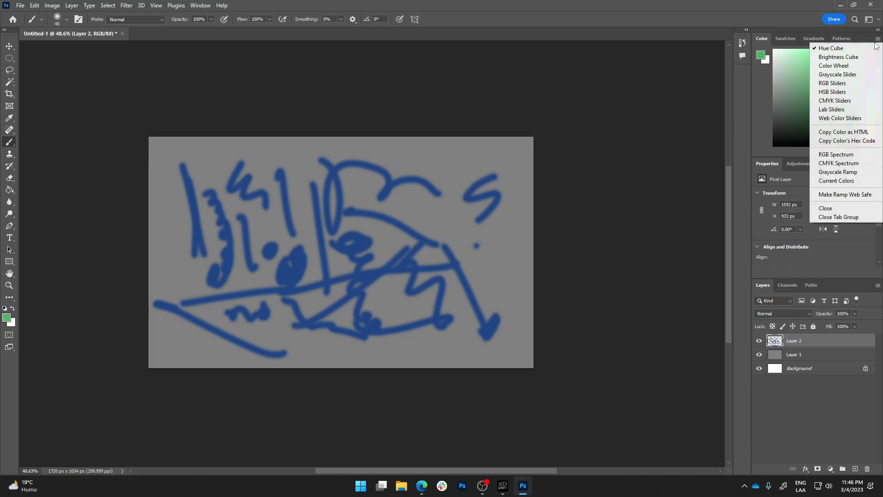
click(833, 92)
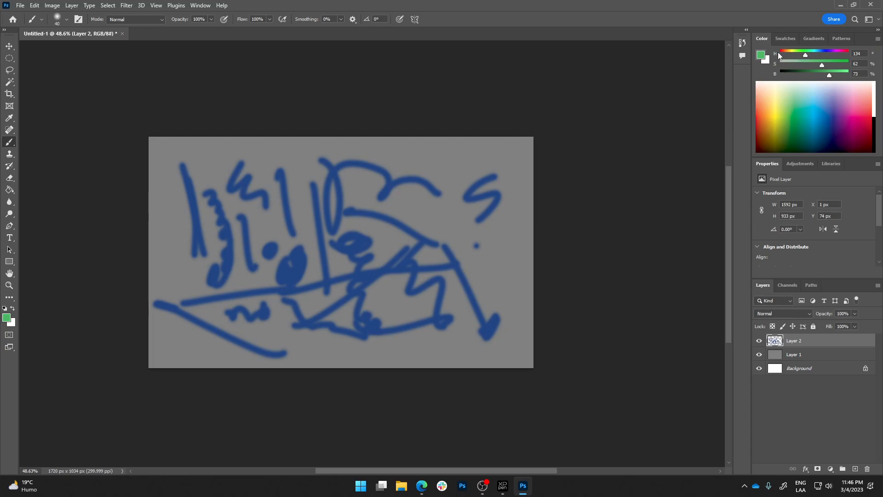
mouse_move(804, 54)
mouse_down()
mouse_move(828, 51)
mouse_move(834, 66)
mouse_move(800, 77)
mouse_move(821, 65)
mouse_move(812, 65)
mouse_up()
click(857, 116)
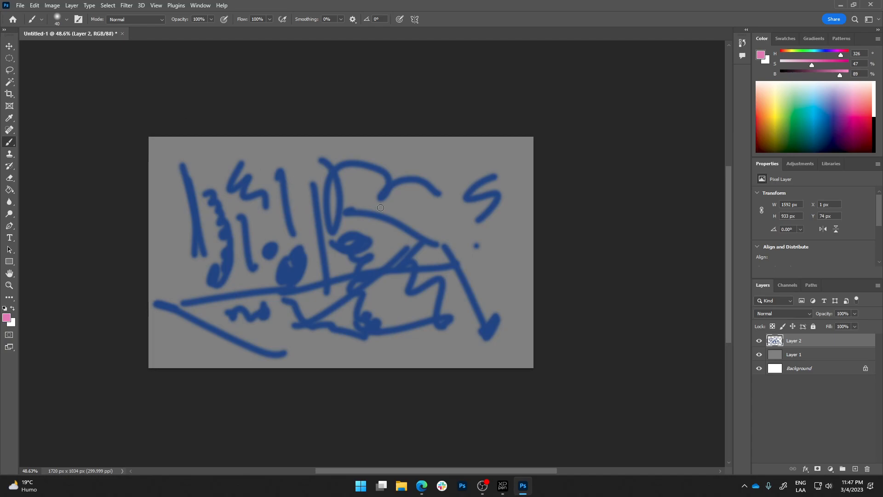
Step: Use the on-canvas HUD color wheel to change the foreground color to a muted green with H 156, S 47, B 66
ctrl+right_click(445, 234)
click(473, 124)
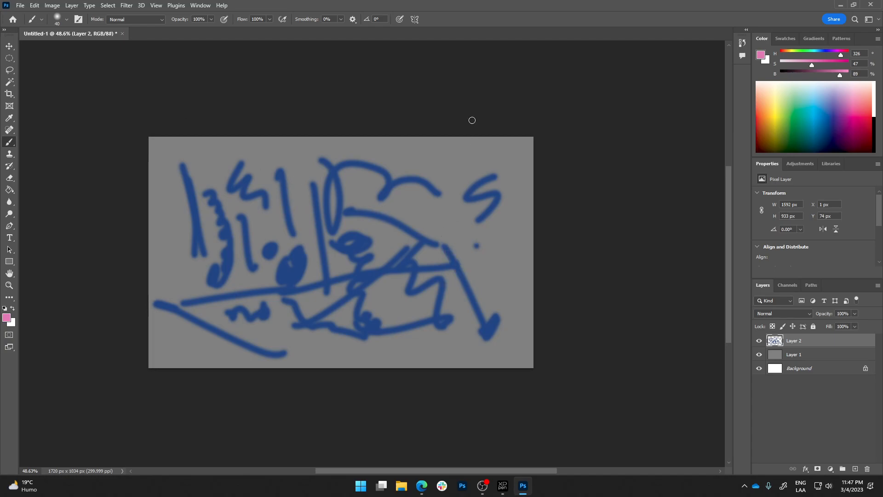
alt+shift+right_click(441, 224)
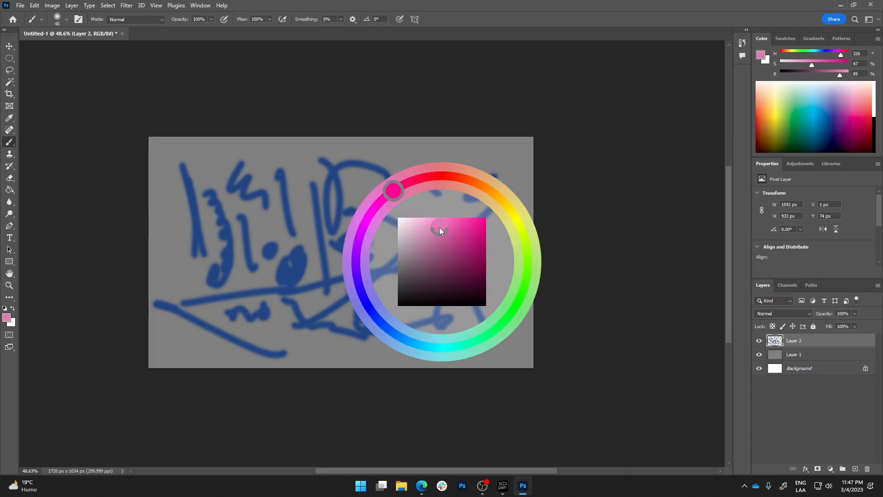
mouse_move(440, 227)
mouse_down()
mouse_move(440, 252)
mouse_move(454, 251)
mouse_move(432, 223)
mouse_move(503, 201)
mouse_move(416, 225)
mouse_move(442, 244)
mouse_up()
Step: Set the HUD Color Picker preference to Hue Strip (Medium)
click(35, 5)
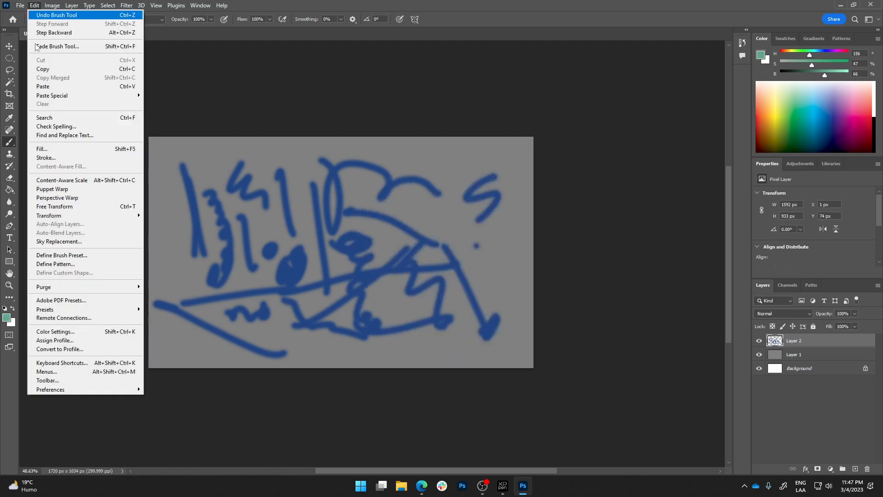
mouse_move(65, 390)
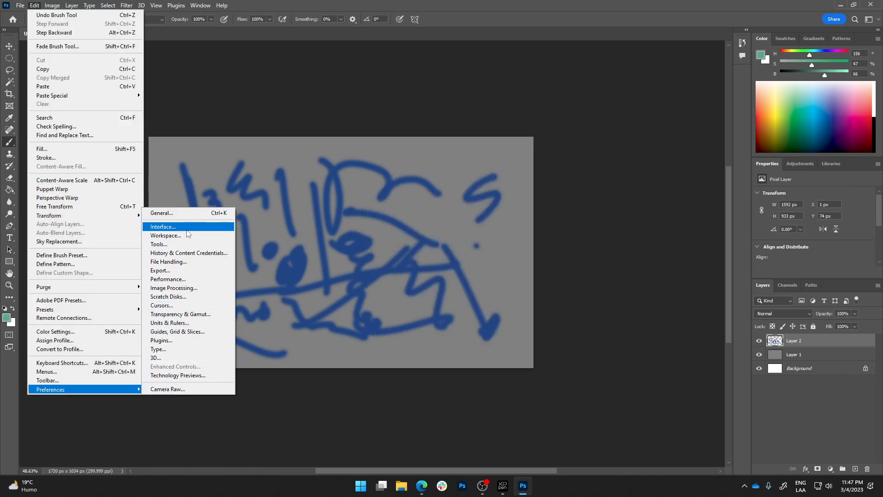
click(187, 213)
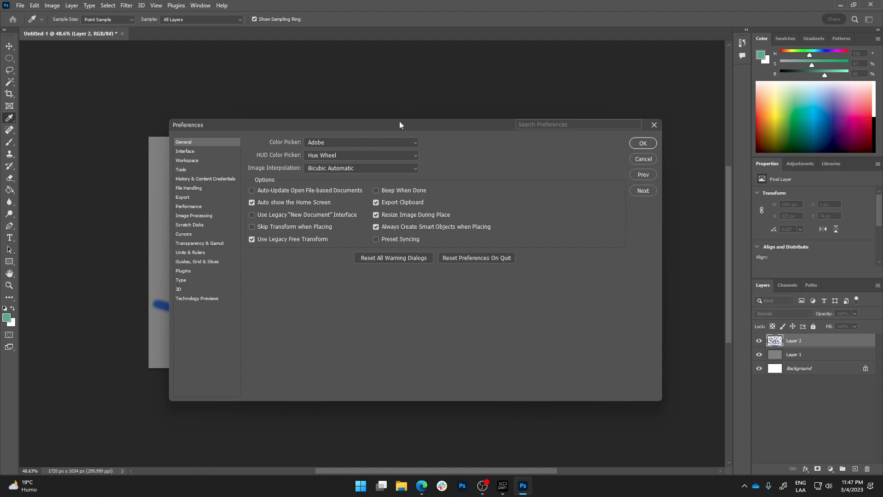
drag(400, 125, 398, 107)
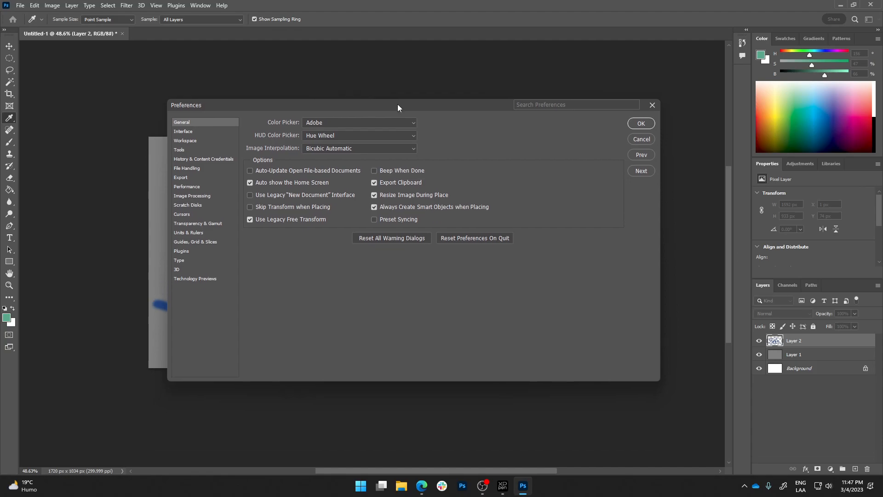
click(347, 137)
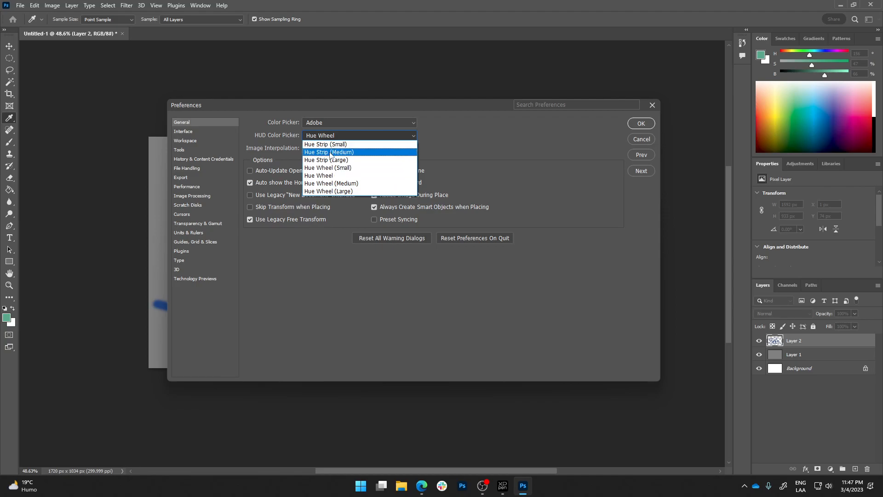
click(330, 154)
click(641, 124)
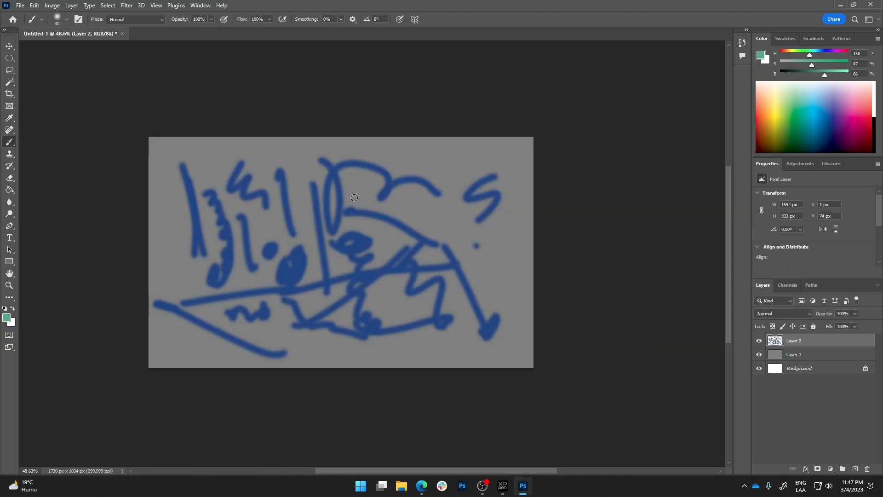
Step: Use the on-canvas HUD hue strip to change the foreground color to a green with H 135, S 55, B 54
alt+shift+right_click(355, 198)
mouse_move(355, 199)
mouse_down()
mouse_move(359, 219)
mouse_move(417, 225)
mouse_move(441, 196)
mouse_move(376, 215)
mouse_move(366, 207)
mouse_up()
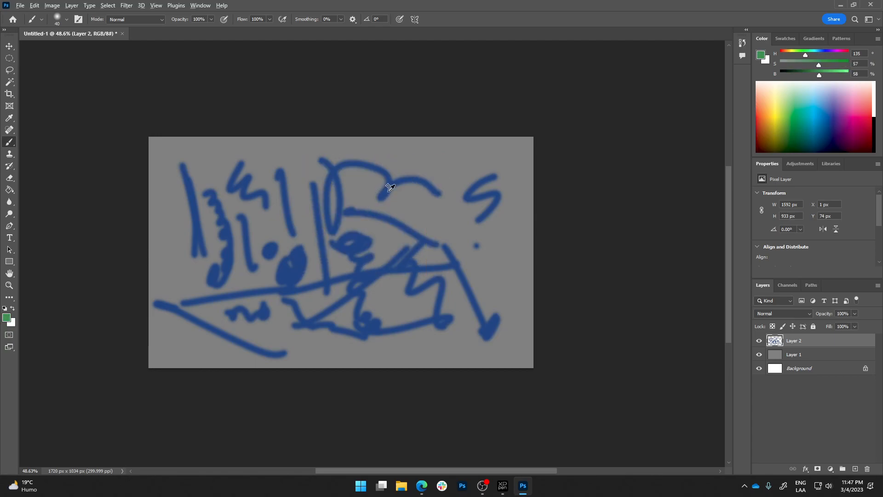
key(alt+shift)
key(alt)
alt+shift+right_click(389, 190)
mouse_move(388, 192)
mouse_down()
mouse_move(376, 186)
mouse_move(385, 195)
mouse_up()
Step: Restore the HUD Color Picker preference to Hue Wheel
click(52, 6)
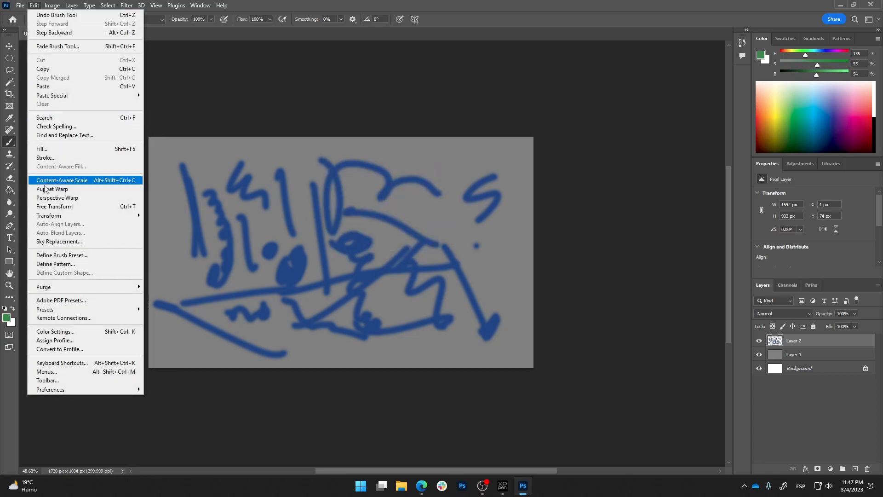
mouse_move(98, 390)
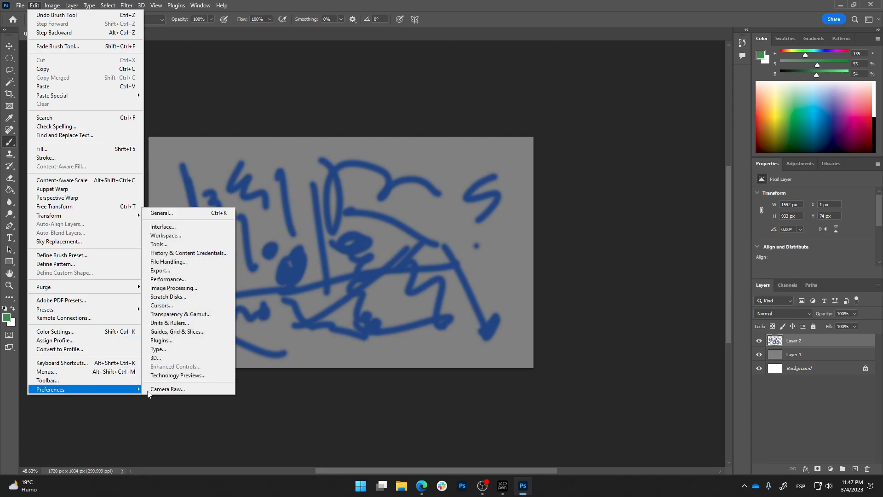
click(183, 213)
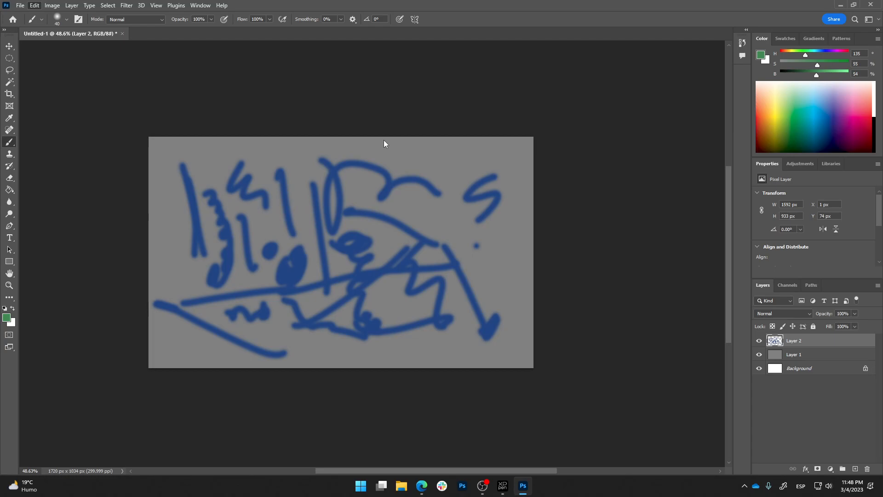
click(369, 135)
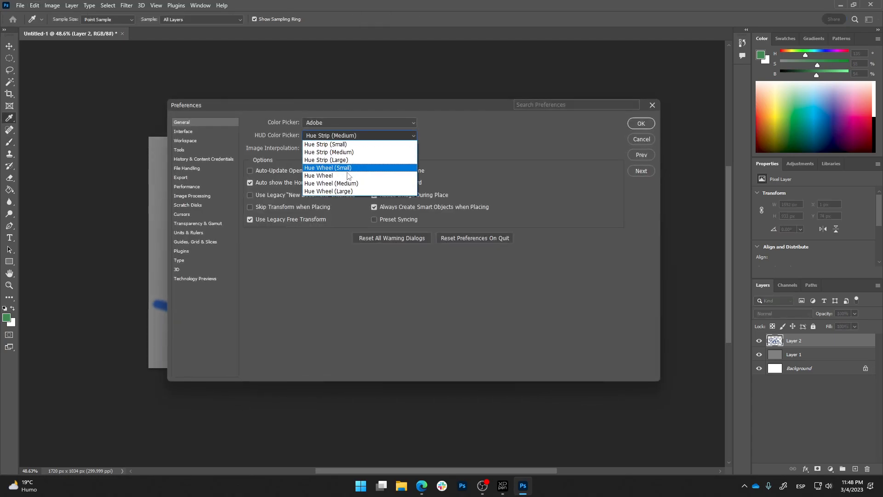
click(318, 157)
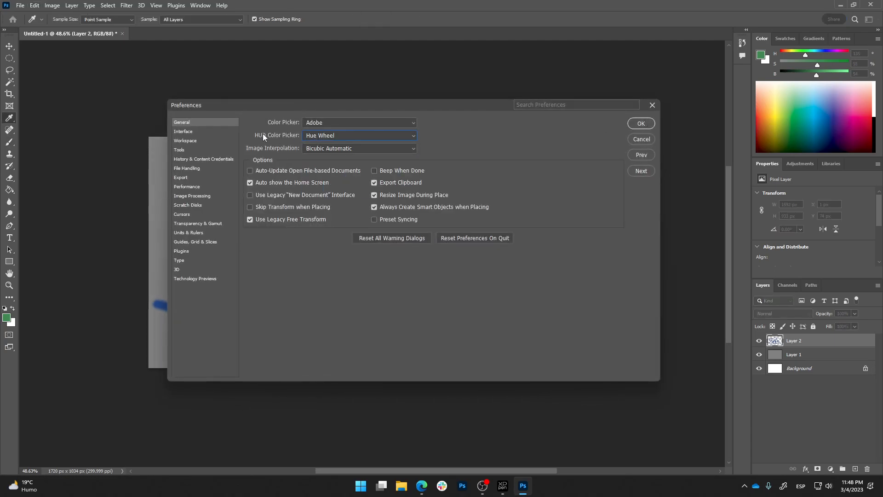
click(324, 135)
click(325, 176)
click(365, 137)
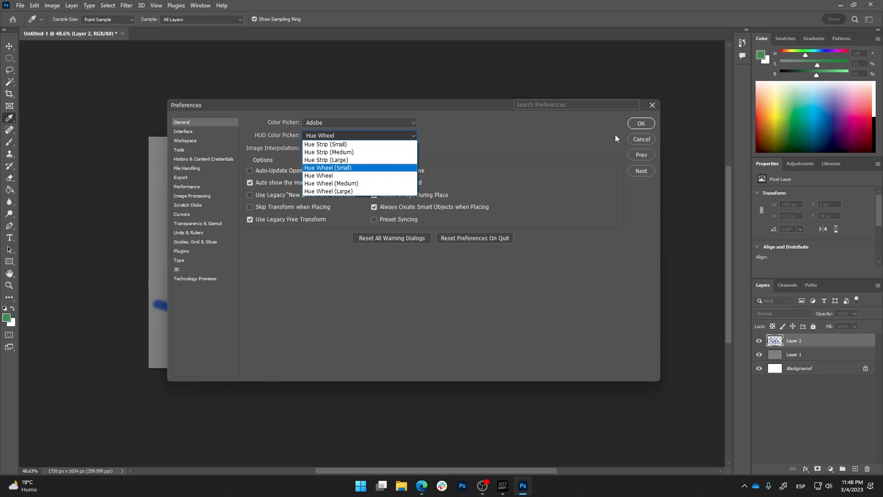
click(635, 125)
click(636, 124)
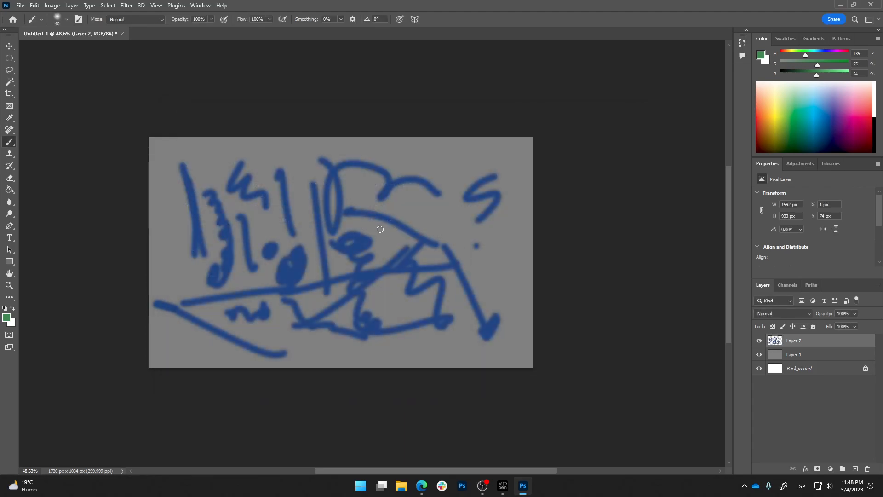
Step: Use the on-canvas HUD color wheel to change the foreground color to teal with H 181, S 61, B 62
key(alt+shift)
alt+shift+right_click(379, 230)
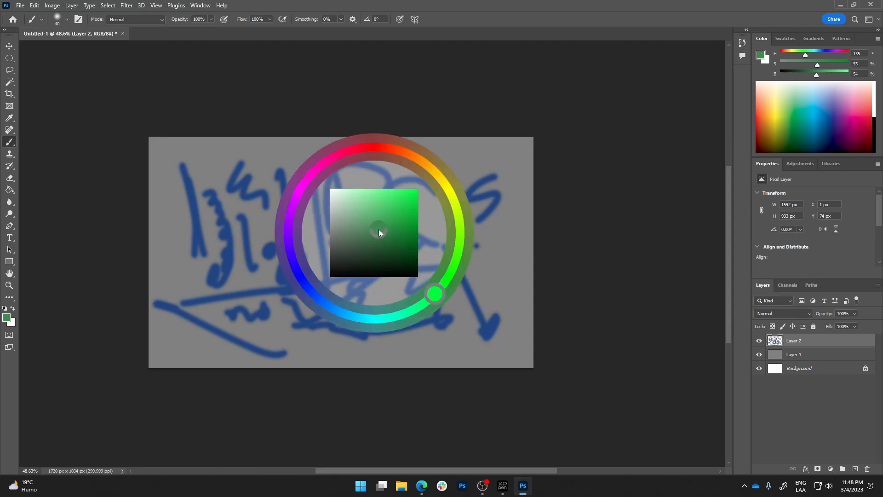
mouse_move(426, 157)
mouse_down()
mouse_move(306, 168)
mouse_move(287, 207)
mouse_move(449, 191)
mouse_move(385, 186)
mouse_move(375, 141)
mouse_move(379, 320)
mouse_move(375, 213)
mouse_move(396, 246)
mouse_move(398, 207)
mouse_move(408, 210)
mouse_move(397, 198)
mouse_move(398, 220)
mouse_move(413, 230)
mouse_move(392, 225)
mouse_move(394, 198)
mouse_up()
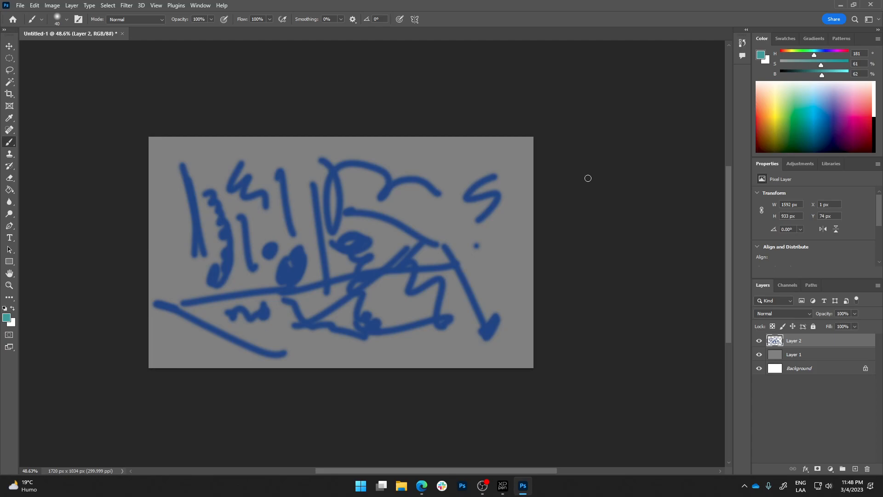
Step: Move the Properties, Adjustments and Libraries group into the collapsed icon column, and try expanding and collapsing it there
drag(372, 195, 414, 216)
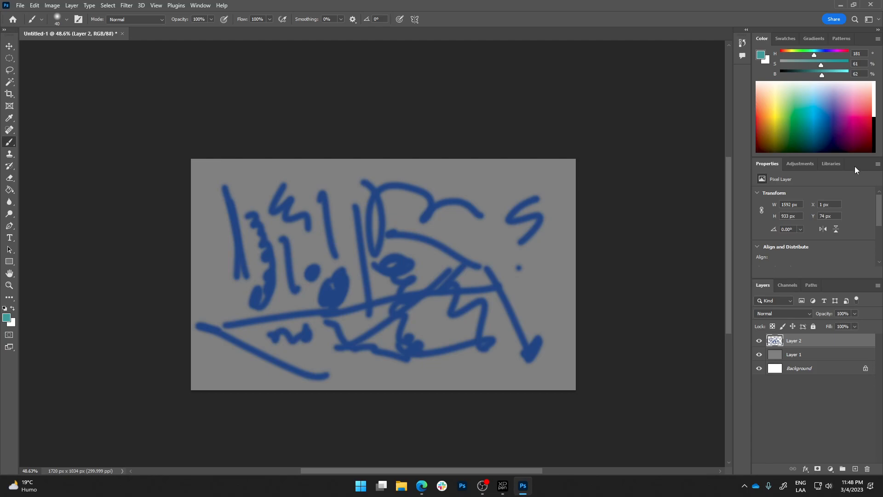
click(800, 165)
click(828, 164)
click(763, 165)
click(796, 164)
mouse_move(765, 167)
mouse_down()
mouse_move(676, 182)
mouse_move(760, 166)
mouse_up()
drag(803, 164, 761, 164)
drag(856, 164, 744, 72)
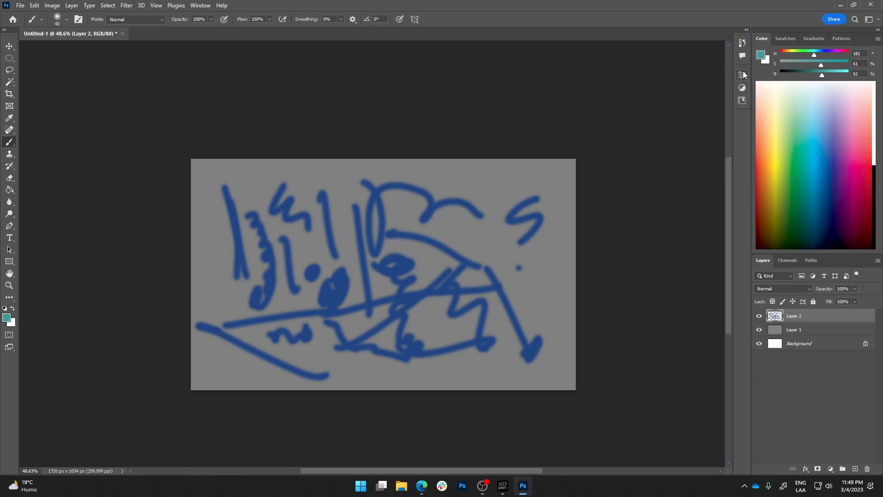
click(742, 75)
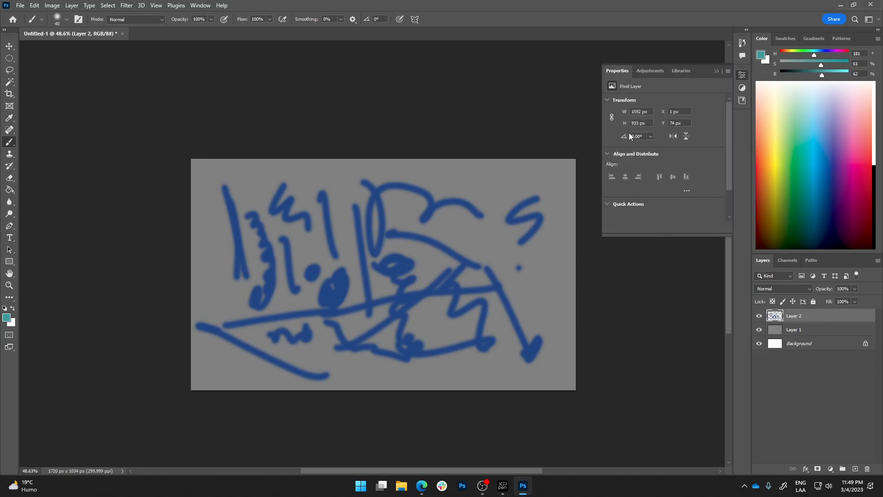
click(714, 73)
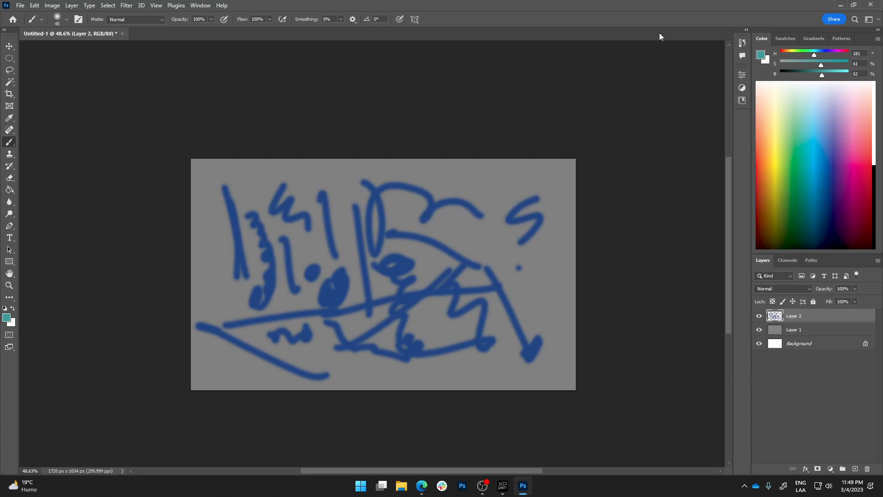
Step: Show the Navigator, dock it with the Histogram above the Color panel, and enlarge its preview
click(200, 6)
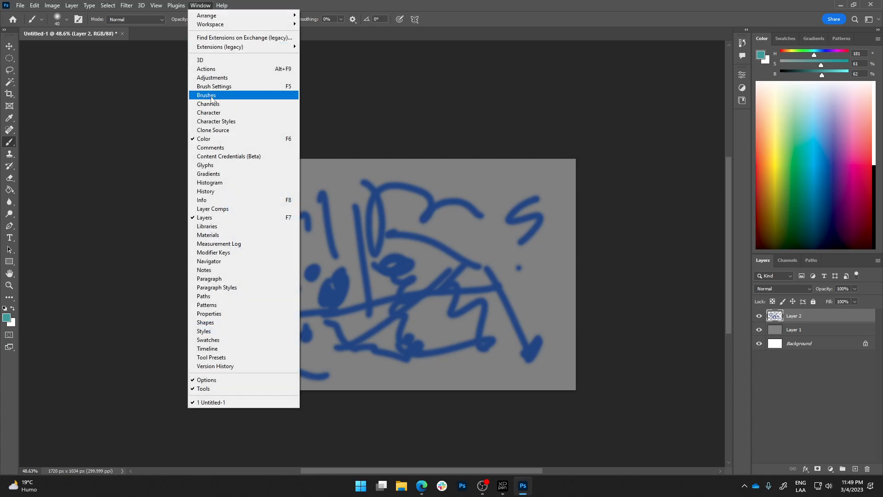
click(408, 107)
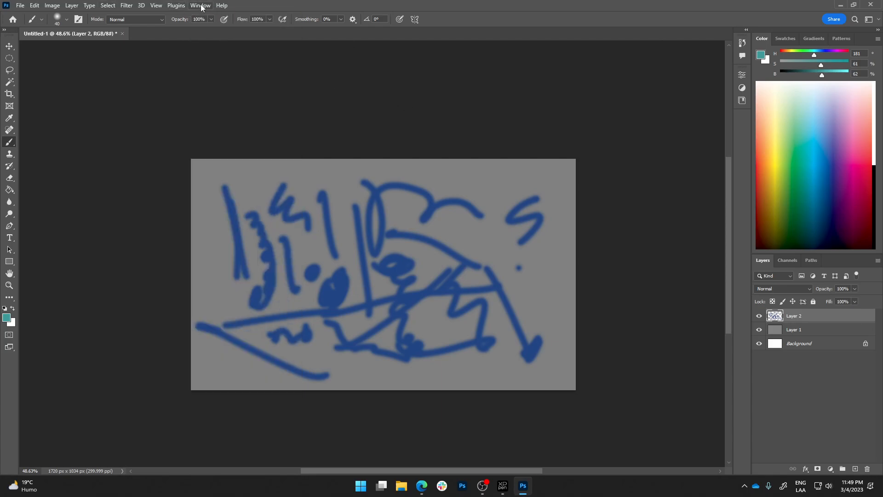
click(197, 5)
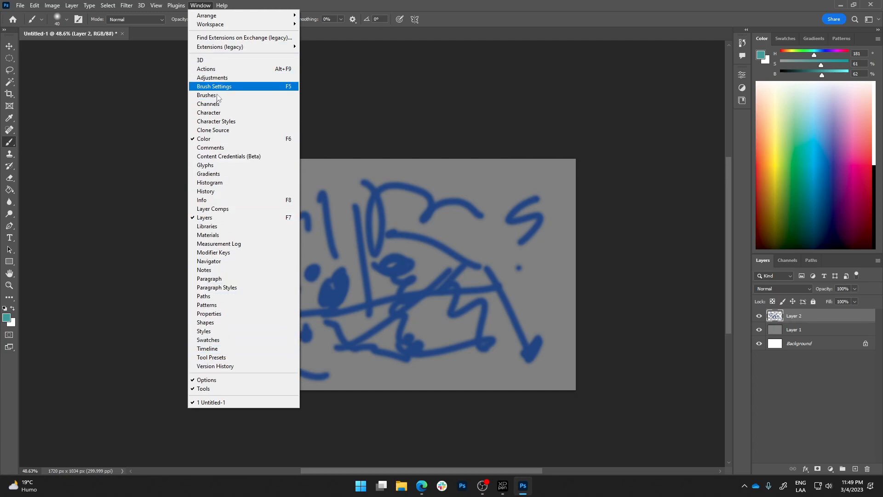
click(209, 261)
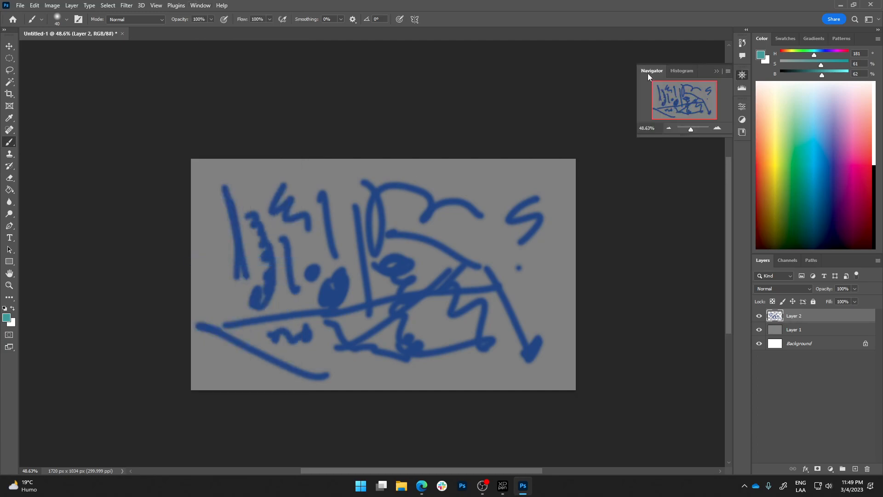
drag(707, 70, 798, 30)
drag(809, 100, 808, 134)
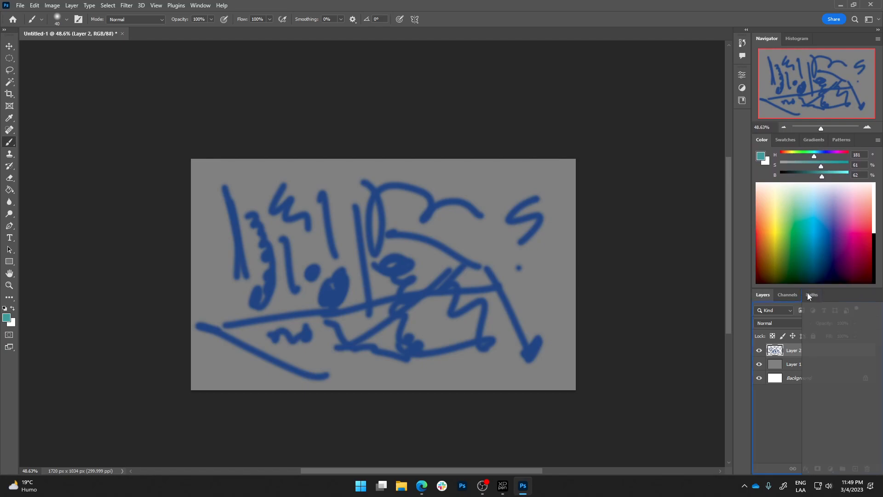
Step: Reduce the height of the Color panel to give the Layers panel more room
click(808, 293)
drag(797, 288, 797, 241)
click(763, 246)
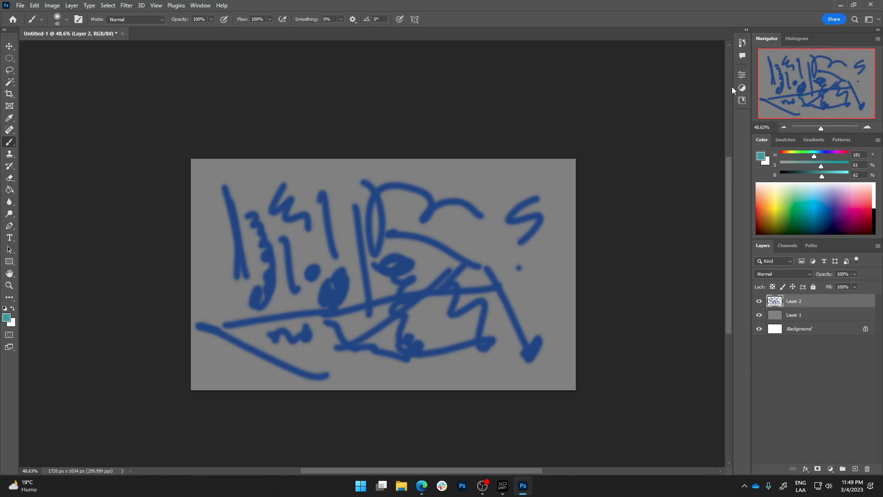
Step: Paint two short vertical teal strokes, one across the upper blue curve and one at the canvas's right edge beyond the S shape
drag(537, 224, 597, 213)
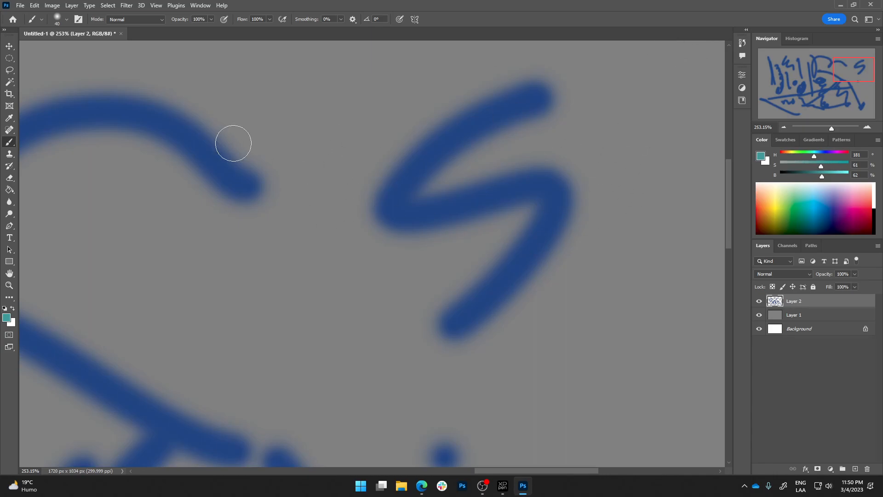
drag(36, 92, 44, 166)
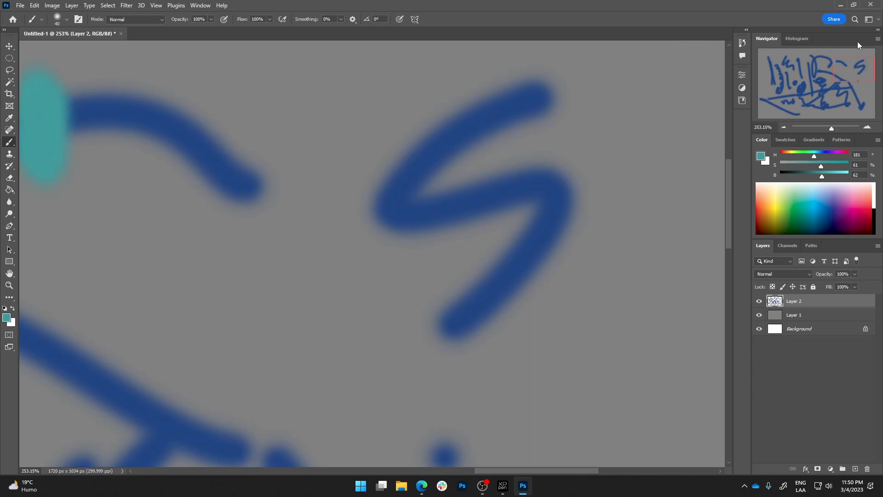
drag(710, 124, 718, 85)
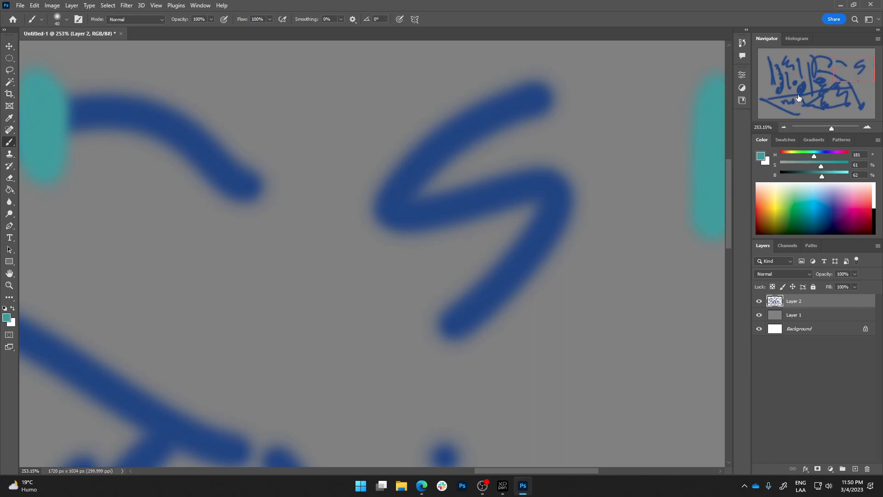
Step: Examine the enlarged drawing by moving the visible area in the Navigator, and zoom back out to the whole canvas
mouse_move(858, 65)
mouse_down()
mouse_move(823, 72)
mouse_move(837, 96)
mouse_move(802, 103)
mouse_move(790, 62)
mouse_move(860, 82)
mouse_up()
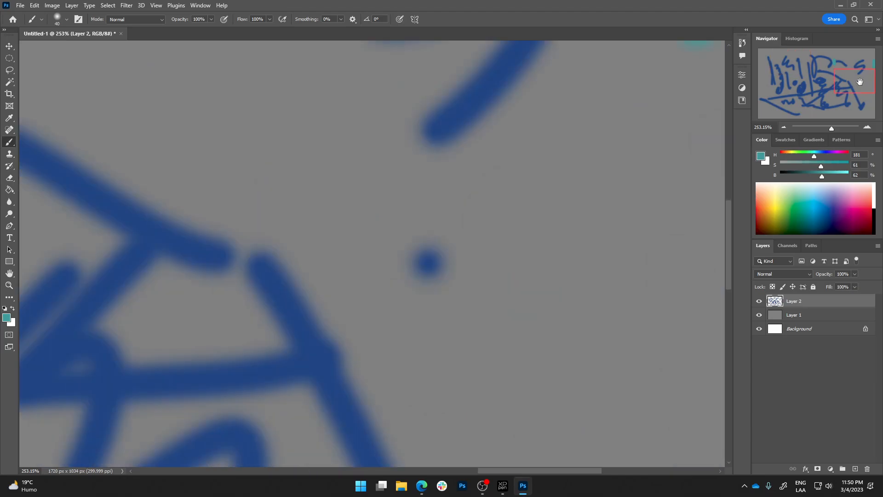
mouse_move(832, 130)
mouse_down()
mouse_move(810, 131)
mouse_move(831, 129)
mouse_up()
drag(501, 221, 628, 298)
scroll(566, 211, down, 10)
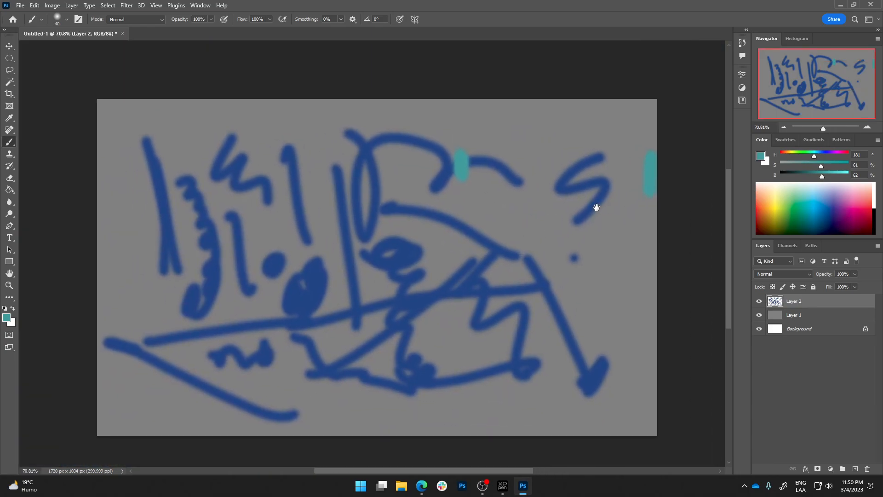
scroll(455, 216, up, 3)
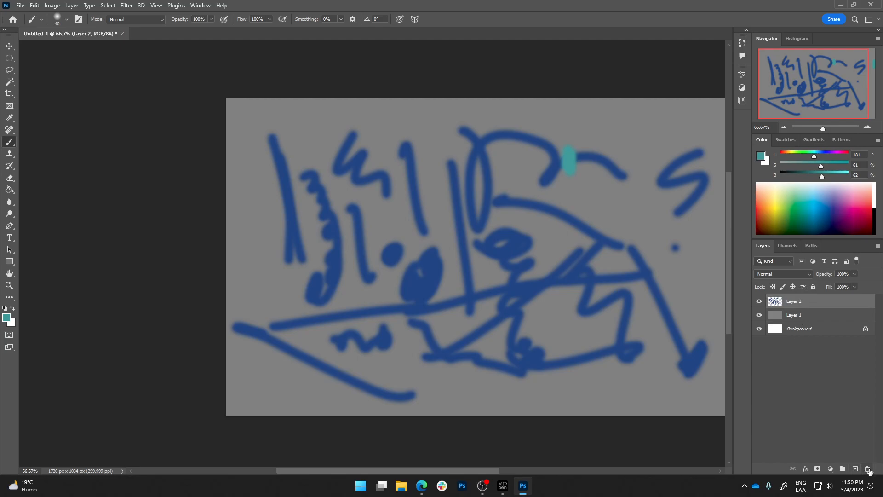
Step: Delete the scribbled Layer 2 and add five new empty layers above Layer 1
mouse_move(790, 304)
mouse_down()
mouse_move(828, 453)
mouse_move(868, 469)
mouse_up()
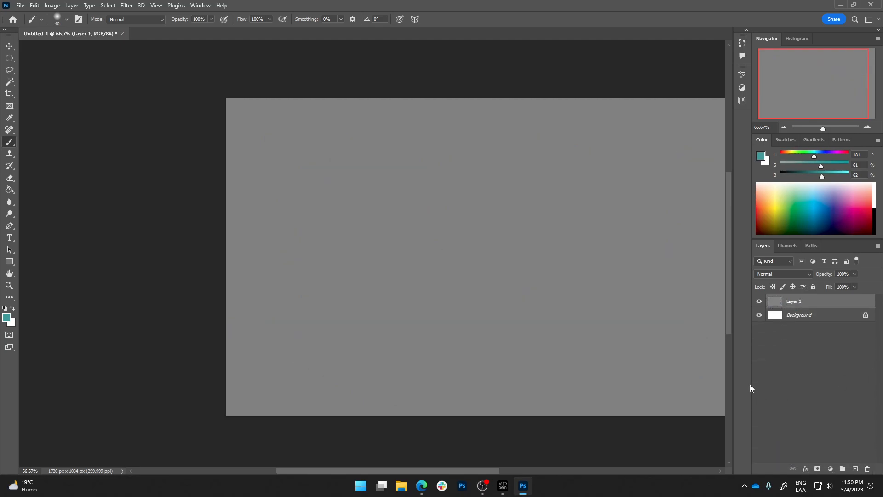
click(856, 469)
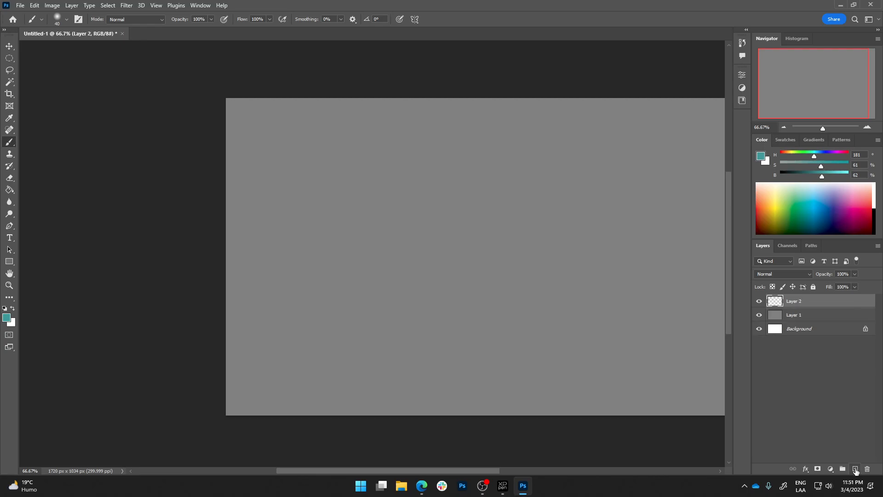
click(855, 468)
click(856, 469)
click(856, 469)
click(855, 469)
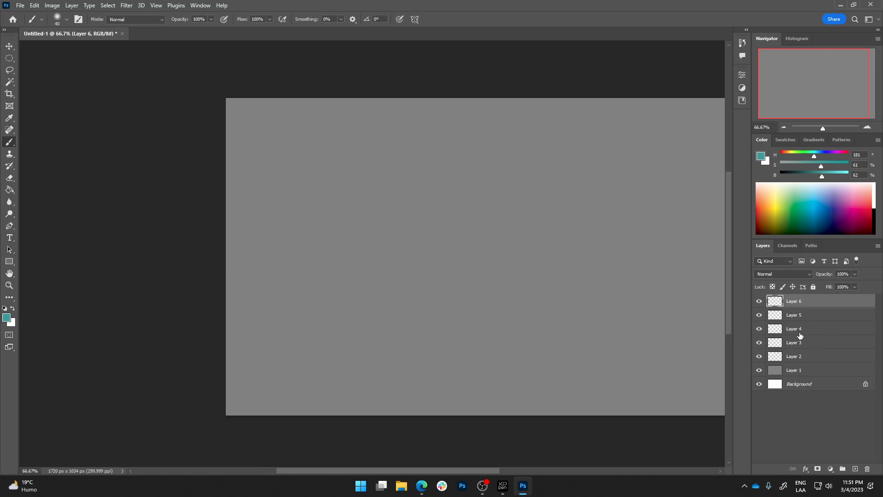
Step: Paint a large teal zigzag on Layer 5 across the middle and lower canvas
mouse_move(798, 301)
mouse_down()
mouse_move(800, 343)
mouse_move(796, 298)
mouse_up()
click(800, 315)
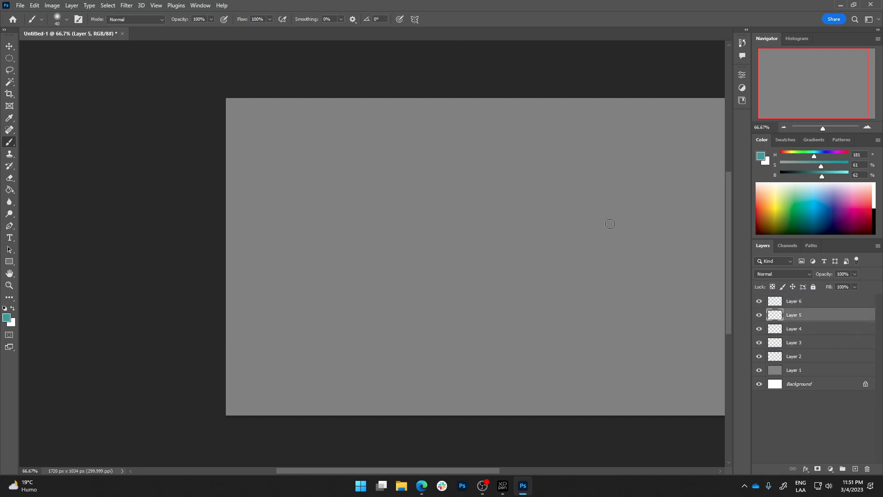
drag(578, 315, 607, 345)
Step: Paint thick soft strokes in red-orange on Layer 6 with a 142 px brush, and move Layer 5 above it in the stack
click(765, 215)
drag(590, 121, 473, 125)
key(ctrl+z)
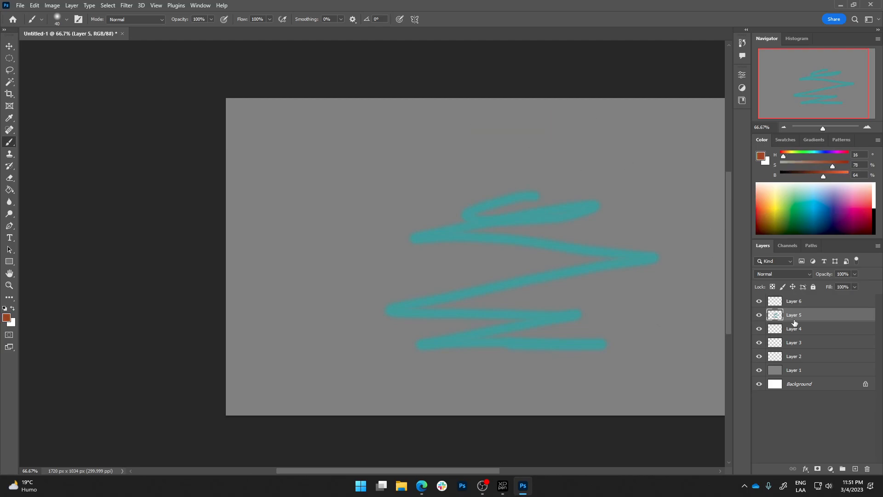
click(799, 302)
drag(594, 221, 605, 219)
mouse_move(570, 182)
mouse_down()
mouse_move(598, 281)
mouse_move(702, 253)
mouse_up()
drag(813, 321, 814, 298)
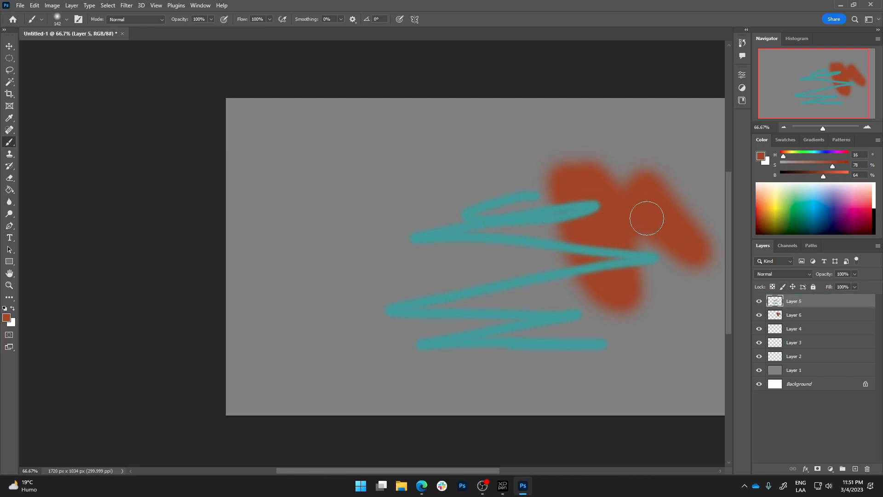
Step: Set the painting color's brightness to 0%, try a black stroke on Layer 5 above the orange shape, and undo the stroke
scroll(495, 330, right, 3)
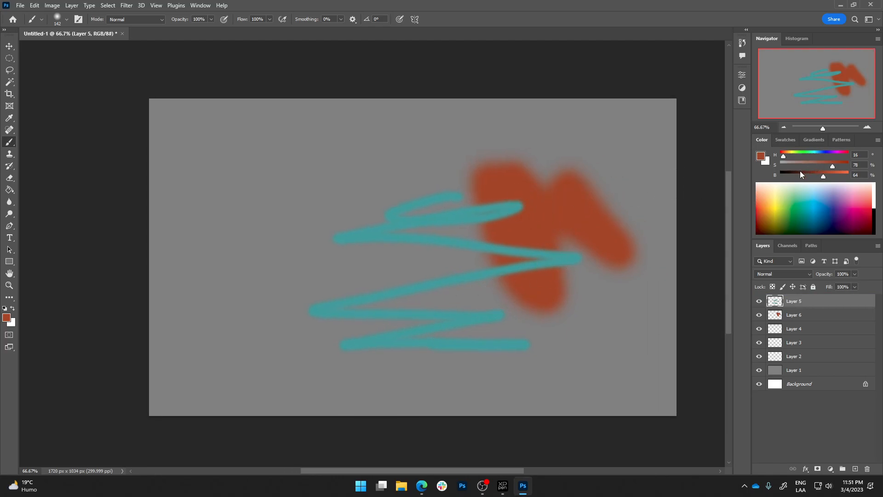
drag(793, 176, 780, 176)
mouse_move(577, 152)
mouse_down()
mouse_move(445, 142)
mouse_move(460, 180)
mouse_up()
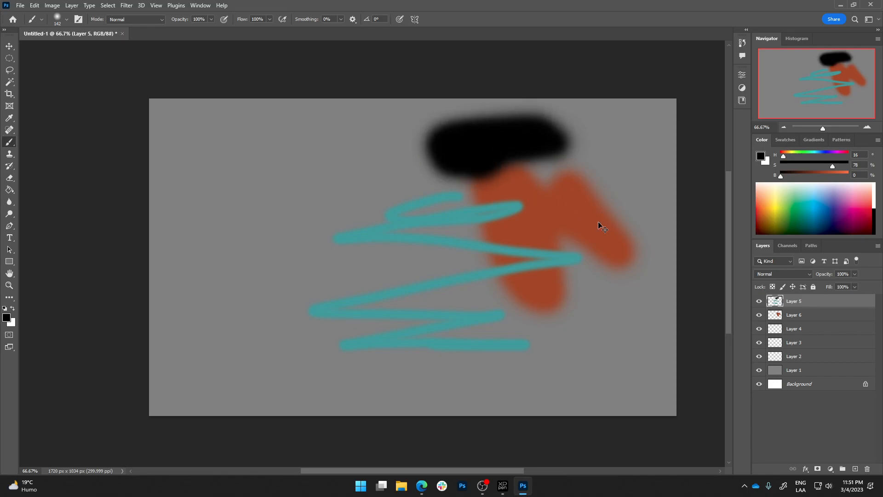
key(ctrl+z)
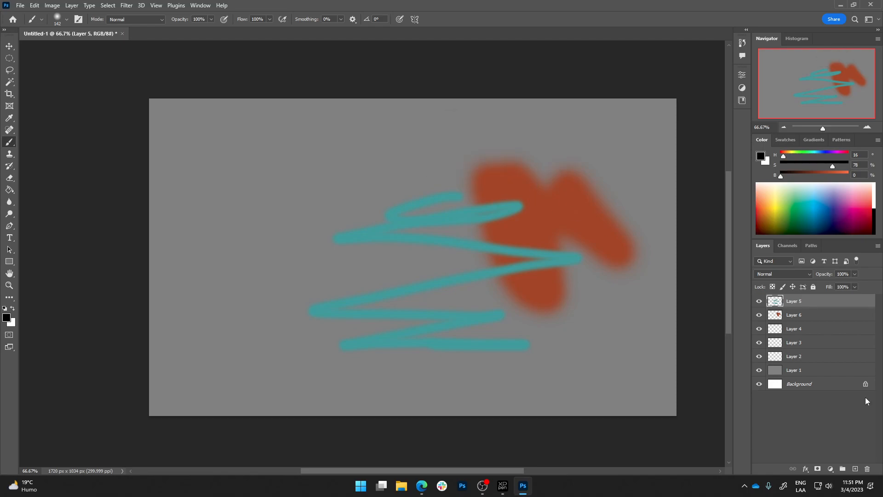
Step: Paint broad soft black strokes on Layer 4, running diagonally behind the orange shape and the teal zigzag
click(788, 329)
mouse_move(453, 172)
mouse_down()
mouse_move(354, 135)
mouse_move(314, 143)
mouse_move(439, 169)
mouse_move(459, 162)
mouse_move(490, 185)
mouse_move(475, 203)
mouse_move(382, 210)
mouse_move(435, 249)
mouse_move(518, 254)
mouse_move(556, 287)
mouse_move(591, 351)
mouse_up()
mouse_move(823, 333)
mouse_down()
mouse_move(804, 298)
mouse_move(807, 335)
mouse_up()
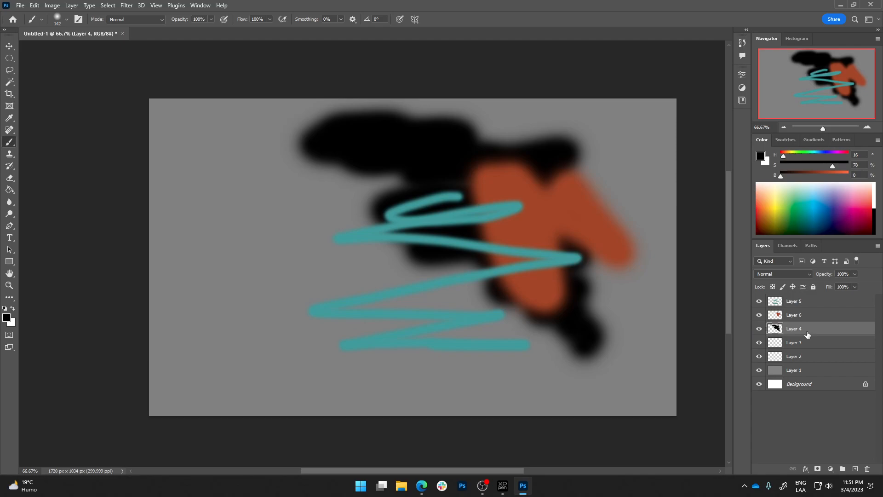
mouse_move(807, 335)
mouse_down()
mouse_move(805, 309)
mouse_move(808, 335)
mouse_up()
Step: Select the layers from Layer 5 through Layer 3 and move their artwork together slightly down and to the left
click(802, 305)
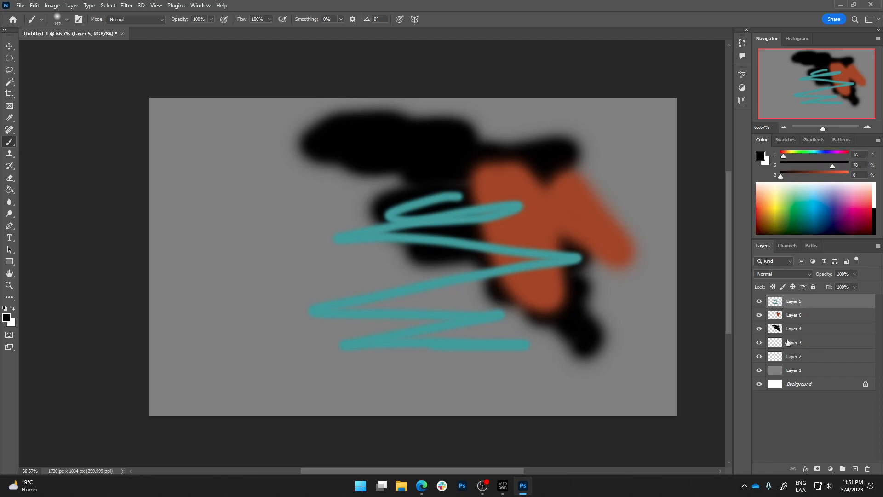
shift+click(806, 345)
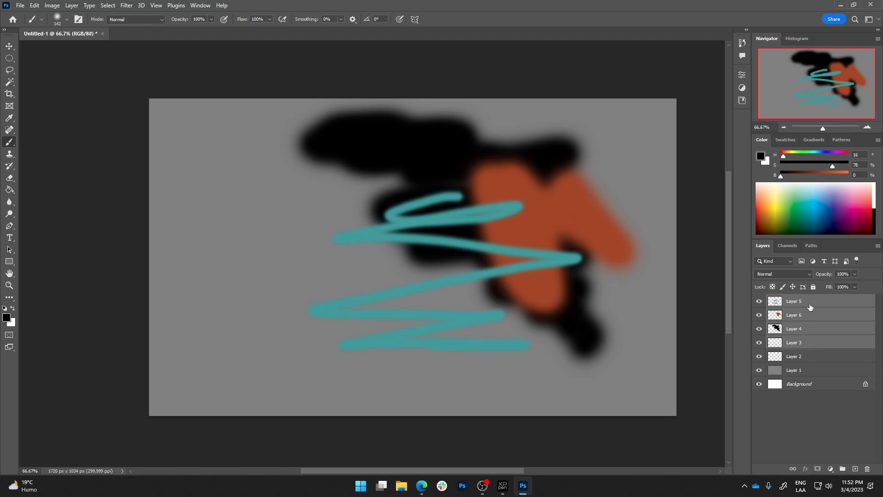
click(9, 47)
drag(543, 226, 511, 243)
Step: Select Layers 5 and 6 together and move the teal and orange artwork up and to the left
click(805, 300)
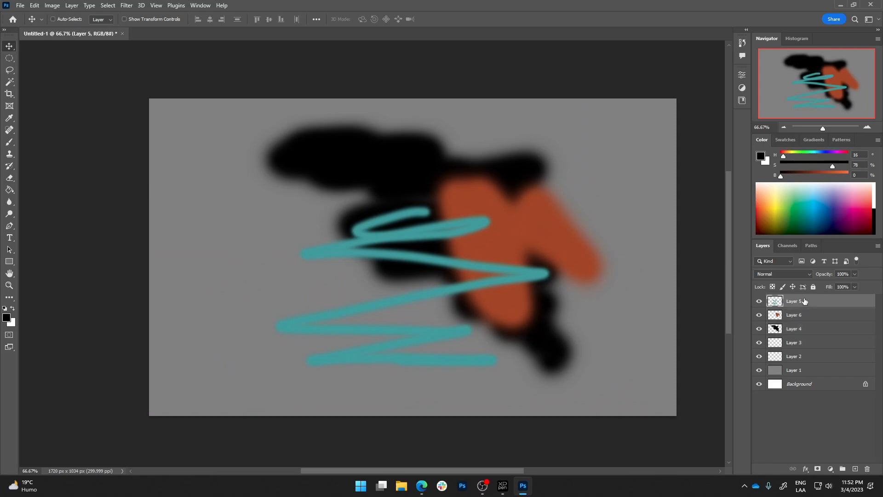
ctrl+click(807, 316)
drag(629, 282, 573, 258)
Step: Select the range from Layer 5 through Layer 4, and reduce the selection to Layer 4 alone
click(809, 315)
click(803, 303)
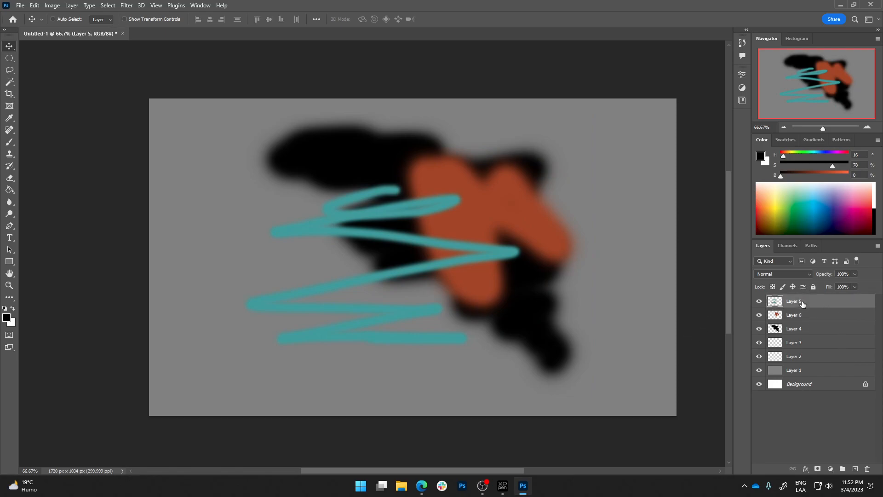
shift+click(800, 330)
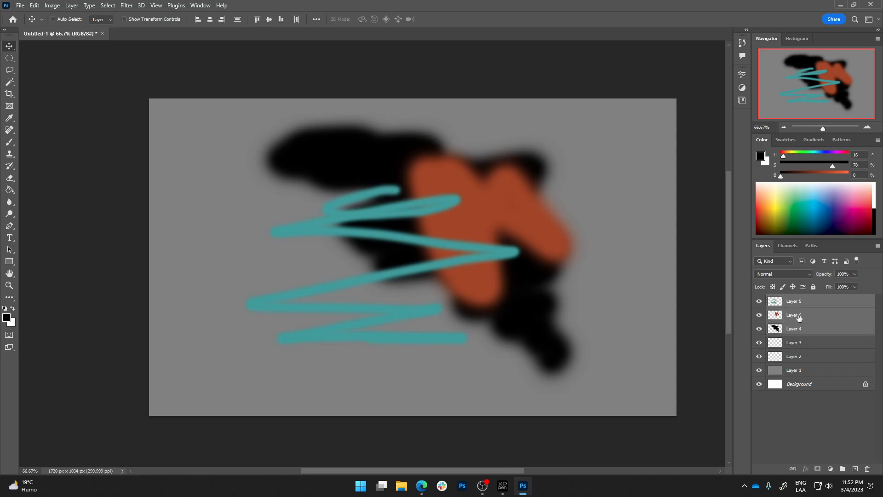
click(808, 333)
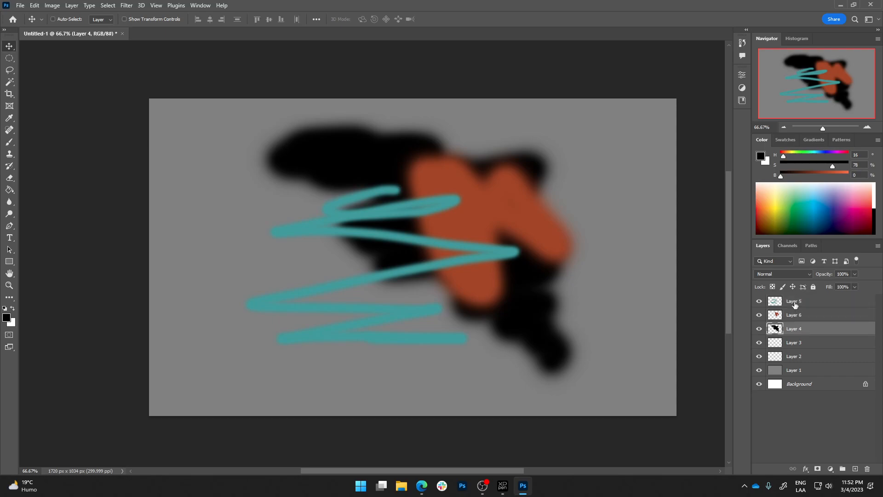
Step: Select only Layers 5 and 4, skipping Layer 6, and nudge the teal and black artwork slightly to the left
click(795, 304)
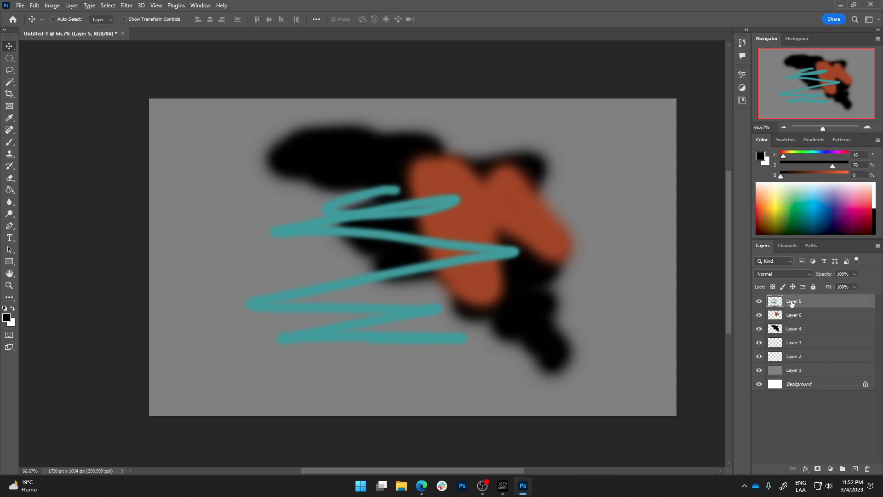
ctrl+click(806, 329)
mouse_move(655, 321)
mouse_down()
mouse_move(538, 258)
mouse_move(635, 309)
mouse_move(572, 309)
mouse_move(595, 304)
mouse_up()
Step: Add Layer 2 to the layer selection, remove Layer 4 from it, and select Layer 4 alone
ctrl+click(806, 357)
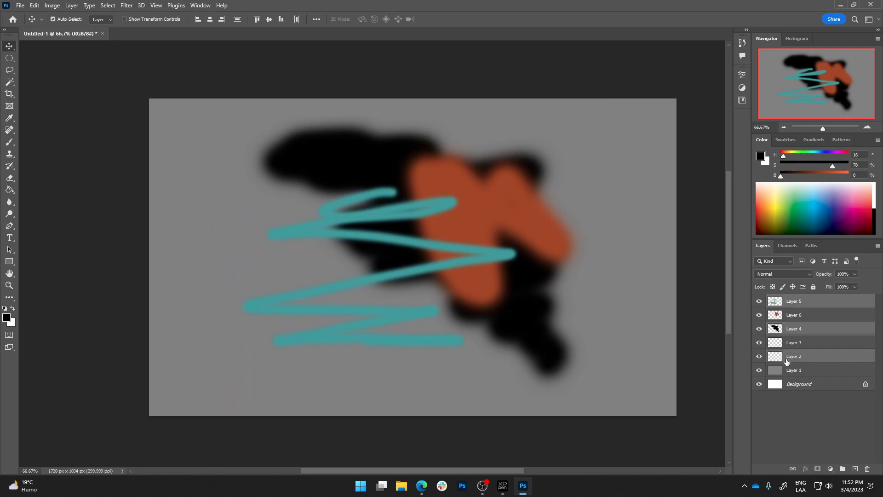
ctrl+click(810, 336)
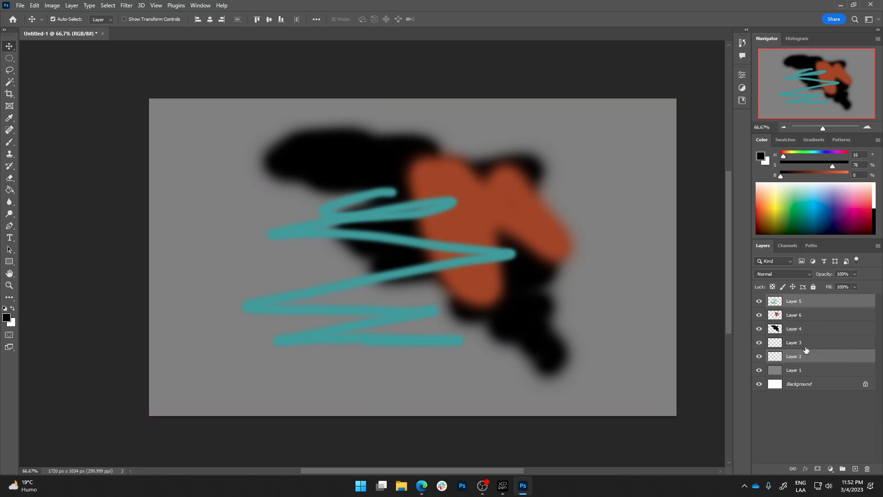
click(807, 328)
Step: Convert Layer 5 into a smart object
click(803, 306)
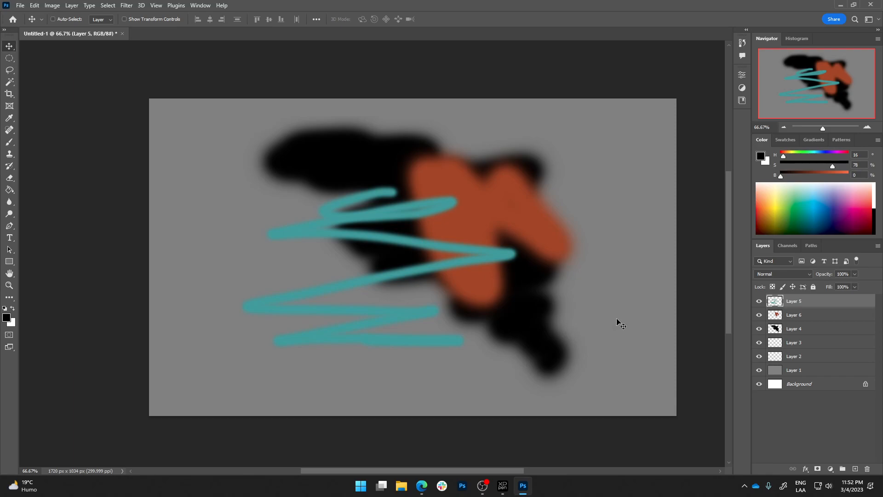
right_click(807, 305)
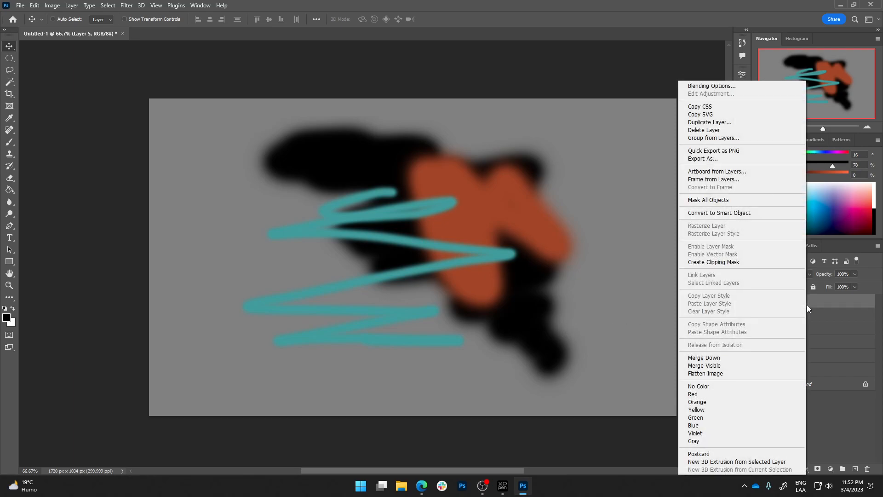
click(690, 212)
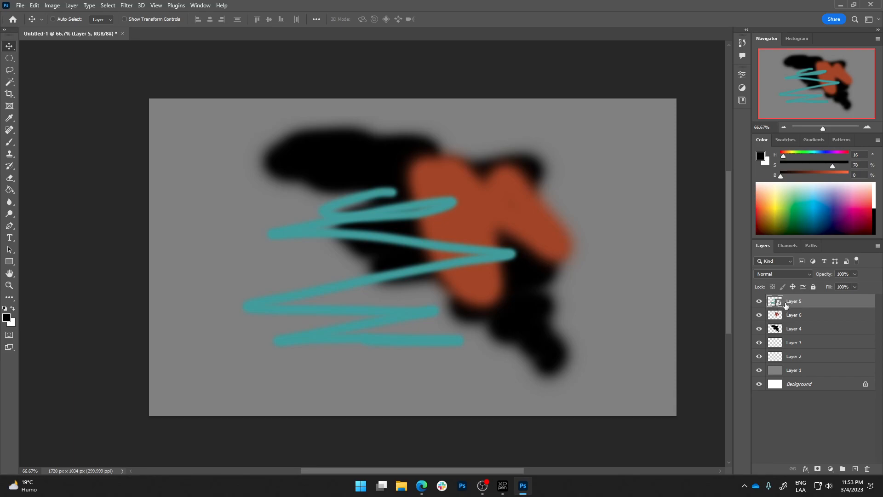
Step: Set the brush color to yellow (H 50, S 78, B 86), try painting on the Layer 5 smart object, and decline rasterizing it
key(b)
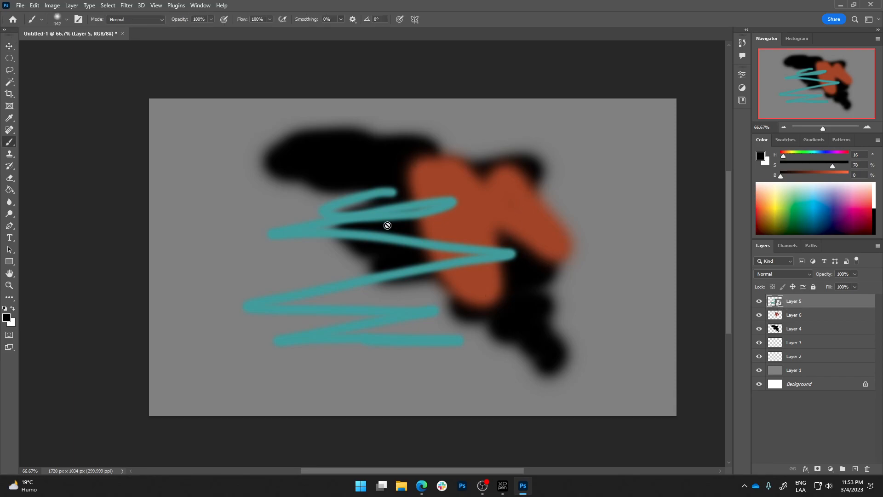
click(814, 177)
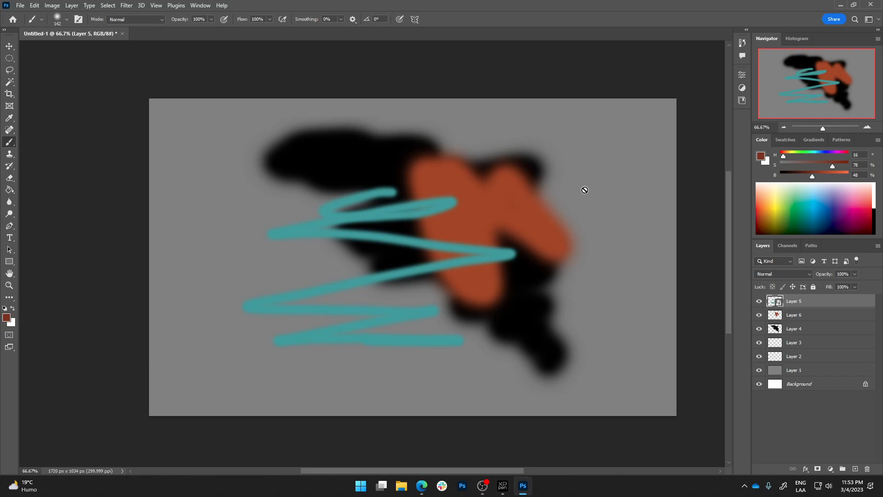
click(789, 153)
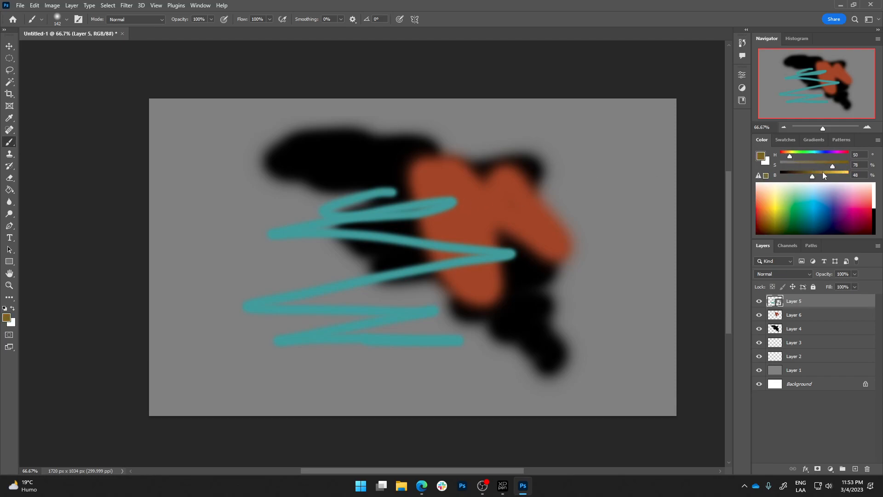
click(839, 173)
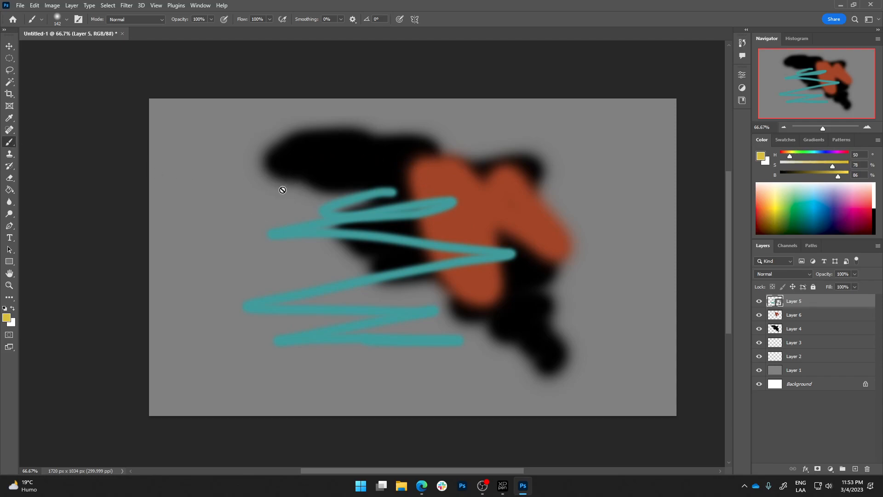
click(302, 192)
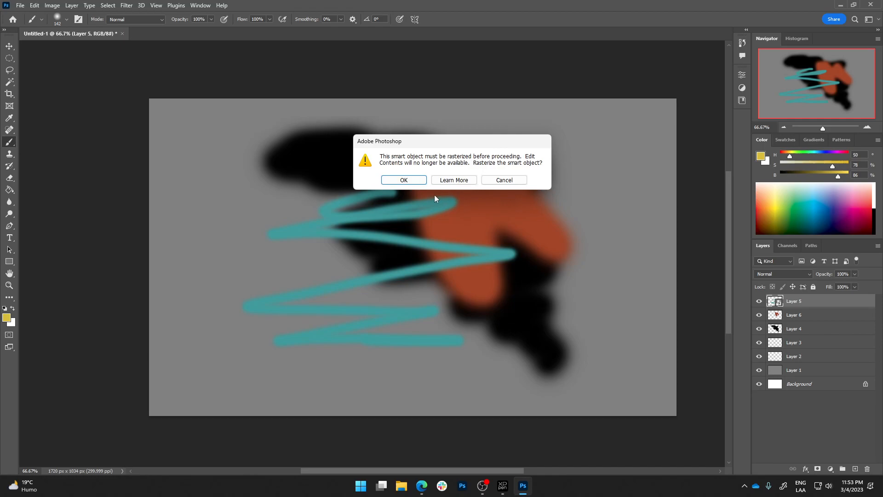
click(508, 180)
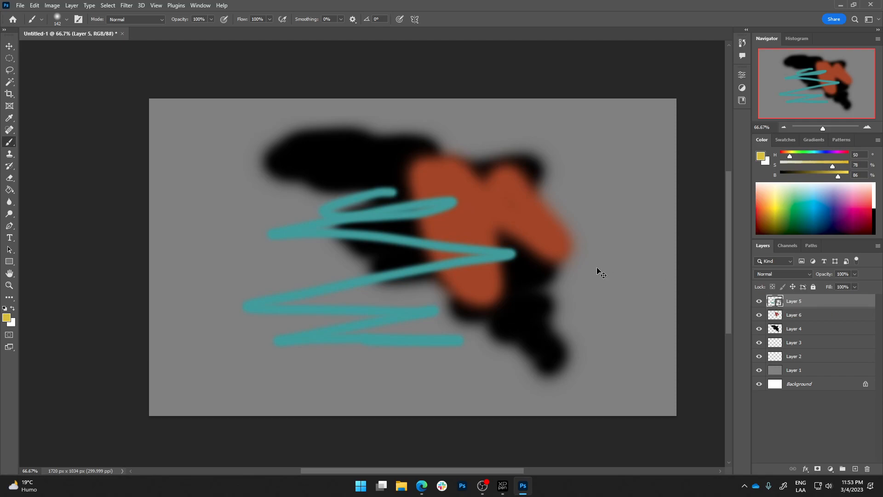
Step: Free-transform the teal zigzag on Layer 5 into a narrower, slightly taller shape over the black strokes
key(ctrl+t)
drag(454, 238, 460, 230)
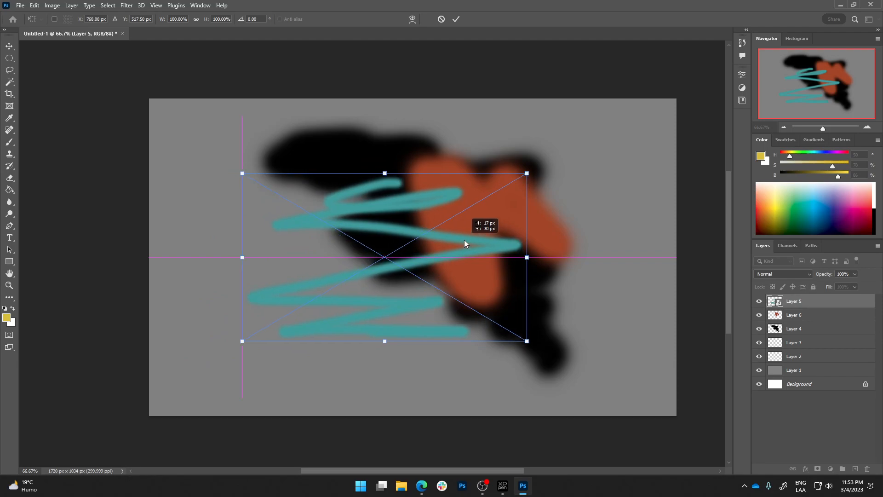
drag(526, 257, 400, 256)
mouse_move(317, 196)
mouse_down()
mouse_move(521, 174)
mouse_move(524, 116)
mouse_move(390, 198)
mouse_move(368, 179)
mouse_up()
click(456, 19)
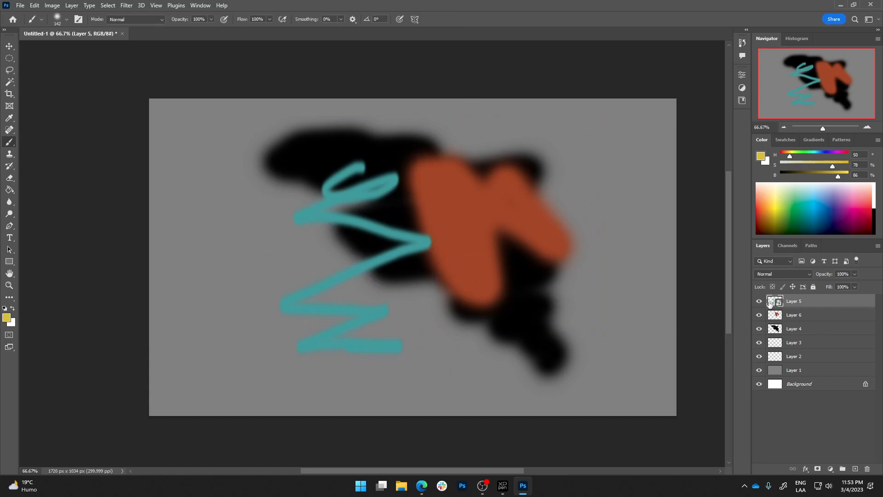
Step: Open the contents of the Layer 5 smart object, paint a large yellow shape over the zigzag, and save and close it
double_click(770, 303)
click(450, 186)
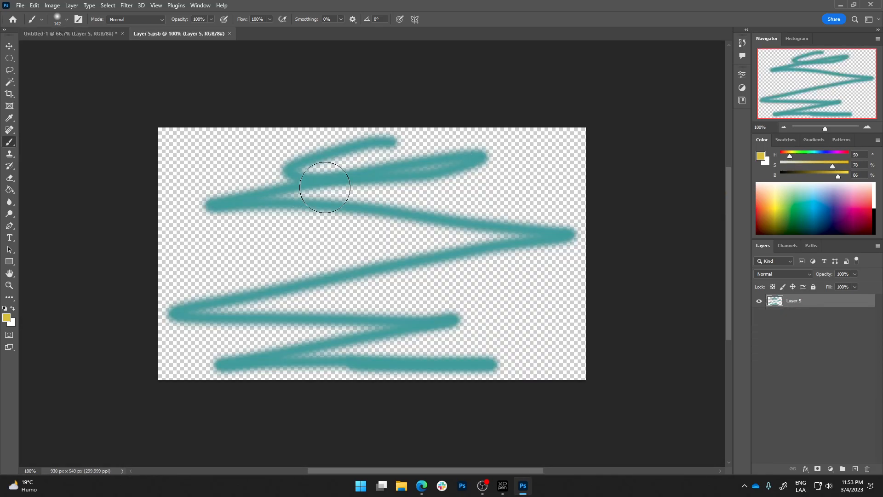
mouse_move(448, 227)
mouse_down()
mouse_move(433, 250)
mouse_move(429, 314)
mouse_move(273, 175)
mouse_up()
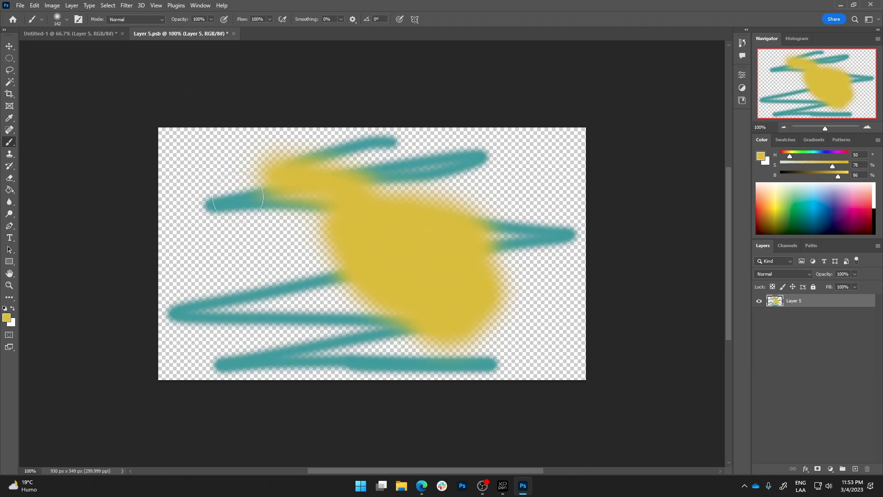
click(229, 34)
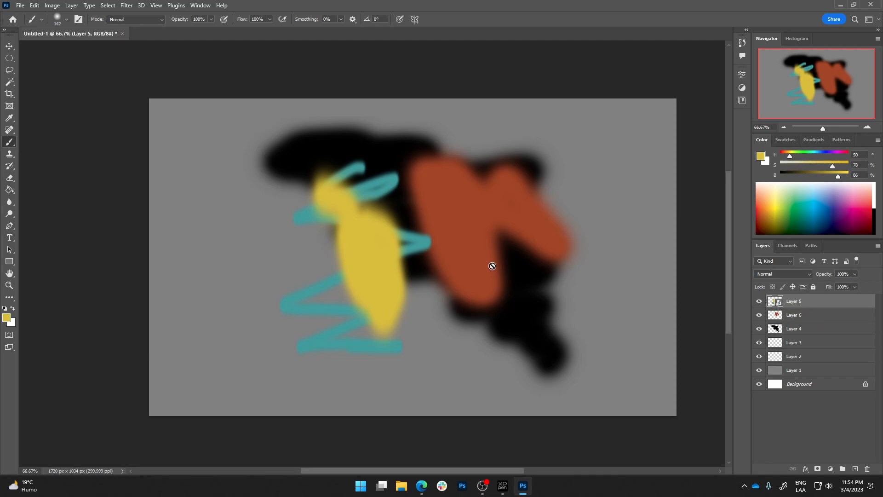
Step: Rasterize the Layer 5 smart object and paint broad yellow zigzag strokes across the black and red shapes
right_click(778, 302)
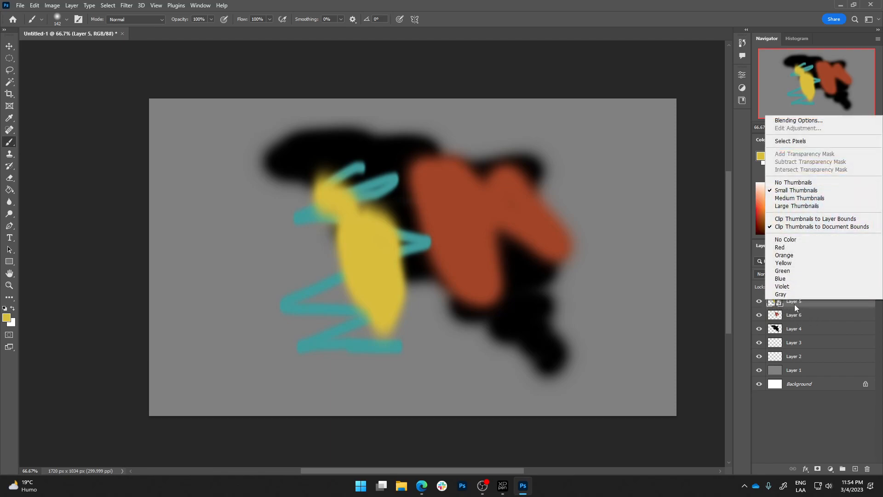
click(790, 304)
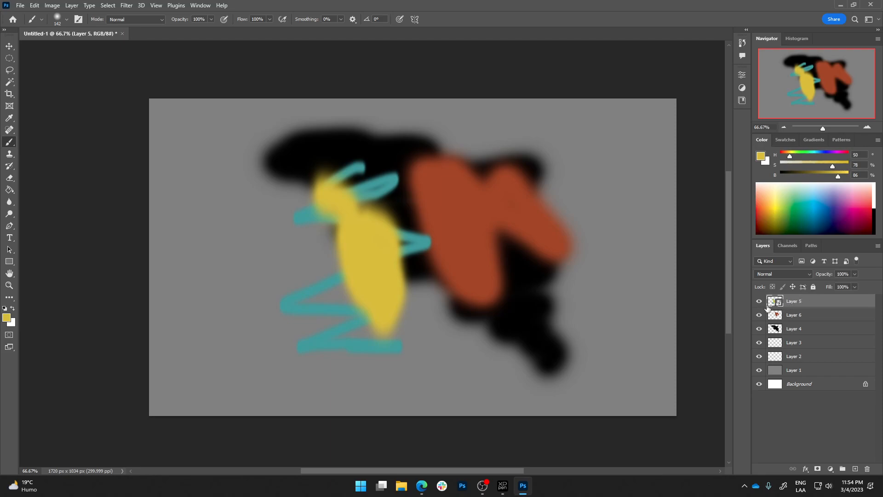
right_click(817, 301)
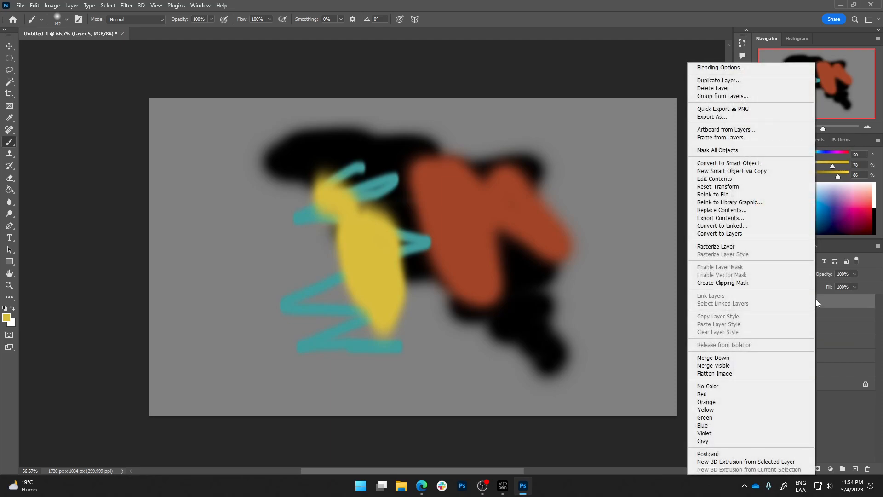
click(840, 305)
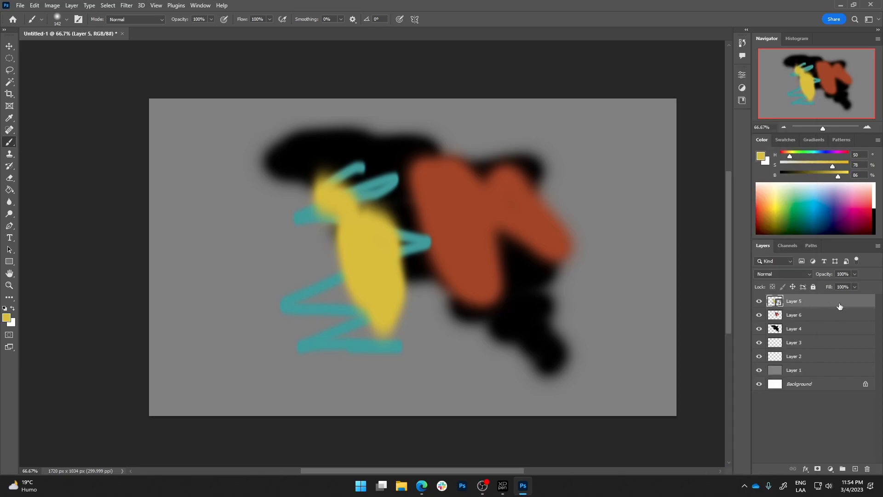
right_click(776, 307)
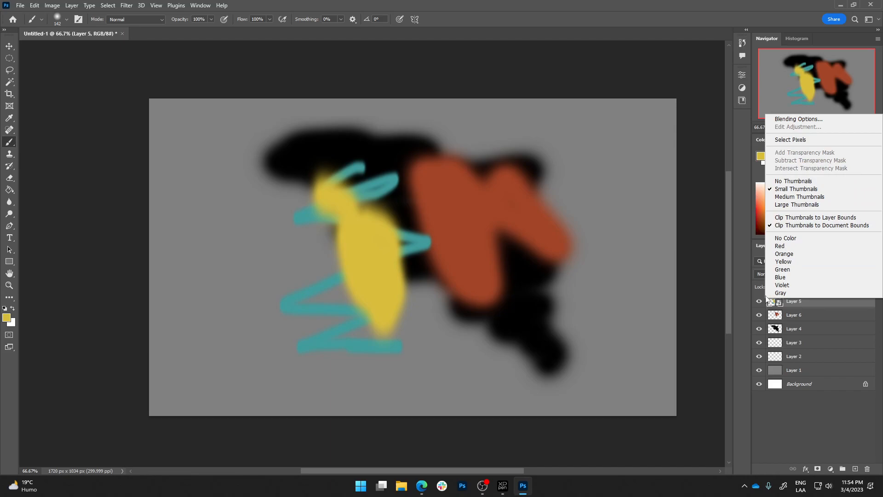
click(811, 306)
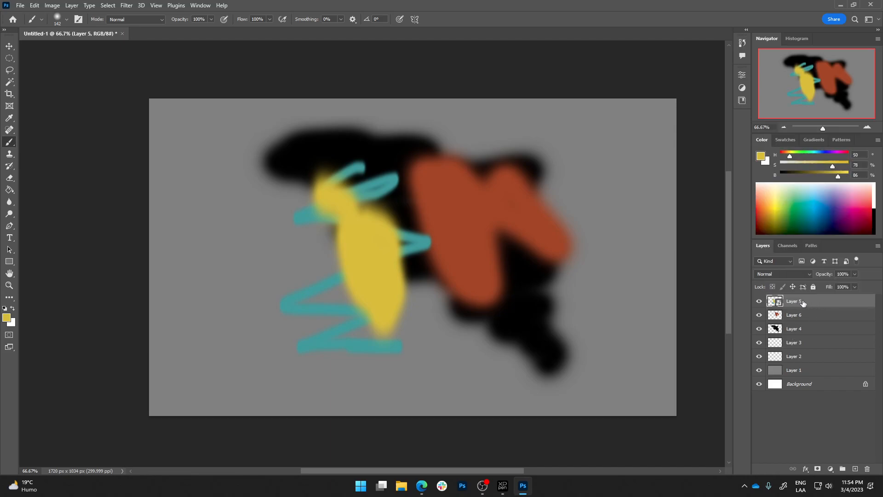
right_click(807, 303)
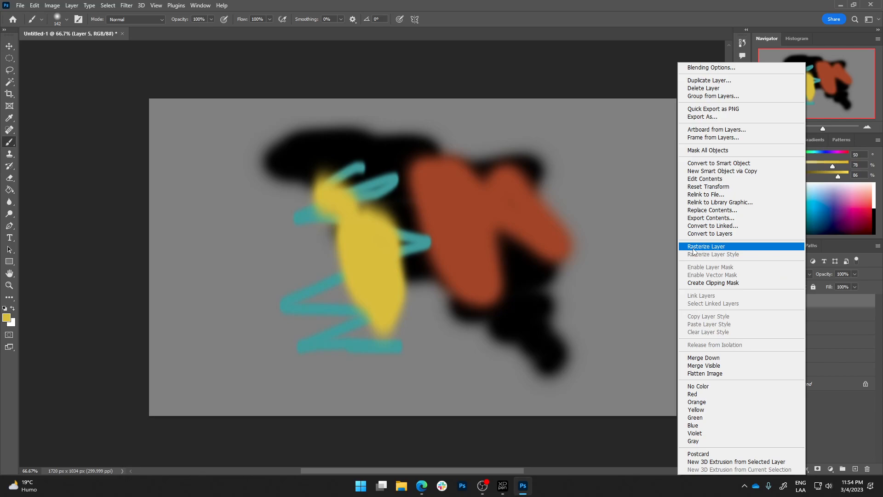
click(715, 248)
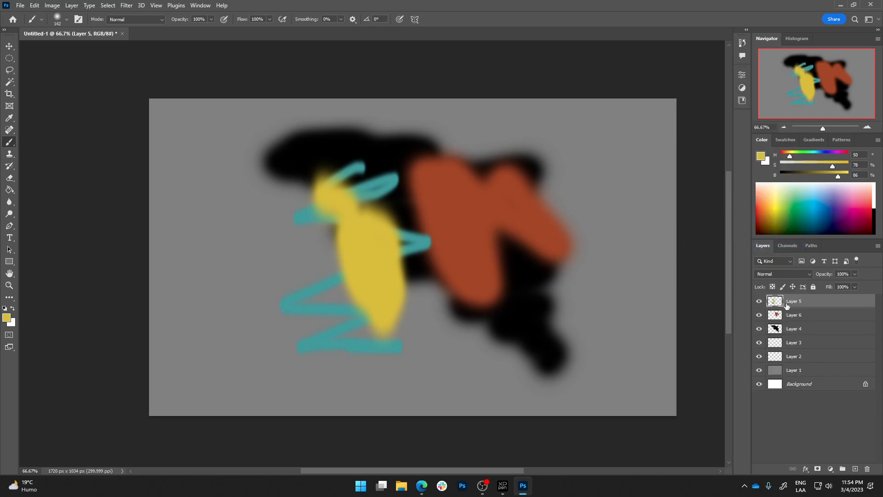
mouse_move(517, 211)
mouse_down()
mouse_move(434, 207)
mouse_move(434, 312)
mouse_move(533, 190)
mouse_move(593, 228)
mouse_up()
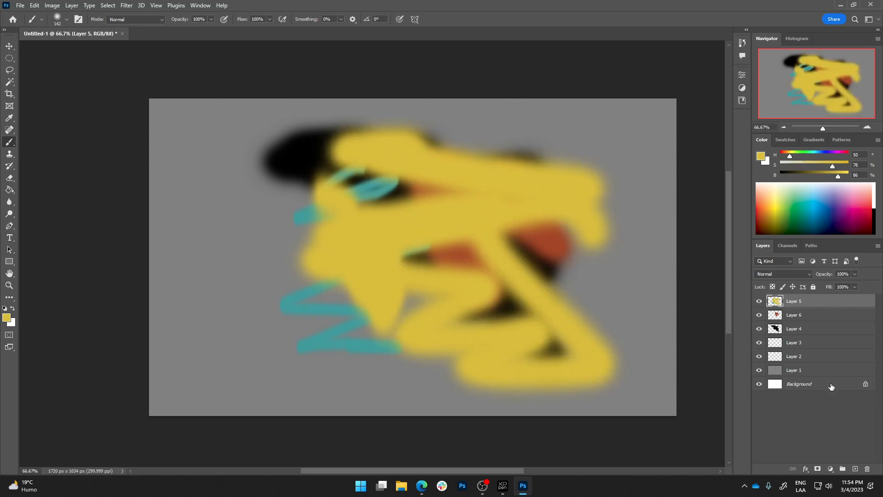
right_click(806, 303)
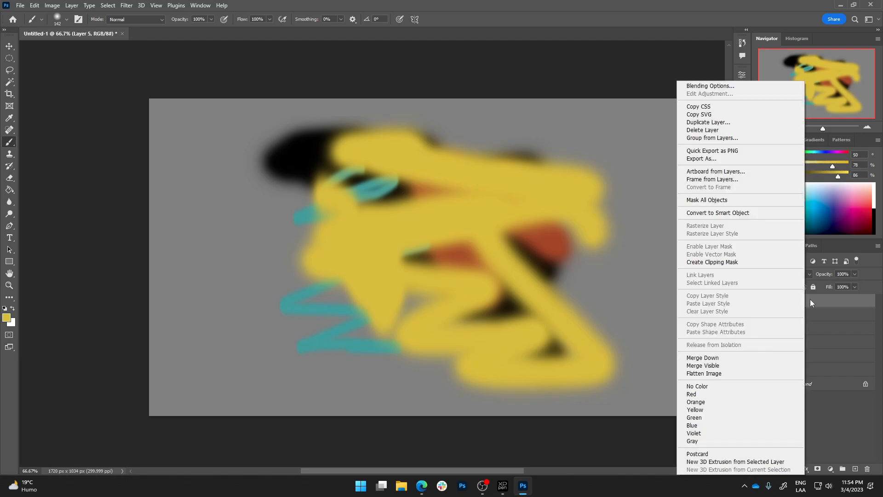
right_click(819, 300)
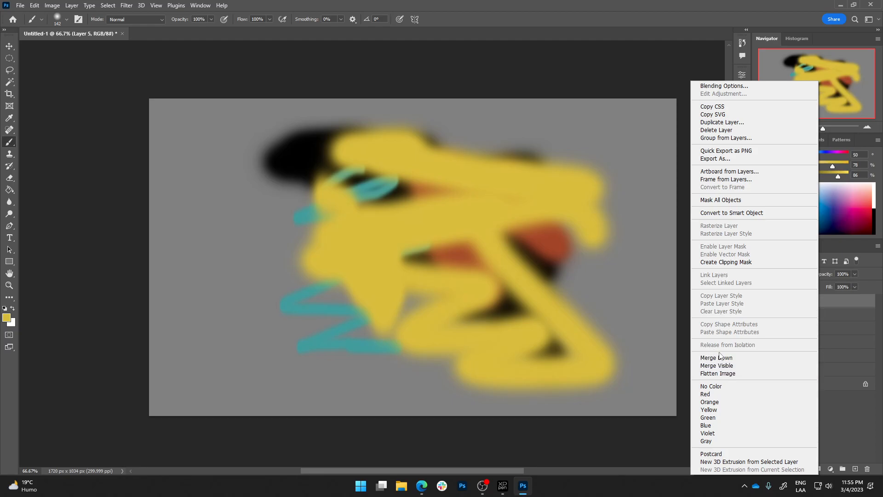
click(716, 17)
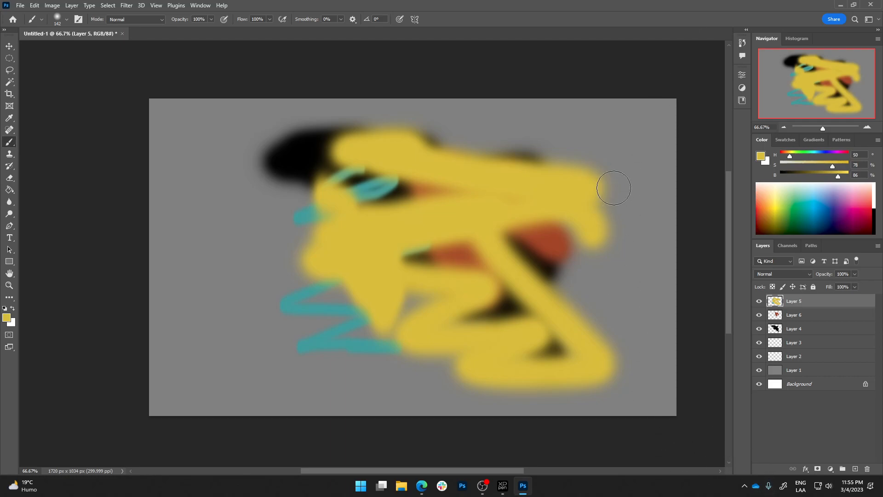
Step: Activate the Move tool
click(16, 48)
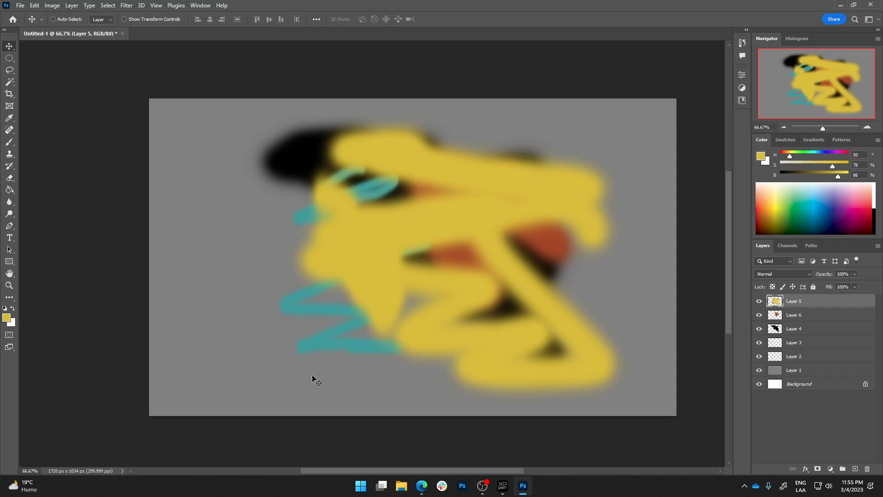
click(362, 490)
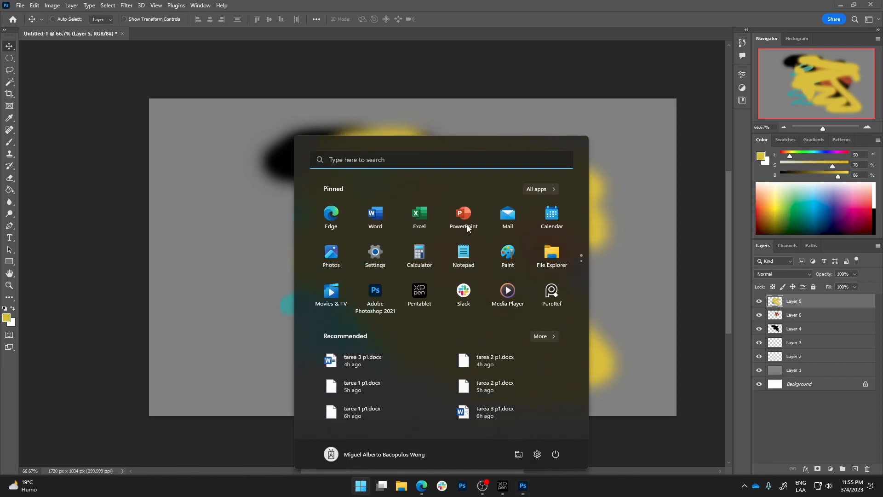
text(cr)
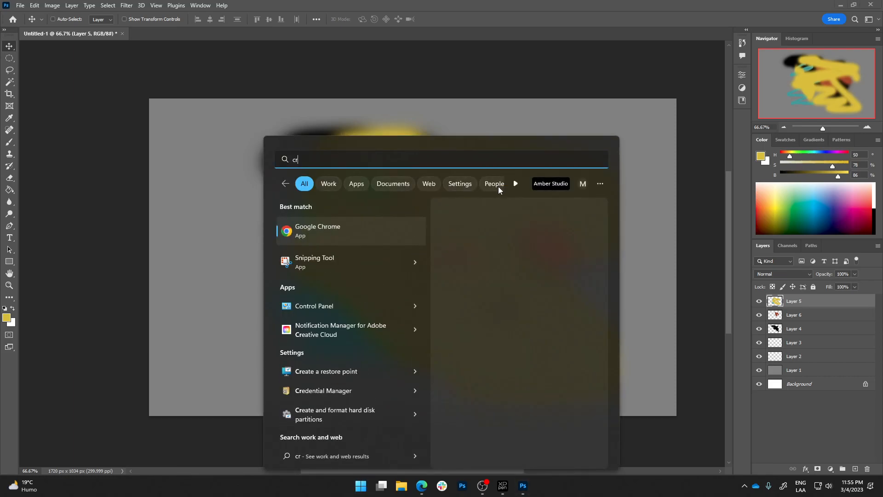
text(e)
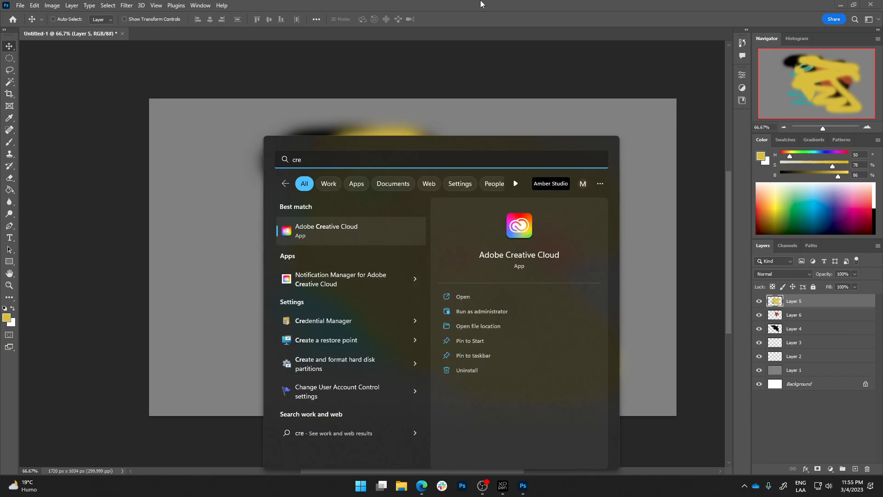
click(513, 12)
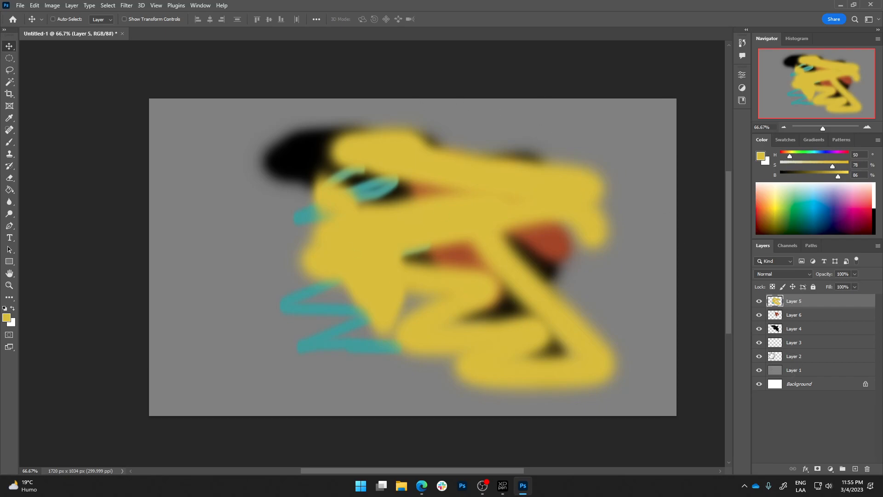
Step: Try merging Layer 5 down into Layer 6 and shifting the merged artwork left, and undo both changes
right_click(824, 298)
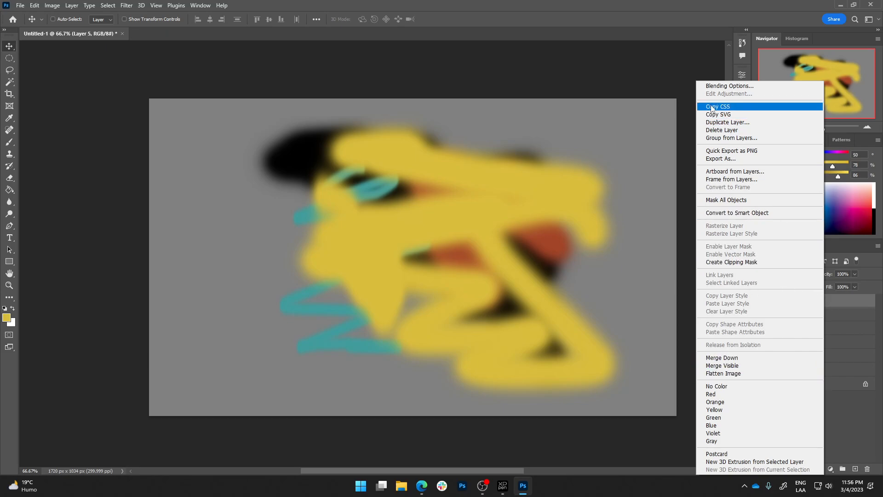
click(850, 307)
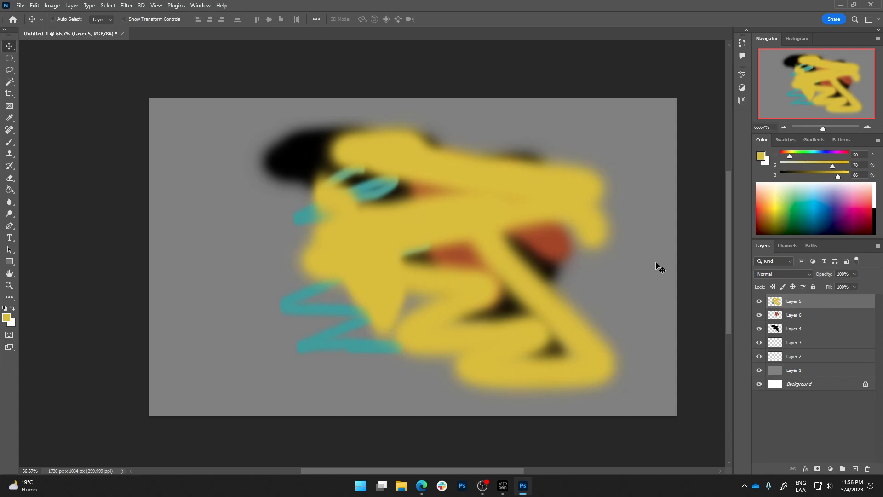
key(ctrl+e)
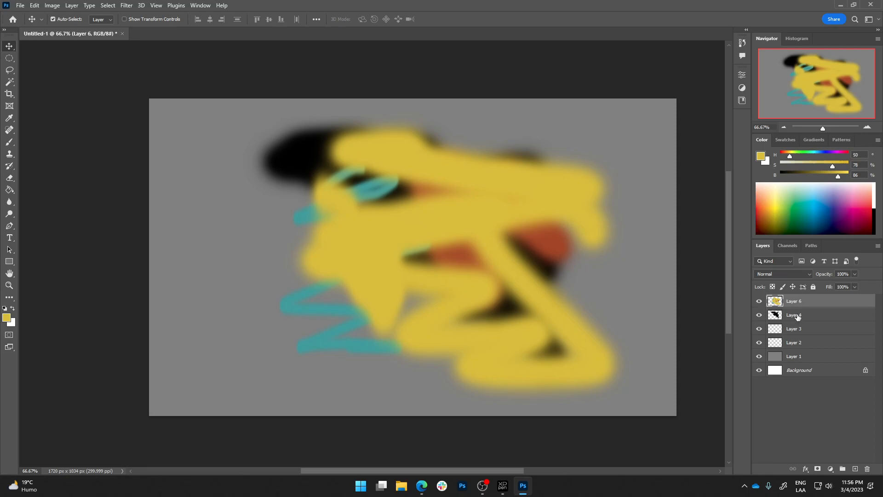
key(ctrl+z)
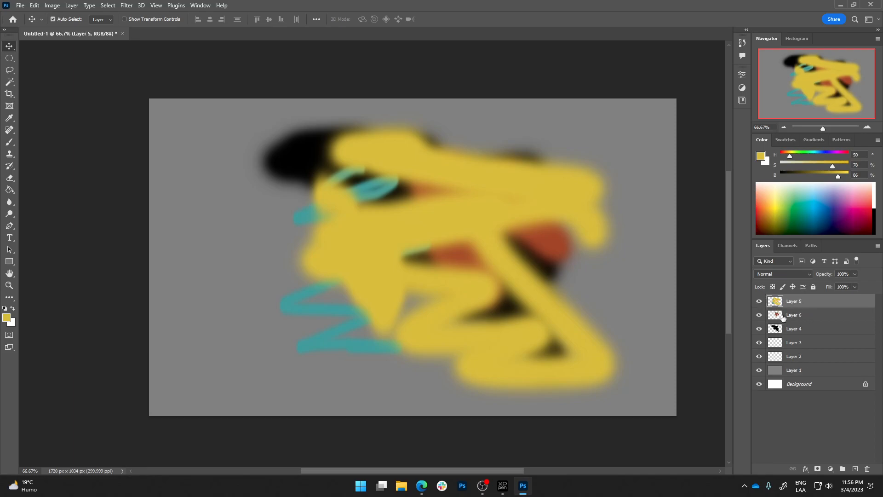
key(ctrl+e)
drag(557, 236, 514, 236)
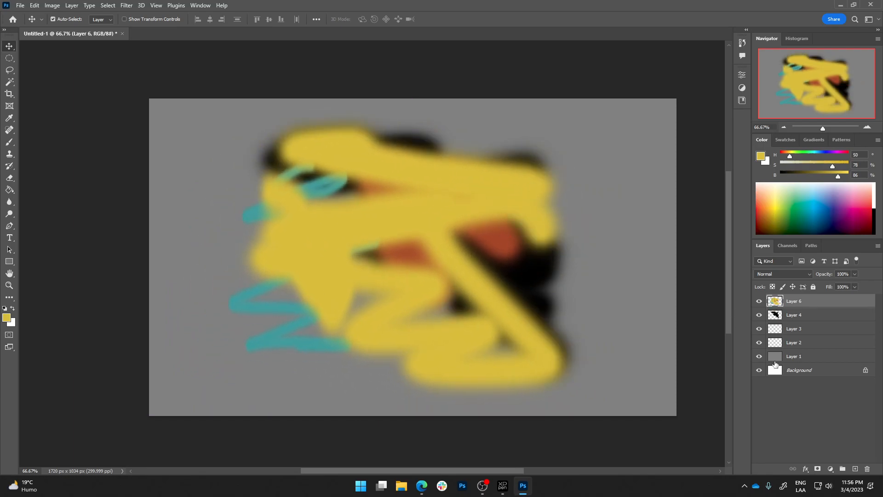
key(ctrl+z)
key(ctrl+z)
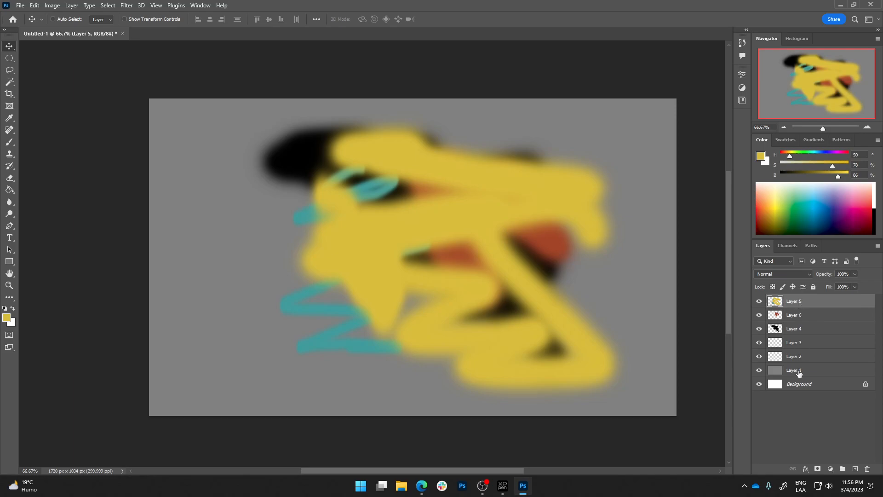
Step: Try merging Layers 5, 6 and 4 and moving the result slightly up and left, and undo it
shift+click(804, 332)
key(ctrl+e)
drag(532, 288, 518, 267)
key(ctrl+z)
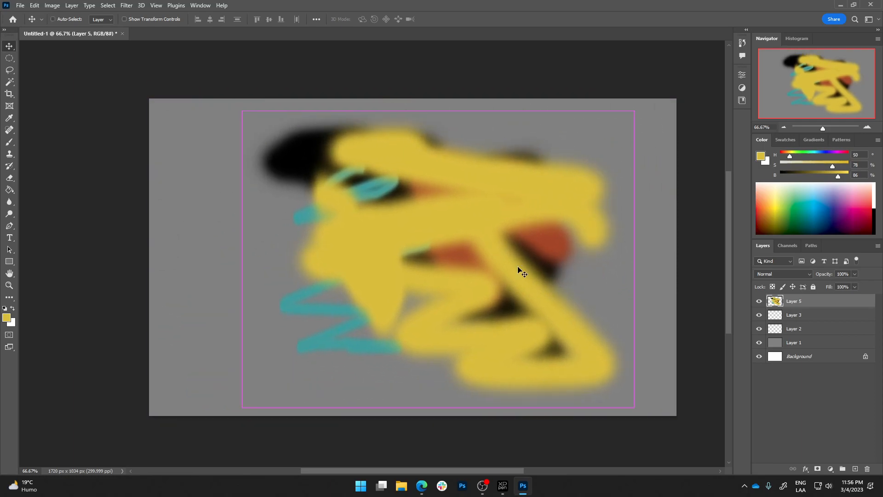
key(ctrl+z)
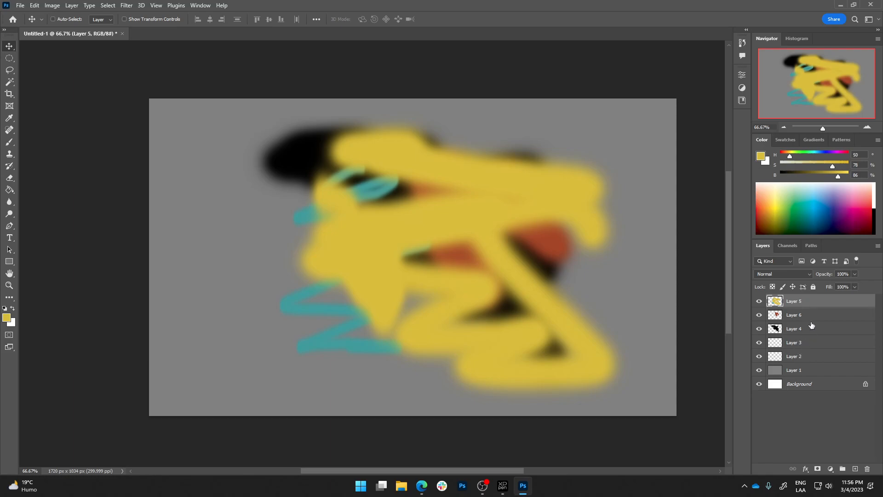
Step: Try merging the five layers from Layer 5 down to Layer 2 and shifting the result left, and undo it
shift+click(815, 357)
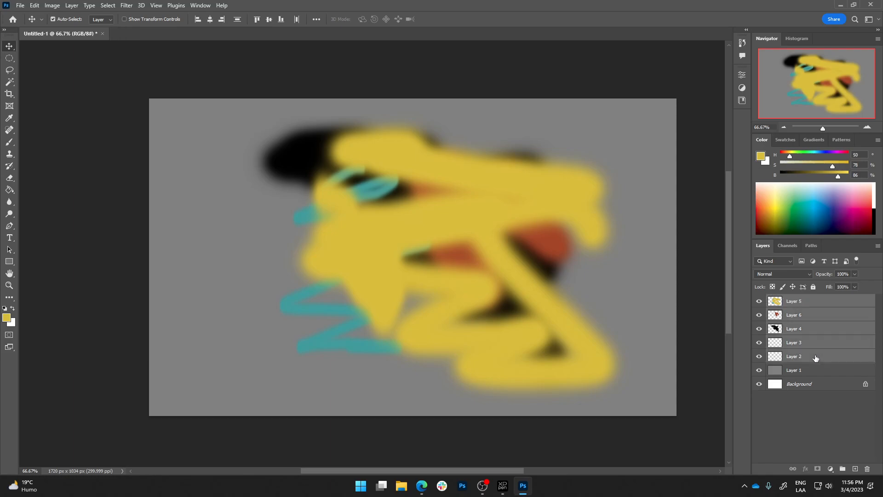
key(ctrl+e)
mouse_move(557, 243)
mouse_down()
mouse_move(405, 207)
mouse_move(474, 262)
mouse_move(524, 250)
mouse_up()
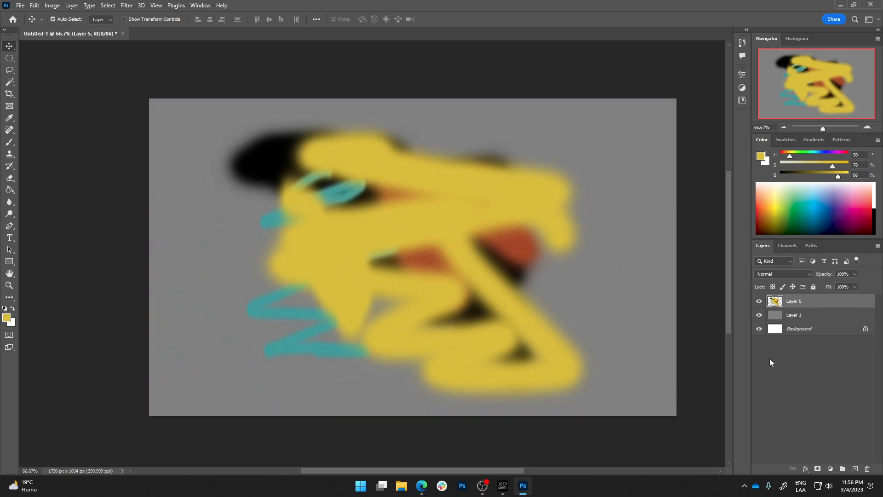
key(ctrl+z)
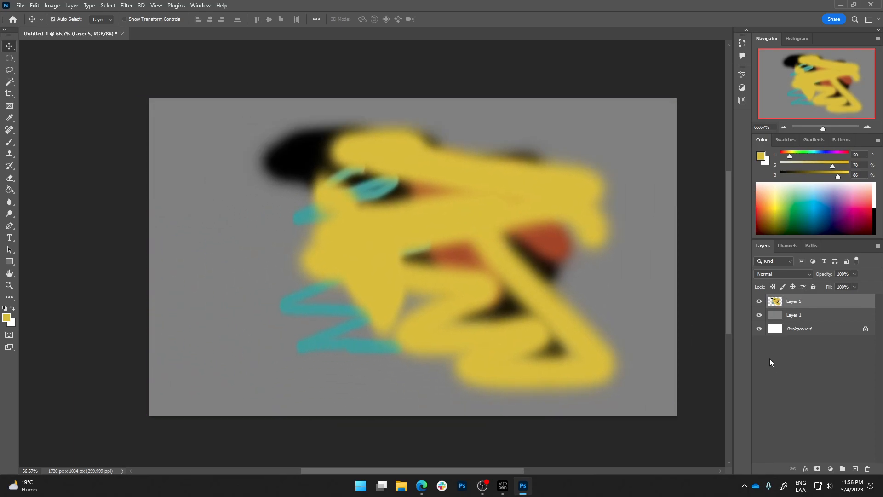
key(ctrl+z)
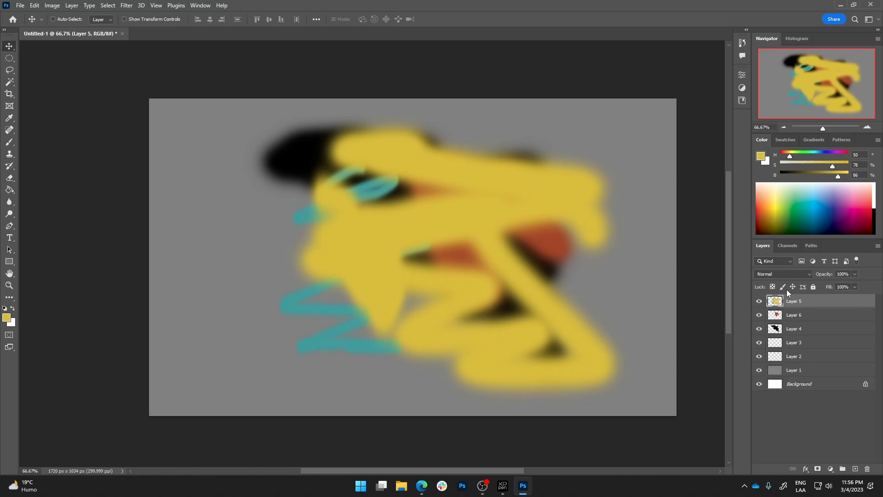
Step: Place Layers 5, 6, 4, 3 and 2 in a new layer group and collapse it with Layer 1 selected
click(842, 468)
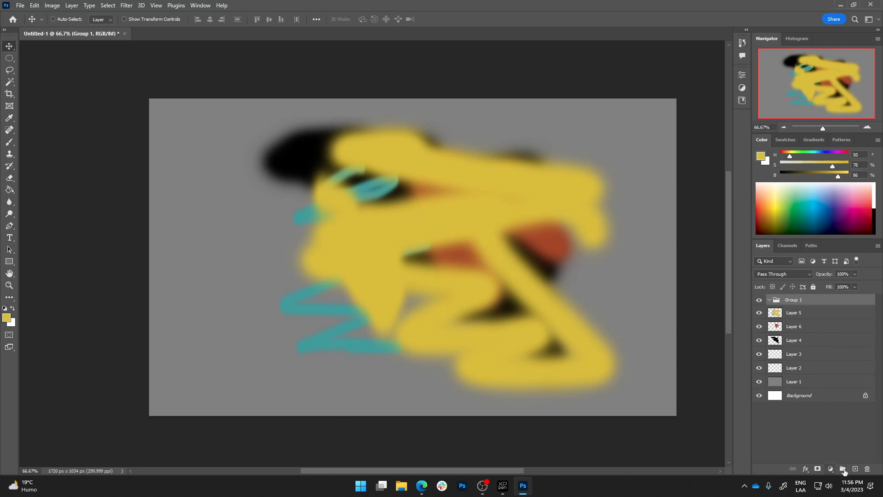
click(795, 317)
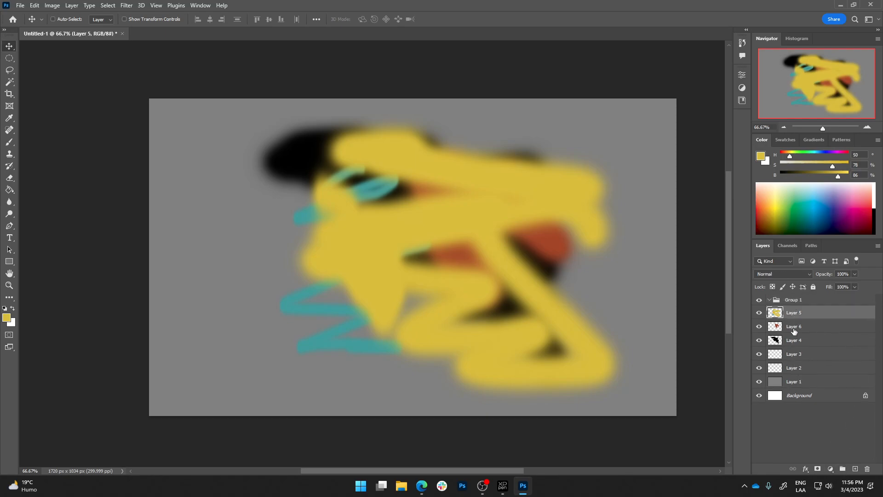
click(806, 370)
click(796, 317)
shift+click(806, 373)
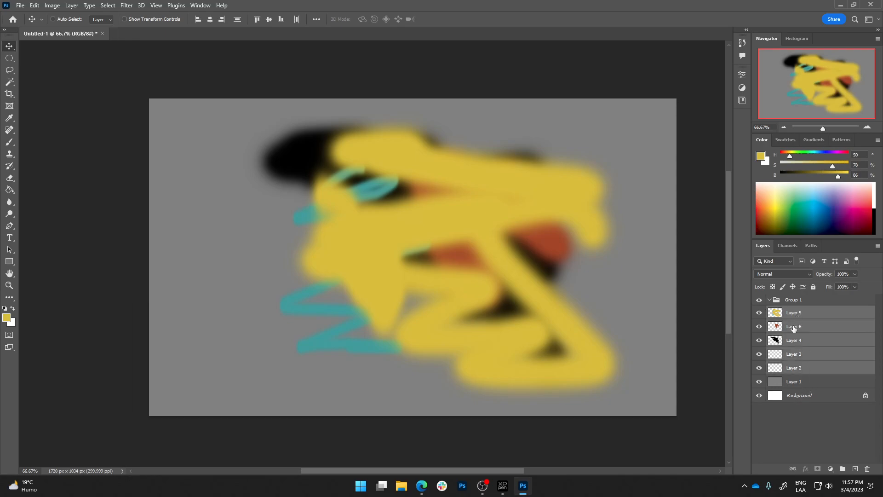
drag(805, 326, 804, 305)
drag(803, 316, 803, 300)
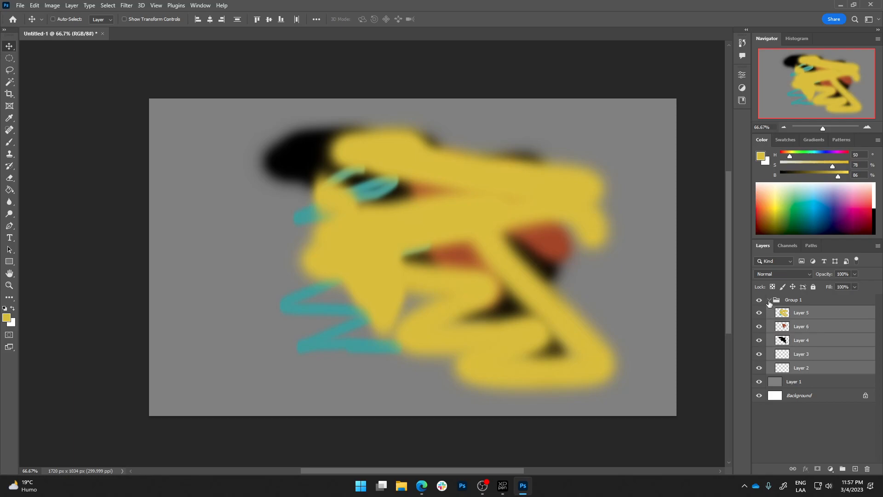
click(813, 382)
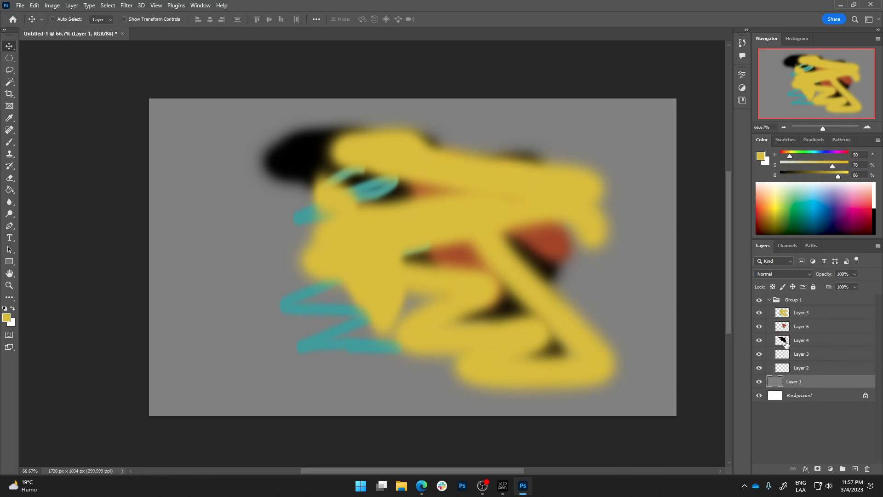
click(770, 300)
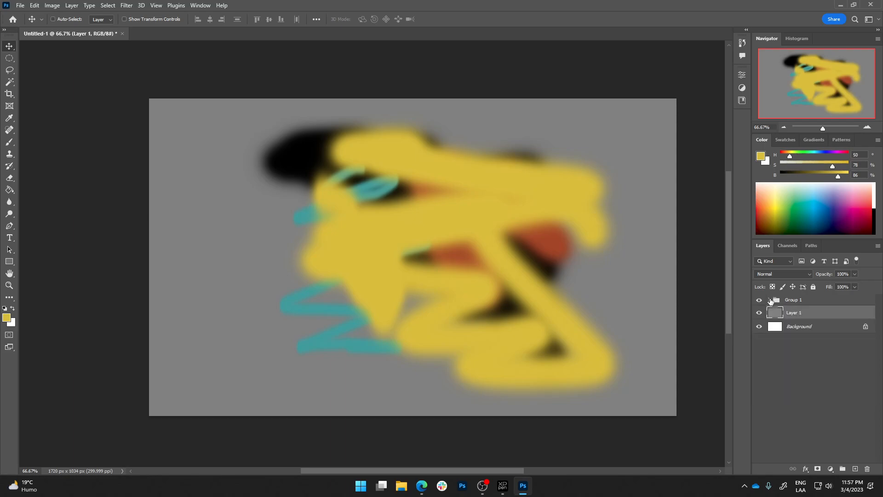
Step: Select Group 1 as a whole and move its artwork down and toward the canvas's left edge
click(770, 301)
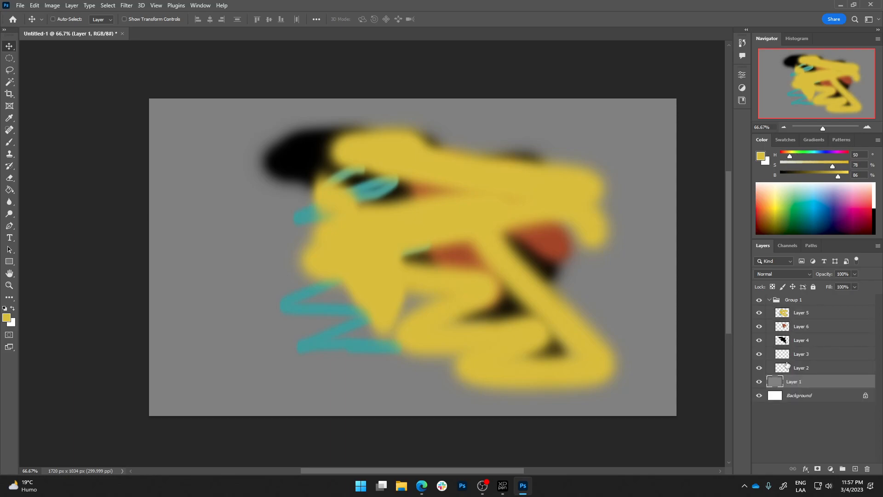
click(770, 300)
click(795, 302)
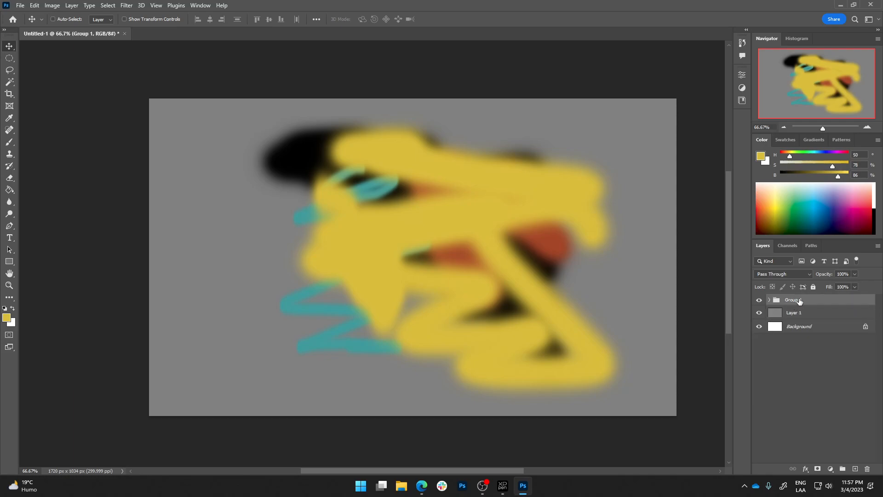
drag(559, 233, 506, 267)
mouse_move(418, 256)
mouse_down()
mouse_move(501, 265)
mouse_move(347, 296)
mouse_up()
Step: Expand Group 1 and move the red scribble on Layer 6 to the canvas's upper right, apart from the other strokes
click(770, 300)
click(801, 315)
click(802, 327)
drag(552, 304, 685, 255)
Step: Select Group 1, nudge it, and scale the whole group down toward the middle of the canvas with Free Transform
click(803, 299)
drag(560, 276, 566, 288)
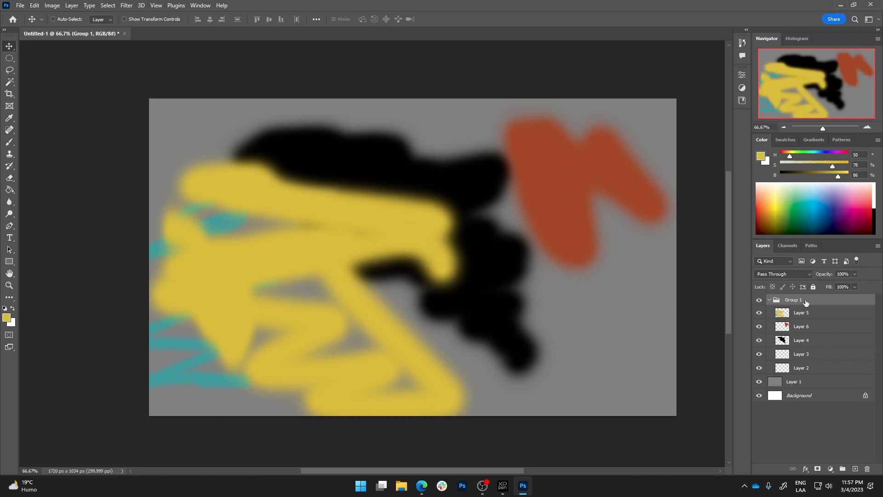
key(ctrl+t)
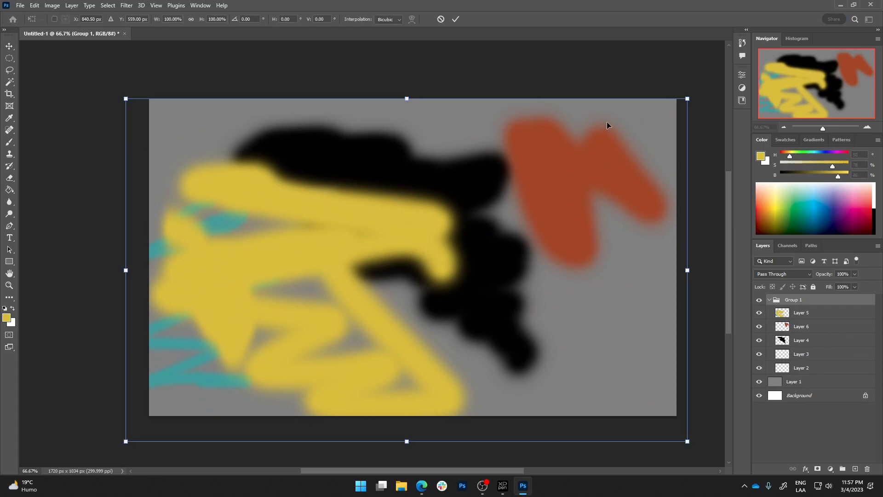
drag(689, 443, 576, 371)
drag(541, 329, 468, 276)
key(Return)
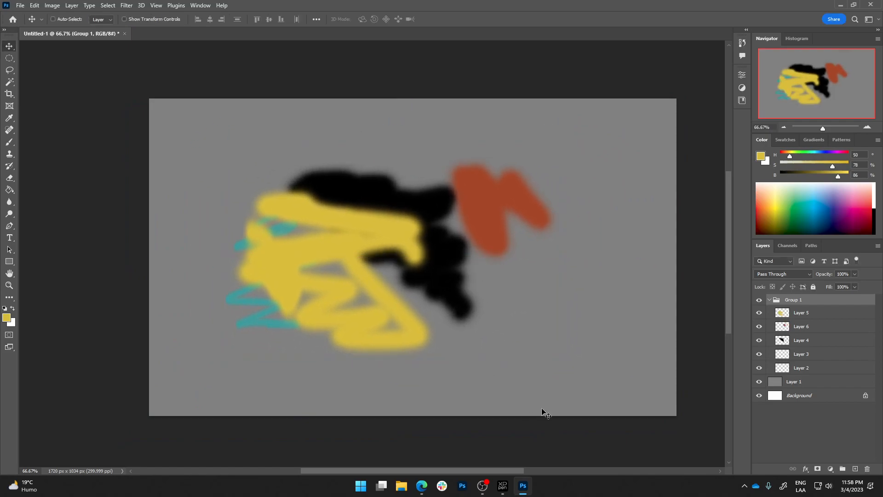
Step: Try moving and freely scaling Group 1 with Free Transform, cancel it, and shift the group slightly right and down
key(ctrl+t)
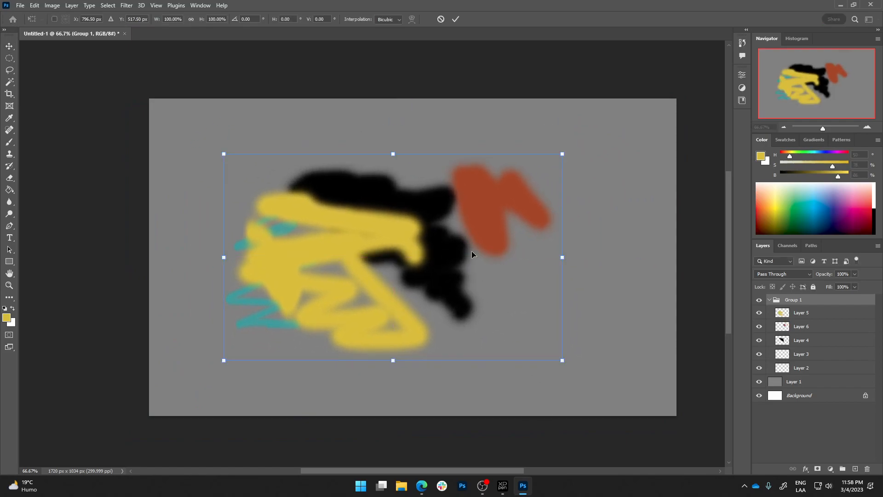
mouse_move(427, 249)
mouse_down()
mouse_move(435, 250)
mouse_move(421, 243)
mouse_up()
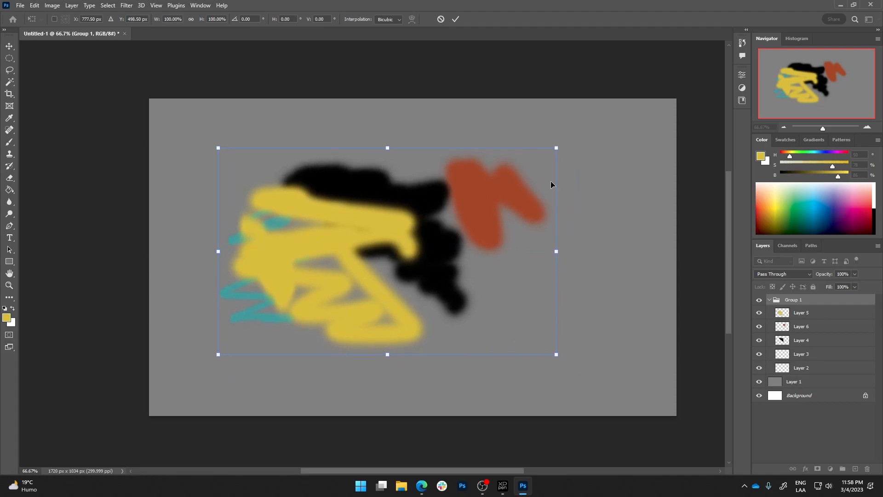
drag(558, 148, 540, 167)
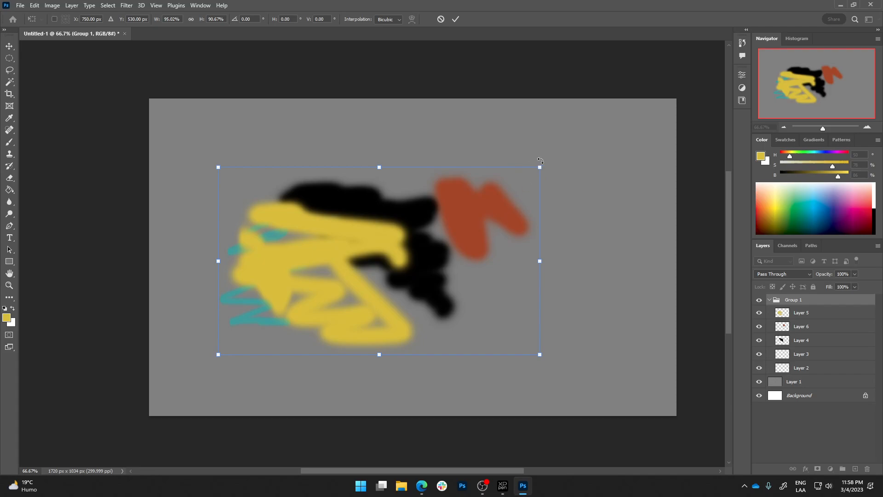
drag(539, 167, 598, 209)
mouse_move(371, 266)
mouse_down()
mouse_move(396, 277)
mouse_move(436, 258)
mouse_move(387, 267)
mouse_up()
click(440, 19)
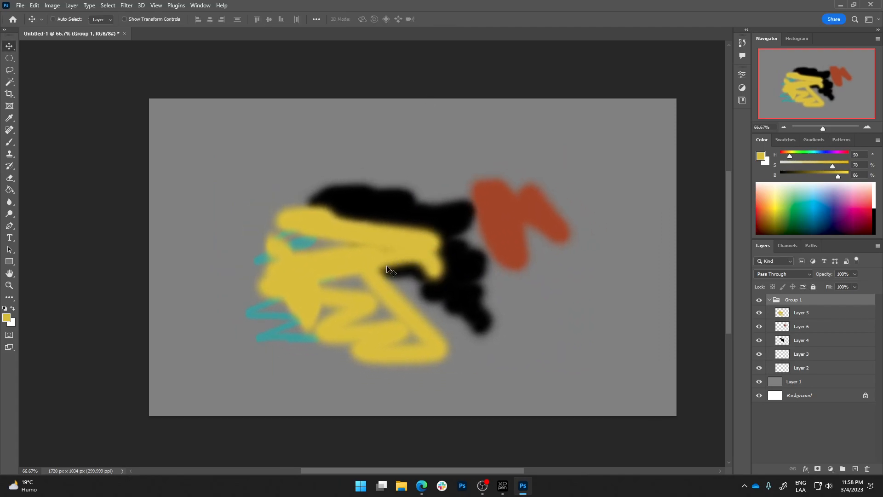
Step: Check the Use Legacy Undo Shortcuts option in the keyboard shortcut settings and close them without changes
click(35, 6)
mouse_move(51, 7)
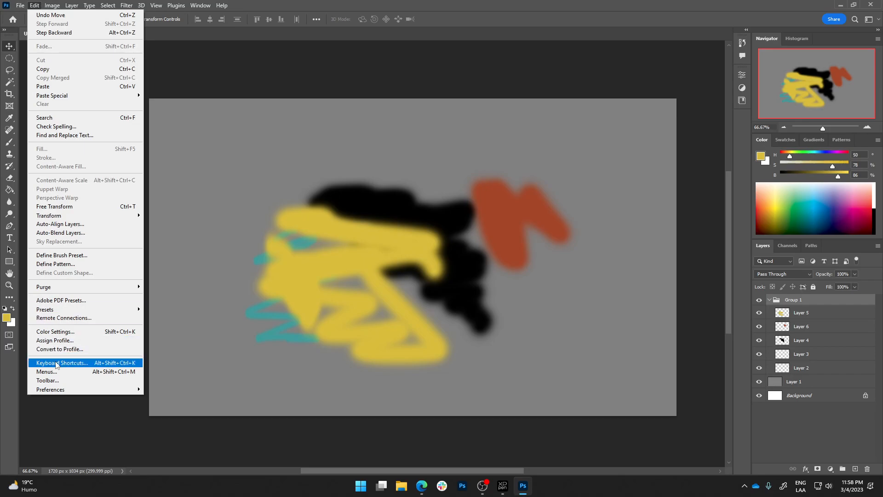
click(64, 362)
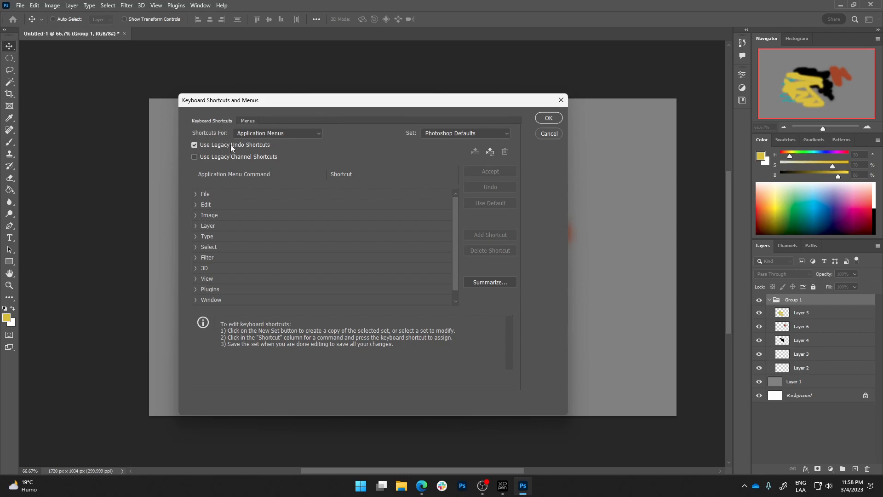
click(549, 133)
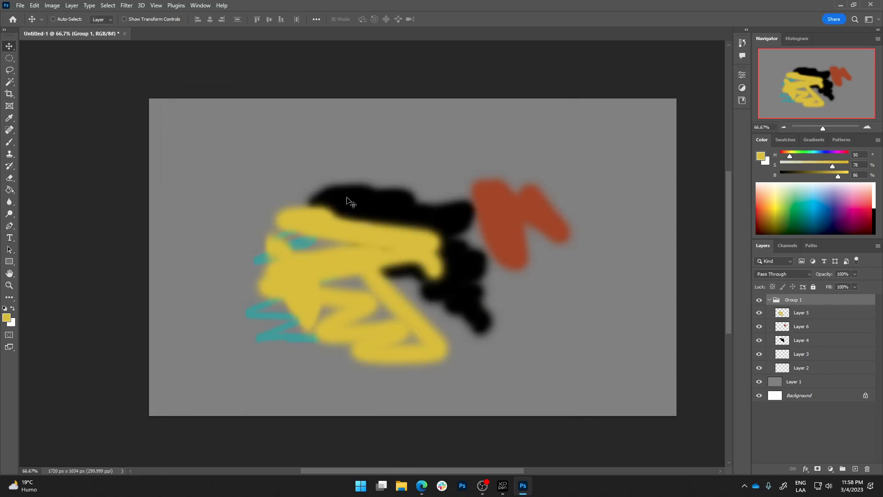
Step: Turn off Use Legacy Free Transform in the general preferences, try scaling Group 1 from a corner, and cancel the transform
click(34, 5)
mouse_move(56, 389)
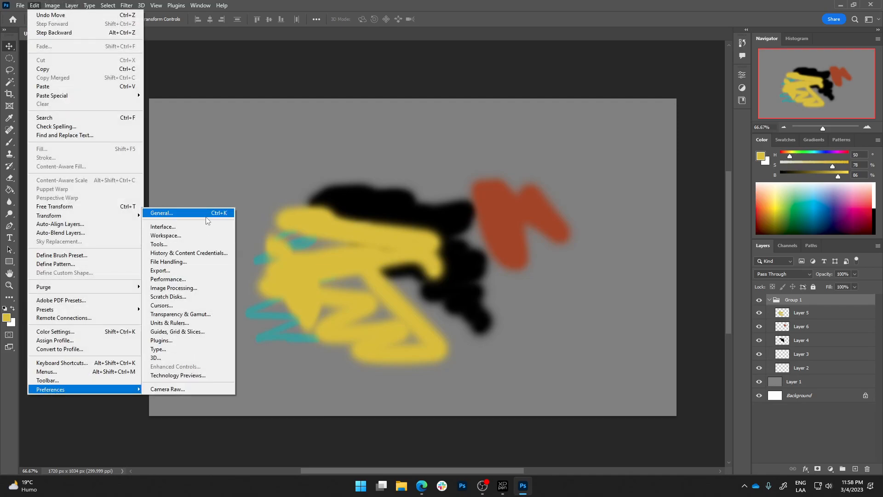
click(160, 213)
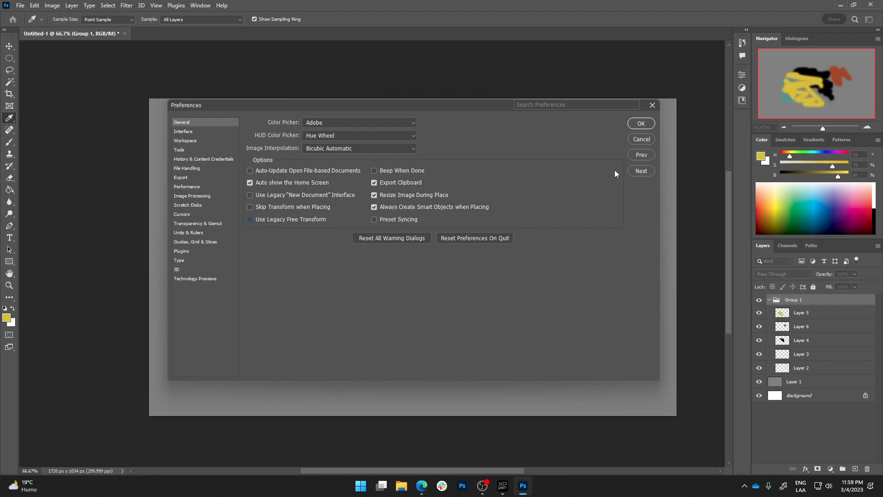
click(641, 124)
key(ctrl+t)
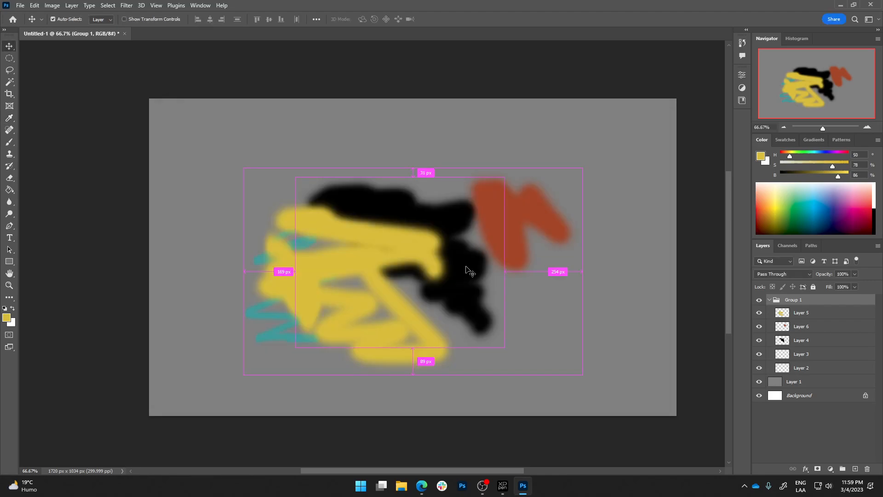
drag(583, 376, 508, 322)
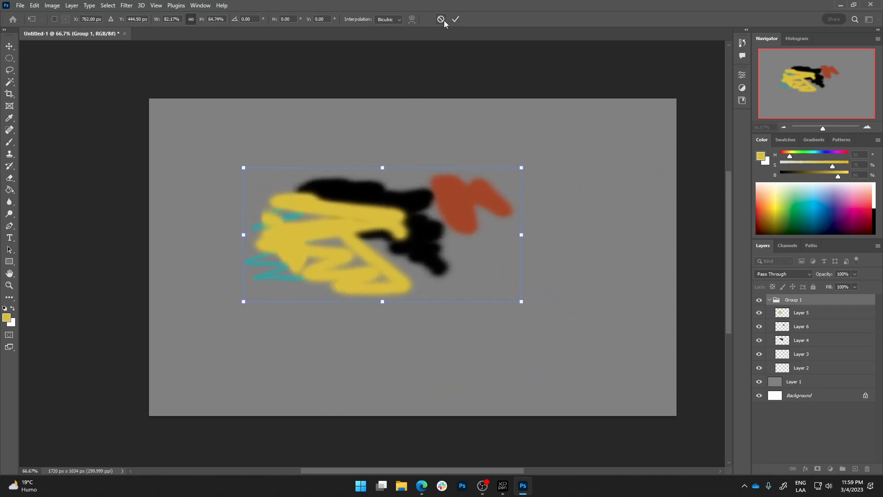
click(443, 20)
Step: Turn Use Legacy Free Transform back on in the general preferences
click(35, 5)
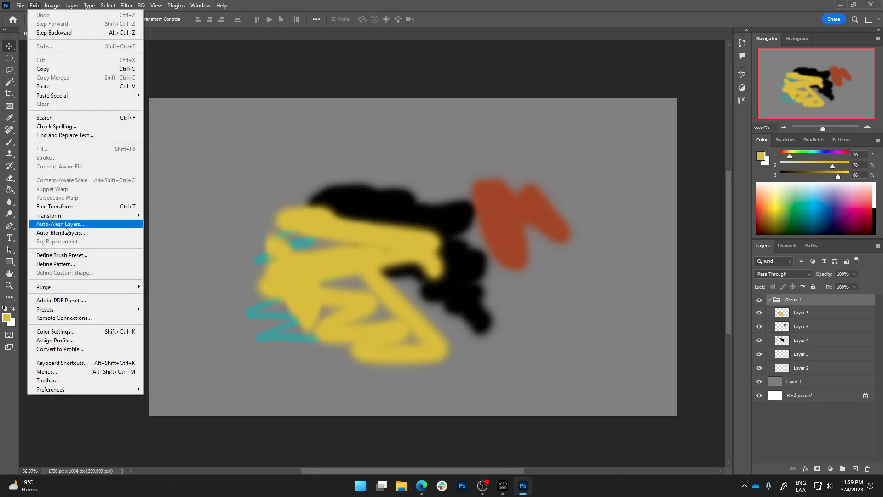
mouse_move(81, 390)
click(198, 216)
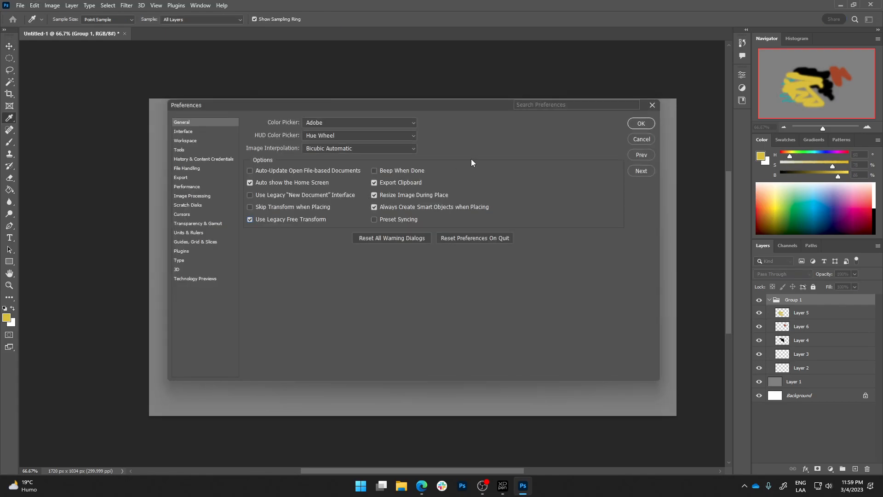
click(630, 122)
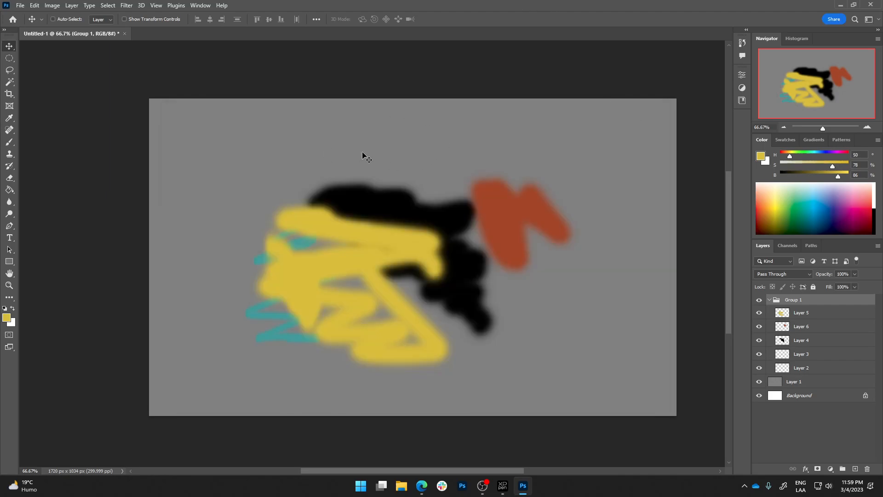
key(ctrl)
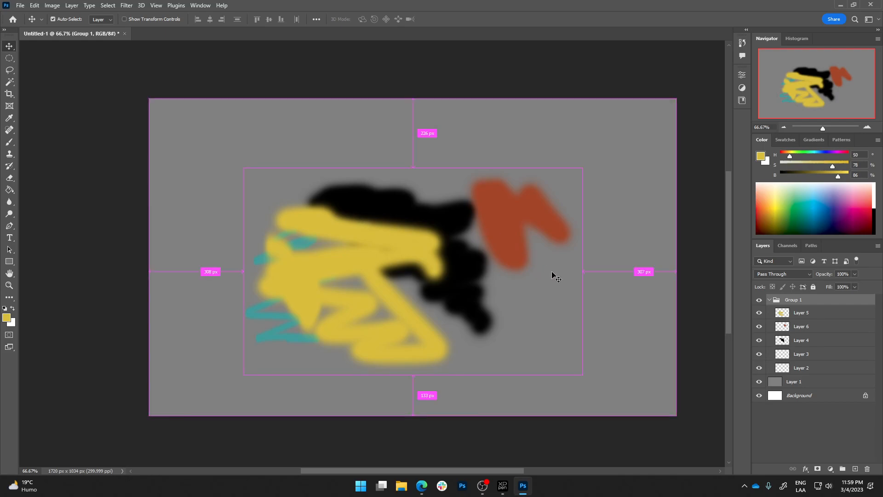
Step: Show the document history, select Layer 5, and toggle undo and redo between the Free Transform and latest Move states
click(743, 43)
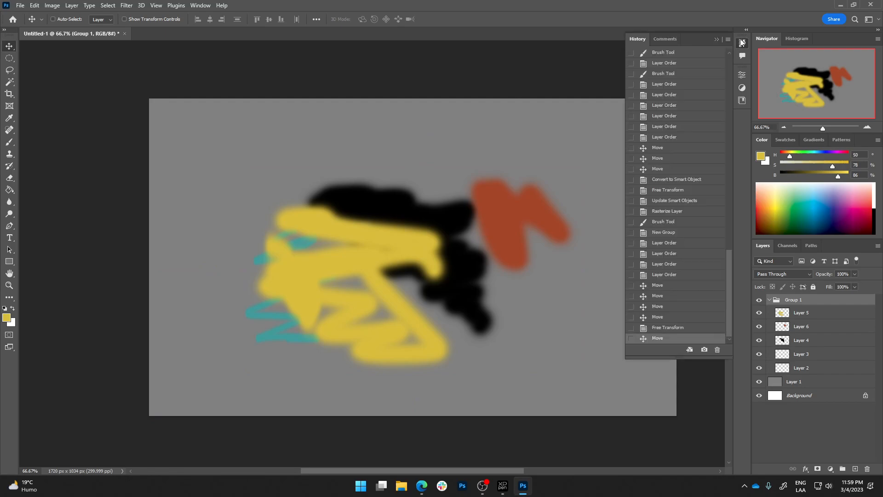
click(801, 314)
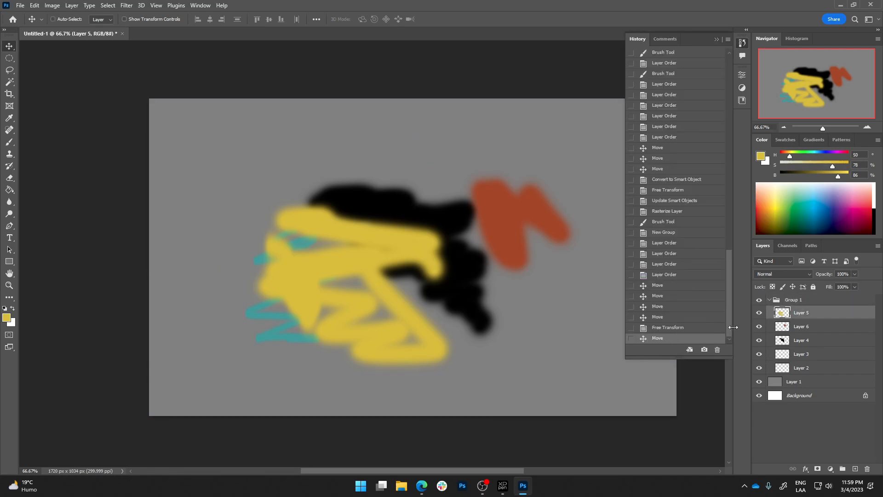
click(675, 328)
key(ctrl+shift+z)
key(ctrl+z)
key(ctrl+shift+z)
key(ctrl+z)
key(ctrl+shift+z)
Step: Step back through the history to an earlier Move state, restore the latest Move state, and collapse the history
key(ctrl+z)
key(ctrl+z)
key(ctrl+z)
key(ctrl+z)
key(ctrl+z)
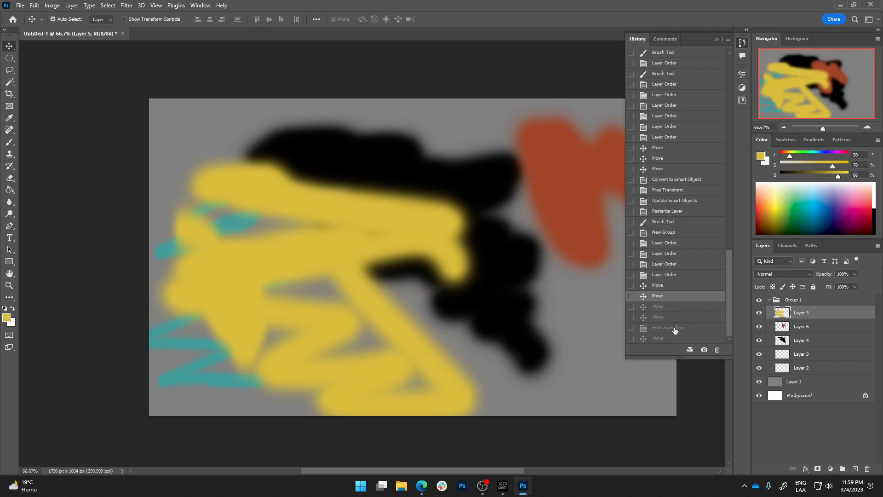
key(ctrl+shift+z)
key(ctrl+shift+z)
key(ctrl+shift+z)
key(ctrl+shift+z)
key(ctrl+shift+z)
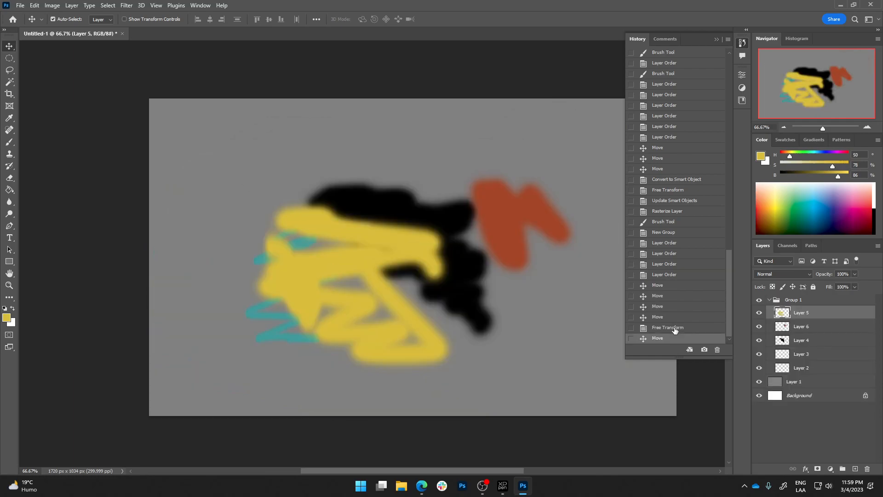
click(719, 39)
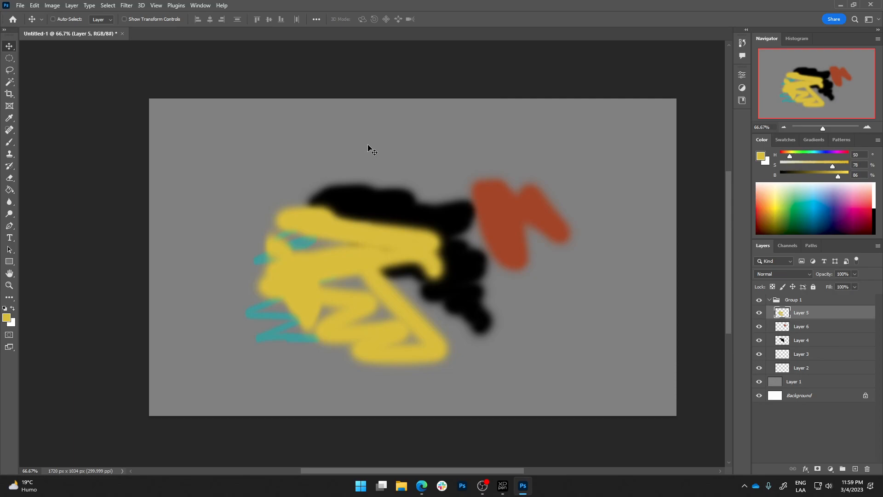
Step: Review the legacy undo setting in the keyboard shortcuts once more and cancel out of the settings
click(35, 6)
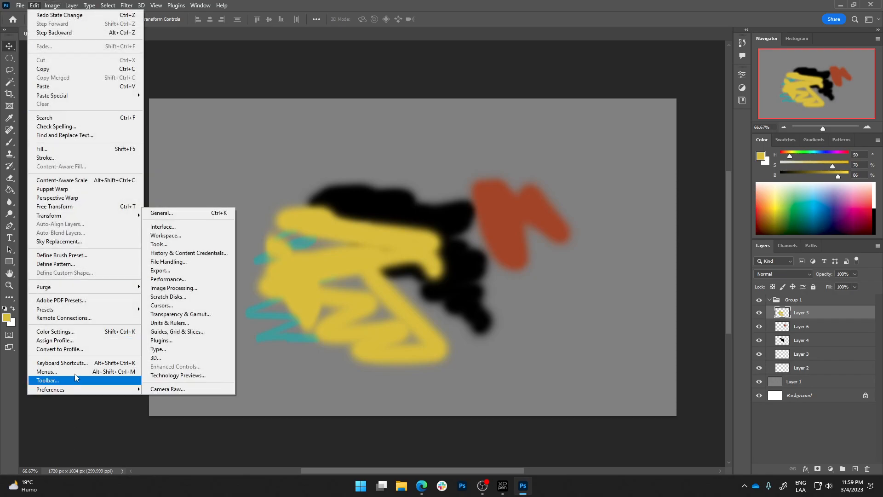
click(59, 364)
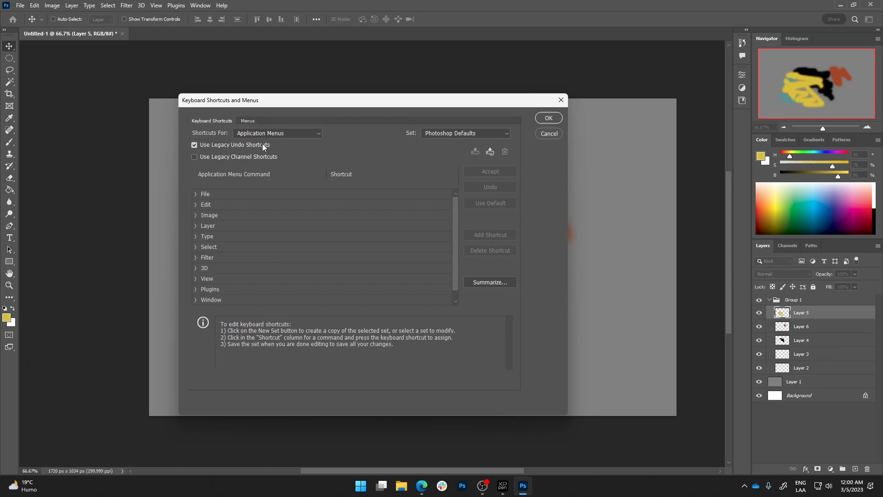
click(549, 134)
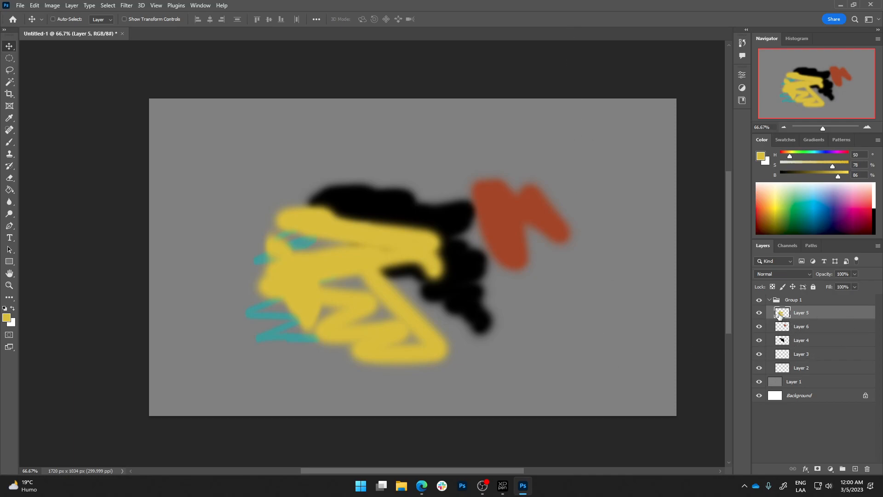
Step: Collapse Group 1 and add a Brightness/Contrast adjustment layer above it with brightness 0 and contrast 27
click(771, 301)
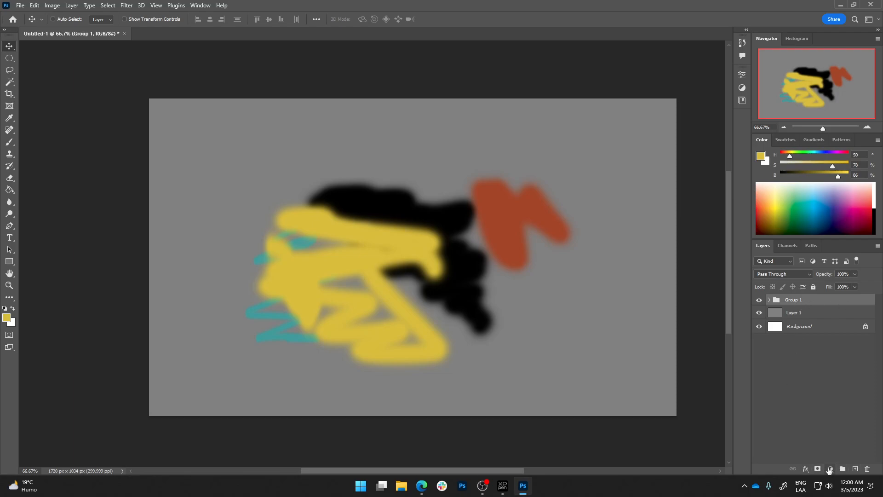
click(829, 470)
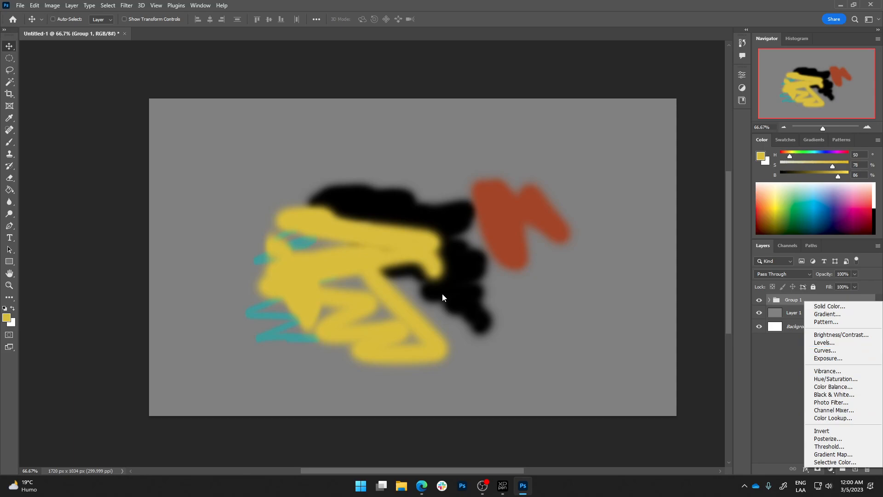
click(846, 340)
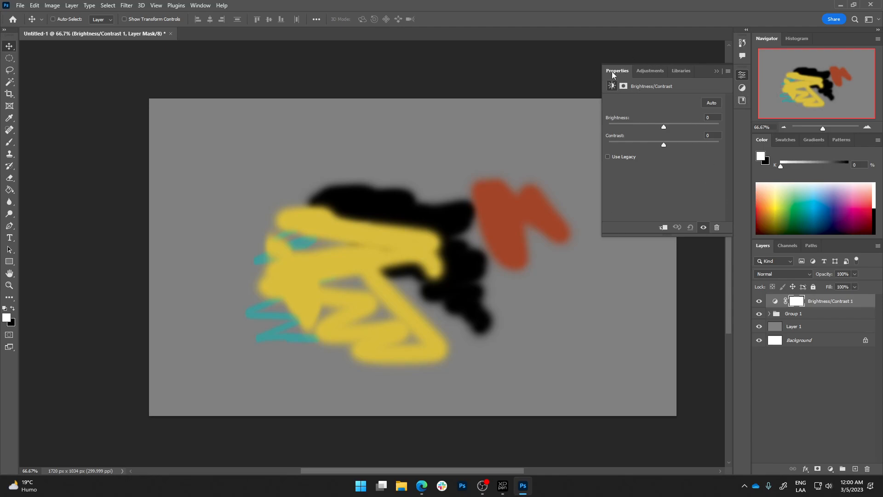
mouse_move(663, 127)
mouse_down()
mouse_move(691, 123)
mouse_move(653, 126)
mouse_move(690, 127)
mouse_move(711, 142)
mouse_move(623, 144)
mouse_move(681, 143)
mouse_move(653, 129)
mouse_move(663, 127)
mouse_up()
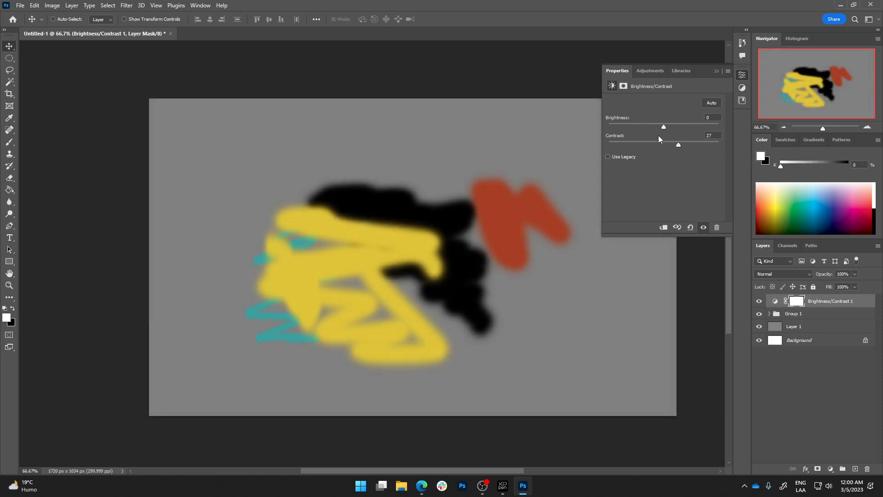
Step: Expand Group 1 and place the Brightness/Contrast adjustment layer inside it, between Layer 5 and Layer 6
click(771, 314)
drag(830, 306, 830, 333)
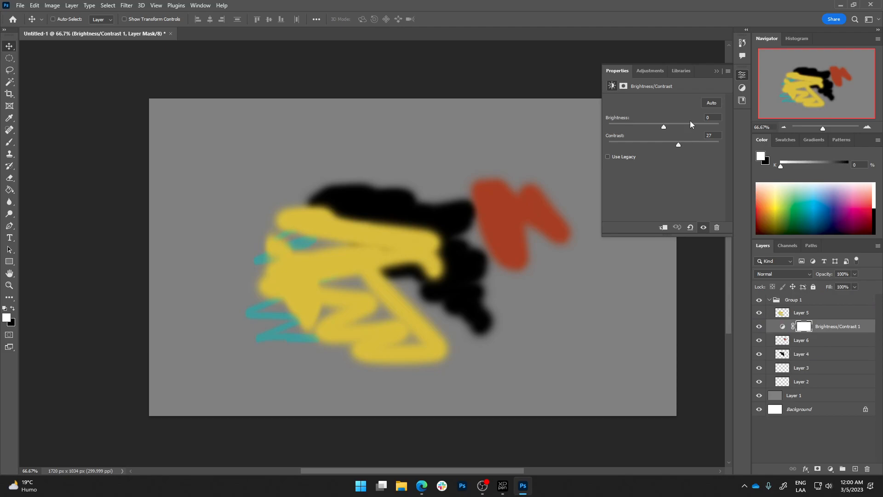
Step: Set the adjustment's brightness to -76 and contrast to 65, and move the adjustment layer below Layer 6
drag(665, 126, 635, 129)
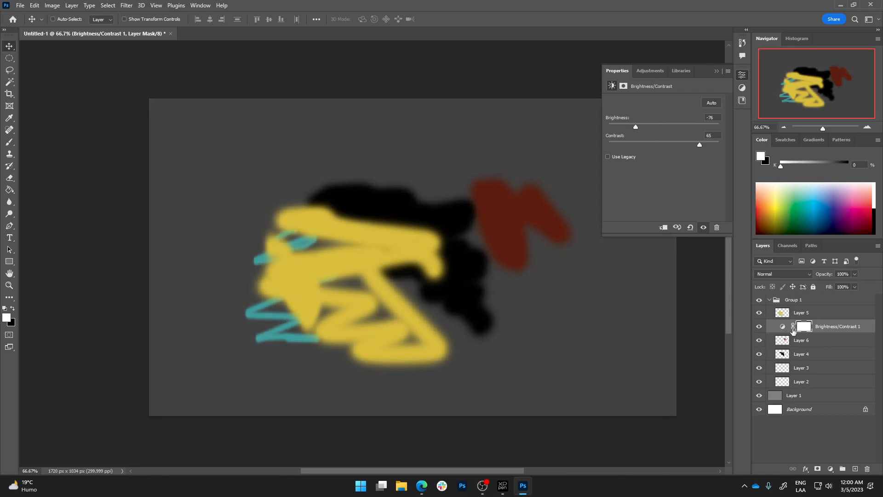
mouse_move(811, 328)
mouse_down()
mouse_move(812, 342)
mouse_move(832, 335)
mouse_move(833, 315)
mouse_move(823, 341)
mouse_up()
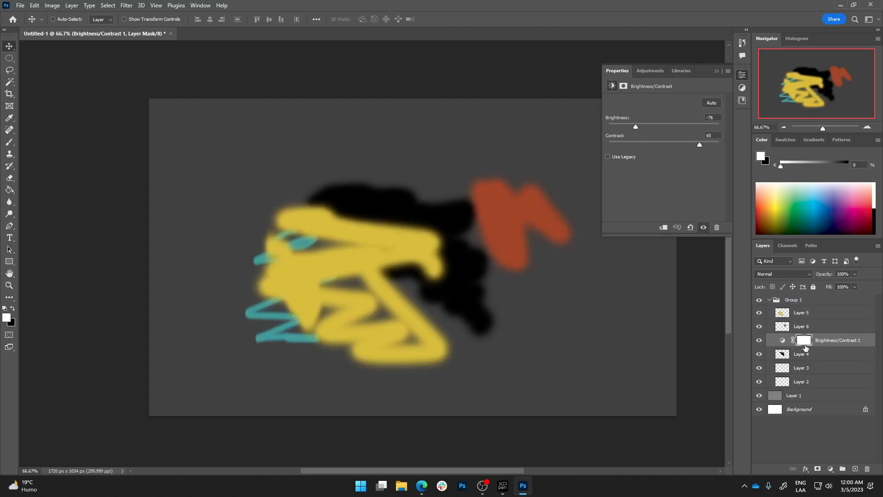
Step: Set the adjustment layer's brightness to -46 and contrast to 10, and clip it to Layer 4
drag(701, 145, 646, 125)
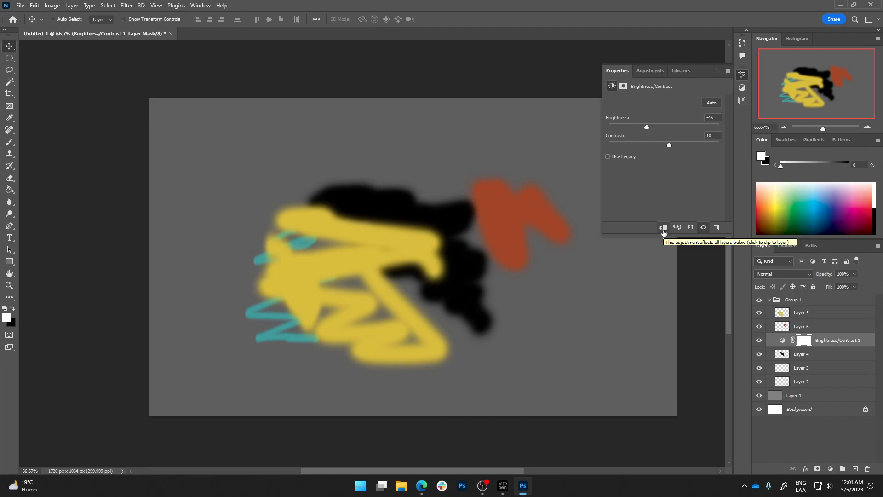
click(663, 230)
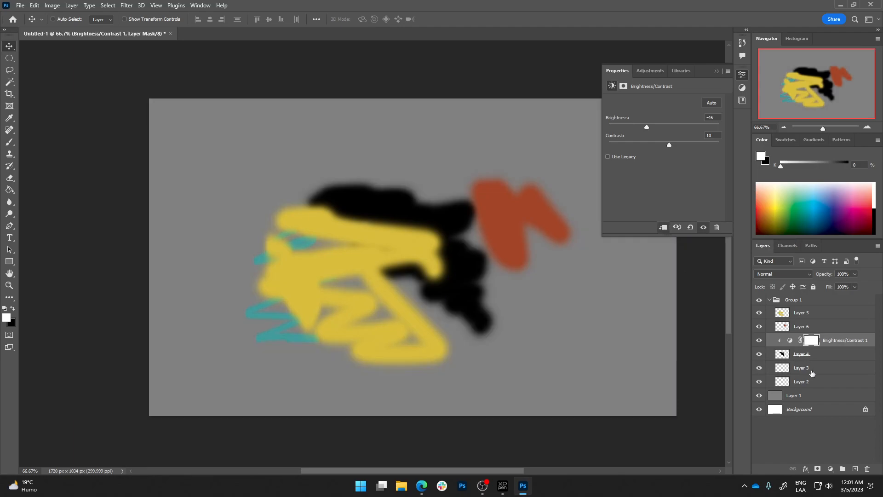
click(783, 354)
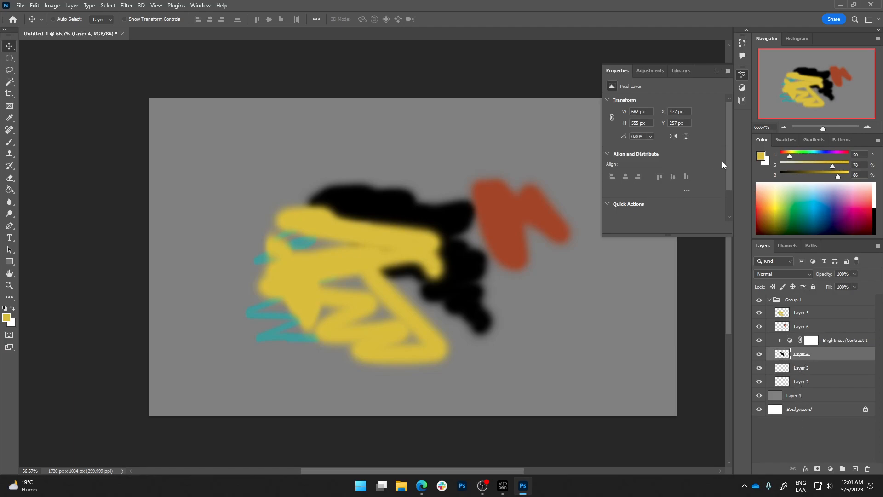
click(713, 69)
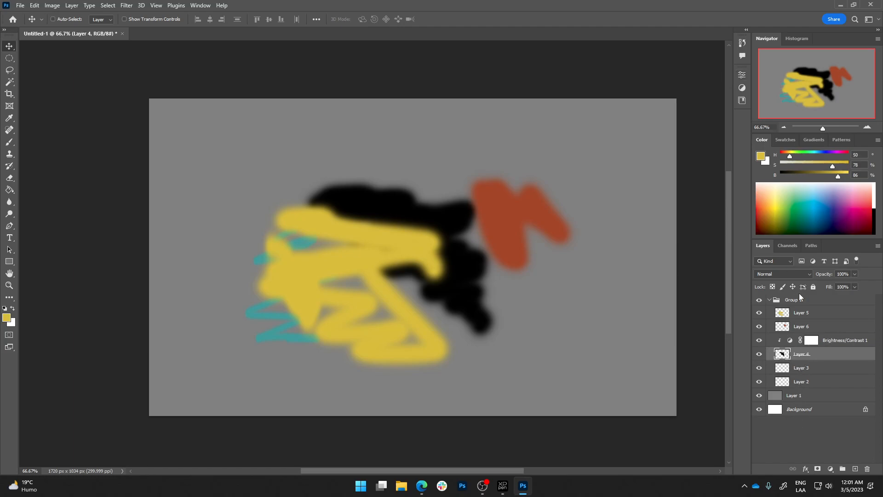
Step: Move the Brightness/Contrast adjustment layer above Layer 6 and clip it to that layer
click(822, 342)
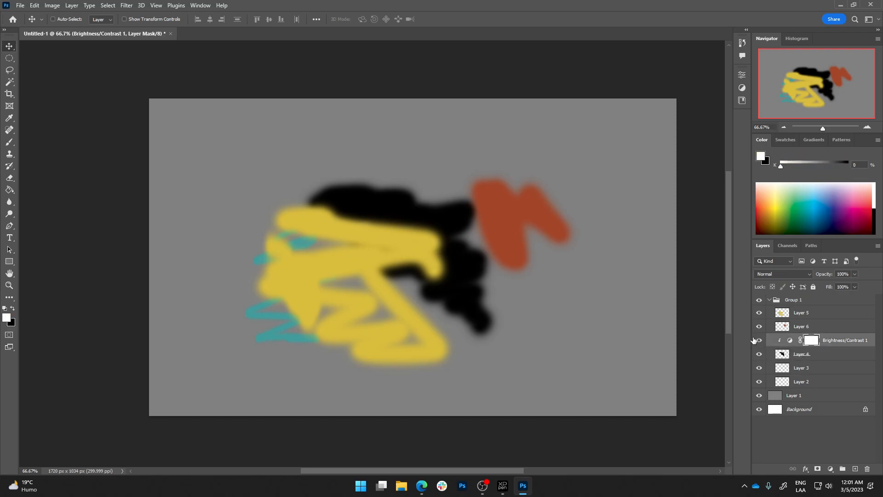
drag(775, 341, 780, 328)
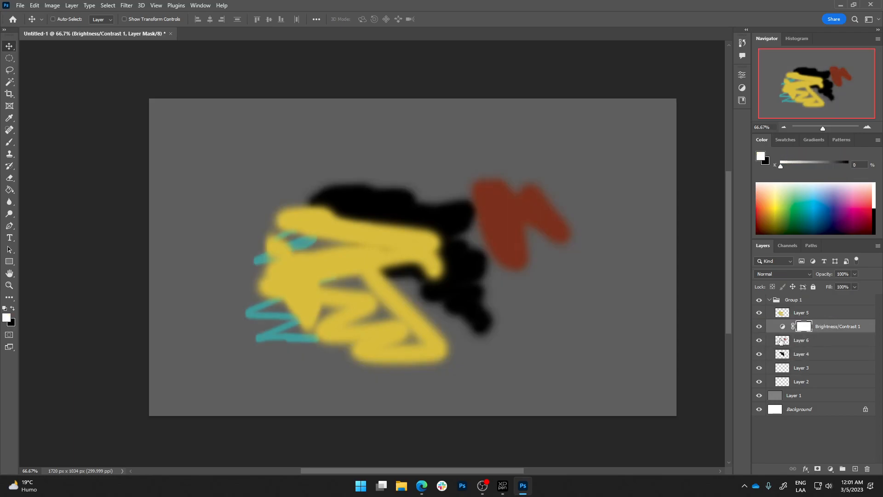
alt+click(781, 332)
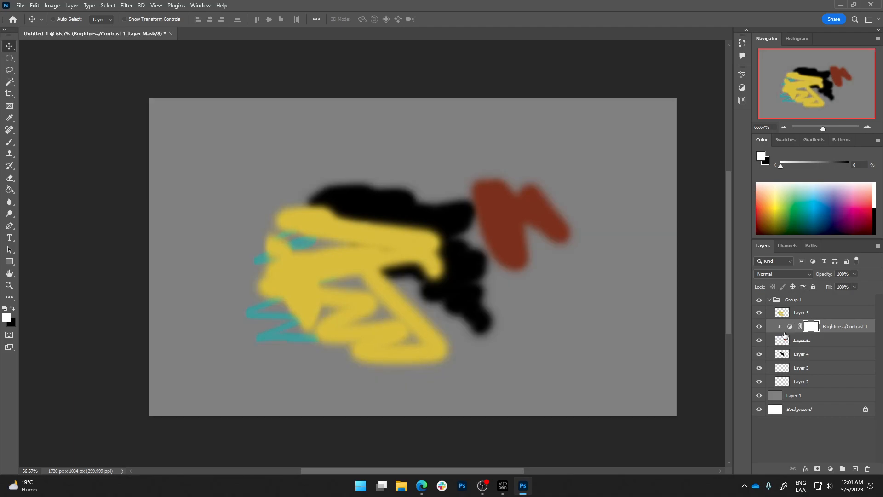
Step: Toggle the clipped Brightness/Contrast adjustment layer's visibility to compare the red stroke with and without it
click(759, 326)
click(759, 326)
click(759, 327)
click(759, 326)
click(759, 326)
click(759, 327)
click(759, 326)
click(759, 326)
Step: Brighten Layer 5 by applying a Brightness/Contrast image adjustment directly to its pixels
click(797, 317)
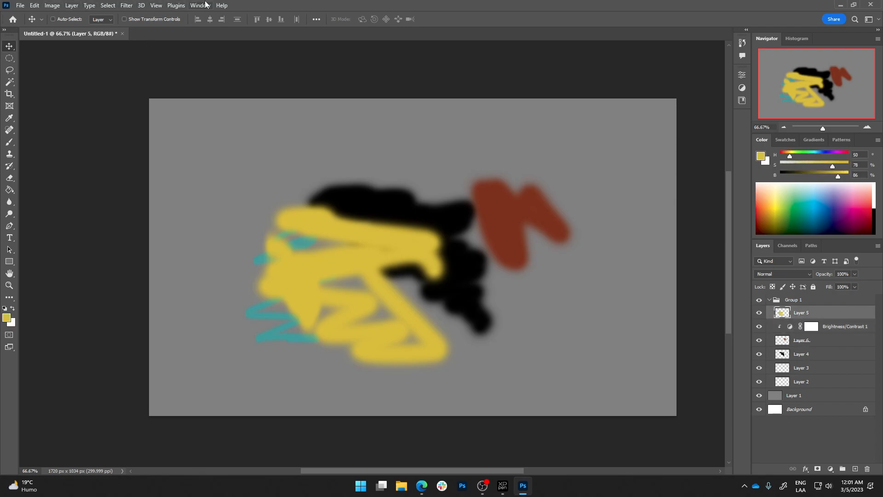
click(52, 5)
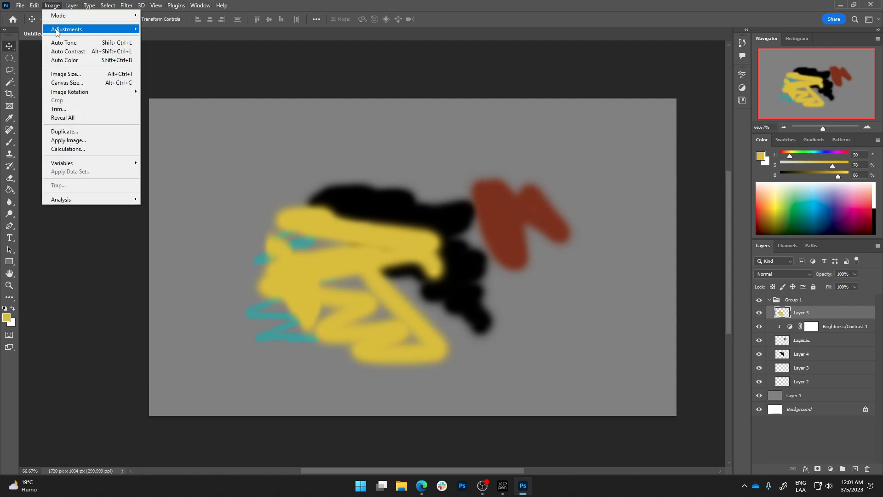
mouse_move(58, 30)
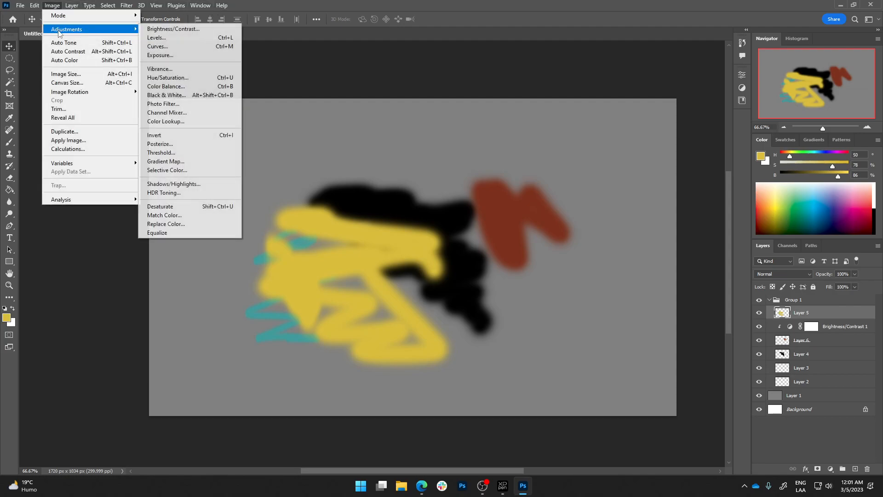
click(184, 29)
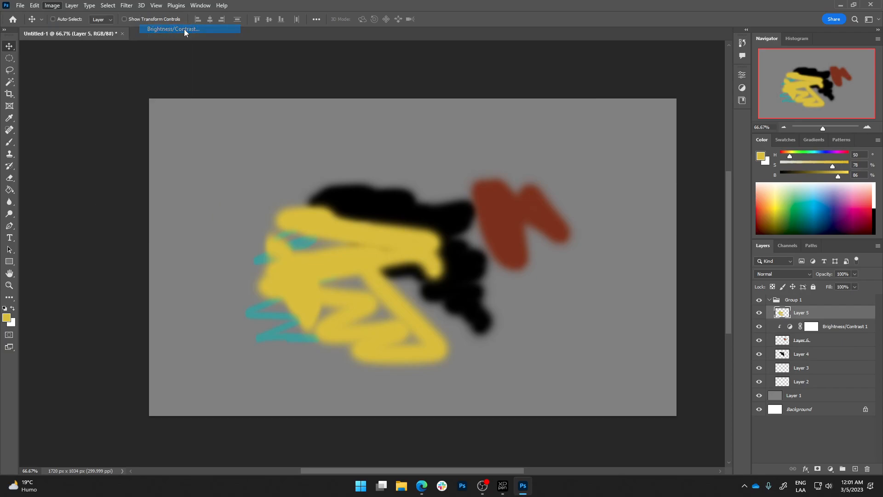
mouse_move(414, 126)
mouse_down()
mouse_move(588, 123)
mouse_move(619, 145)
mouse_move(554, 172)
mouse_move(617, 174)
mouse_move(582, 174)
mouse_up()
click(677, 134)
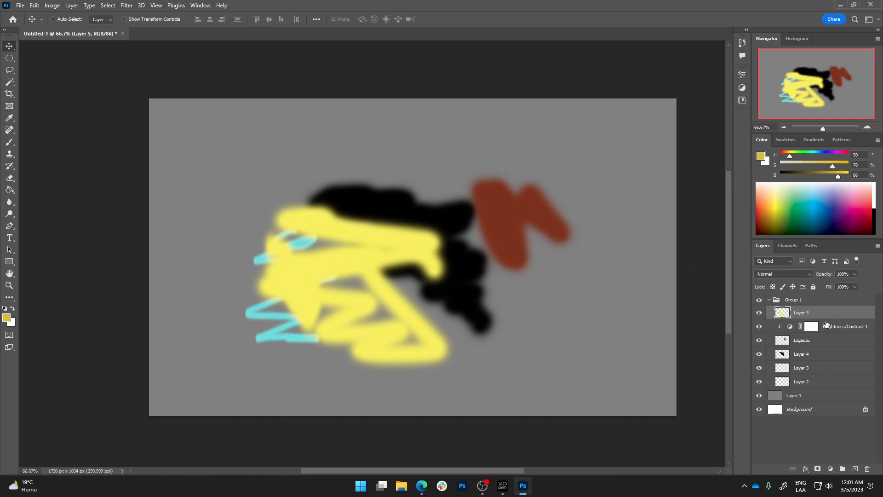
Step: Switch the adjustment layer clipped to Layer 6 off and on to compare its non-destructive effect
click(759, 326)
click(759, 327)
click(760, 327)
click(759, 326)
Step: Compare the history states before and after Layer 5's direct Brightness/Contrast change, ending on the Brightness/Contrast state
click(742, 43)
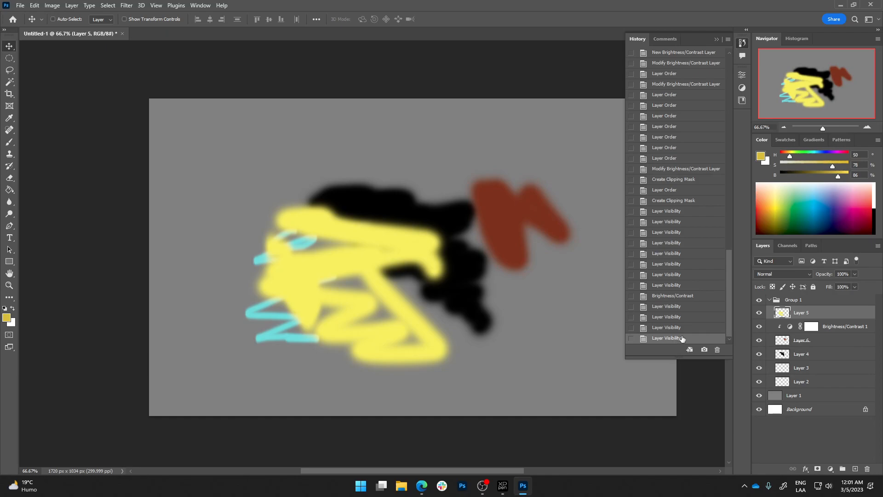
click(682, 297)
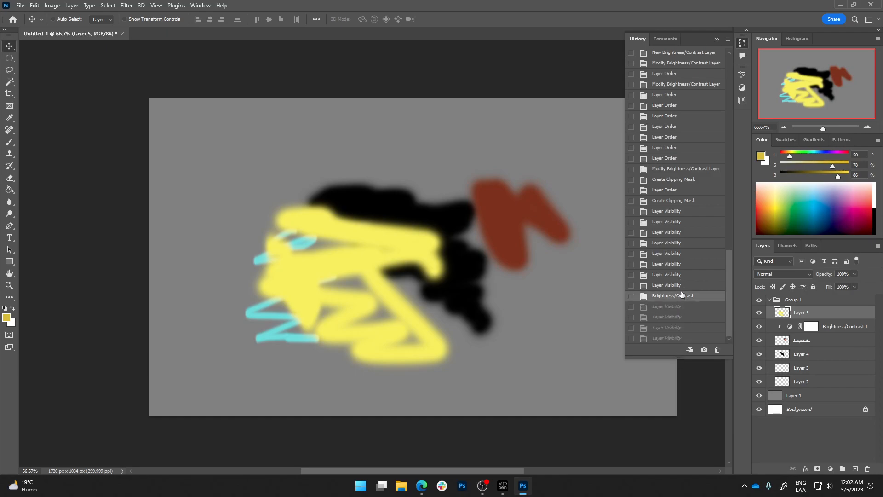
click(682, 274)
click(674, 297)
click(676, 286)
click(675, 297)
click(676, 286)
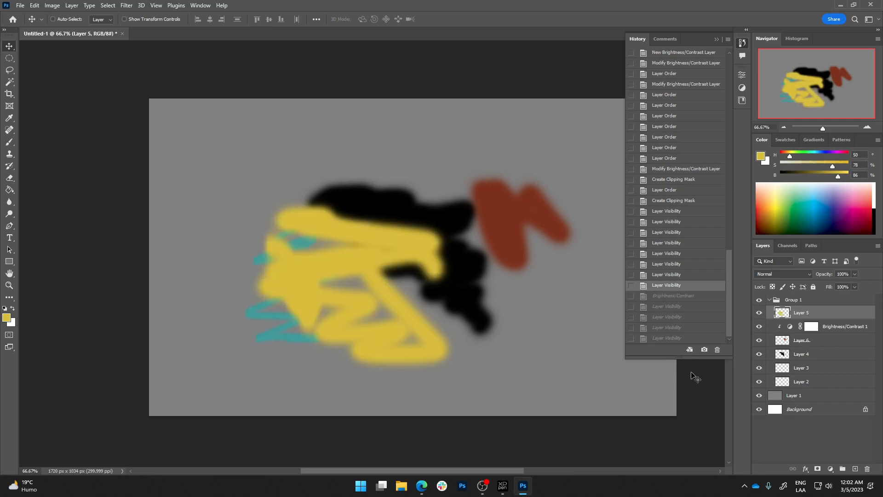
click(678, 297)
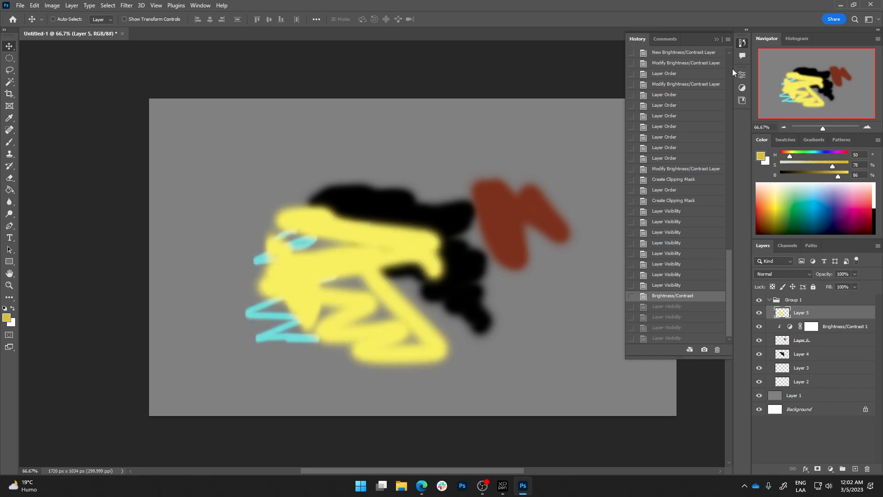
click(720, 40)
Step: Add a Curves adjustment layer above Layer 5 and bend its RGB curve by lowering points in the shadows and highlights
click(831, 469)
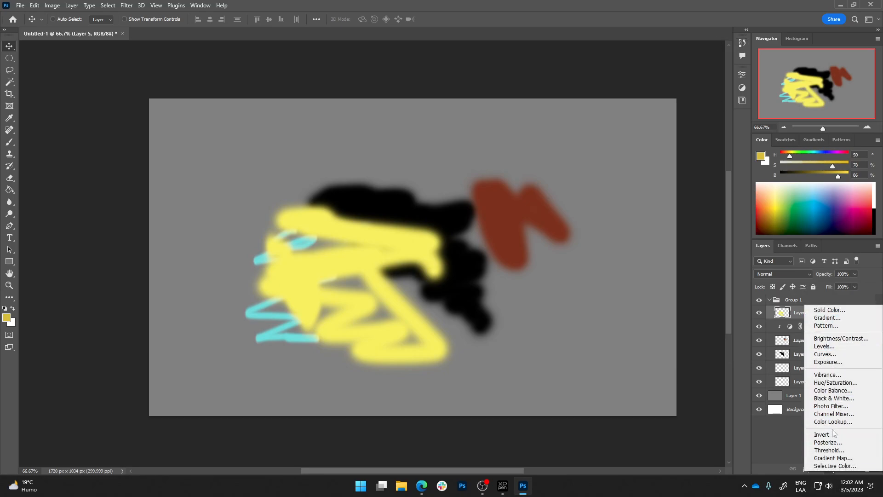
click(828, 355)
drag(674, 173, 689, 158)
drag(646, 183, 653, 198)
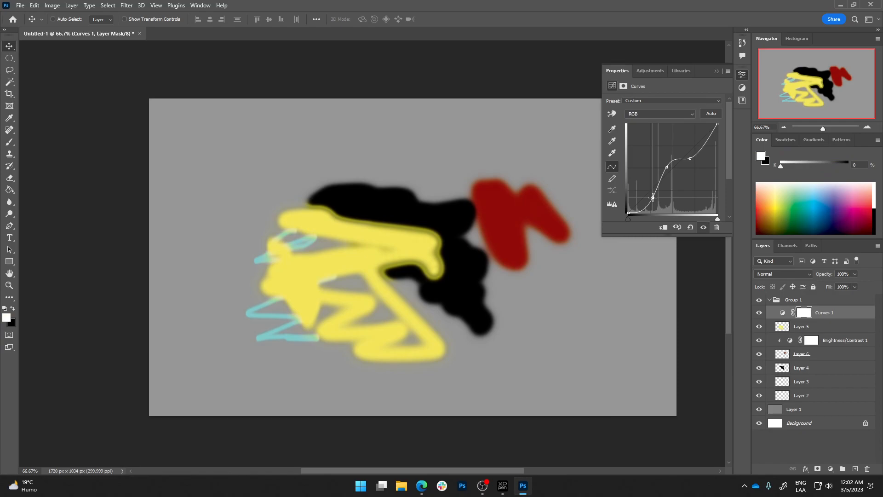
Step: Toggle the Curves adjustment layer's visibility repeatedly to compare the image with and without it
click(760, 315)
click(760, 315)
click(760, 315)
click(760, 315)
click(761, 316)
click(760, 315)
click(761, 315)
click(760, 315)
click(760, 315)
click(761, 315)
click(760, 315)
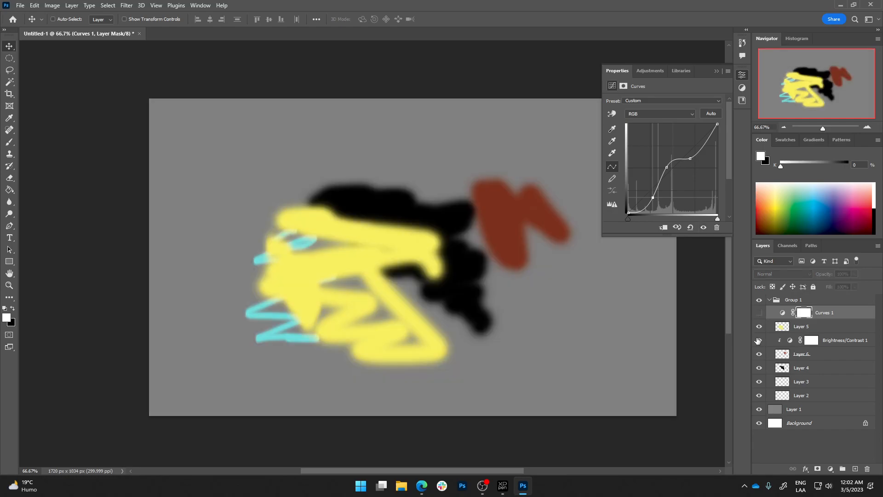
click(717, 71)
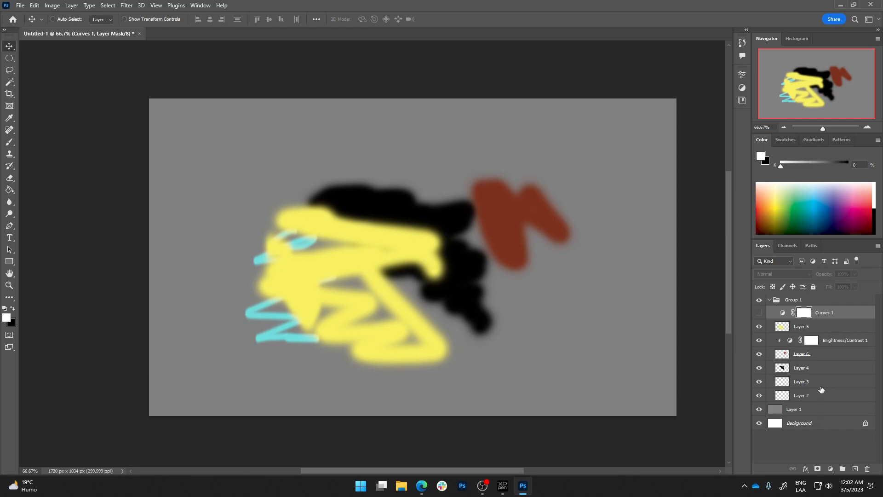
Step: Compare different combinations of the Curves and Brightness/Contrast adjustment layers, ending with both visible
click(759, 341)
click(760, 313)
click(761, 340)
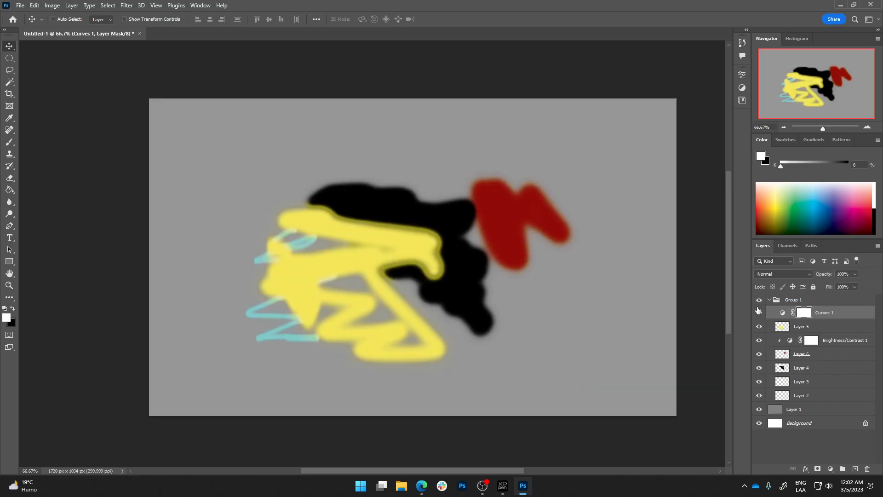
click(759, 312)
click(760, 341)
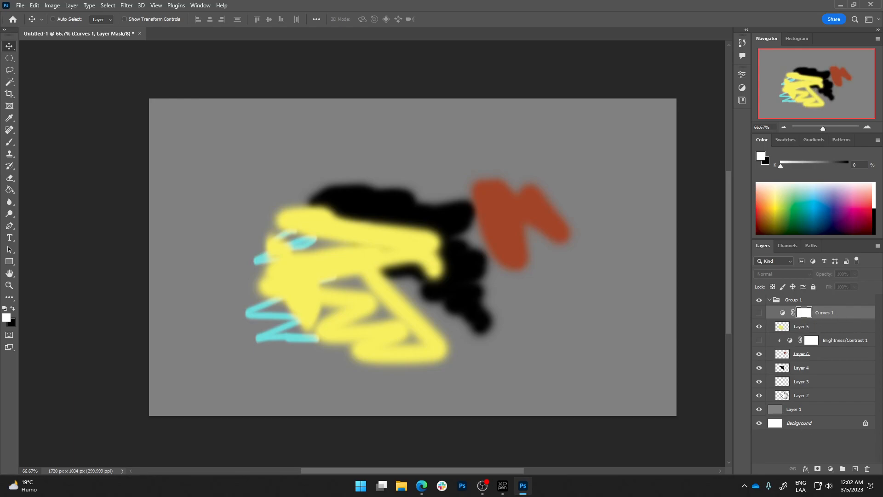
click(759, 314)
click(759, 340)
click(759, 341)
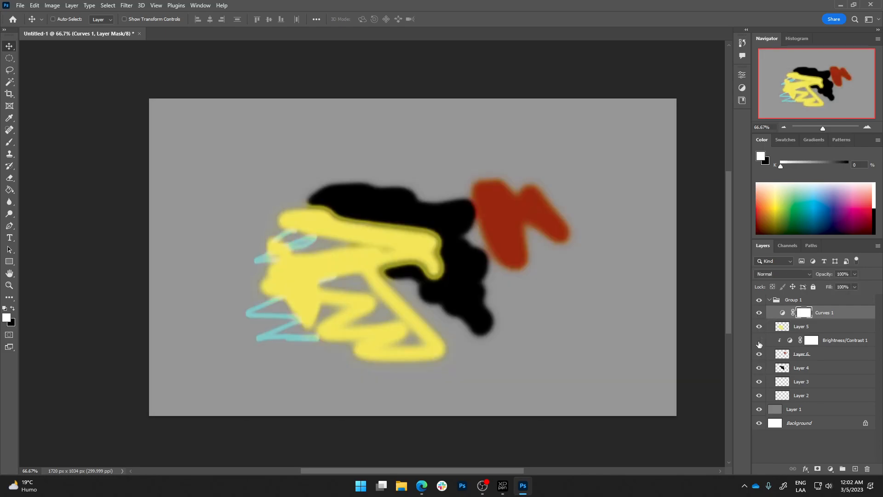
click(759, 342)
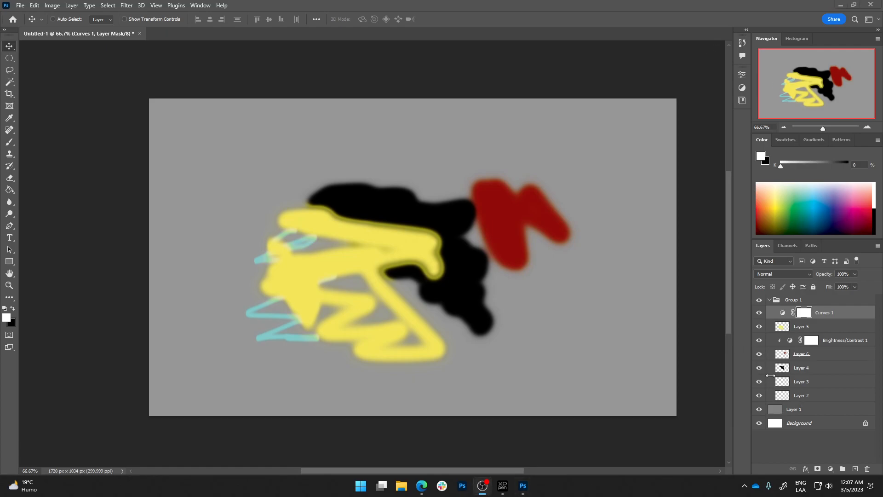
Step: Hide the Curves adjustment layer, and delete it together with the Brightness/Contrast adjustment layer
click(765, 312)
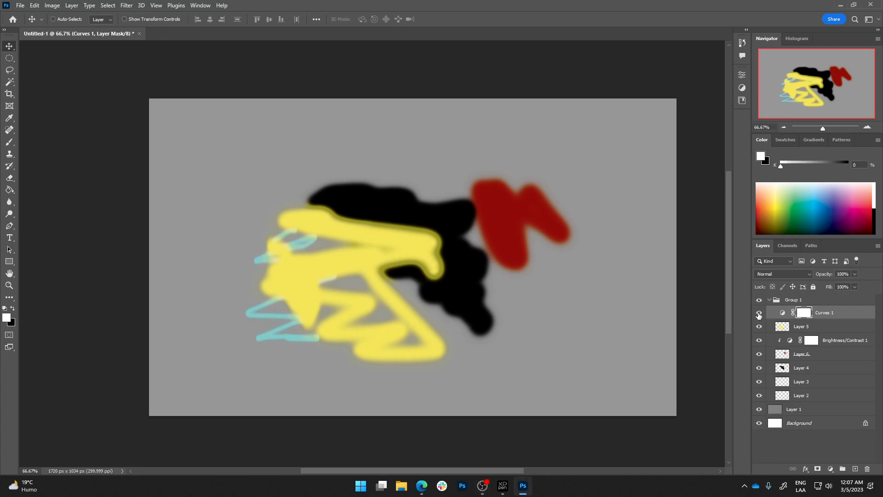
click(759, 314)
click(834, 343)
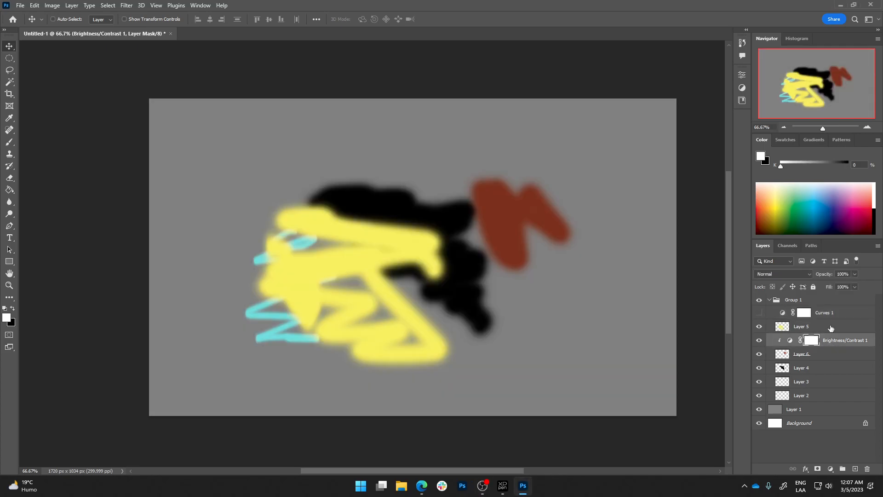
ctrl+click(828, 319)
drag(828, 319, 870, 469)
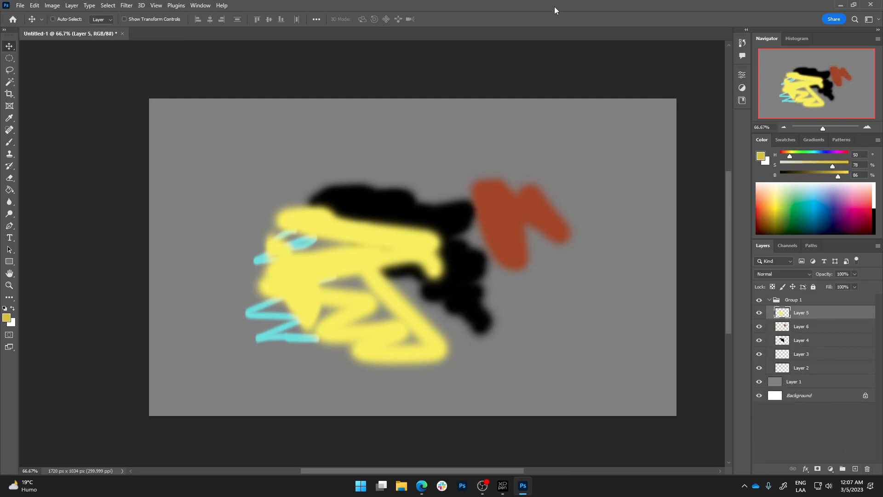
Step: Add a layer mask to Layer 5 and set the Soft Round brush size to 72 px
click(818, 469)
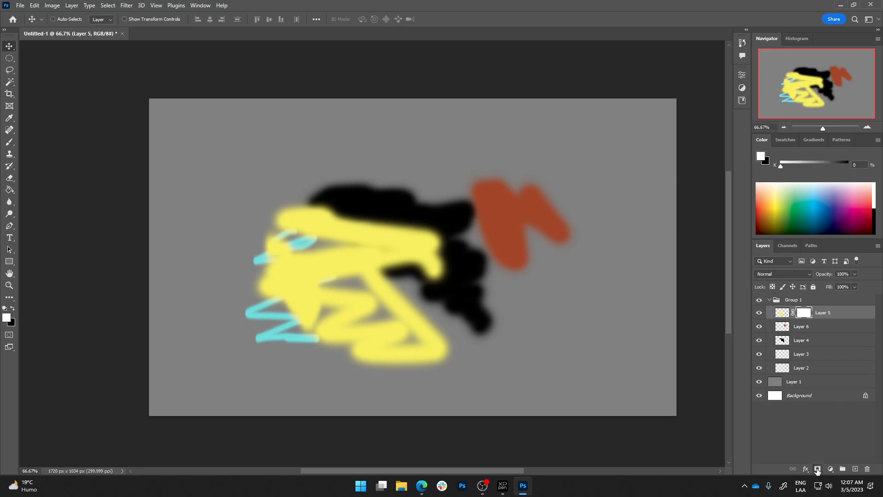
click(9, 144)
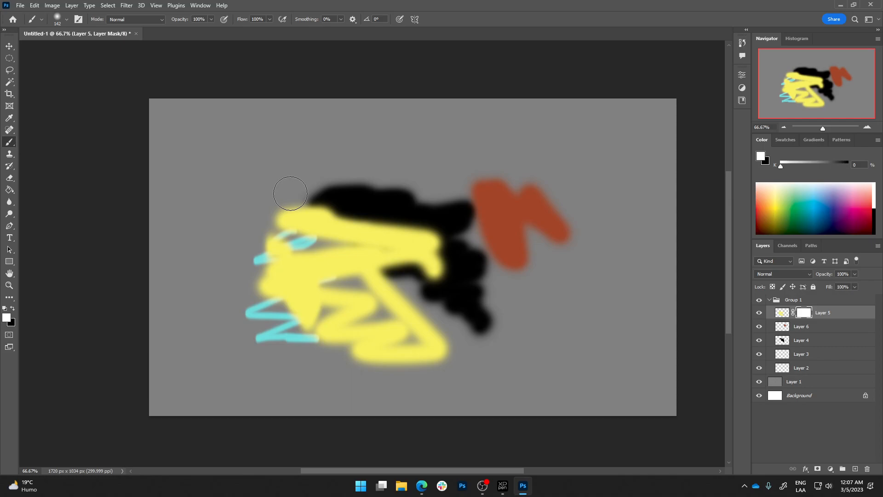
right_click(359, 185)
drag(468, 237, 454, 236)
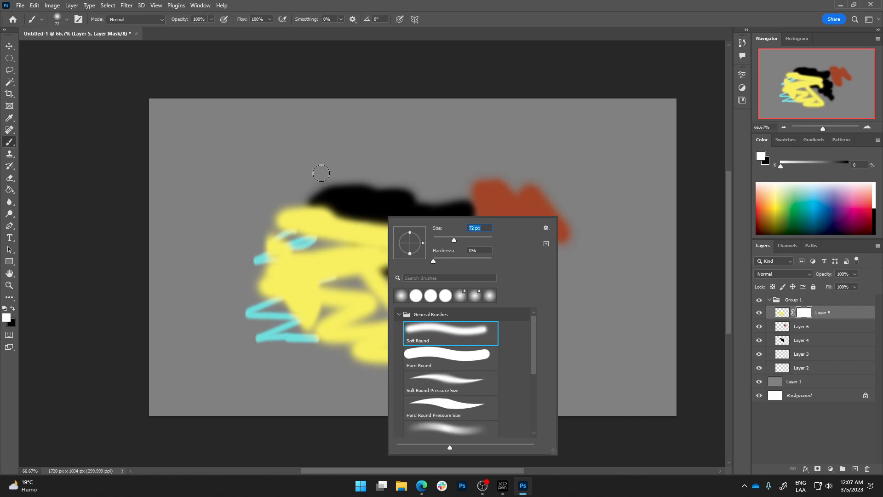
click(558, 8)
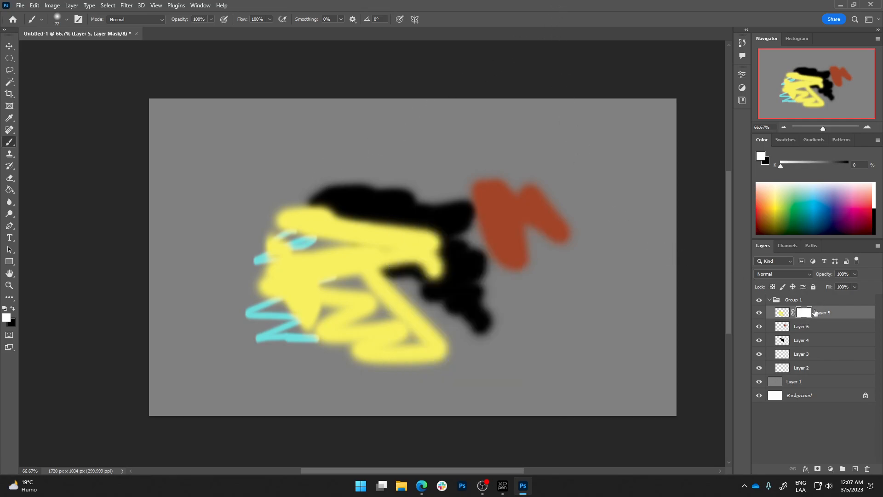
Step: Target Layer 5's mask and paint black, mostly vertical strokes on it to hide bands of the yellow and cyan scribbles
click(782, 315)
click(803, 315)
click(782, 315)
click(804, 314)
click(783, 314)
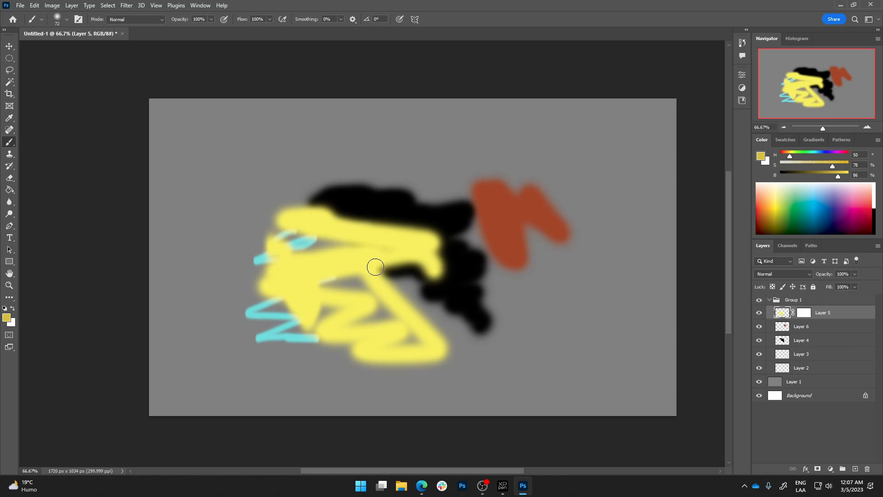
click(804, 316)
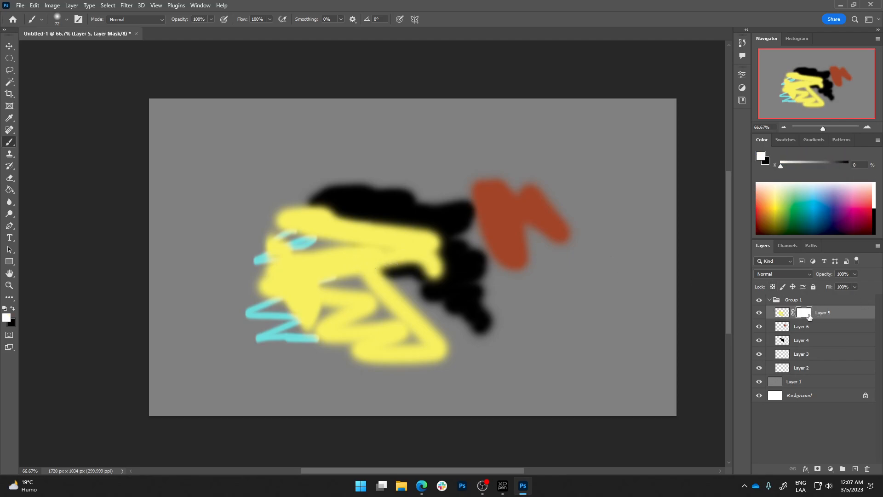
click(13, 308)
mouse_move(322, 205)
mouse_down()
mouse_move(328, 329)
mouse_move(367, 193)
mouse_move(379, 244)
mouse_move(380, 356)
mouse_move(399, 320)
mouse_move(419, 211)
mouse_move(428, 369)
mouse_move(465, 289)
mouse_move(415, 215)
mouse_move(378, 227)
mouse_move(348, 285)
mouse_move(307, 330)
mouse_move(296, 222)
mouse_up()
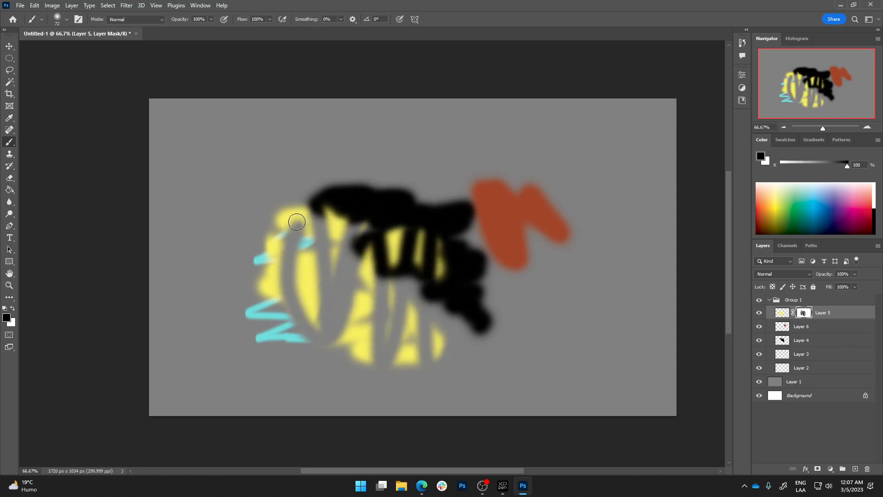
Step: Move the masked Layer 5 artwork slightly up and to the right over the black strokes
click(10, 47)
mouse_move(377, 326)
mouse_down()
mouse_move(424, 294)
mouse_move(492, 272)
mouse_move(464, 299)
mouse_move(410, 290)
mouse_move(395, 307)
mouse_up()
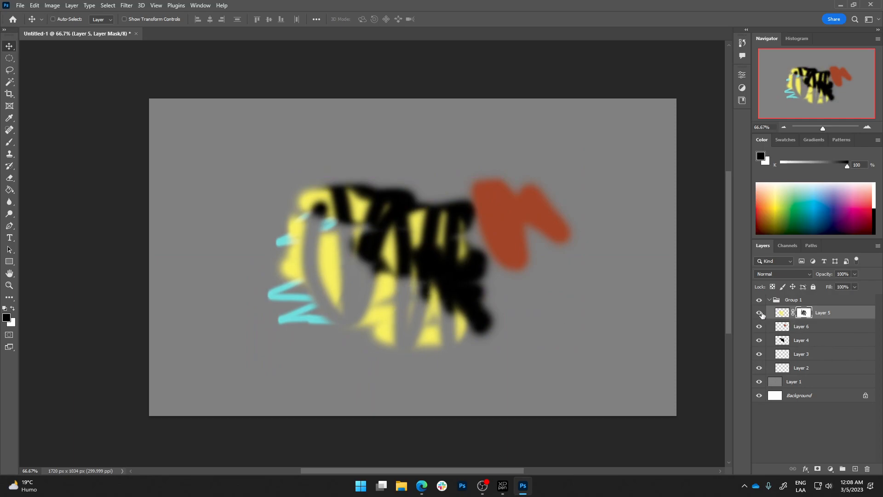
Step: Temporarily disable Layer 5's mask to compare the artwork with and without it, and re-enable the mask
shift+click(805, 314)
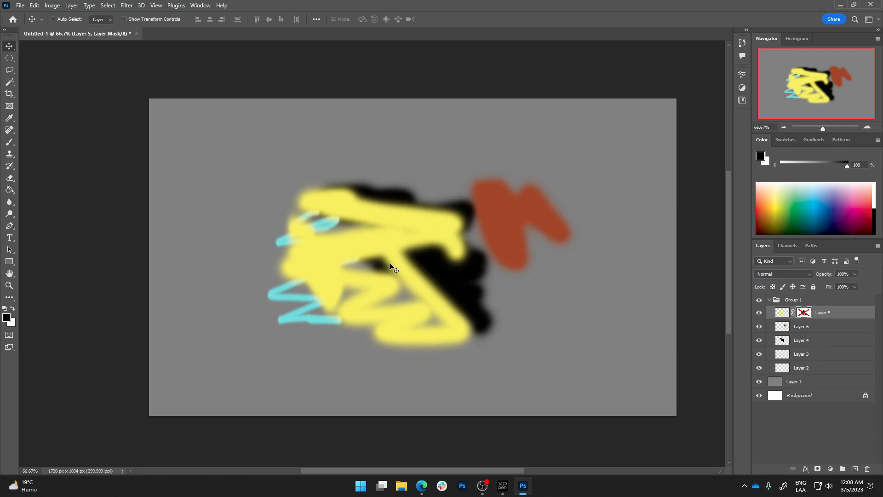
shift+click(804, 314)
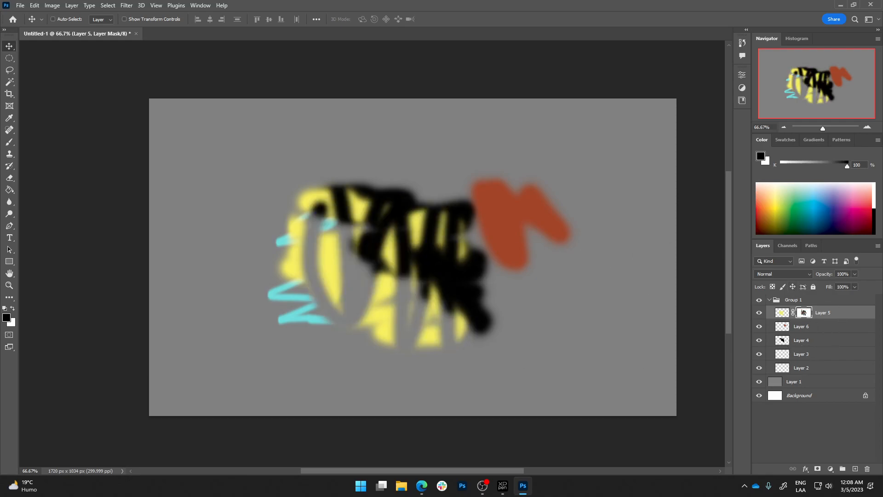
key(alt+Tab)
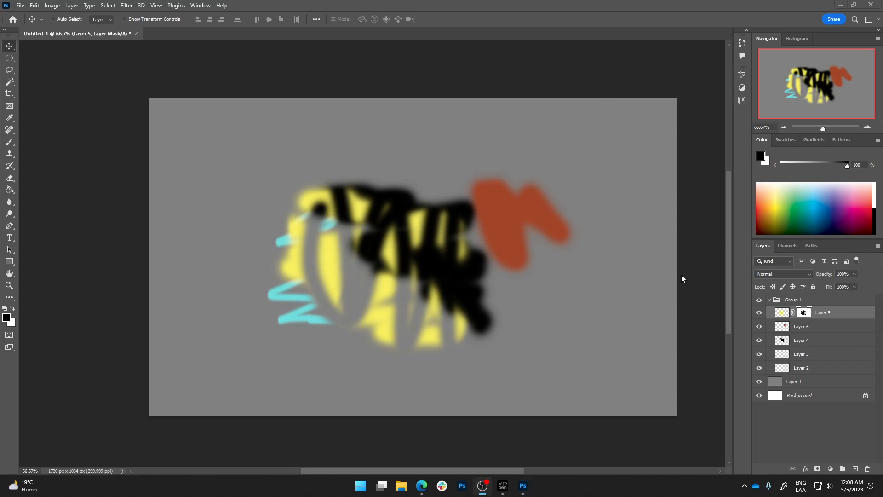
key(alt+Tab)
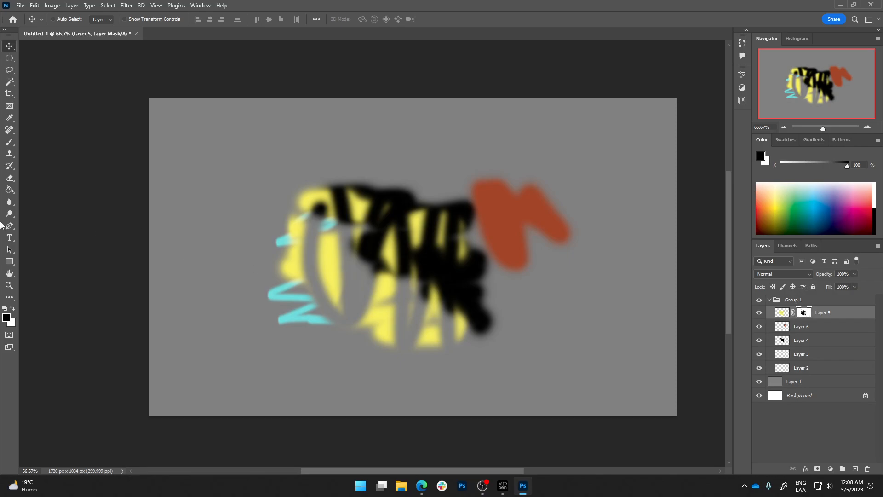
Step: Turn on pressure-controlled opacity for the Brush and repaint Layer 5's mask with black and white strokes for soft transitions
click(10, 142)
drag(381, 239, 405, 237)
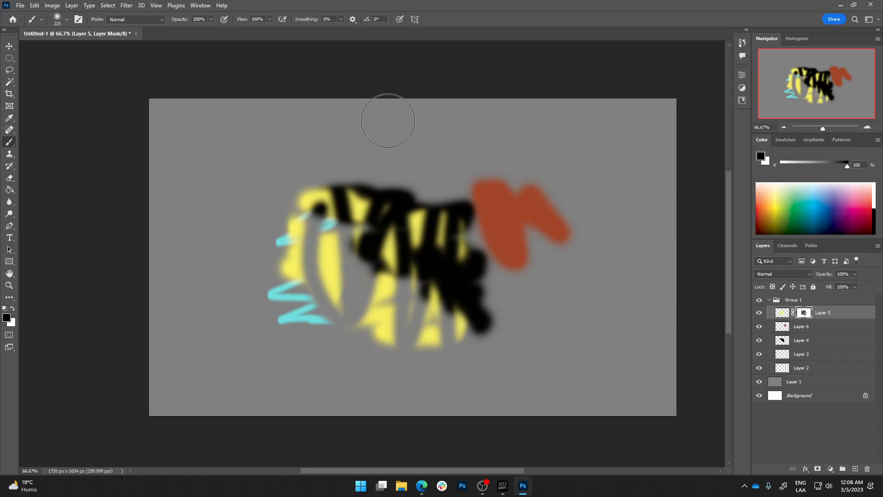
click(224, 19)
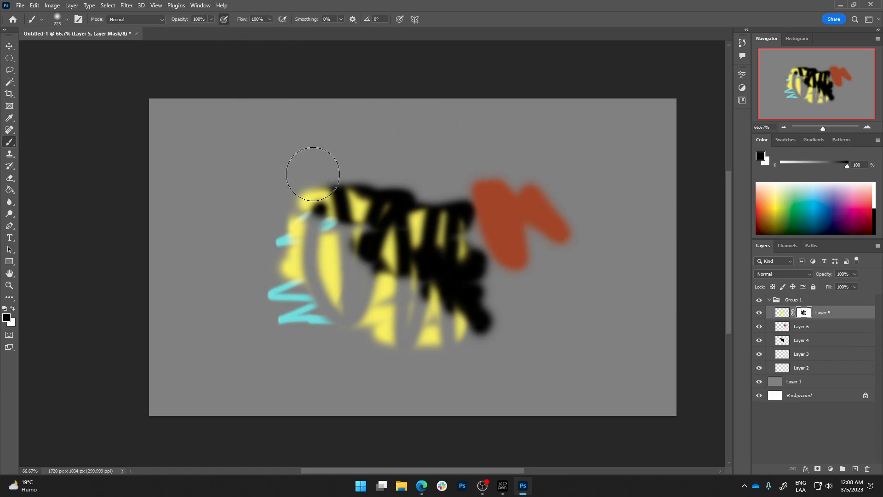
mouse_move(363, 207)
mouse_down()
mouse_move(352, 233)
mouse_move(380, 252)
mouse_move(362, 281)
mouse_move(351, 277)
mouse_move(359, 279)
mouse_move(347, 284)
mouse_move(334, 273)
mouse_move(330, 286)
mouse_move(354, 296)
mouse_move(347, 305)
mouse_move(354, 296)
mouse_move(326, 296)
mouse_move(324, 305)
mouse_move(329, 290)
mouse_move(354, 287)
mouse_move(309, 265)
mouse_move(308, 248)
mouse_move(360, 222)
mouse_move(415, 282)
mouse_up()
key(x)
mouse_move(391, 306)
mouse_down()
mouse_move(457, 365)
mouse_move(454, 350)
mouse_up()
key(x)
mouse_move(424, 191)
mouse_down()
mouse_move(442, 213)
mouse_move(454, 197)
mouse_move(450, 233)
mouse_move(436, 241)
mouse_move(374, 233)
mouse_move(361, 250)
mouse_move(388, 250)
mouse_move(379, 280)
mouse_move(452, 312)
mouse_move(411, 309)
mouse_move(358, 337)
mouse_up()
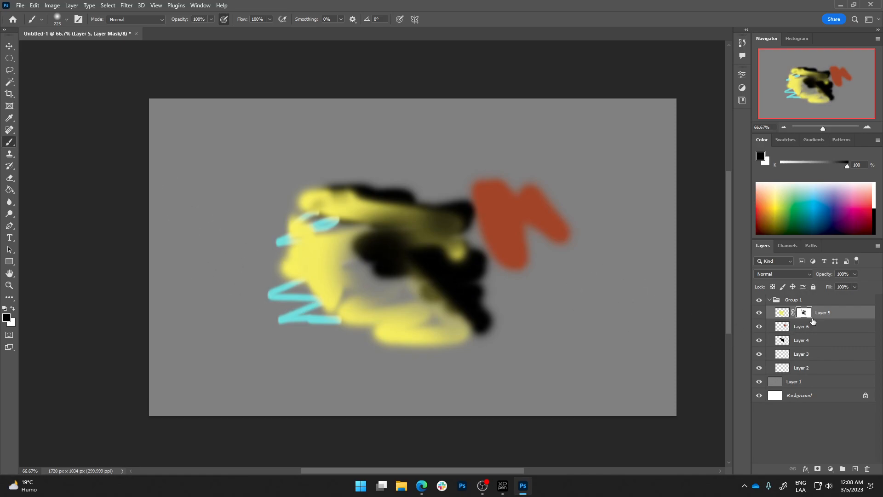
click(805, 469)
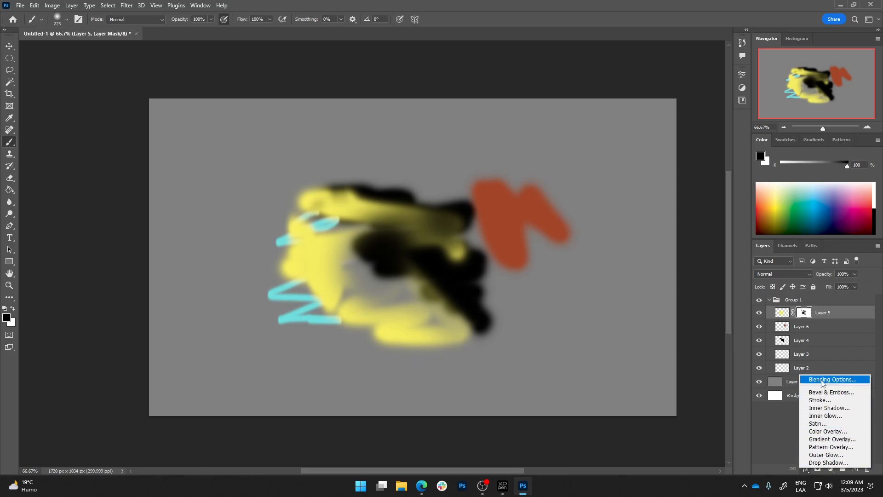
click(794, 427)
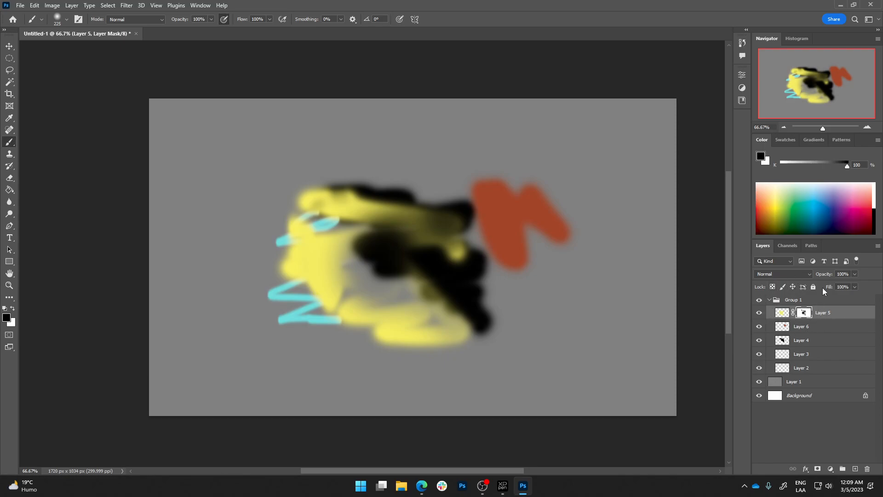
Step: Lower the opacity of Layer 5 to 27% and of Layer 4 to 71%
drag(825, 276, 790, 278)
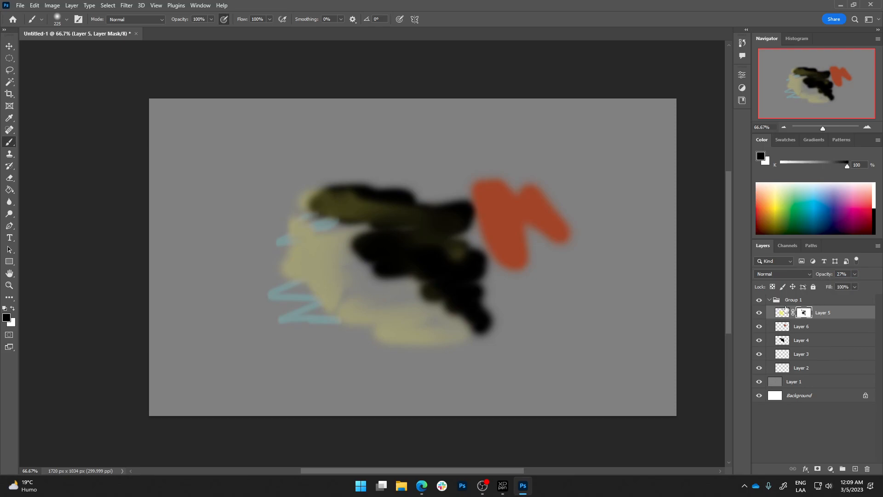
click(799, 341)
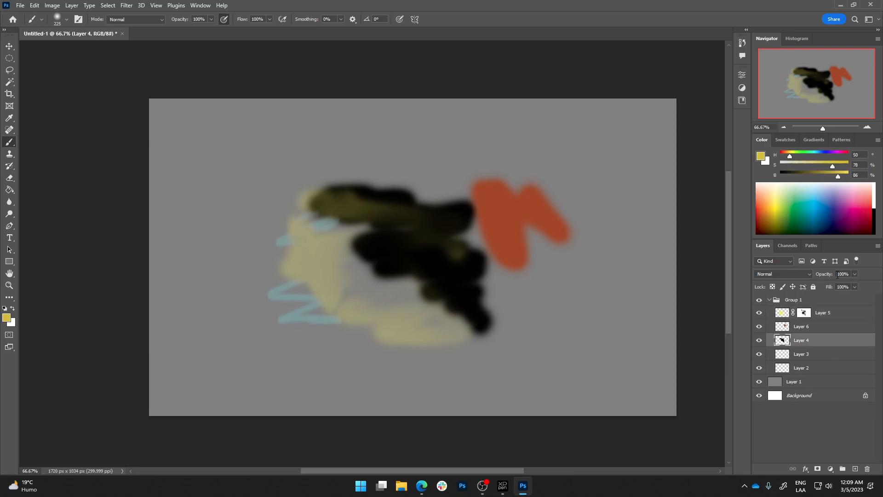
drag(823, 276, 816, 278)
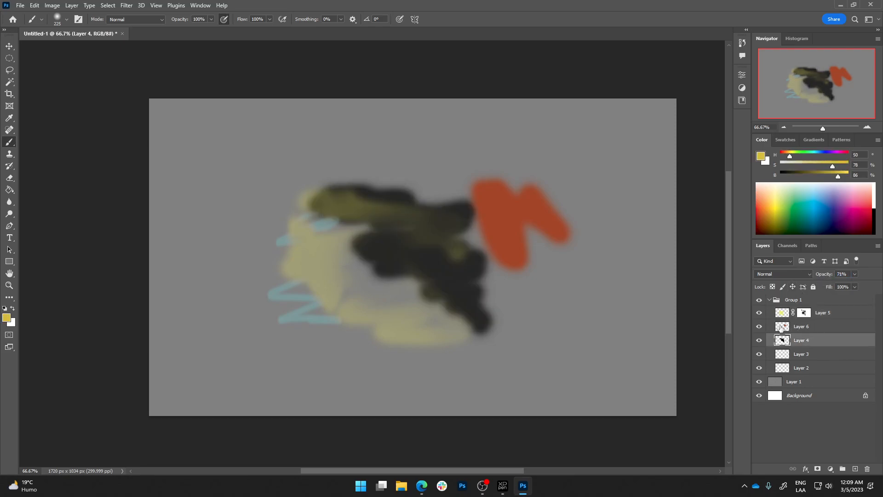
Step: Try 76% opacity on Layer 5 and restore the layer to 100% opacity
click(782, 315)
drag(818, 277, 871, 274)
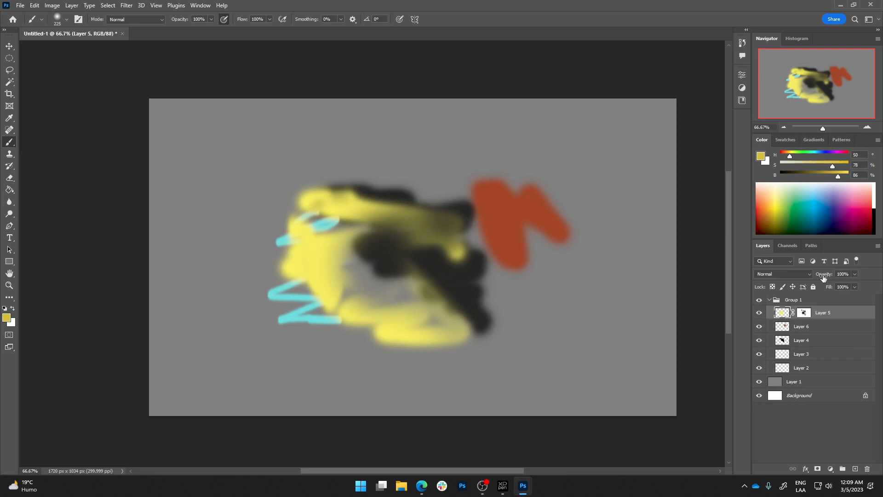
mouse_move(824, 278)
mouse_down()
mouse_move(812, 277)
mouse_move(830, 276)
mouse_up()
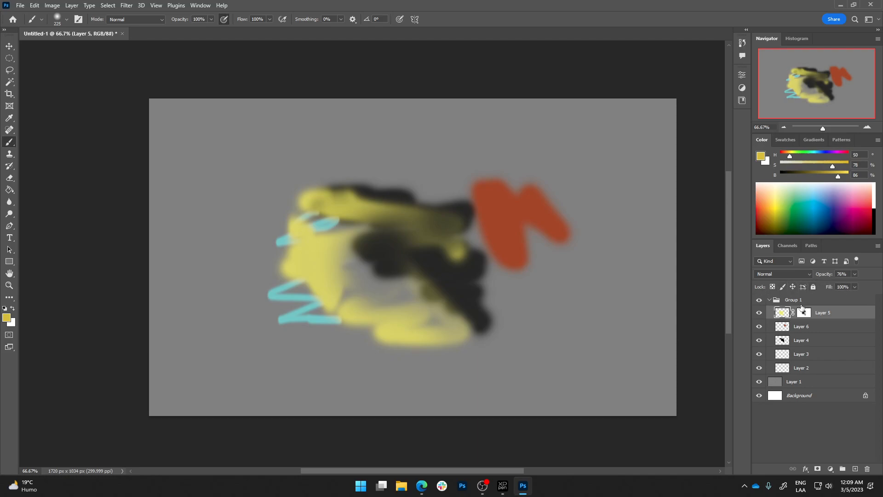
drag(824, 275, 854, 275)
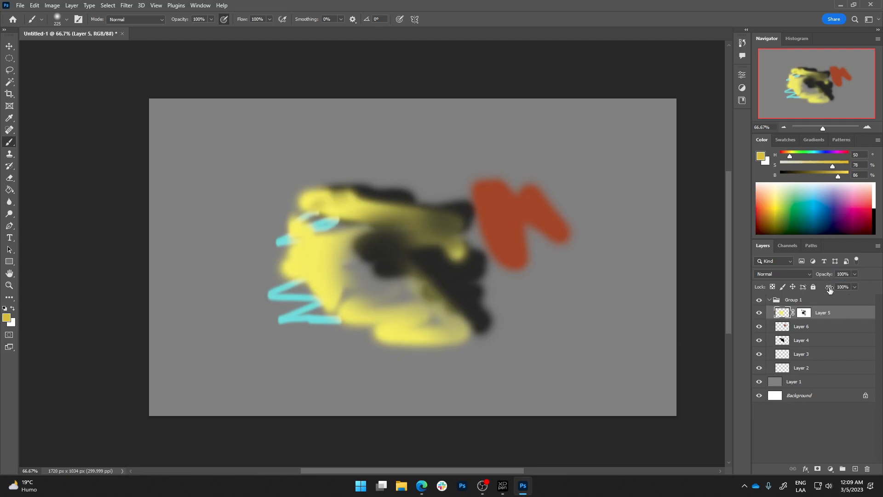
drag(833, 288, 831, 289)
Step: Preview blending modes such as Linear Burn and Soft Light on Layer 5, keeping it at Normal
click(782, 275)
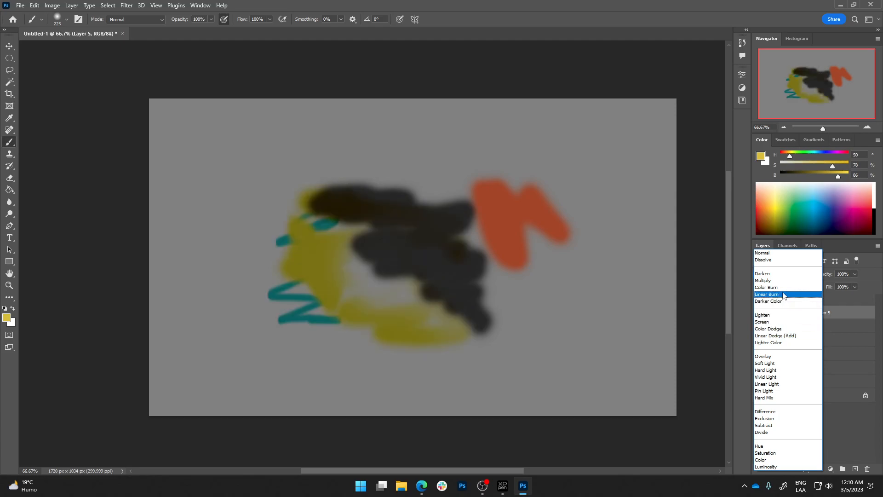
click(874, 265)
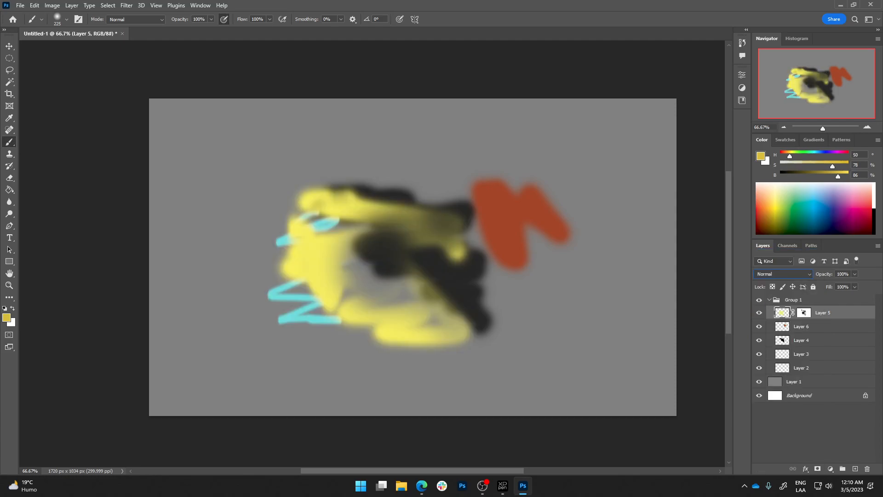
key(alt+Tab)
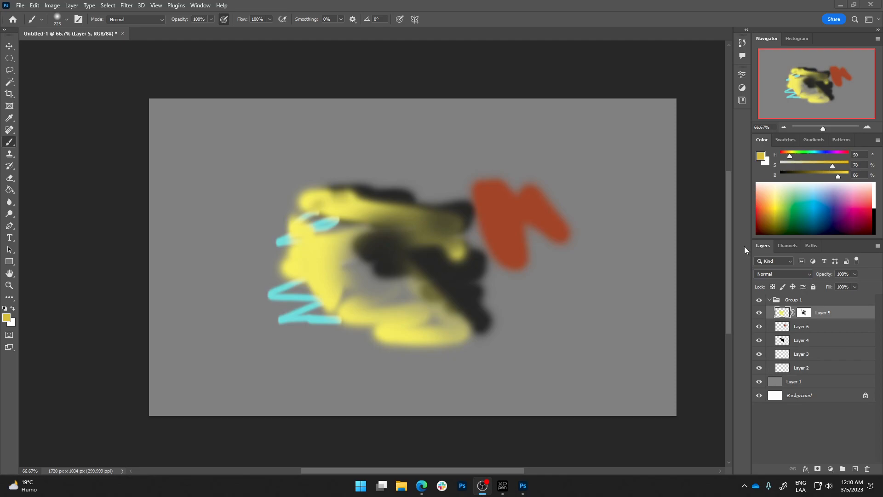
key(alt+Tab)
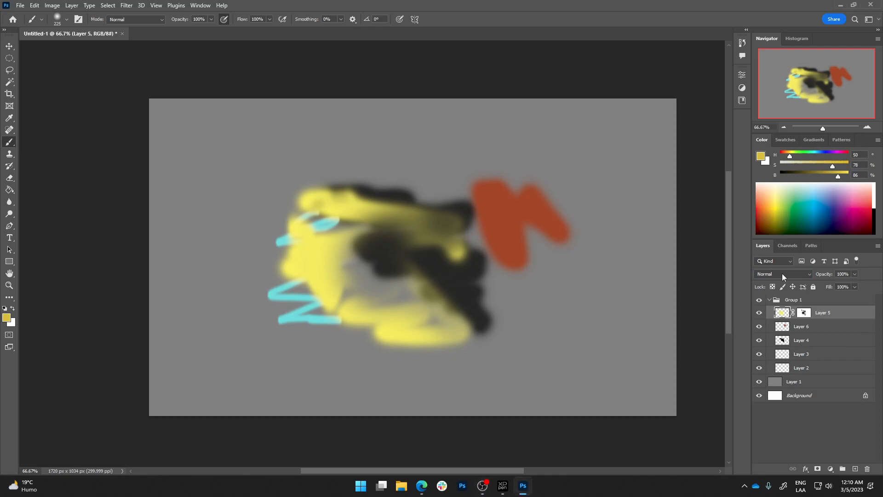
click(809, 274)
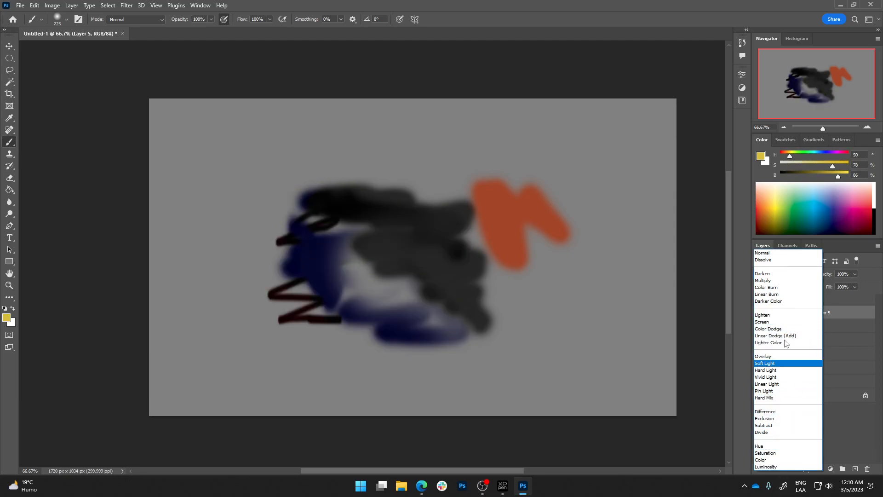
click(865, 264)
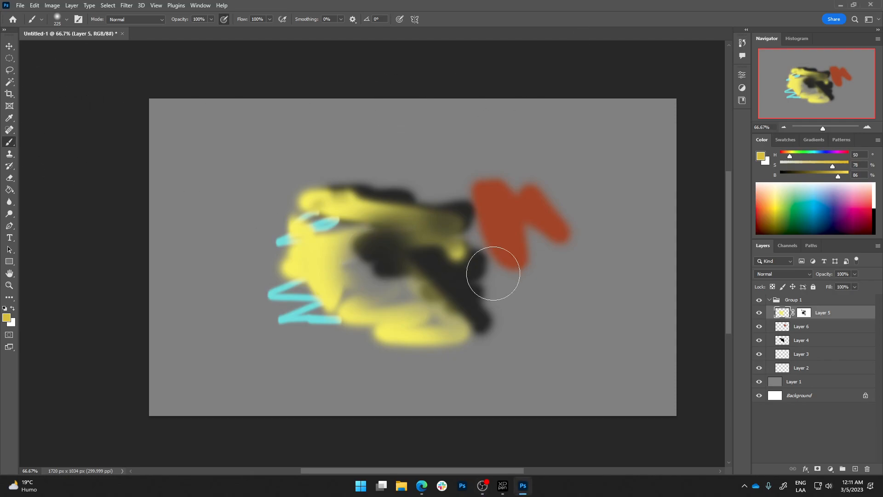
Step: Shrink the brush to 18 px, add a new layer above Layer 5 and paint a small yellow zigzag without pressure opacity
drag(544, 300, 510, 305)
click(856, 468)
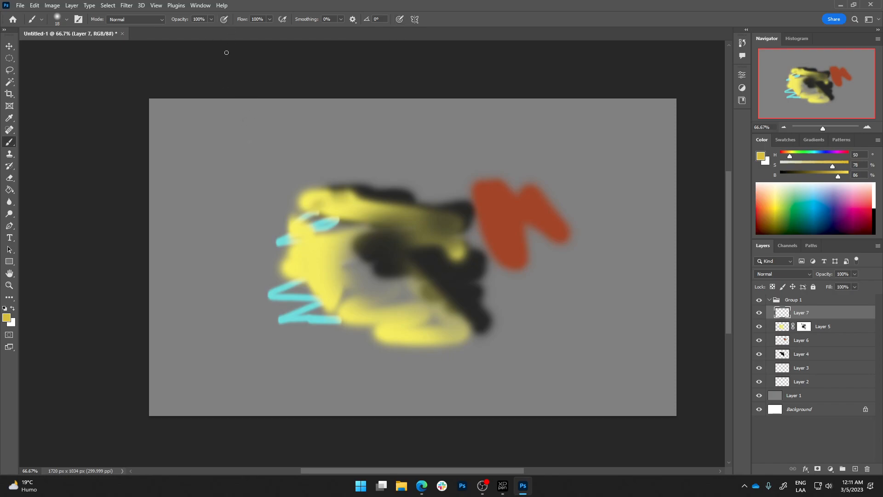
mouse_move(214, 173)
mouse_down()
mouse_move(244, 173)
mouse_move(235, 205)
mouse_up()
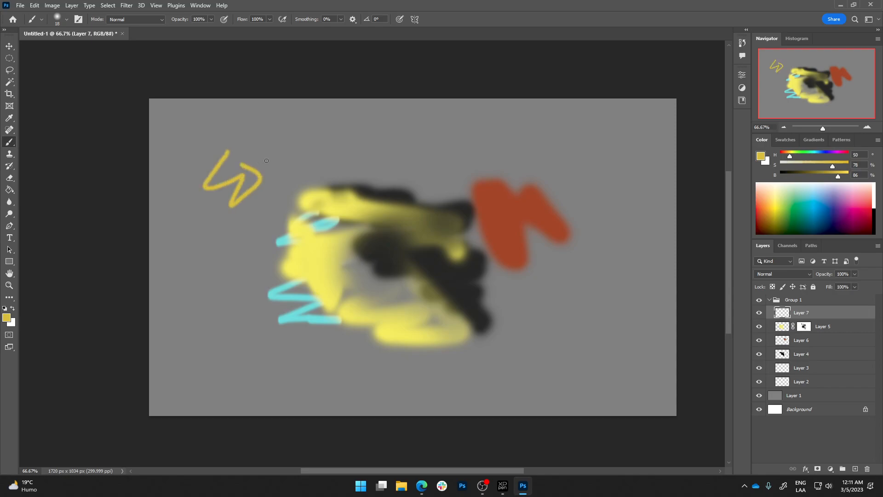
Step: Enlarge the Soft Round brush to about 48 px and paint a broad yellow scribble near the top of the canvas
right_click(284, 164)
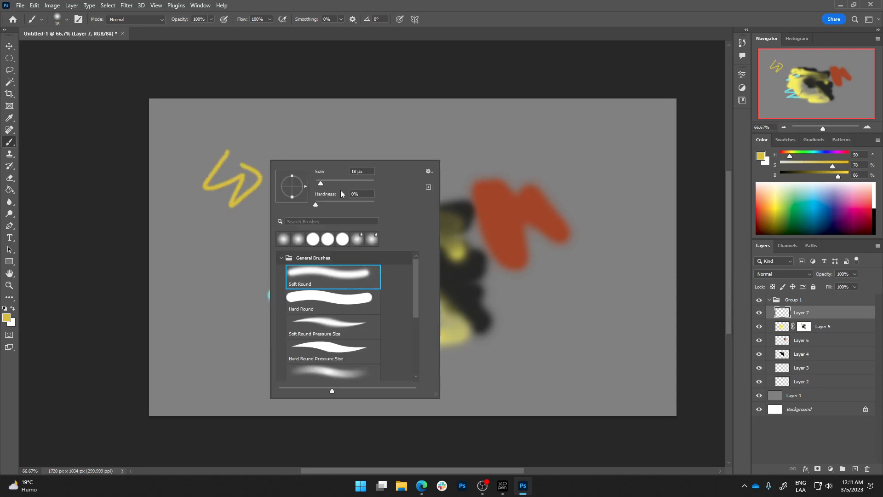
click(330, 181)
mouse_move(258, 129)
mouse_down()
mouse_move(253, 150)
mouse_move(308, 140)
mouse_move(350, 157)
mouse_move(440, 132)
mouse_up()
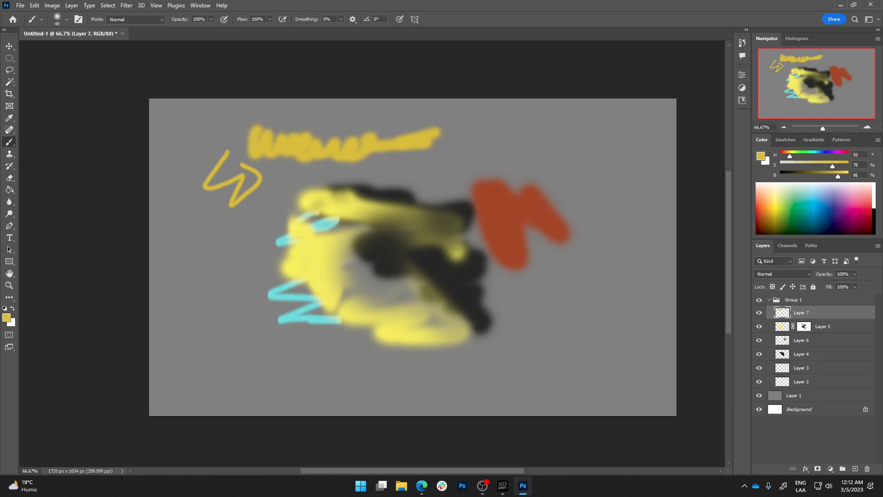
Step: Open the Brush Settings, enable Shape Dynamics and Transfer with their controls Off, and paint a short yellow test zigzag
key(alt+Tab)
key(alt+Tab)
click(198, 6)
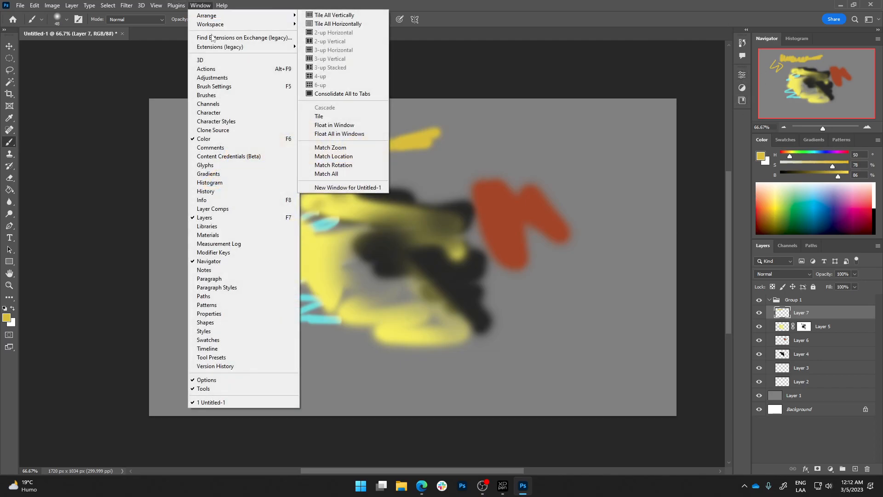
click(221, 86)
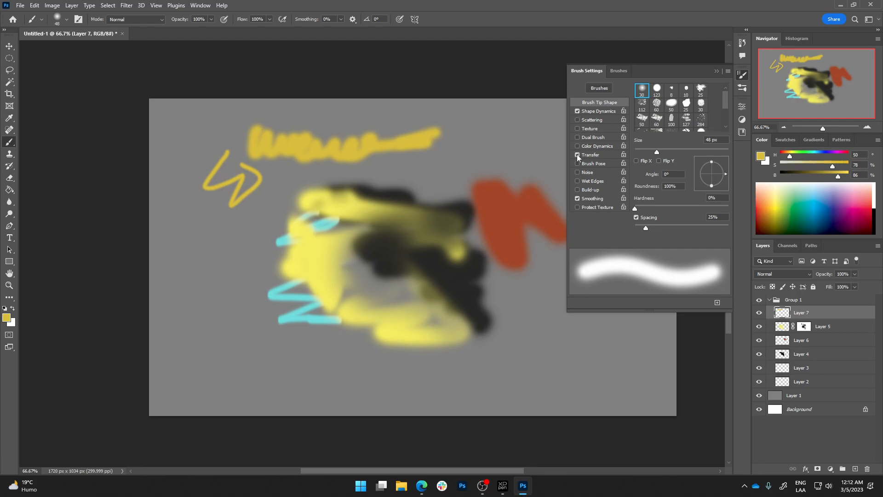
click(596, 155)
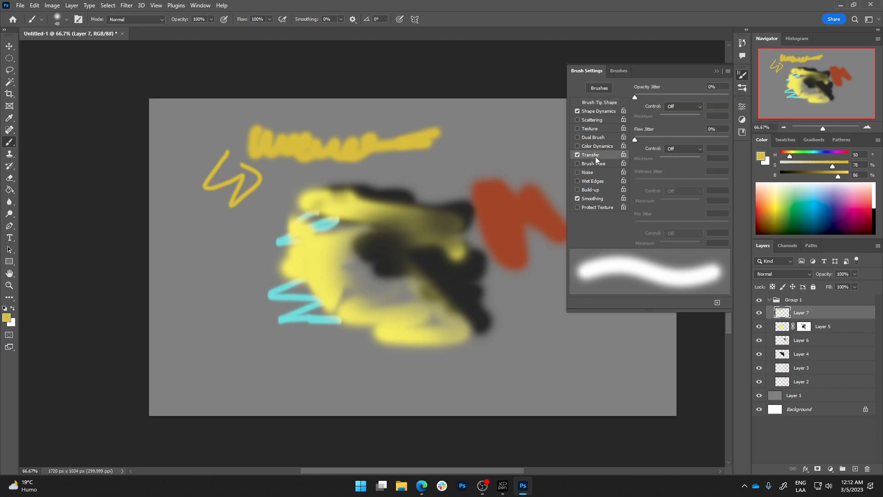
click(596, 111)
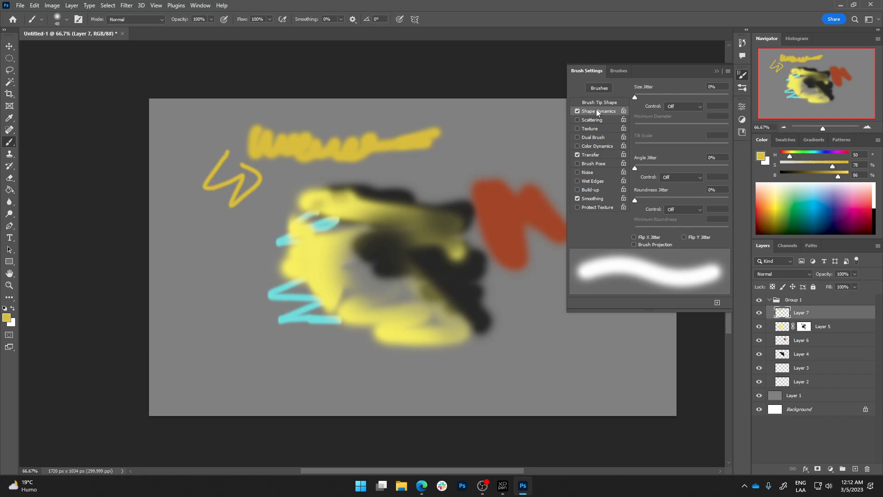
click(593, 155)
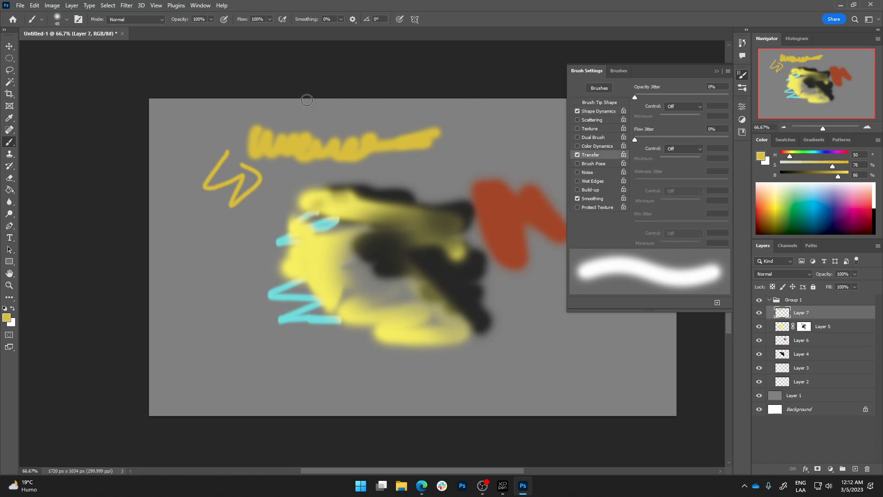
mouse_move(317, 162)
mouse_down()
mouse_move(350, 198)
mouse_move(393, 200)
mouse_up()
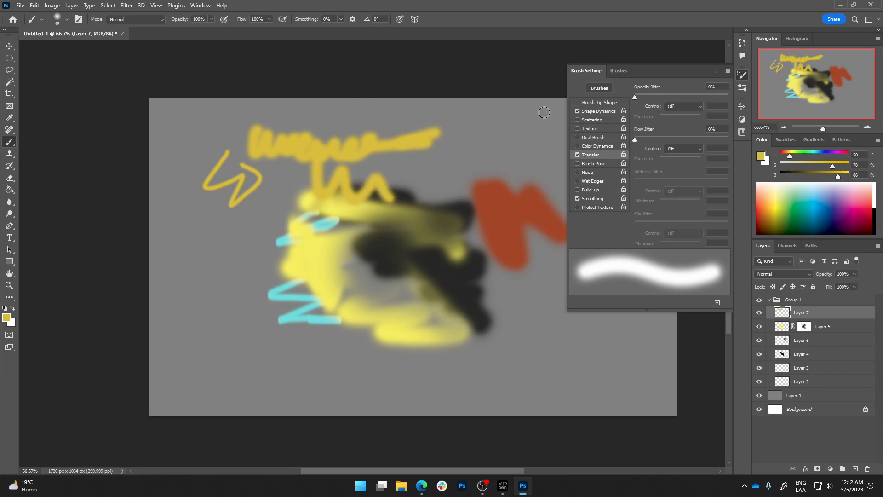
Step: Set the Shape Dynamics size control to Pen Pressure and paint a long winding yellow test stroke of varying thickness
click(578, 111)
click(599, 112)
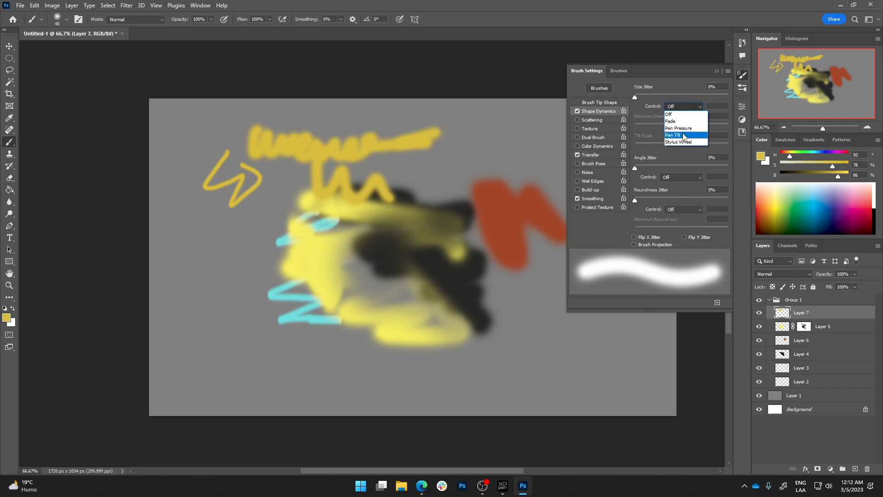
click(685, 130)
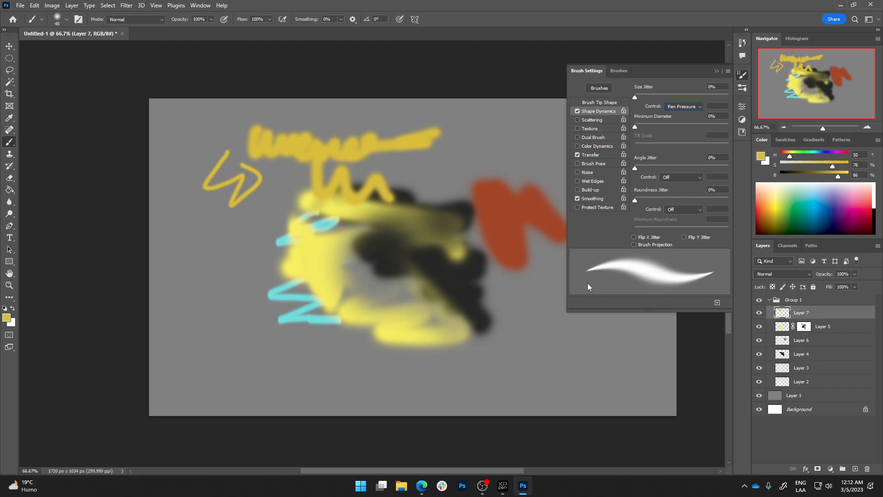
mouse_move(502, 132)
mouse_down()
mouse_move(482, 148)
mouse_move(437, 155)
mouse_move(447, 171)
mouse_move(476, 160)
mouse_move(490, 170)
mouse_move(530, 132)
mouse_move(510, 174)
mouse_move(526, 159)
mouse_move(538, 179)
mouse_move(515, 385)
mouse_move(573, 347)
mouse_move(581, 392)
mouse_move(610, 340)
mouse_move(613, 393)
mouse_move(645, 362)
mouse_move(663, 381)
mouse_move(665, 404)
mouse_up()
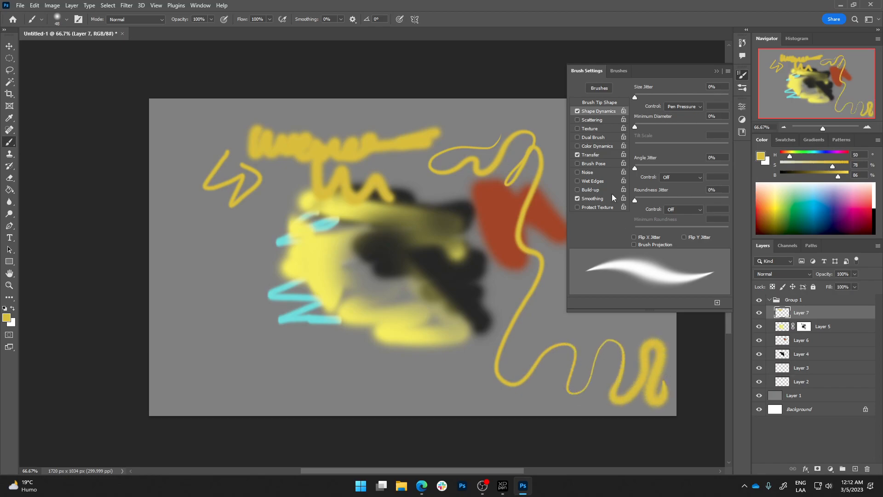
Step: Set the Transfer opacity control to Pen Pressure, disable Shape Dynamics, and paint a yellow test zigzag left of the blue strokes
click(593, 155)
click(688, 106)
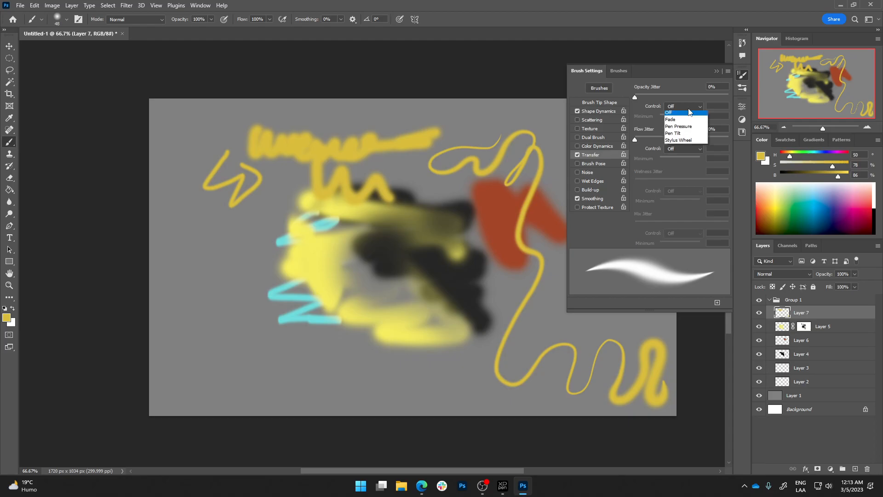
click(686, 131)
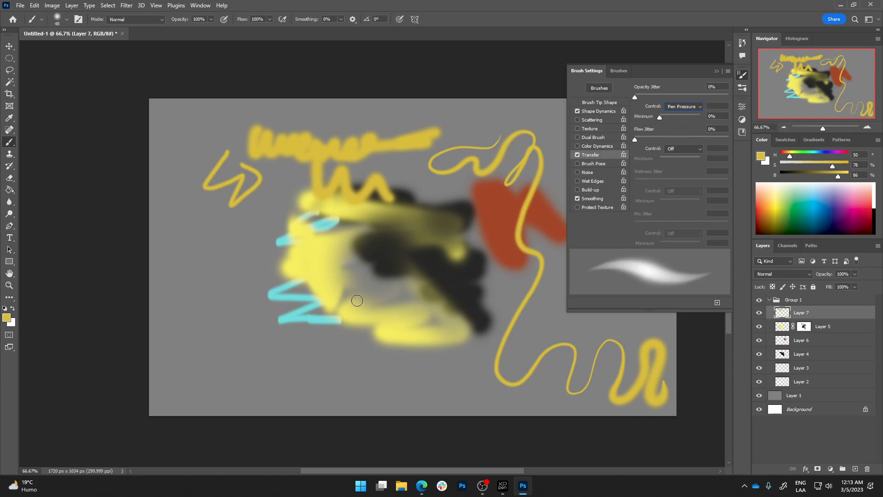
click(578, 110)
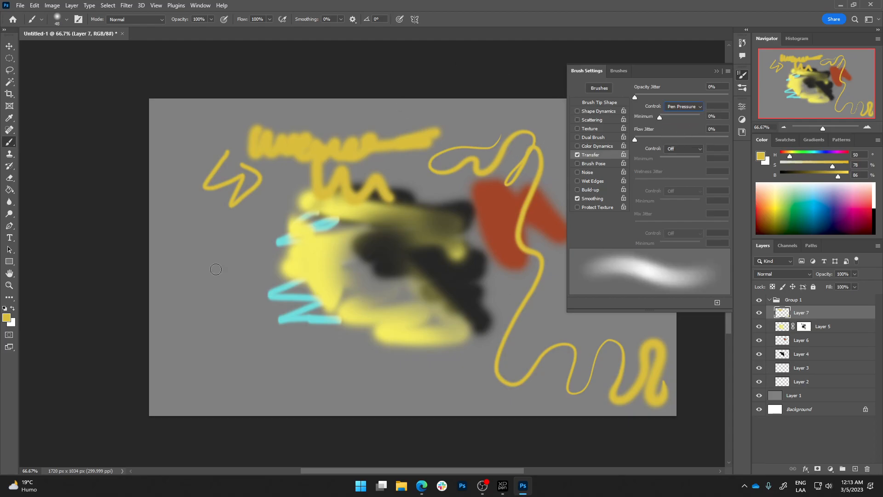
mouse_move(174, 224)
mouse_down()
mouse_move(176, 274)
mouse_move(192, 256)
mouse_move(196, 285)
mouse_move(200, 260)
mouse_move(208, 290)
mouse_move(222, 266)
mouse_move(231, 307)
mouse_move(247, 244)
mouse_move(258, 305)
mouse_move(261, 268)
mouse_move(284, 262)
mouse_up()
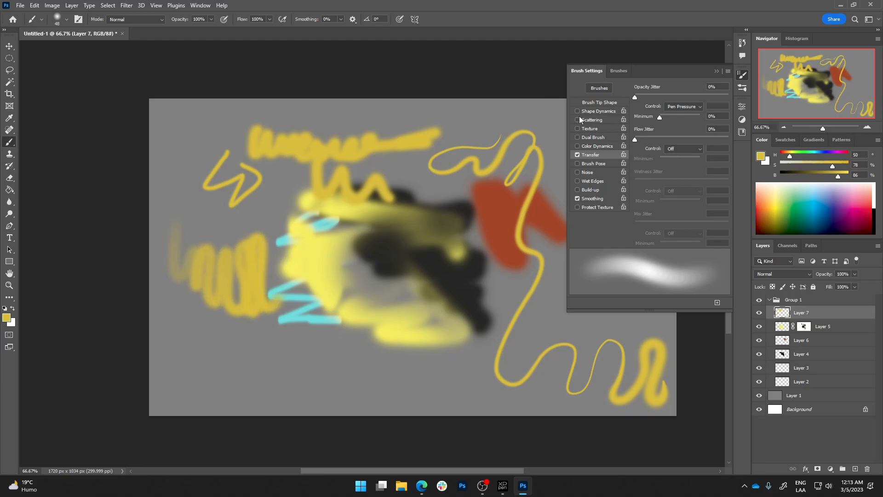
Step: Disable Transfer, paint a yellow zigzag of uniform width and opacity near the canvas's lower left, and collapse the Brush Settings
click(577, 154)
mouse_move(214, 342)
mouse_down()
mouse_move(221, 380)
mouse_move(273, 341)
mouse_move(309, 378)
mouse_move(389, 370)
mouse_up()
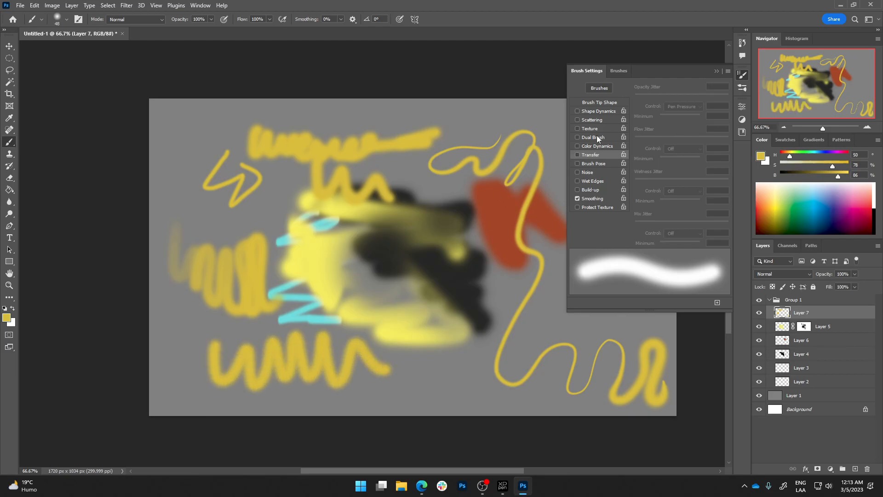
click(716, 71)
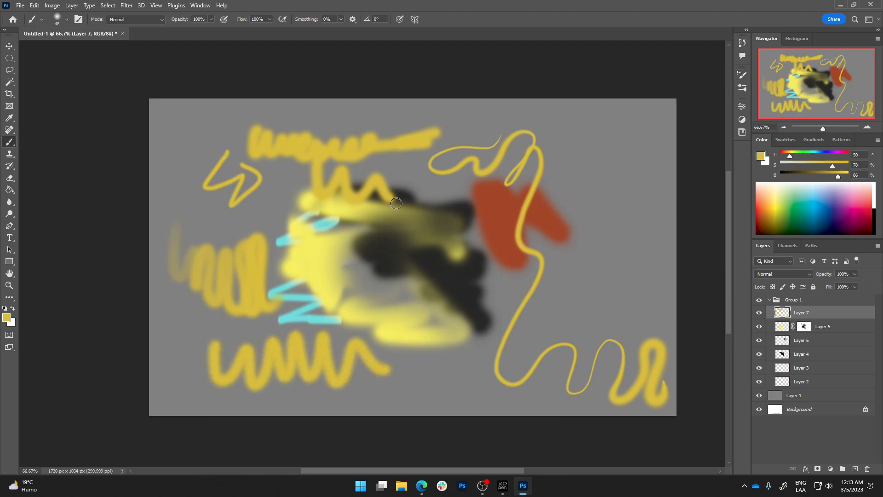
Step: Toggle the pressure overrides for opacity and size on and off, checking the size override against Shape Dynamics in the Brush Settings
click(226, 20)
click(224, 20)
click(743, 75)
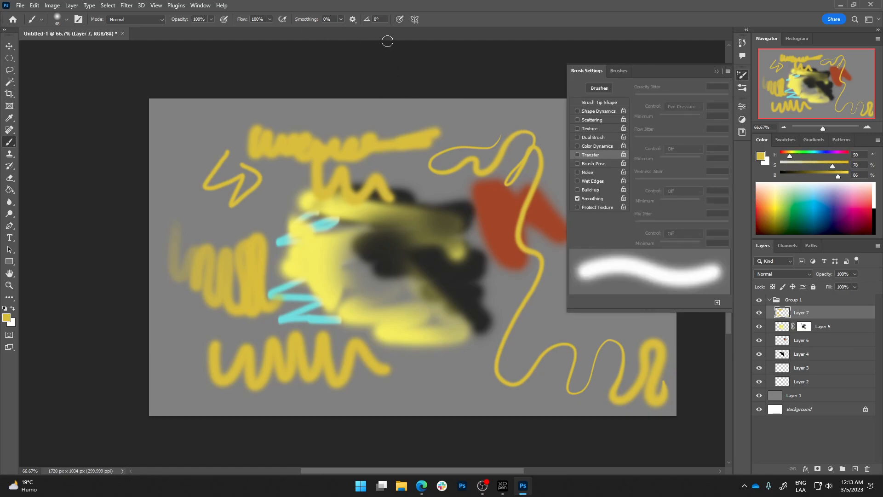
click(400, 18)
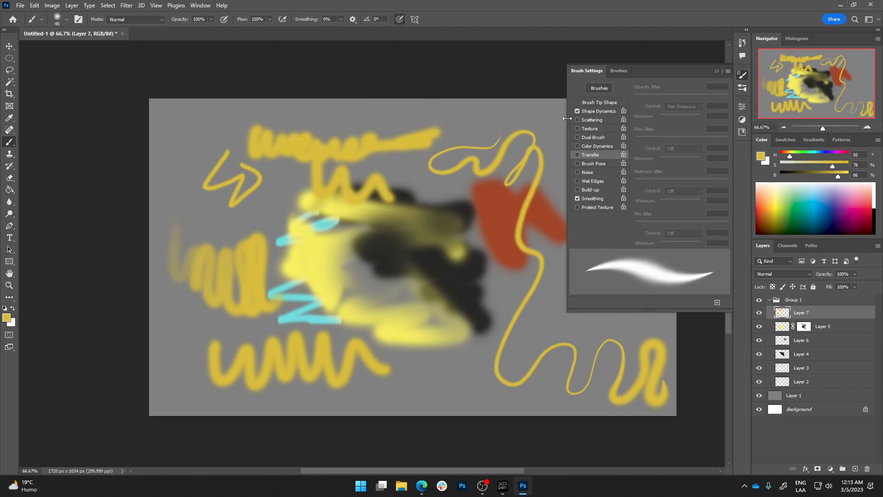
click(717, 70)
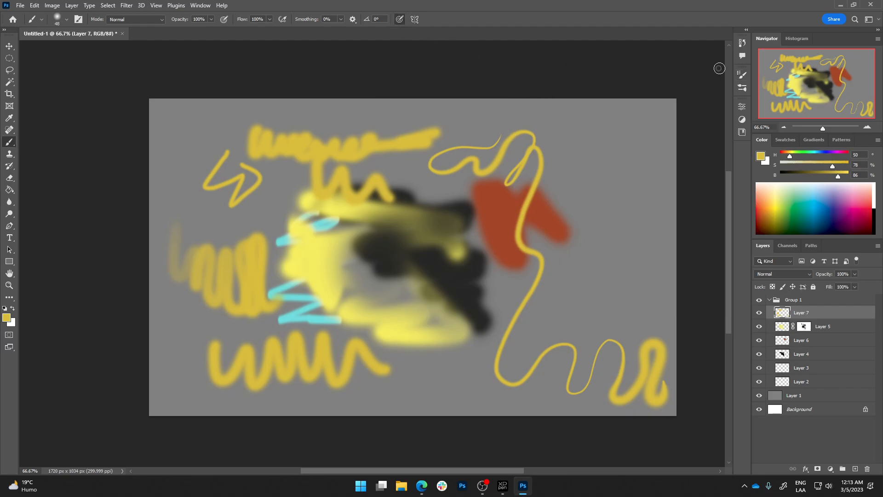
click(741, 77)
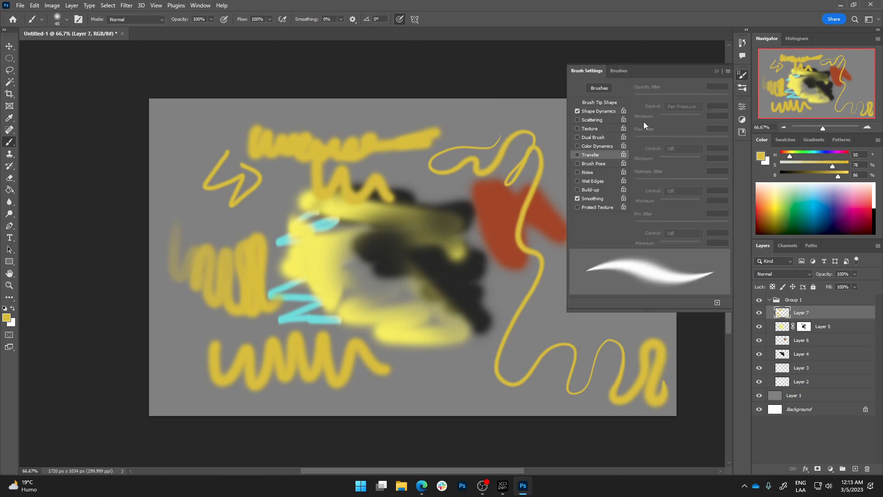
click(578, 110)
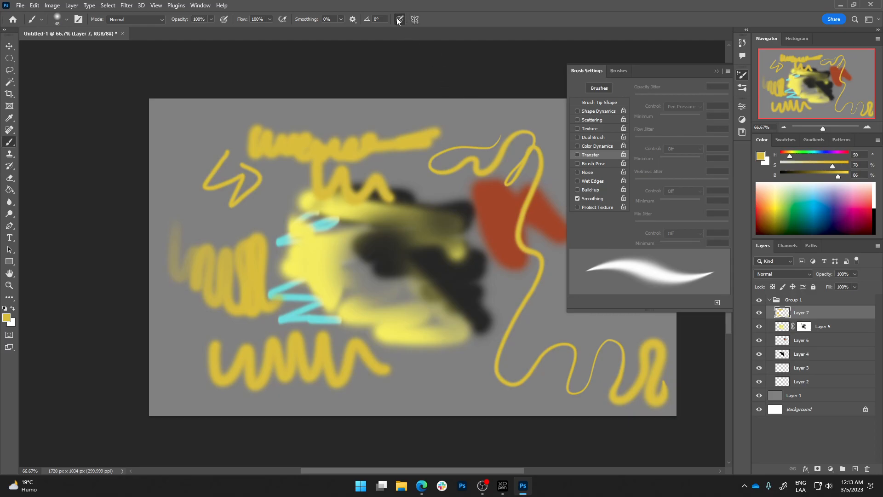
click(716, 71)
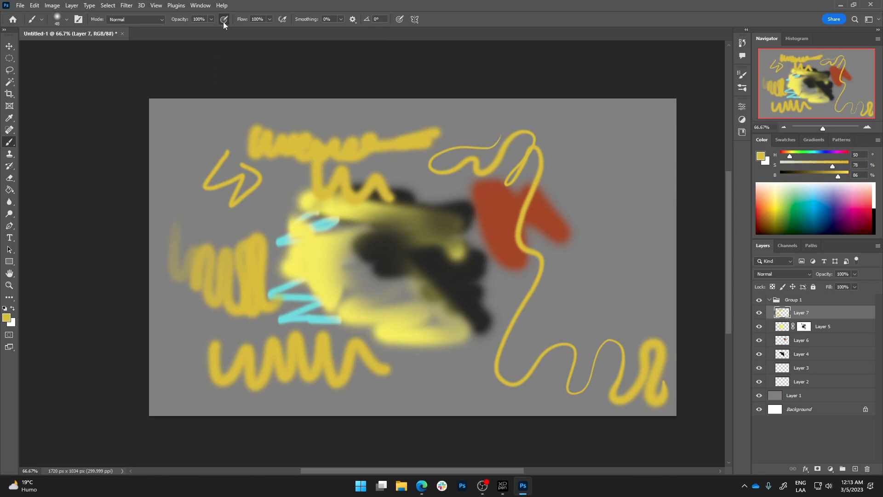
Step: Paint a yellow zigzag down the canvas's right side with pressure opacity, and short strokes at the upper left with pressure size also enabled
mouse_move(592, 133)
mouse_down()
mouse_move(585, 167)
mouse_move(607, 162)
mouse_move(612, 202)
mouse_move(630, 234)
mouse_move(617, 269)
mouse_move(621, 310)
mouse_move(658, 333)
mouse_move(669, 277)
mouse_up()
click(400, 20)
drag(168, 124, 168, 150)
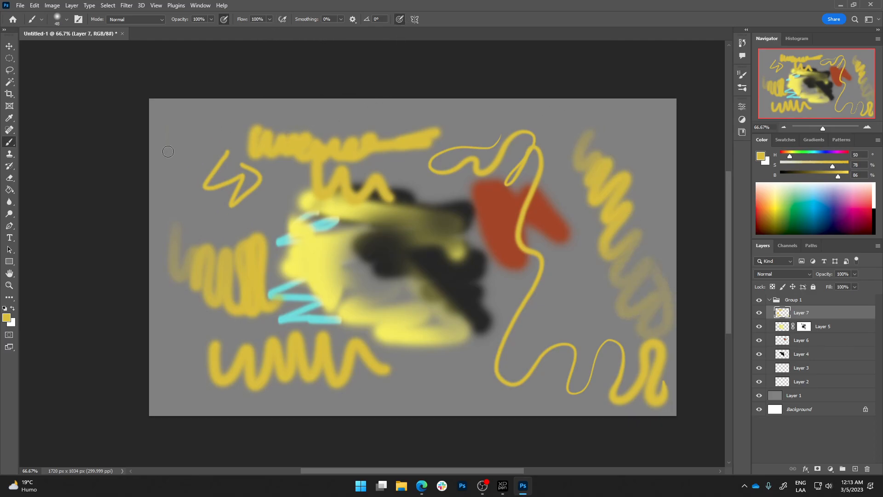
drag(190, 120, 193, 150)
Step: Turn off pressure opacity and paint a yellow zigzag along the canvas's upper edge using only pressure size
click(224, 19)
mouse_move(204, 108)
mouse_down()
mouse_move(211, 148)
mouse_move(220, 116)
mouse_move(226, 143)
mouse_move(237, 124)
mouse_move(269, 130)
mouse_move(288, 119)
mouse_move(301, 130)
mouse_move(321, 111)
mouse_move(336, 121)
mouse_move(353, 111)
mouse_move(366, 127)
mouse_move(383, 110)
mouse_move(398, 121)
mouse_move(423, 116)
mouse_up()
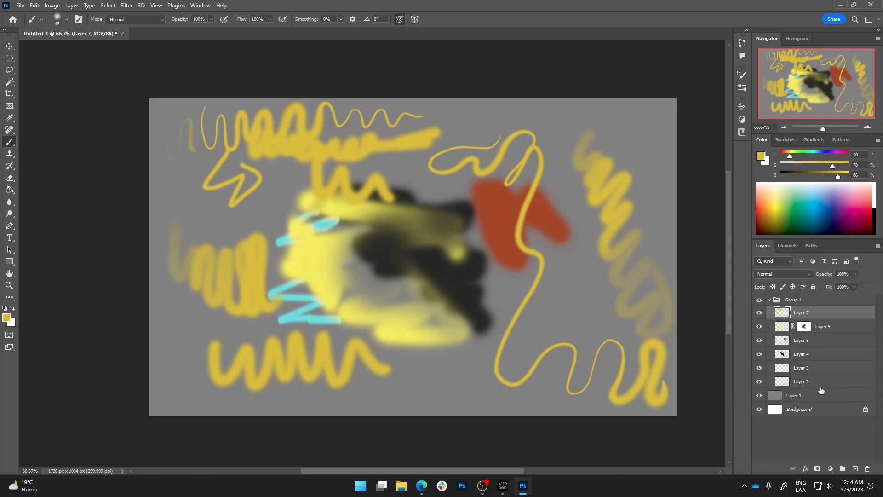
Step: Hide Layers 7, 5, 6 and 4, add a new layer above Layer 7, and reset the colors to default black and white
drag(759, 313, 759, 355)
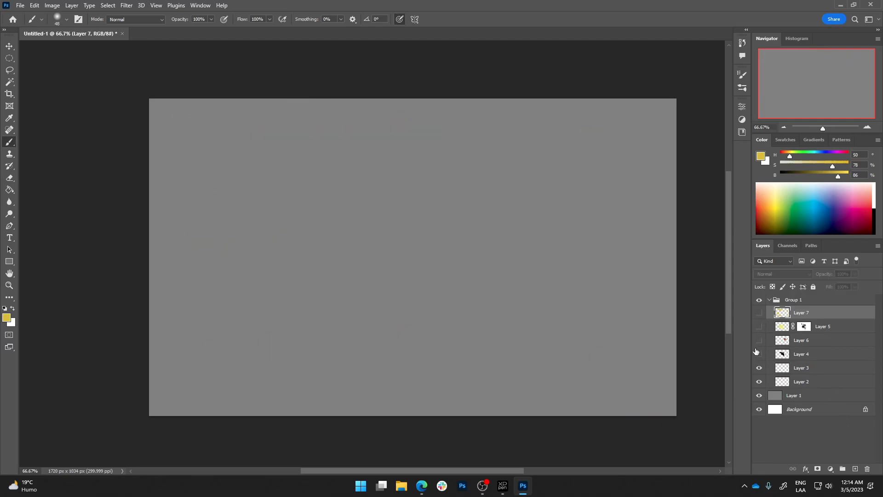
click(856, 468)
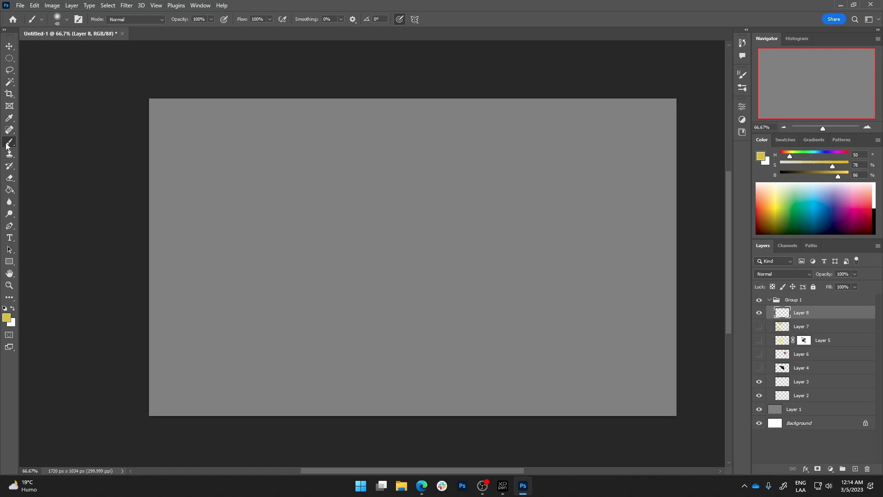
click(5, 308)
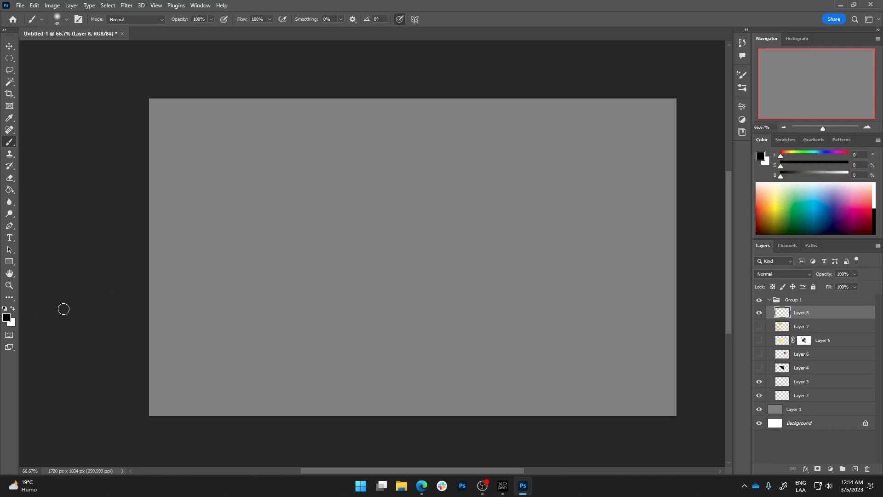
Step: Paint a looping black test scribble near the upper middle, and sketch a head with face guidelines, facial features and neck below it
mouse_move(365, 157)
mouse_down()
mouse_move(381, 182)
mouse_move(375, 188)
mouse_move(407, 184)
mouse_move(442, 161)
mouse_up()
mouse_move(431, 199)
mouse_down()
mouse_move(438, 218)
mouse_move(407, 226)
mouse_move(453, 220)
mouse_move(420, 247)
mouse_move(411, 219)
mouse_move(412, 265)
mouse_move(448, 222)
mouse_move(443, 265)
mouse_move(425, 204)
mouse_move(434, 271)
mouse_up()
mouse_move(407, 235)
mouse_down()
mouse_move(454, 224)
mouse_move(418, 231)
mouse_move(439, 240)
mouse_move(445, 259)
mouse_move(447, 249)
mouse_up()
mouse_move(441, 244)
mouse_down()
mouse_move(453, 249)
mouse_move(433, 278)
mouse_up()
mouse_move(458, 232)
mouse_down()
mouse_move(439, 278)
mouse_move(422, 276)
mouse_move(438, 294)
mouse_move(449, 273)
mouse_move(426, 287)
mouse_move(423, 305)
mouse_move(462, 293)
mouse_up()
Step: Sketch the figure's shoulders, chest and upper arms below the head with loose black strokes
mouse_move(407, 306)
mouse_down()
mouse_move(441, 301)
mouse_move(442, 313)
mouse_move(484, 288)
mouse_move(405, 340)
mouse_up()
mouse_move(410, 347)
mouse_down()
mouse_move(444, 358)
mouse_move(464, 352)
mouse_up()
mouse_move(472, 302)
mouse_down()
mouse_move(486, 336)
mouse_move(475, 347)
mouse_up()
drag(437, 314, 454, 348)
mouse_move(396, 306)
mouse_down()
mouse_move(401, 327)
mouse_move(405, 306)
mouse_move(399, 388)
mouse_up()
mouse_move(483, 286)
mouse_down()
mouse_move(478, 295)
mouse_move(487, 294)
mouse_move(510, 346)
mouse_up()
drag(487, 303, 506, 340)
drag(401, 335, 400, 386)
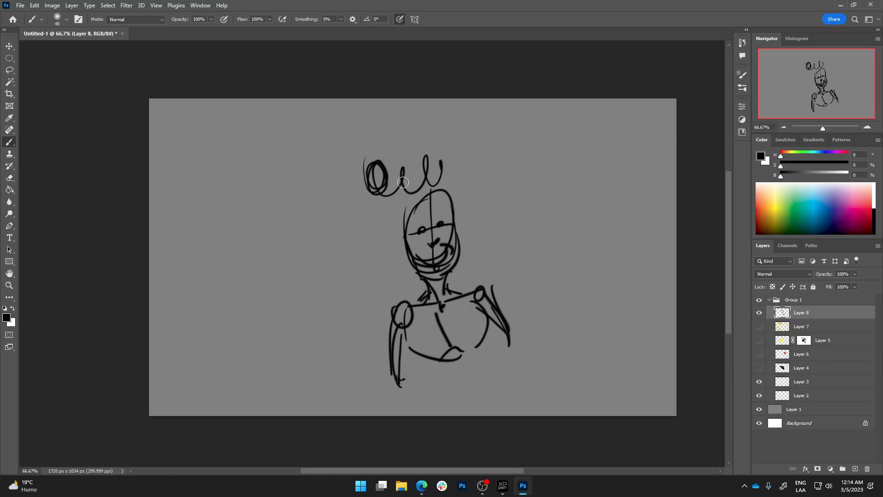